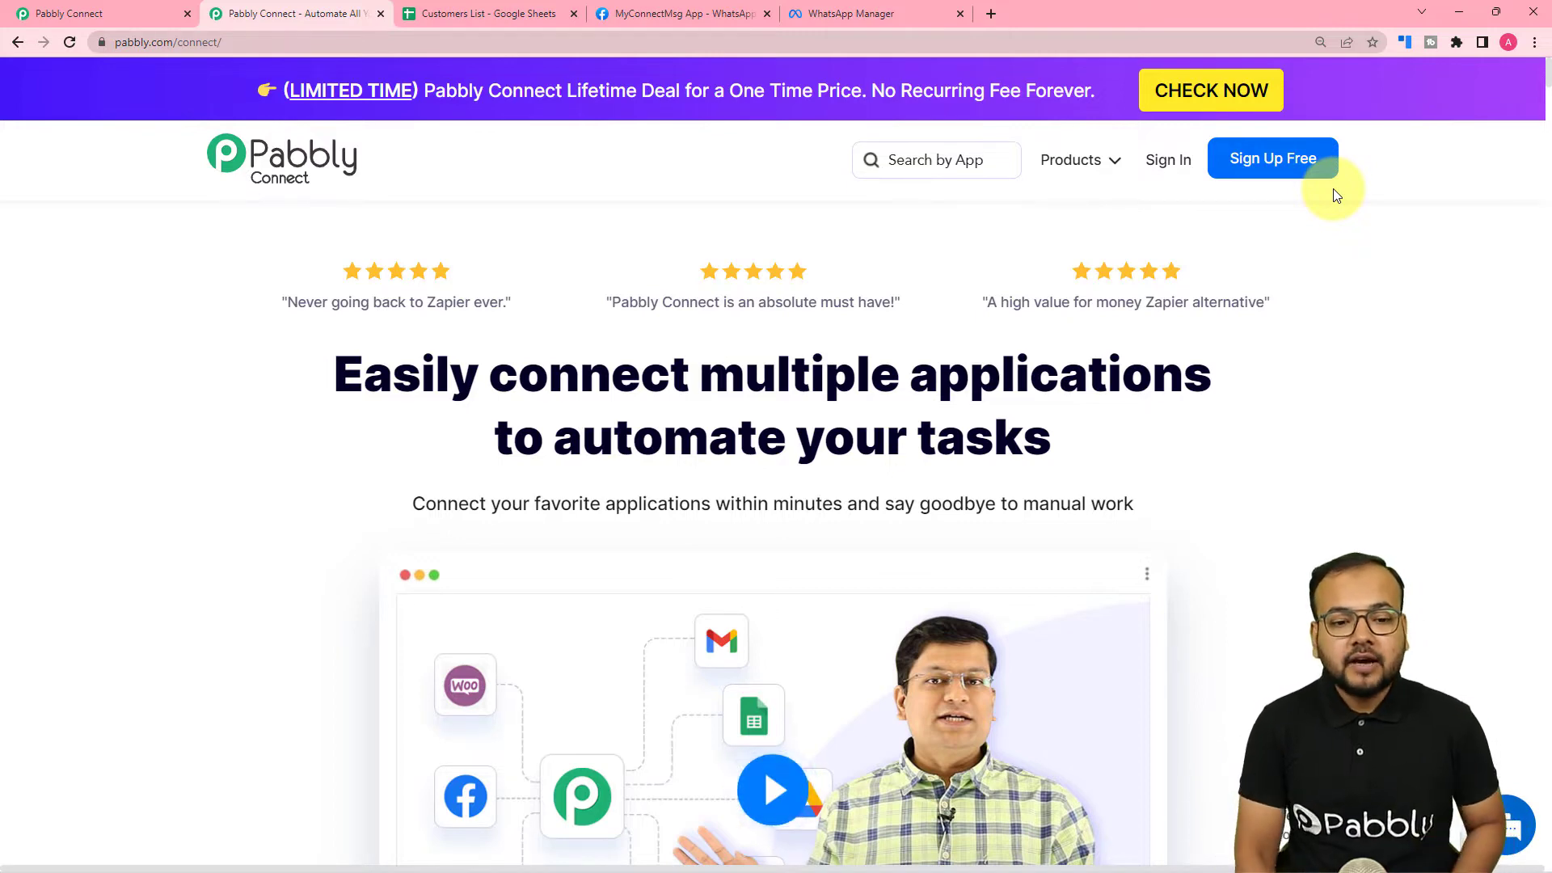
# - Create a workflow named "Automated Payment Reminders on WhatsApp from Google Sheets" from the Pabbly Connect dashboard
pyautogui.click(118, 8)
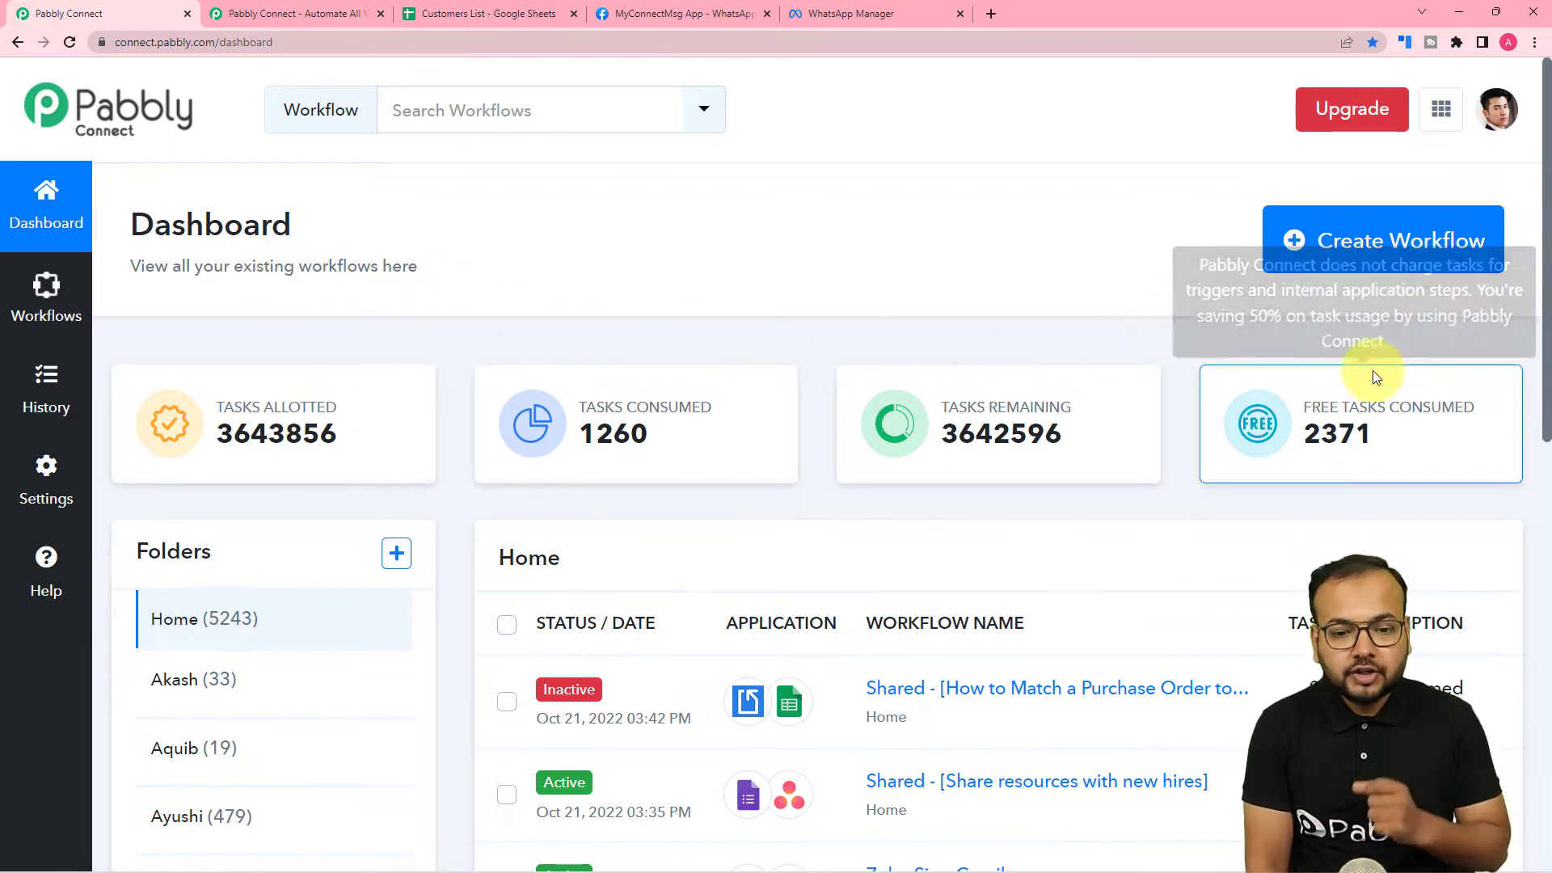
pyautogui.click(1423, 238)
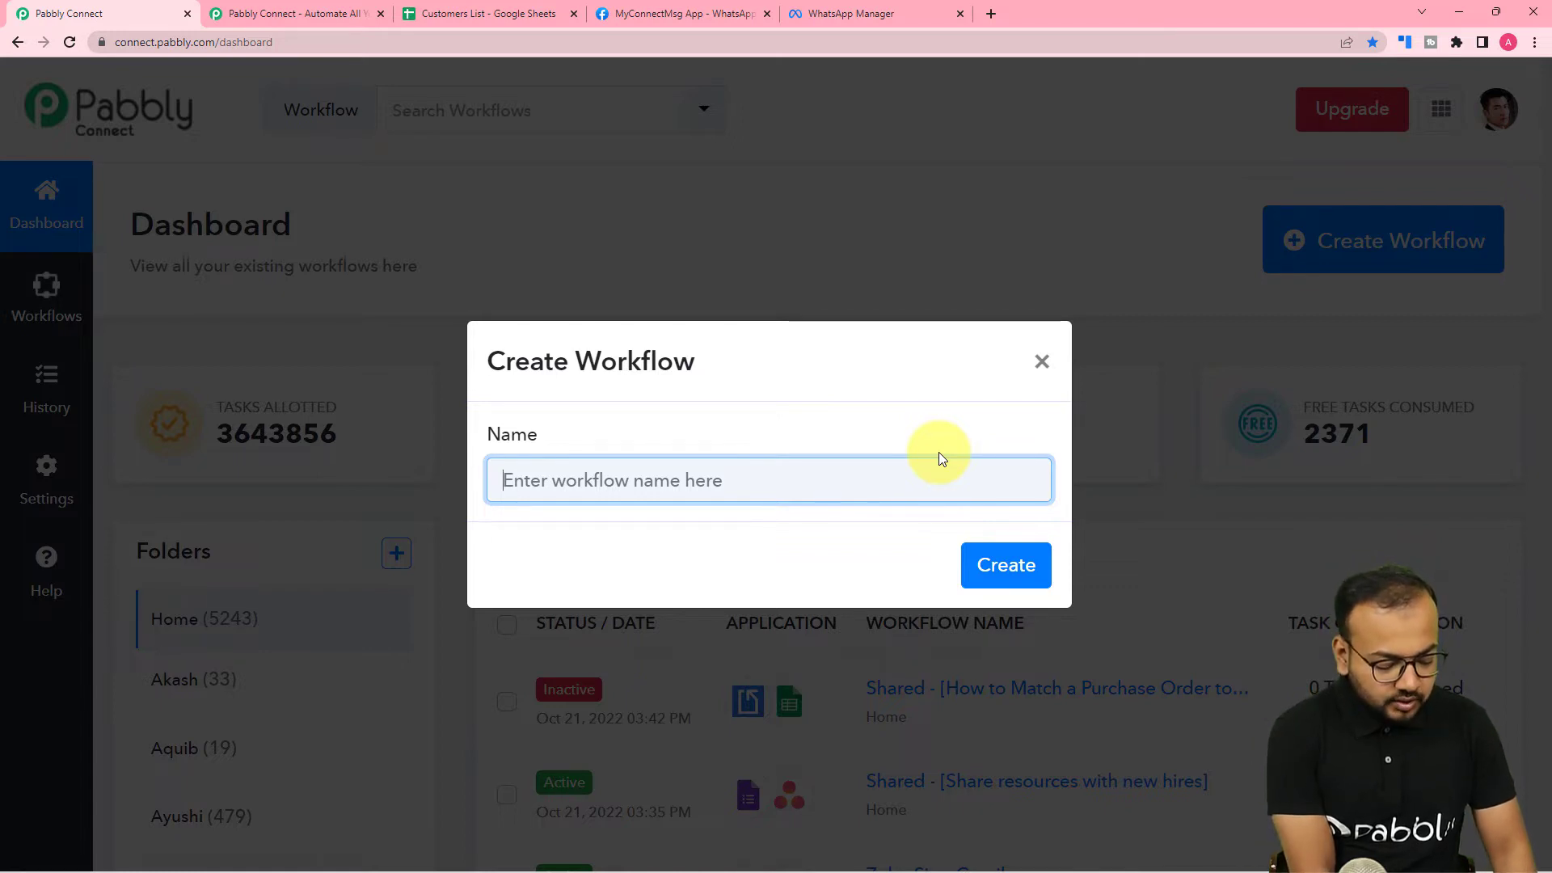
pyautogui.write('Au')
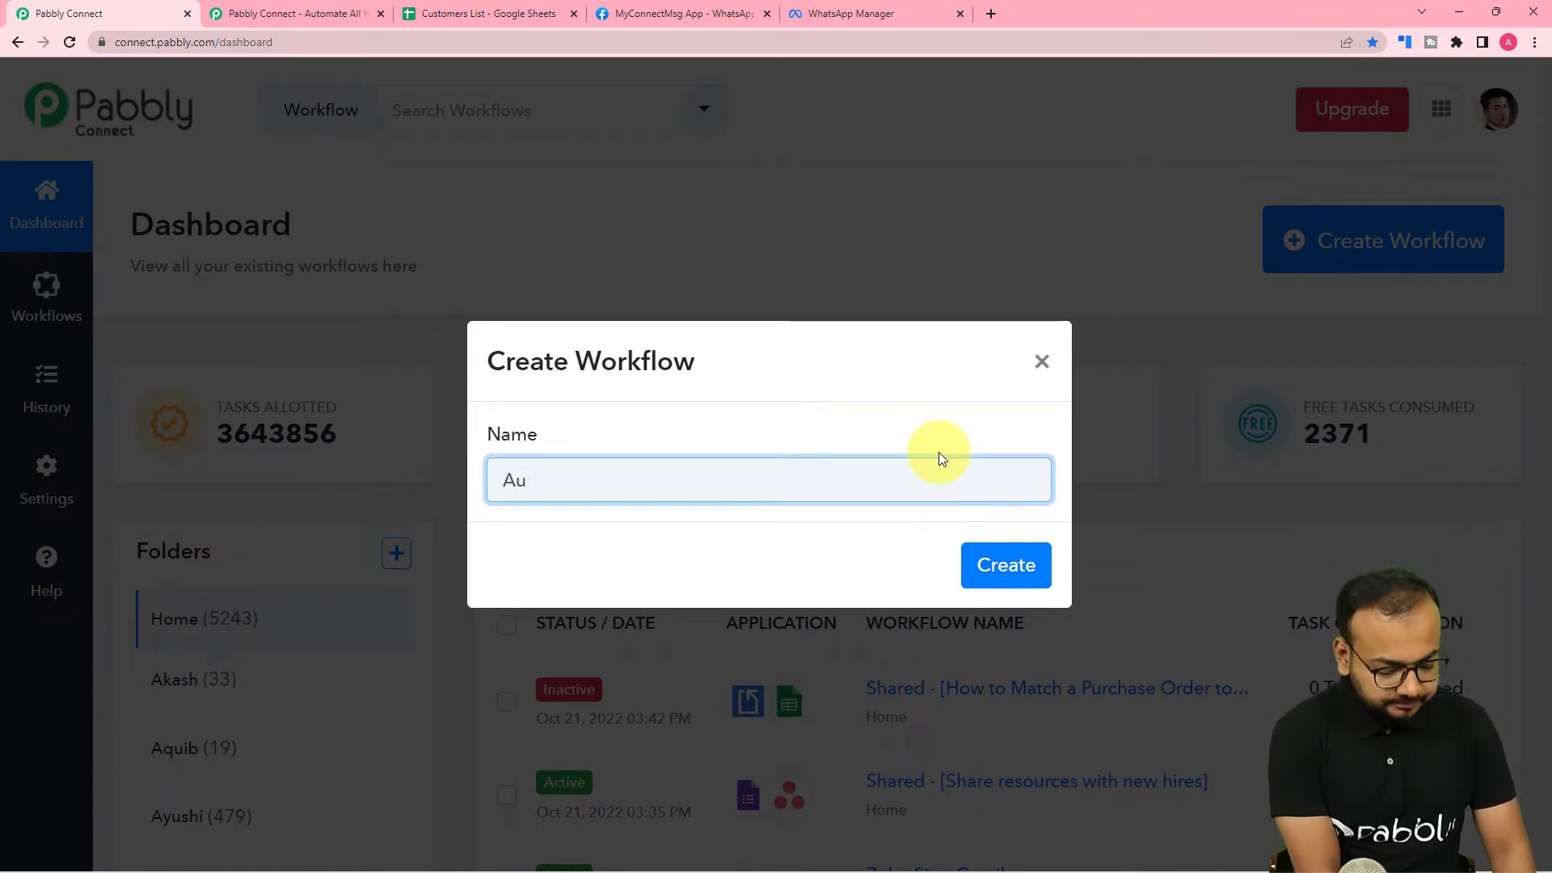
pyautogui.click(520, 558)
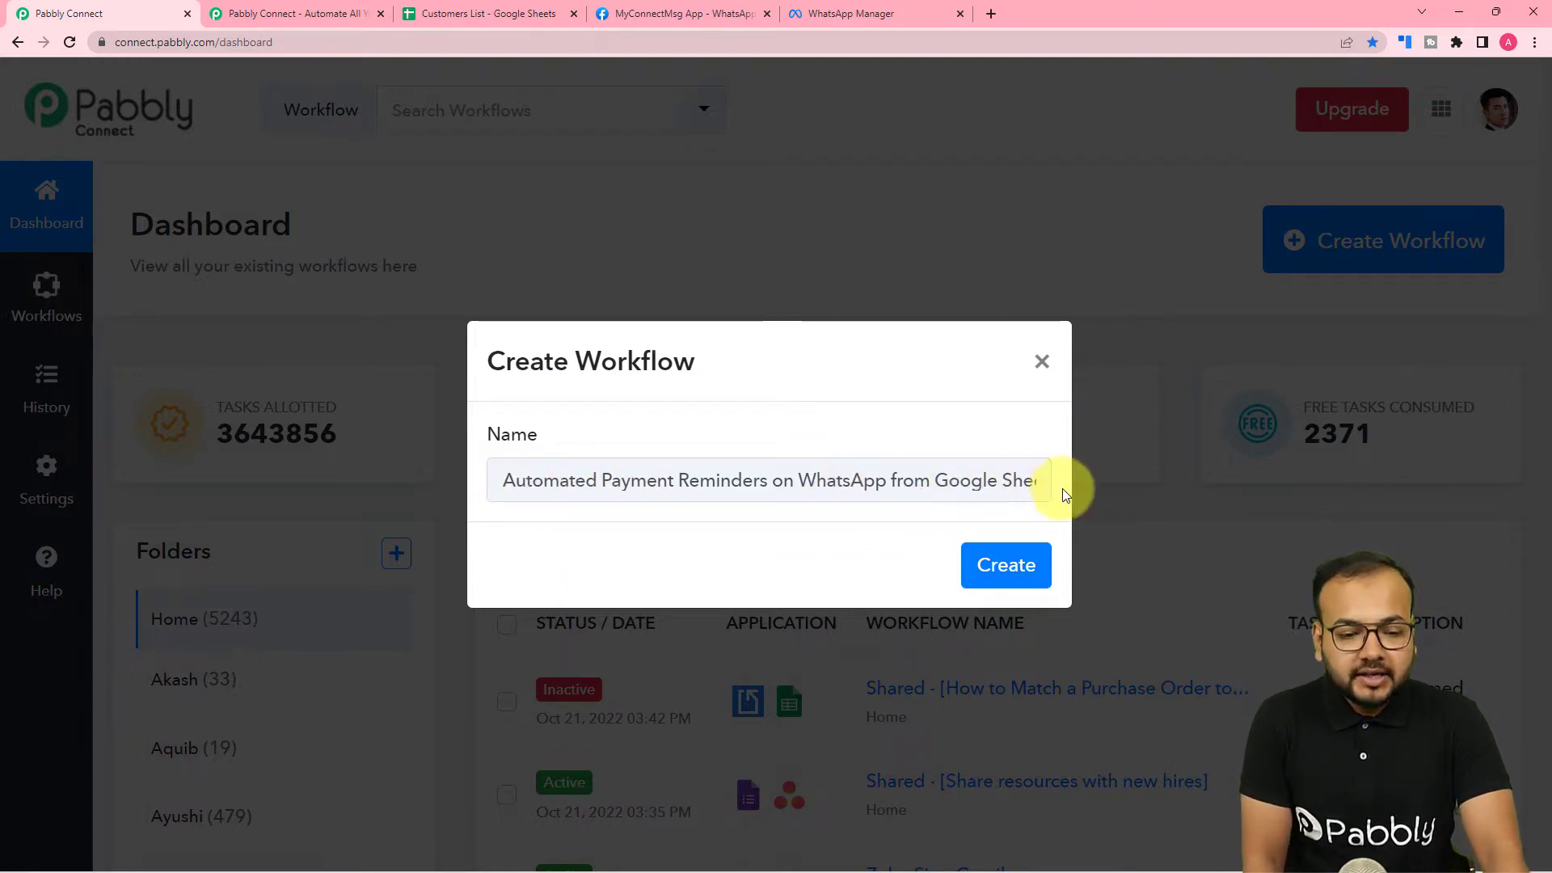
pyautogui.click(1022, 574)
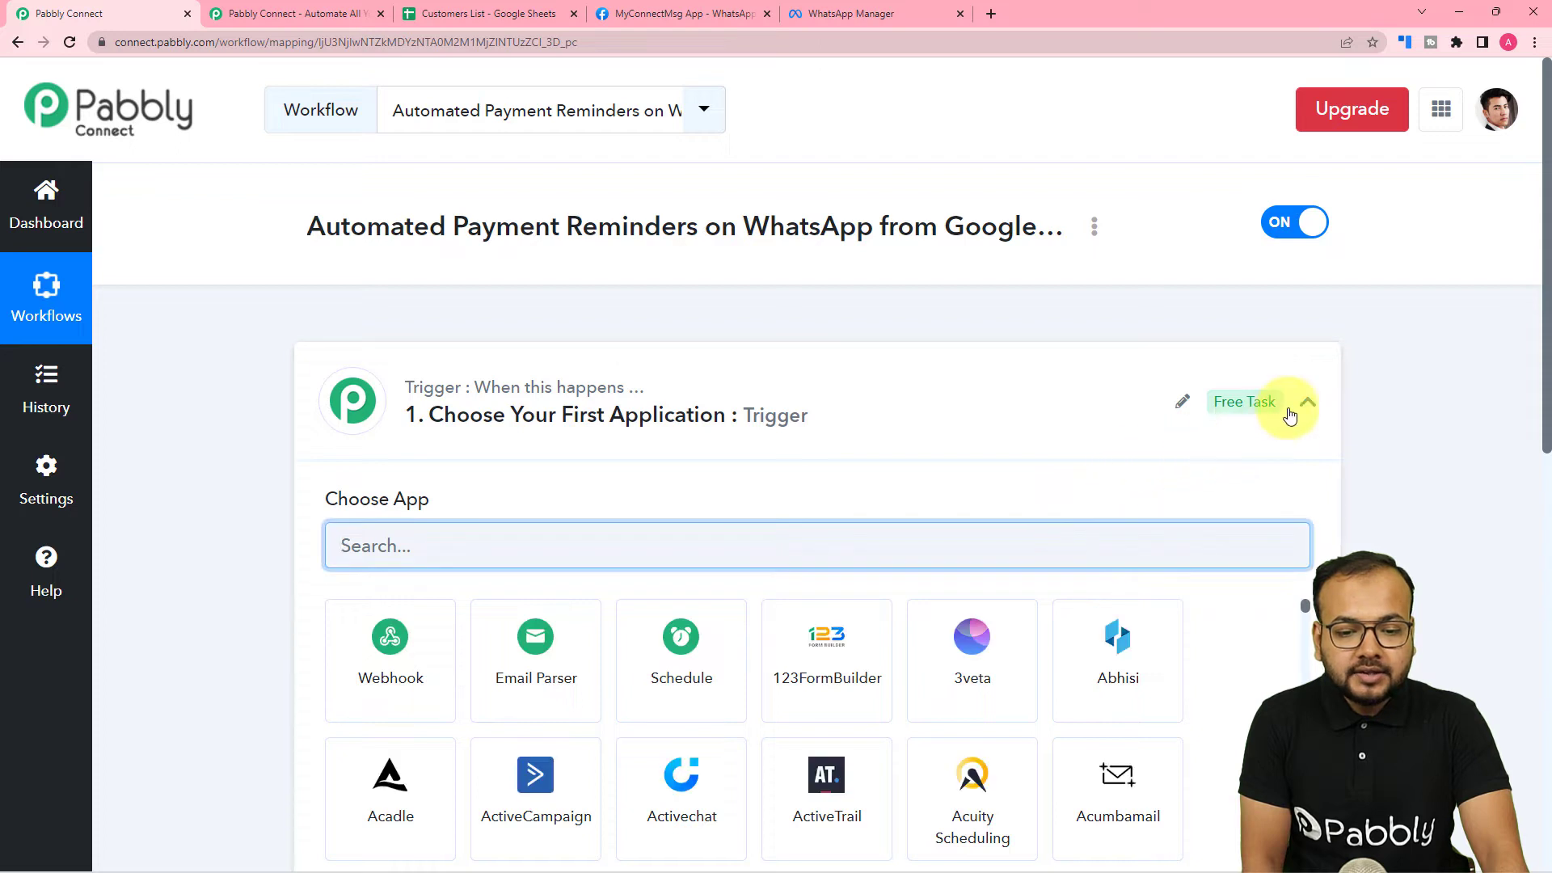
pyautogui.click(1309, 403)
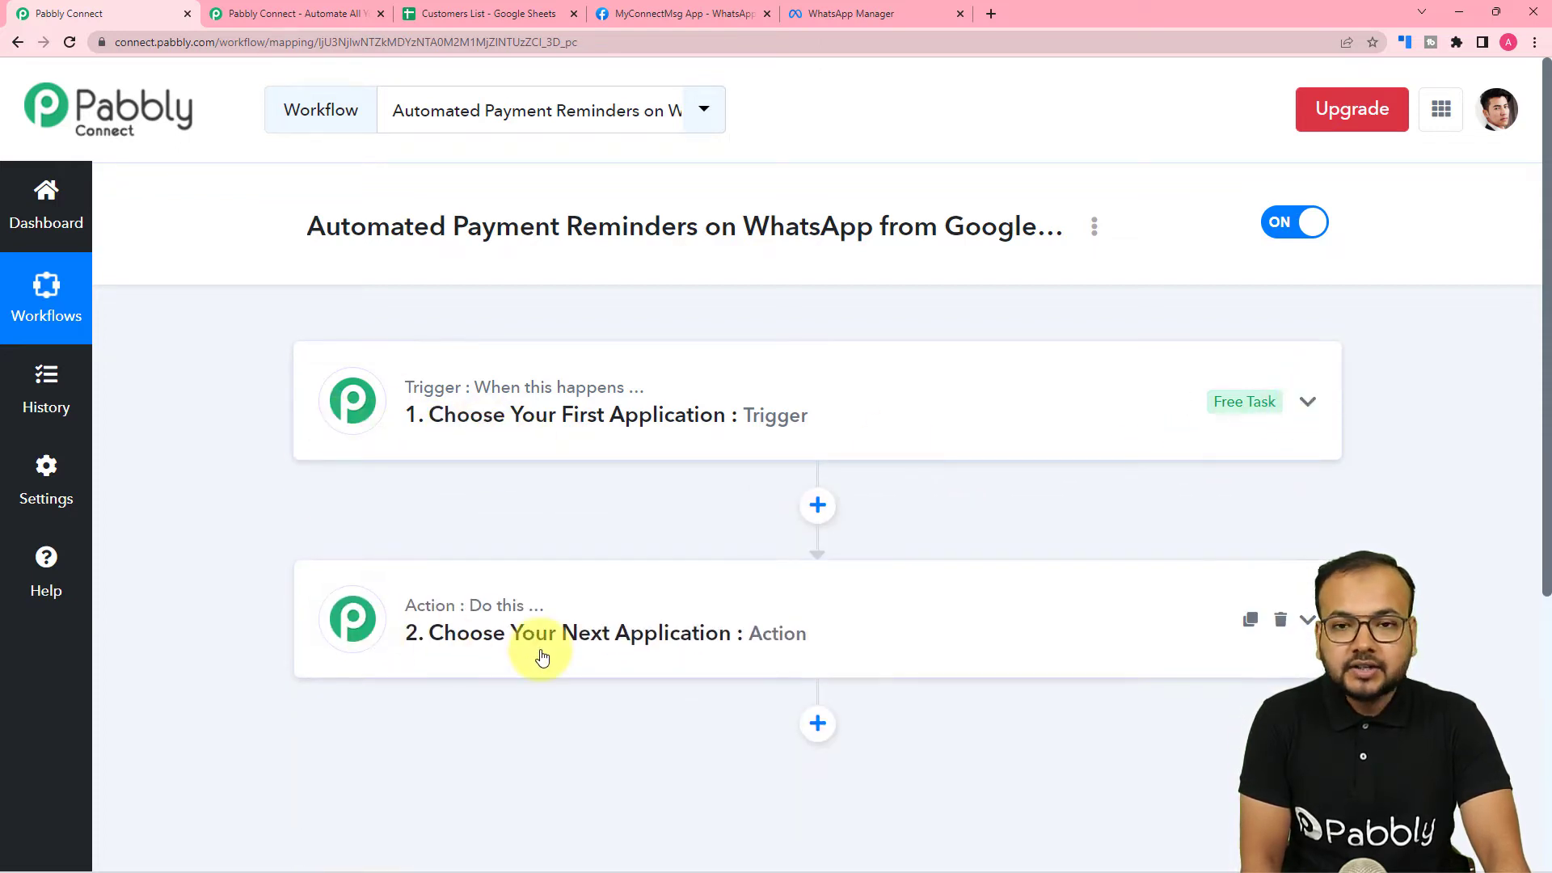
pyautogui.click(487, 439)
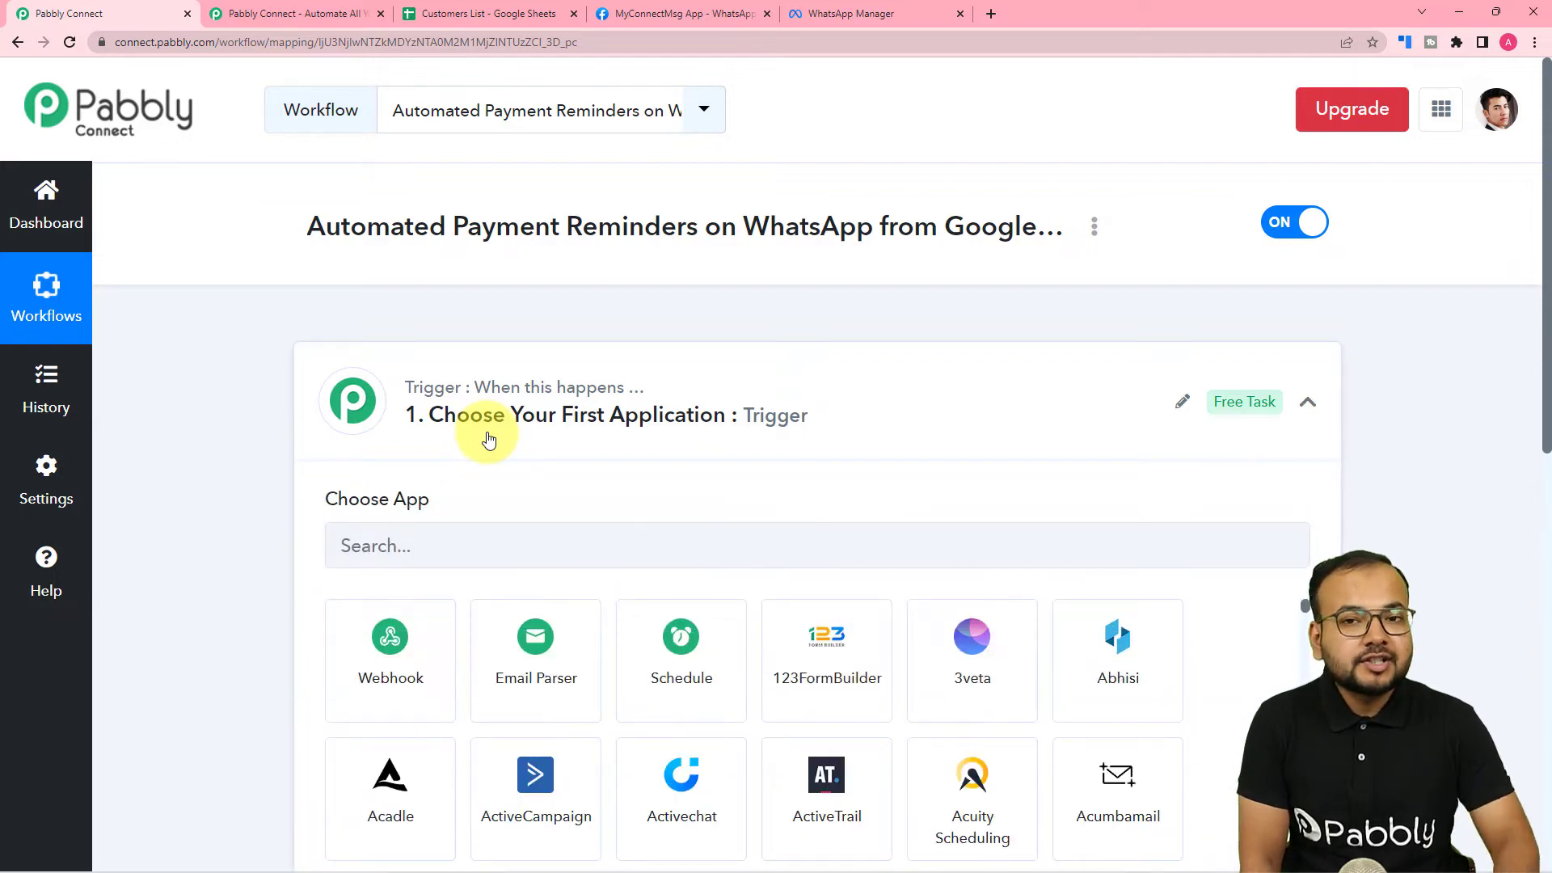
pyautogui.scroll(-7, 496, 447)
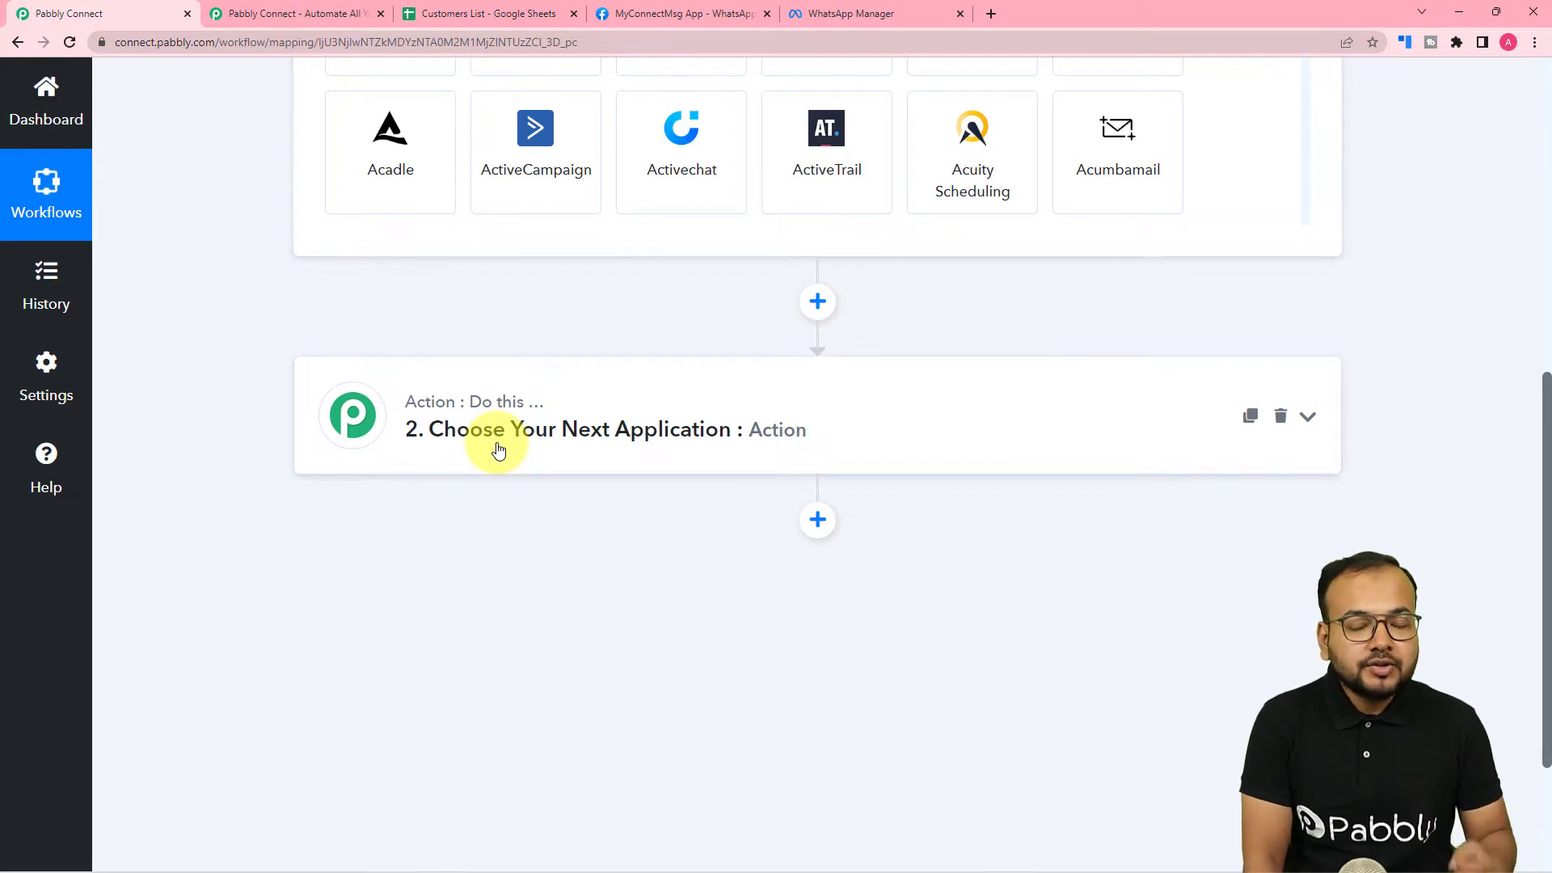
pyautogui.scroll(7, 525, 469)
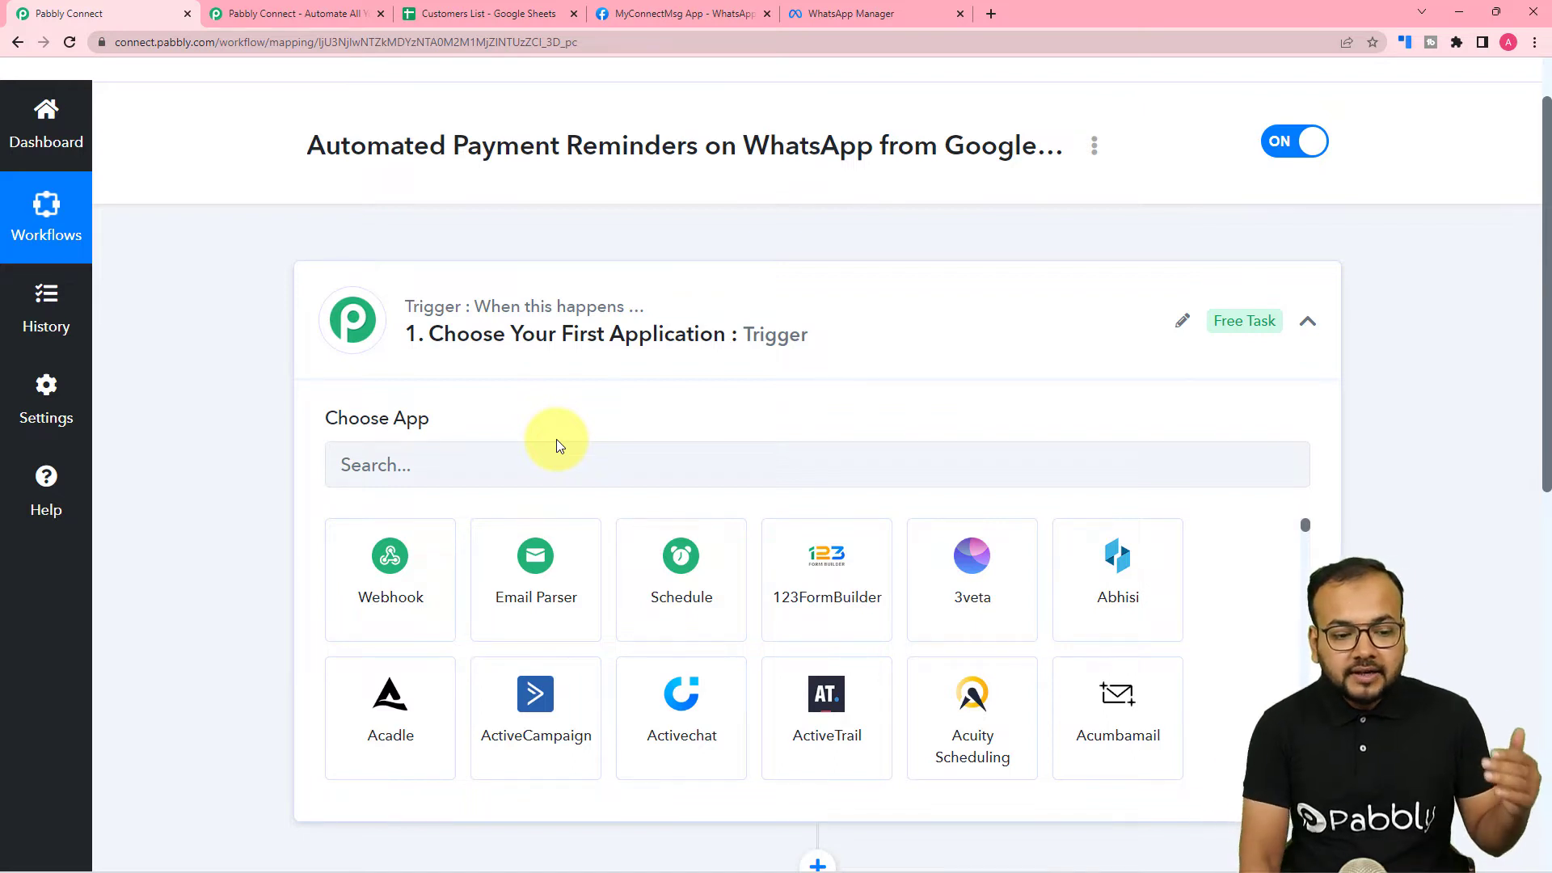
# - Choose Schedule as the workflow's trigger app and set it to run by days of the week, on Saturday
pyautogui.scroll(-1, 556, 439)
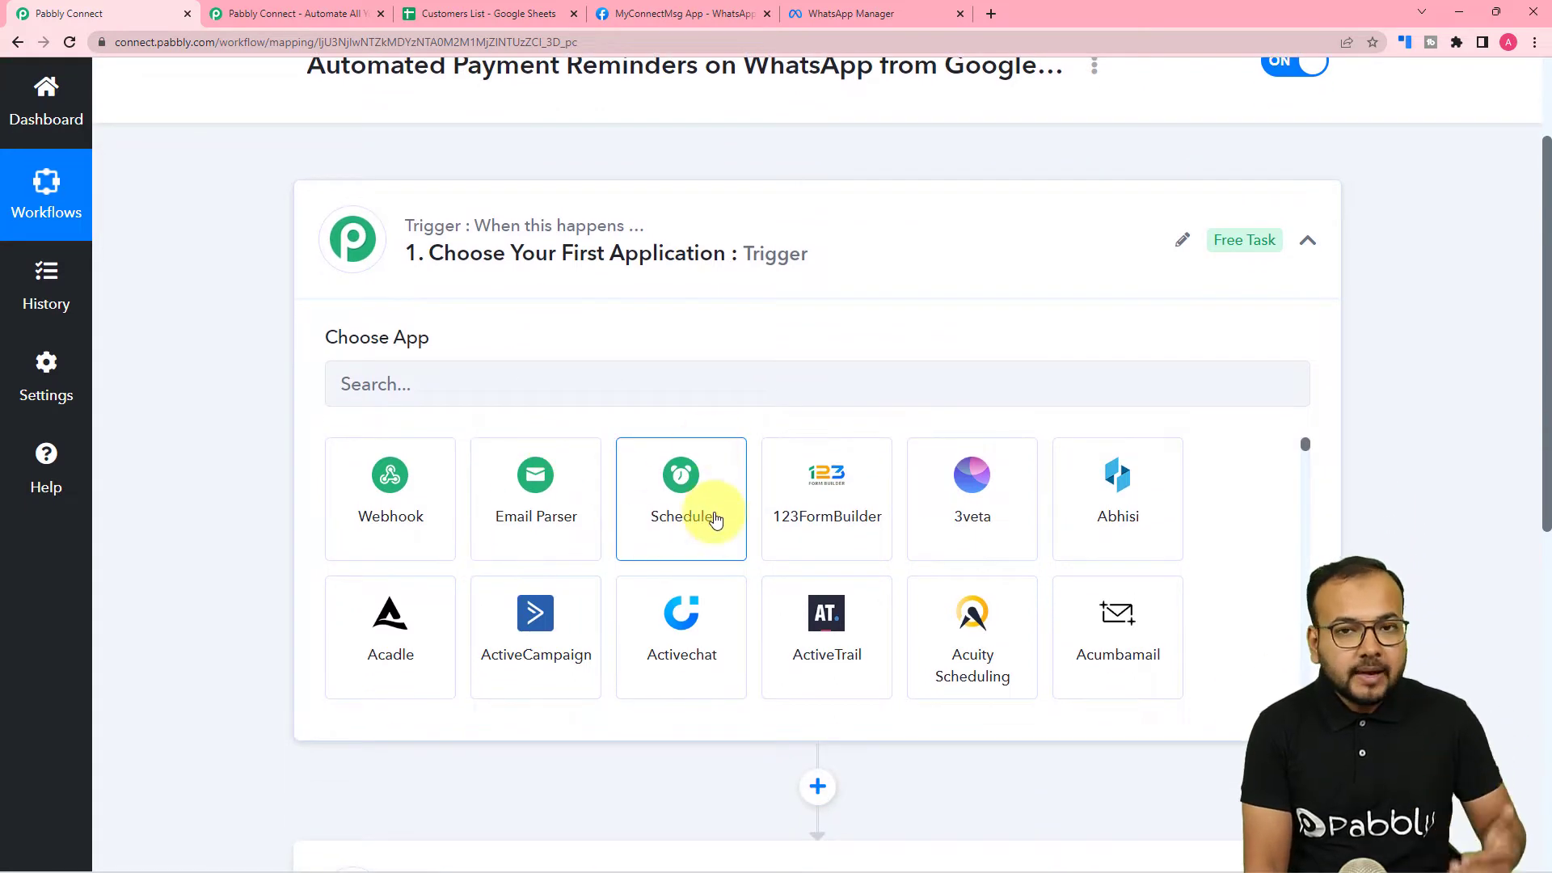
pyautogui.click(676, 514)
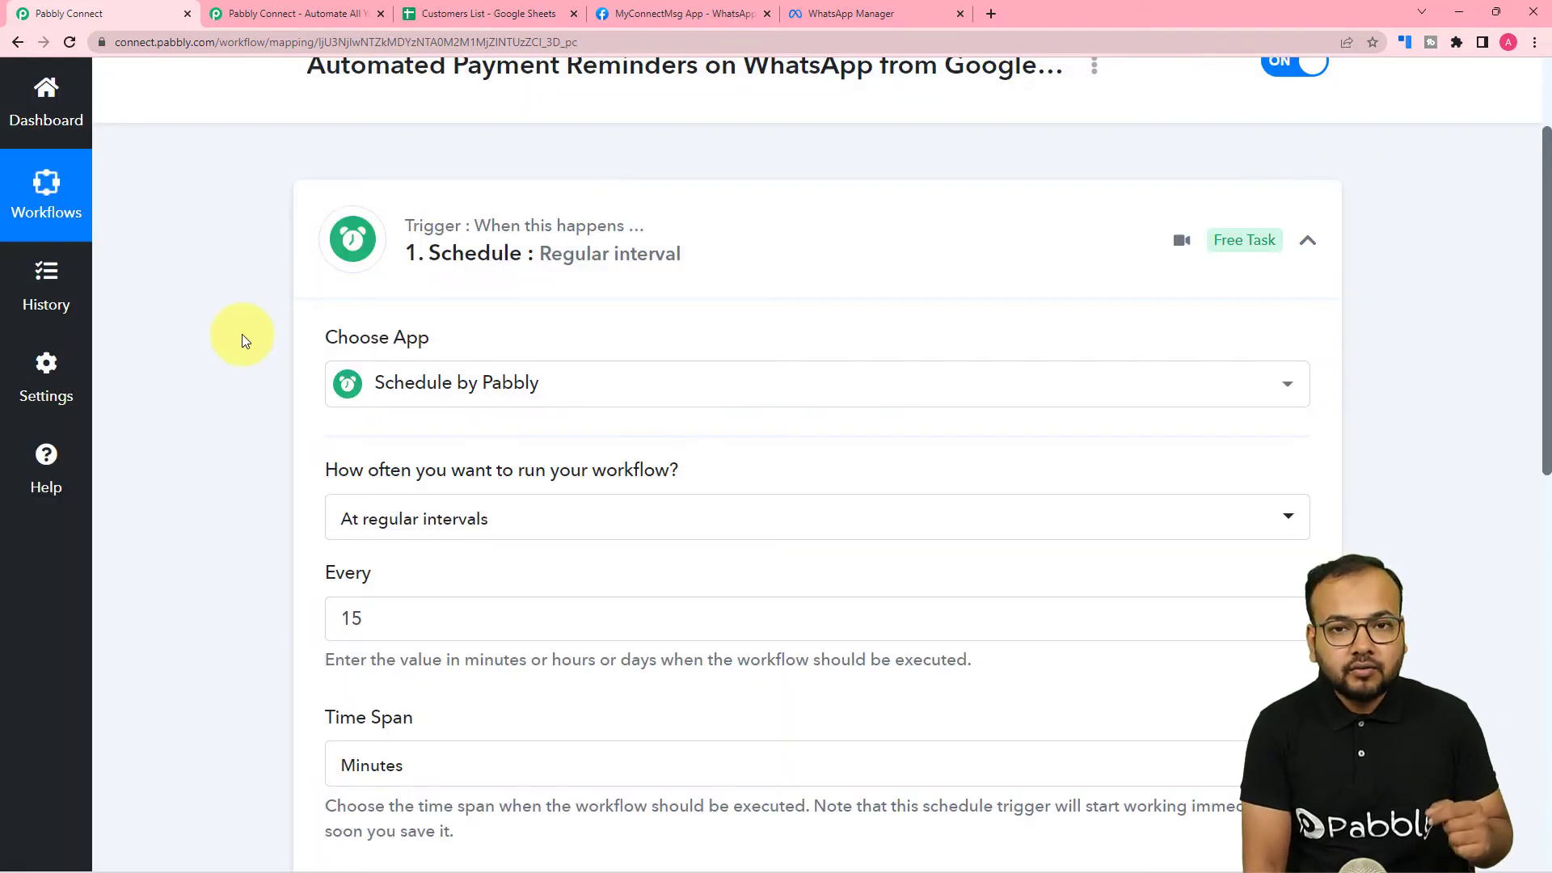
pyautogui.scroll(-4, 241, 333)
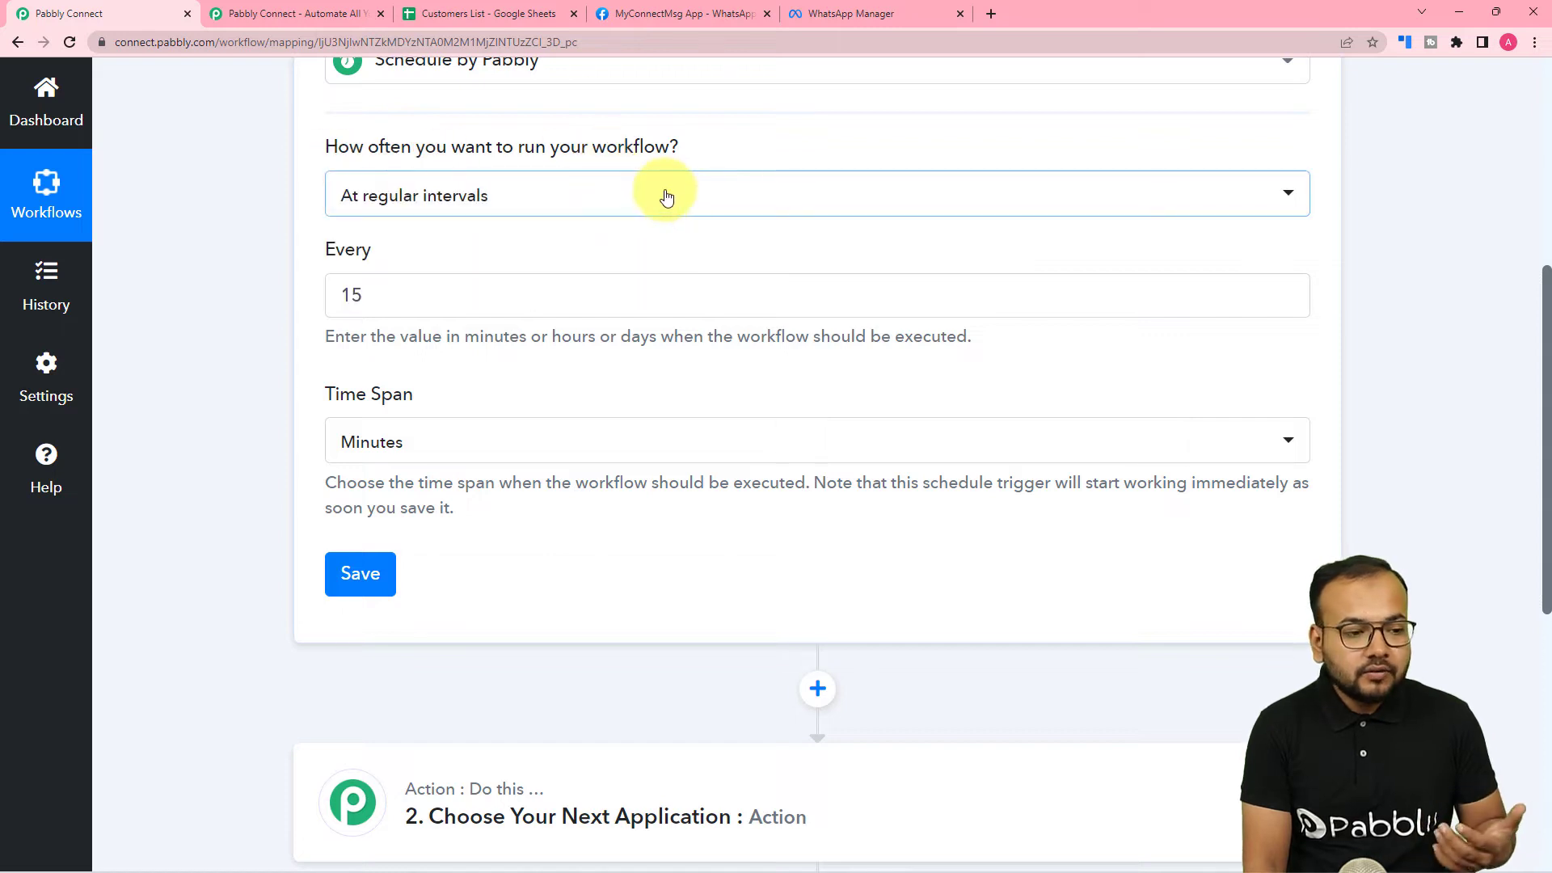
pyautogui.click(472, 198)
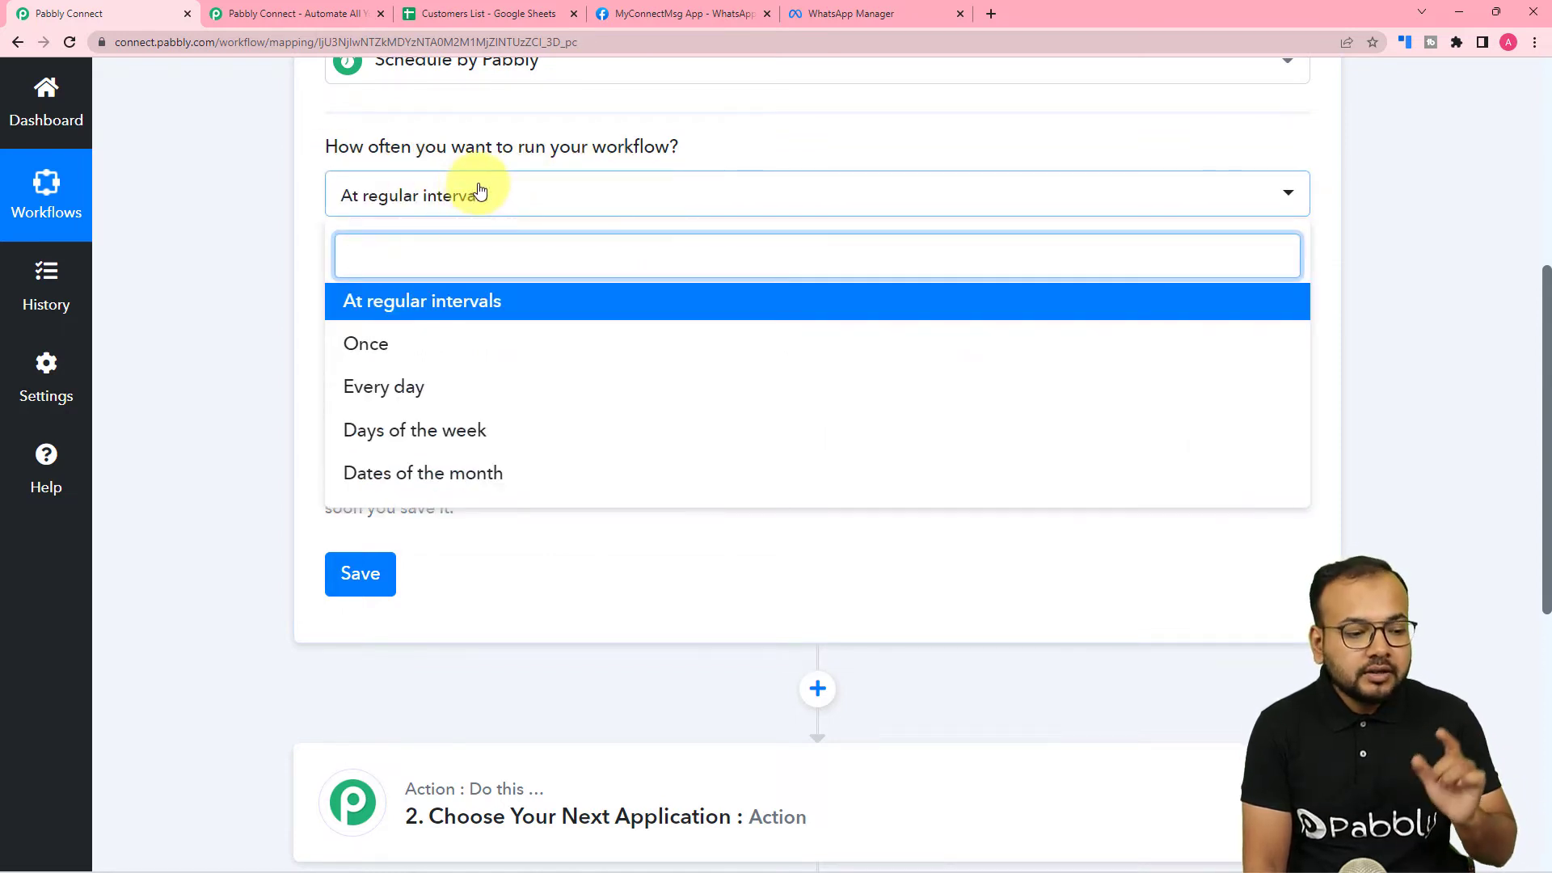
pyautogui.click(354, 443)
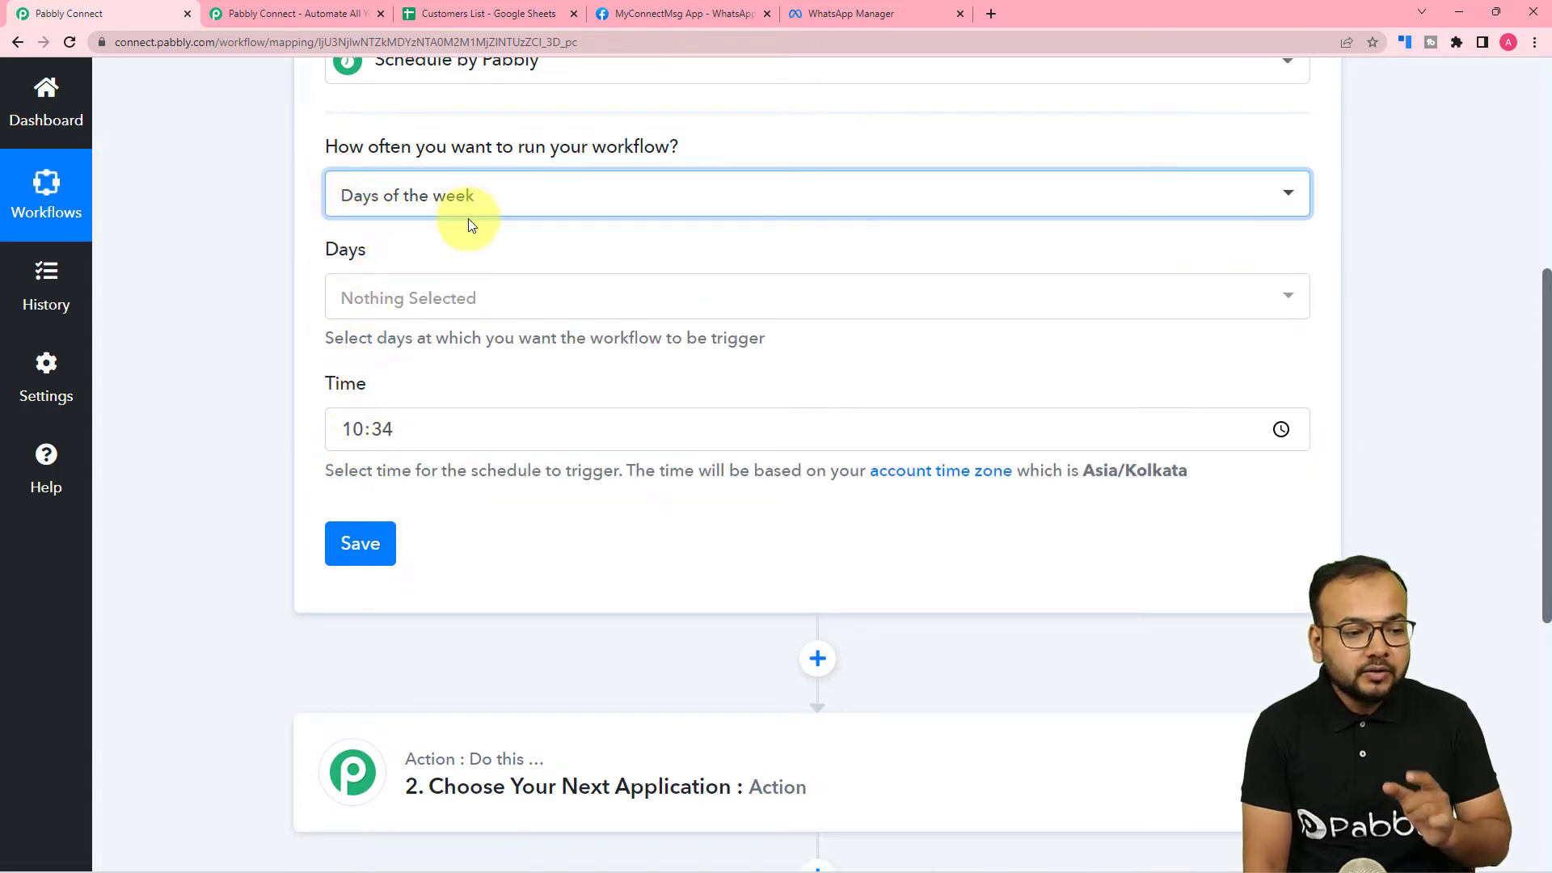
pyautogui.click(404, 301)
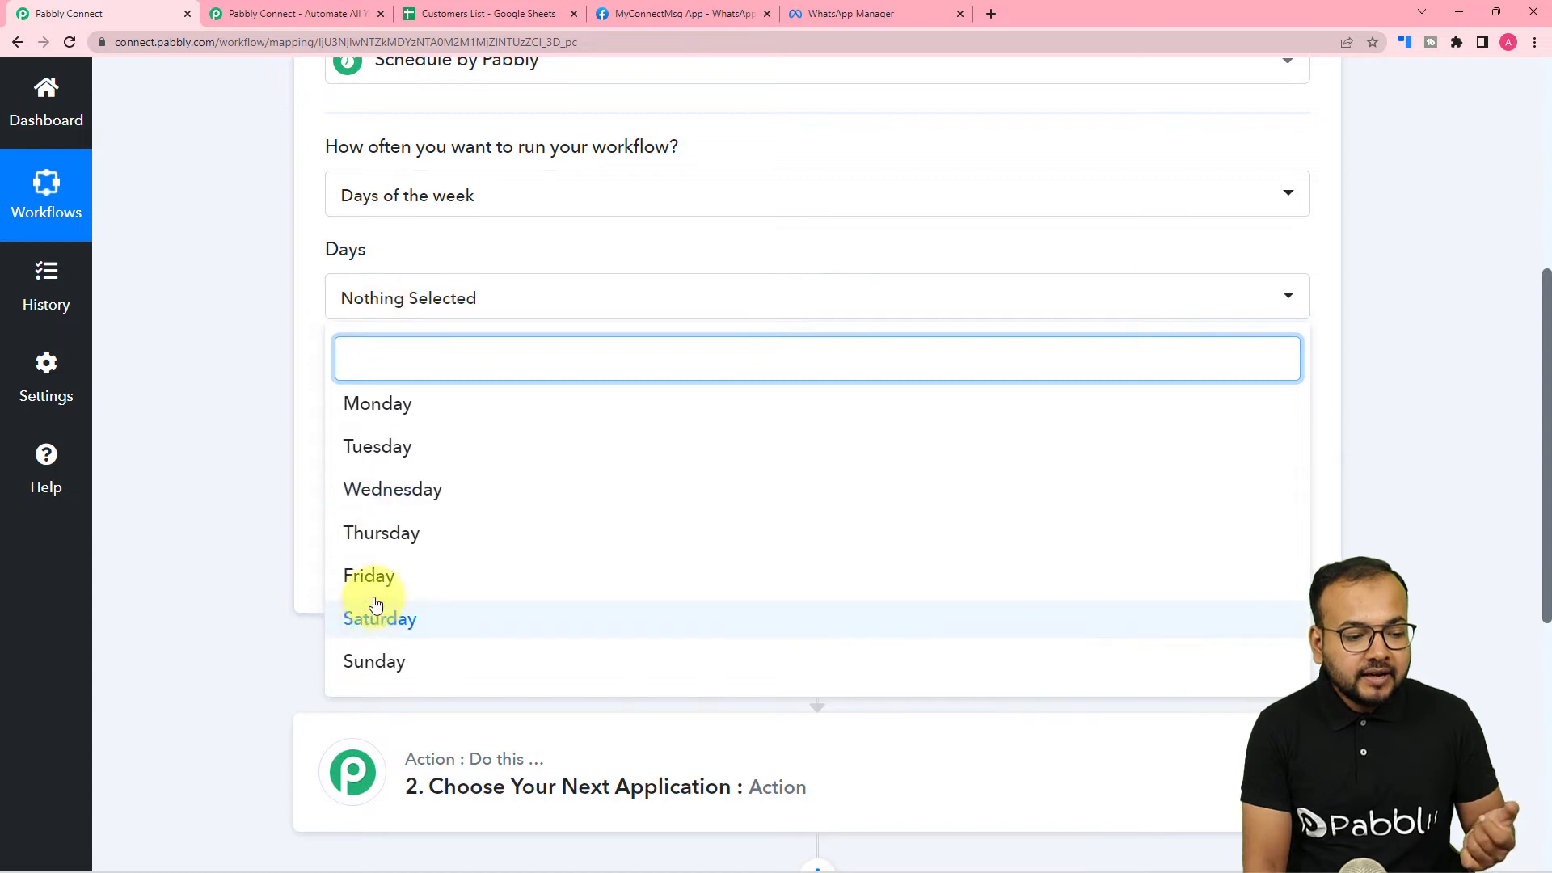
pyautogui.click(380, 618)
pyautogui.click(265, 437)
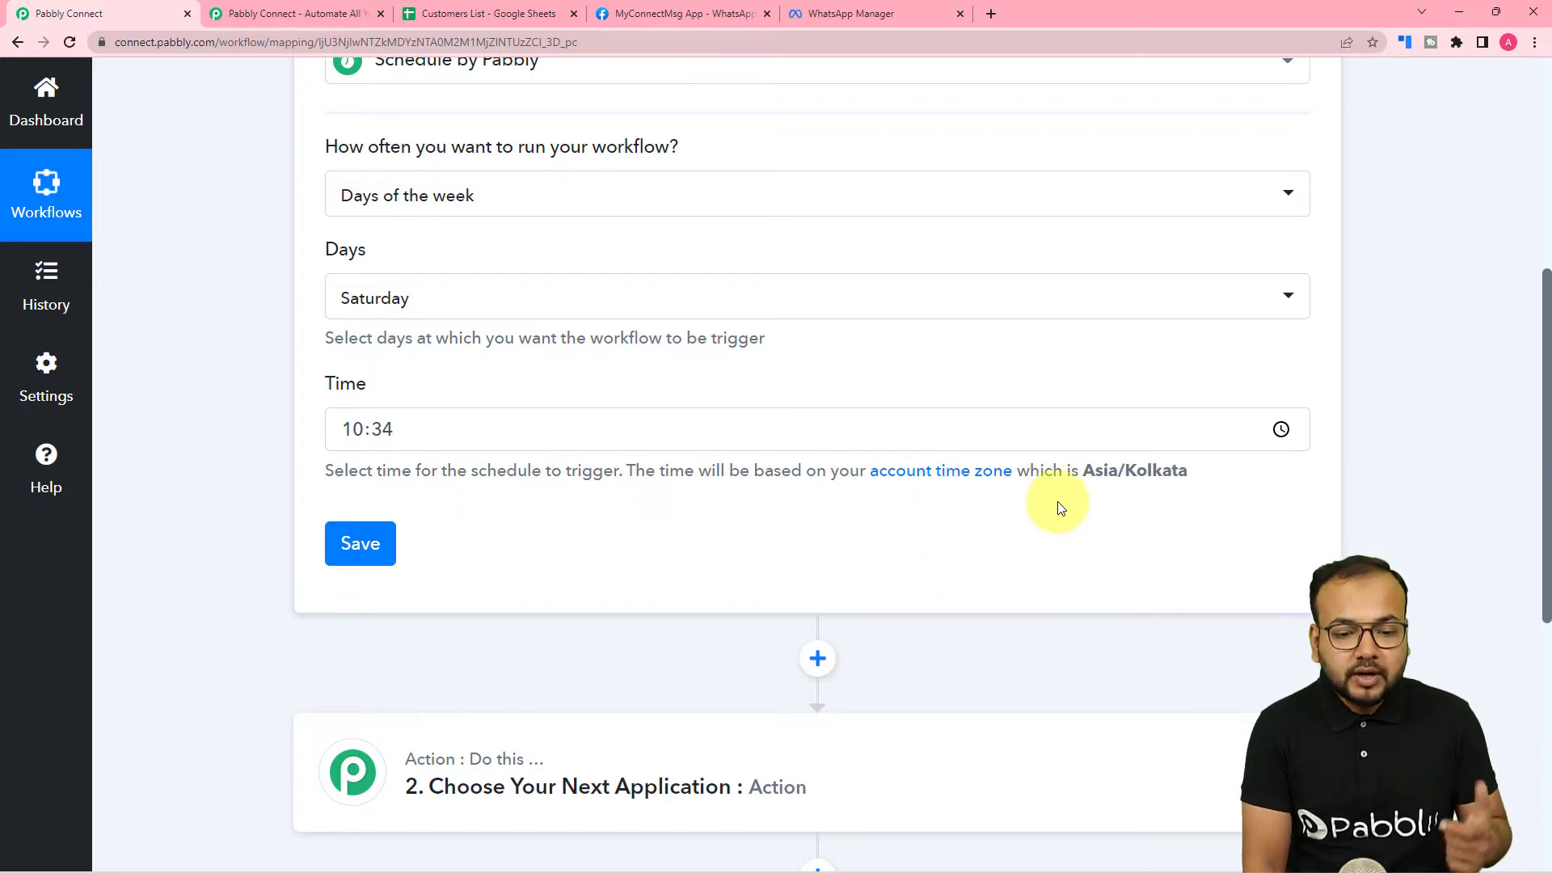
# - Set the schedule's trigger time to 09:00
pyautogui.click(358, 429)
pyautogui.write('09:')
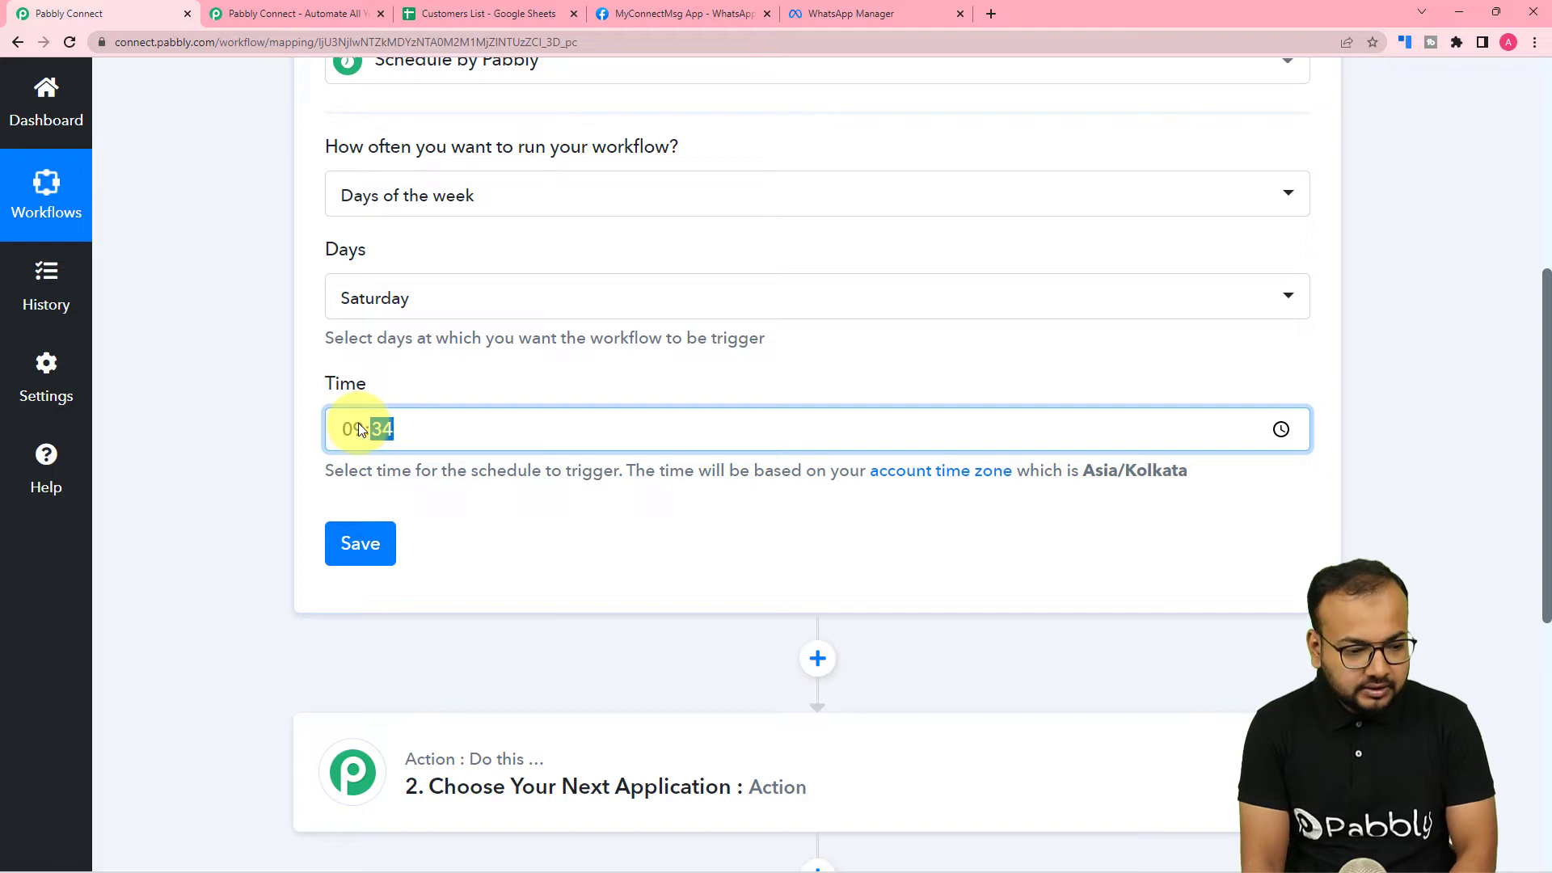
pyautogui.write('00')
pyautogui.click(275, 430)
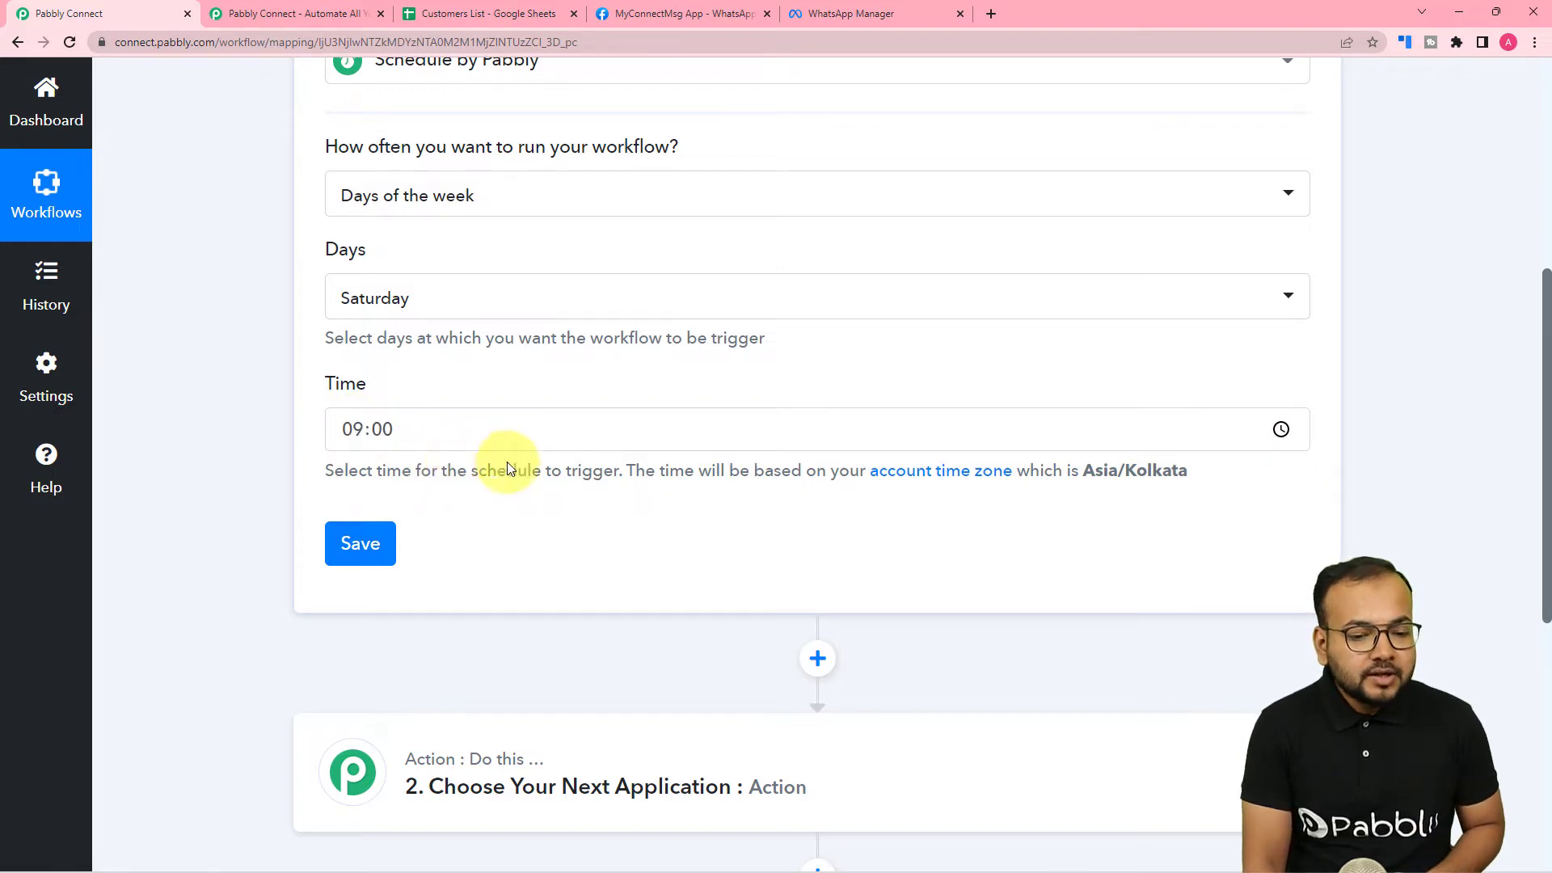
pyautogui.click(350, 429)
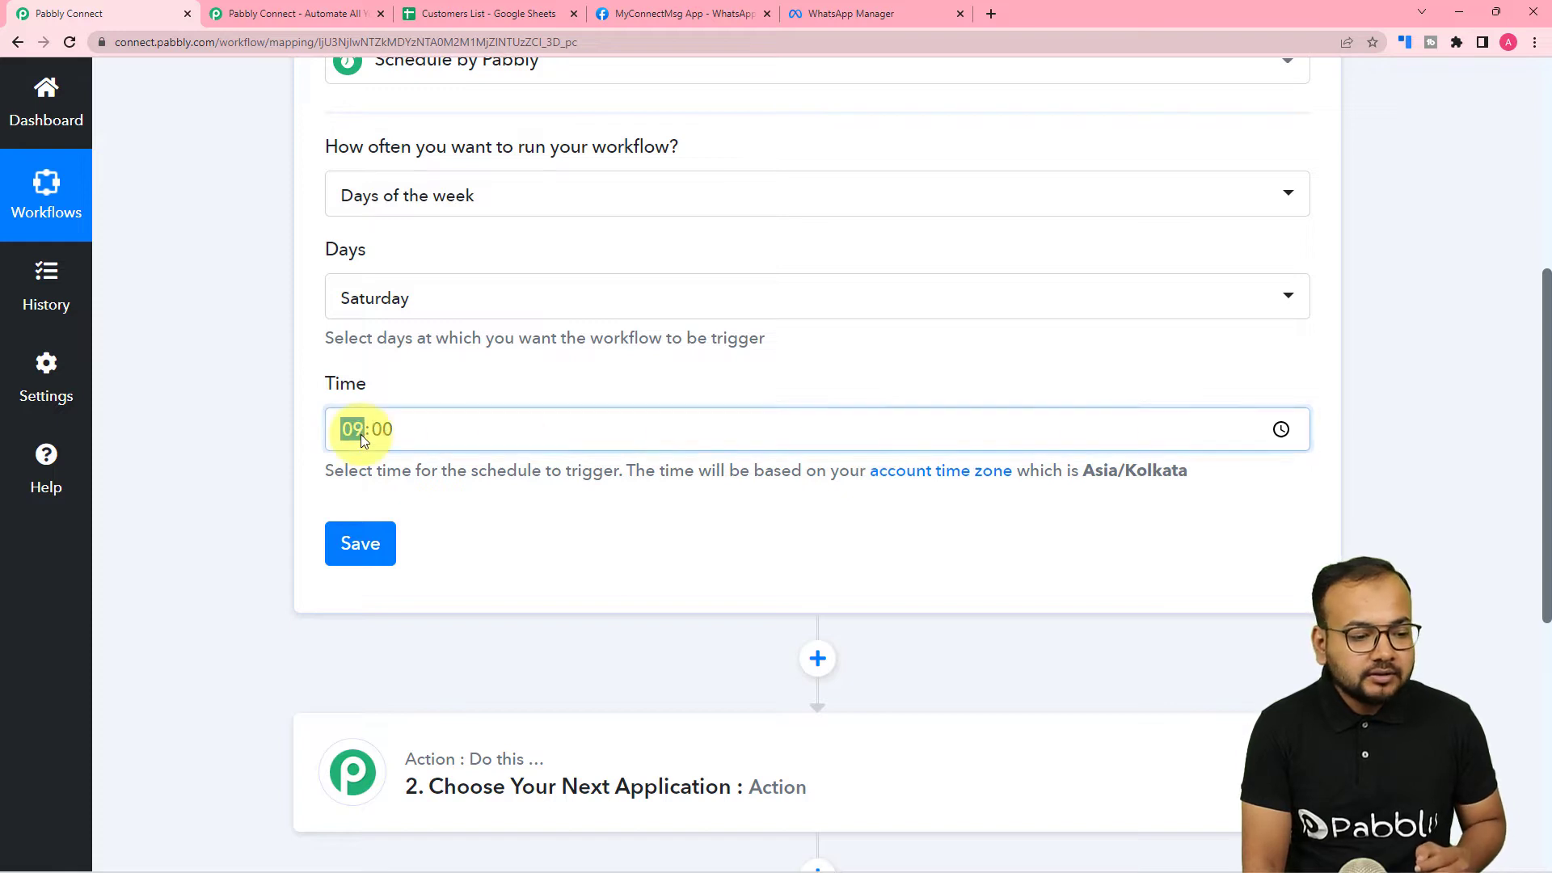
pyautogui.click(1282, 429)
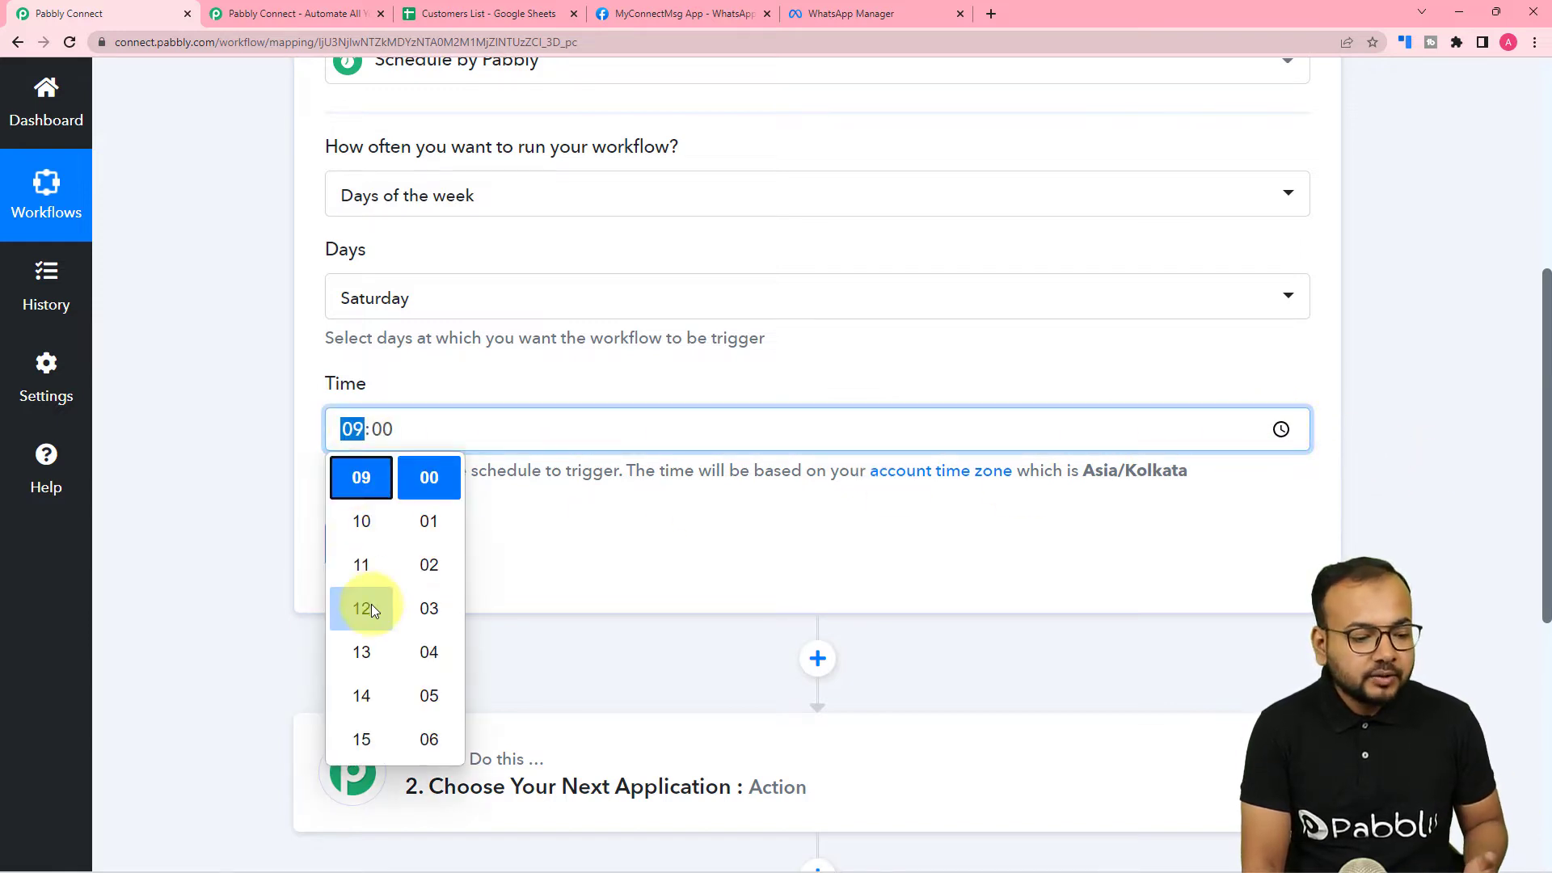
pyautogui.click(286, 509)
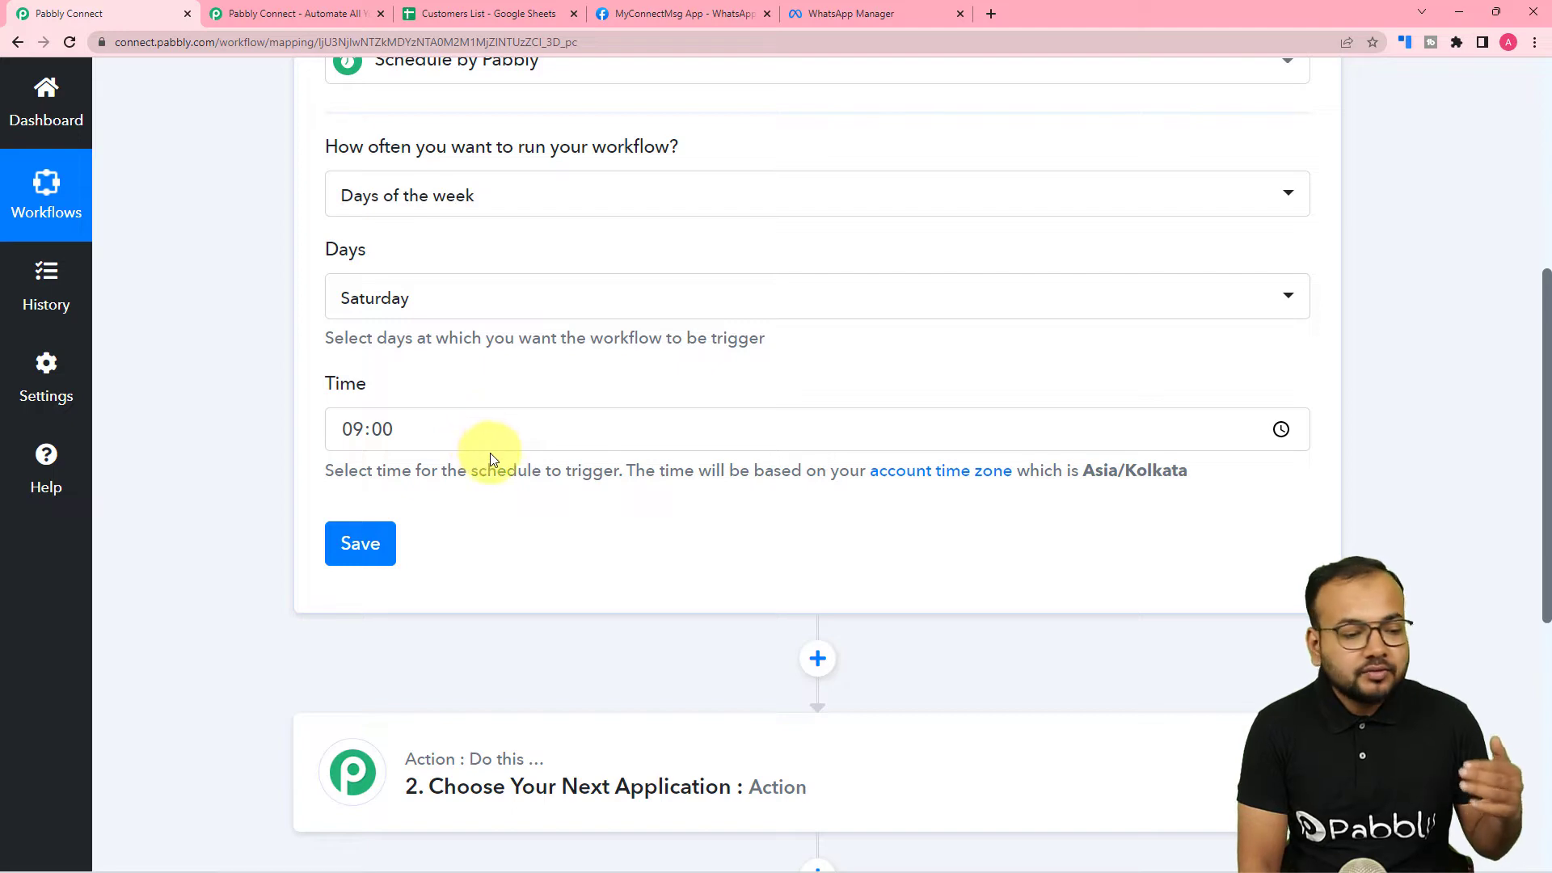
# - Save the trigger's weekly schedule and dismiss the confirmation
pyautogui.click(358, 550)
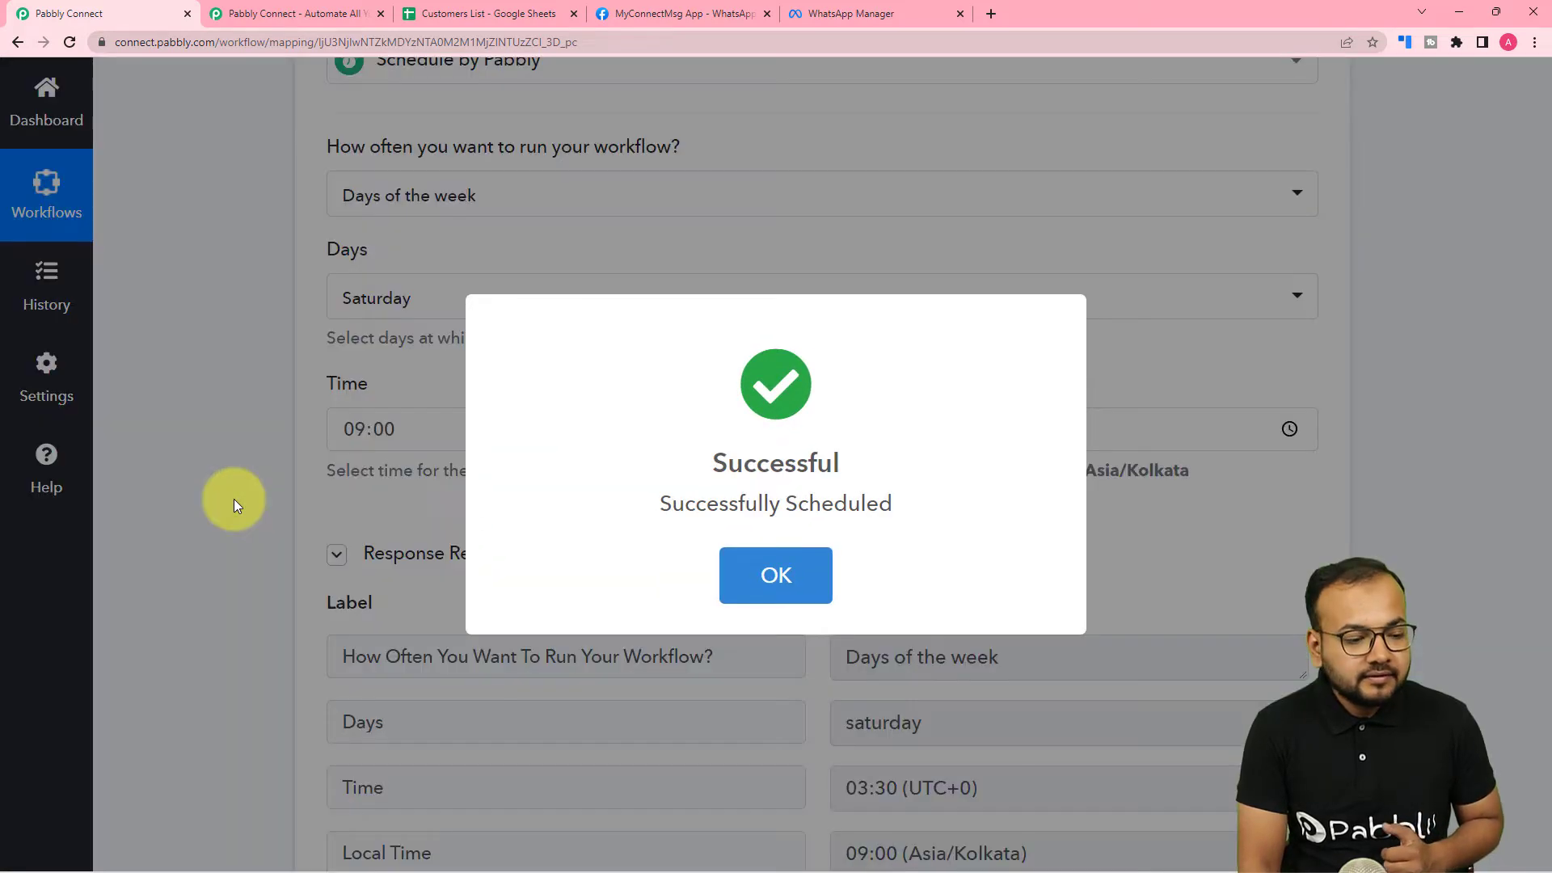
pyautogui.click(234, 498)
pyautogui.scroll(-5, 455, 542)
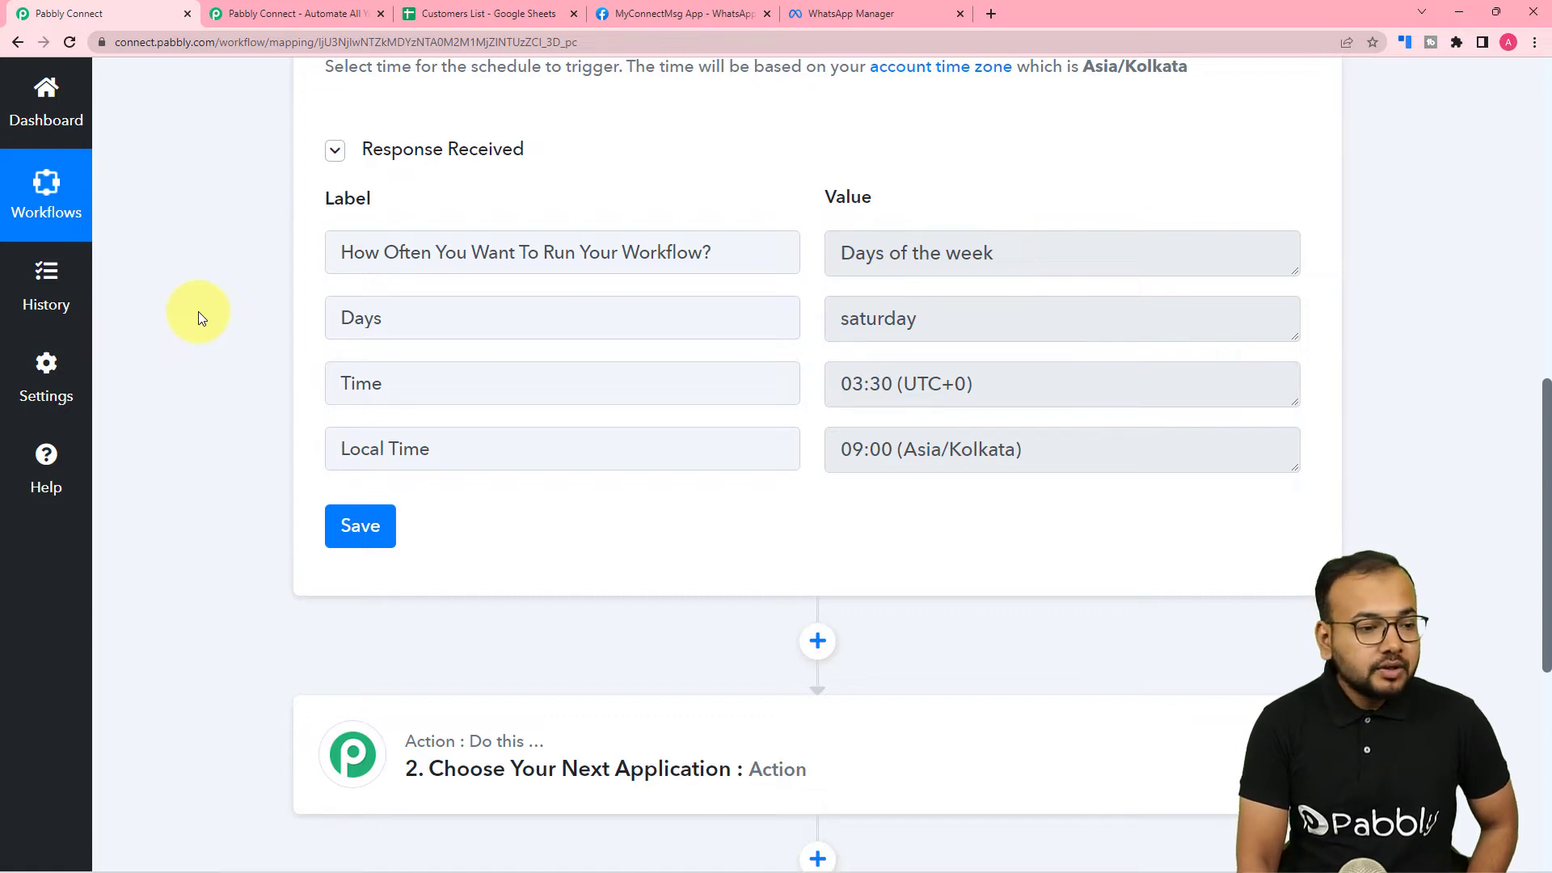
# - Review the due dates and payment statuses in the Customers List spreadsheet and return to the workflow
pyautogui.click(459, 15)
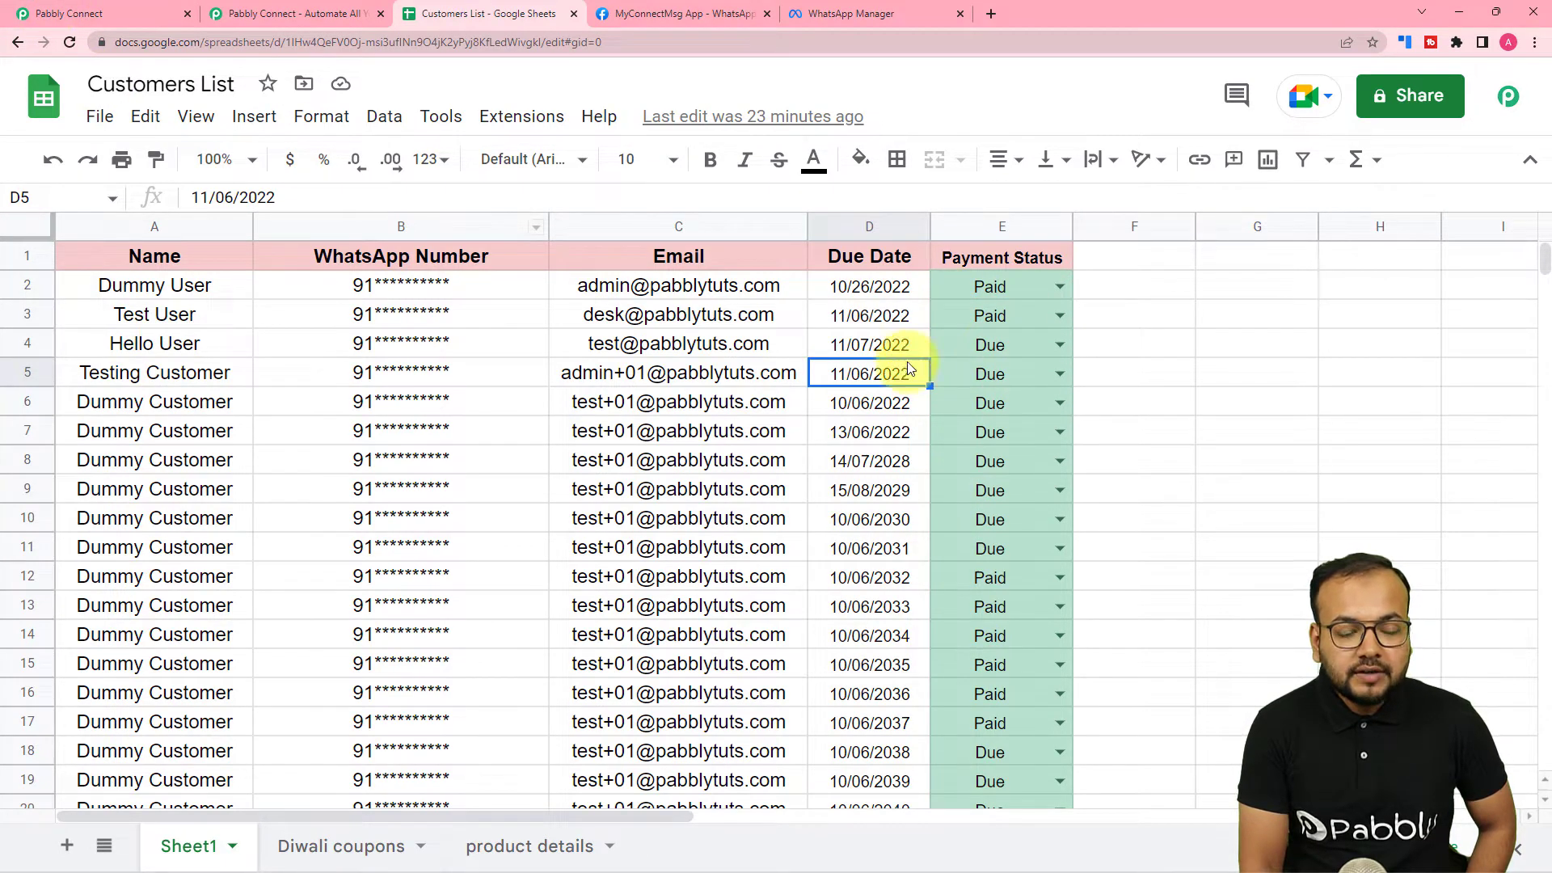
pyautogui.click(101, 12)
# - Set the workflow's action app to Google Sheets with the action event Lookup Spreadsheet Rows
pyautogui.scroll(-5, 156, 520)
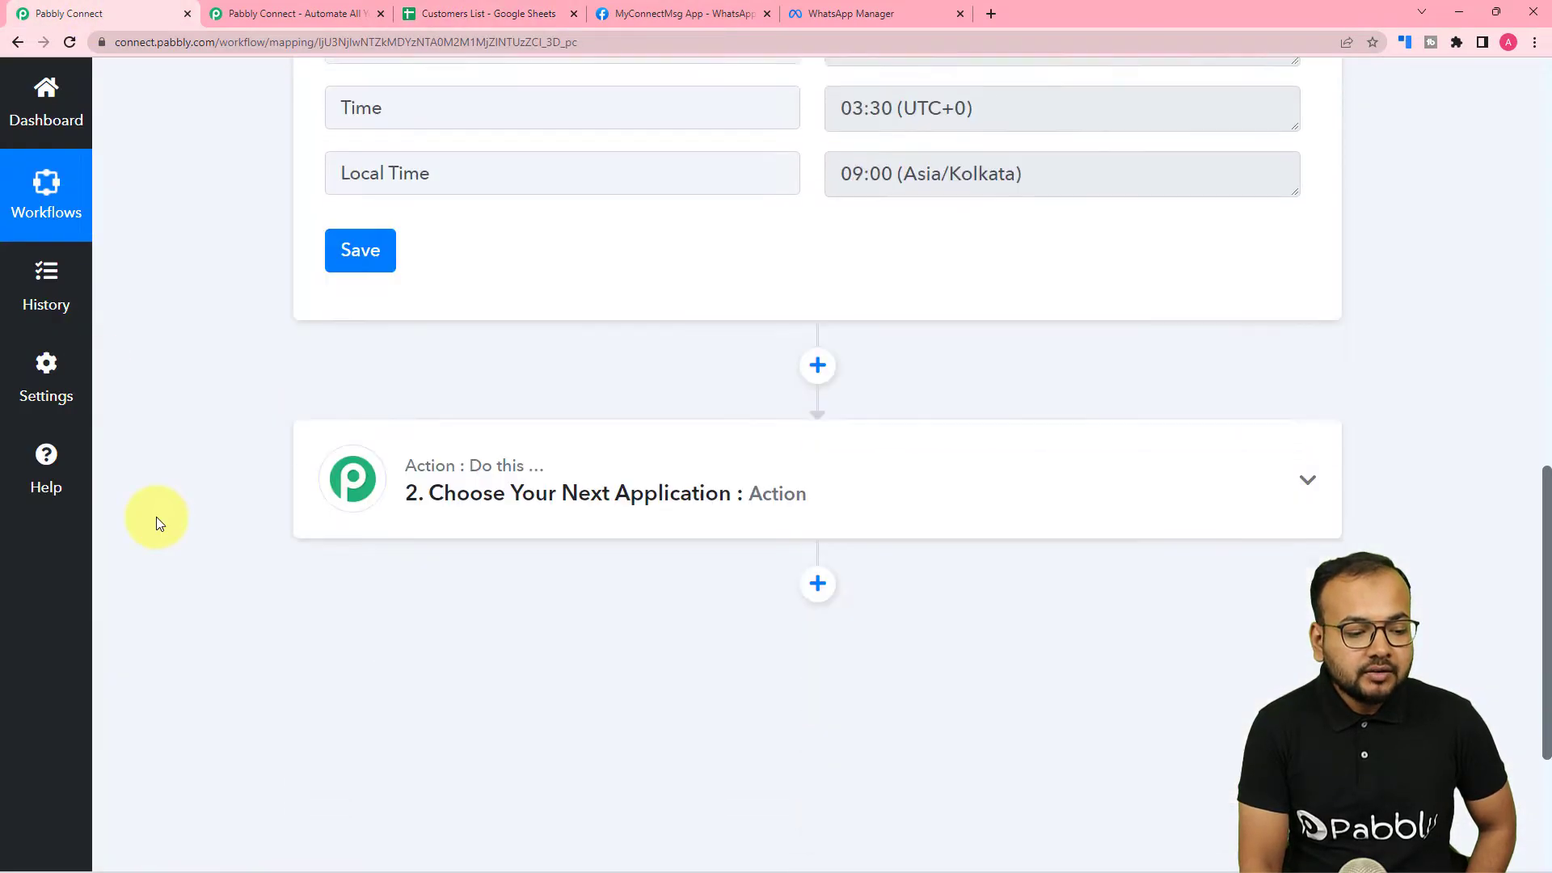
pyautogui.click(484, 316)
pyautogui.click(516, 417)
pyautogui.write('goo')
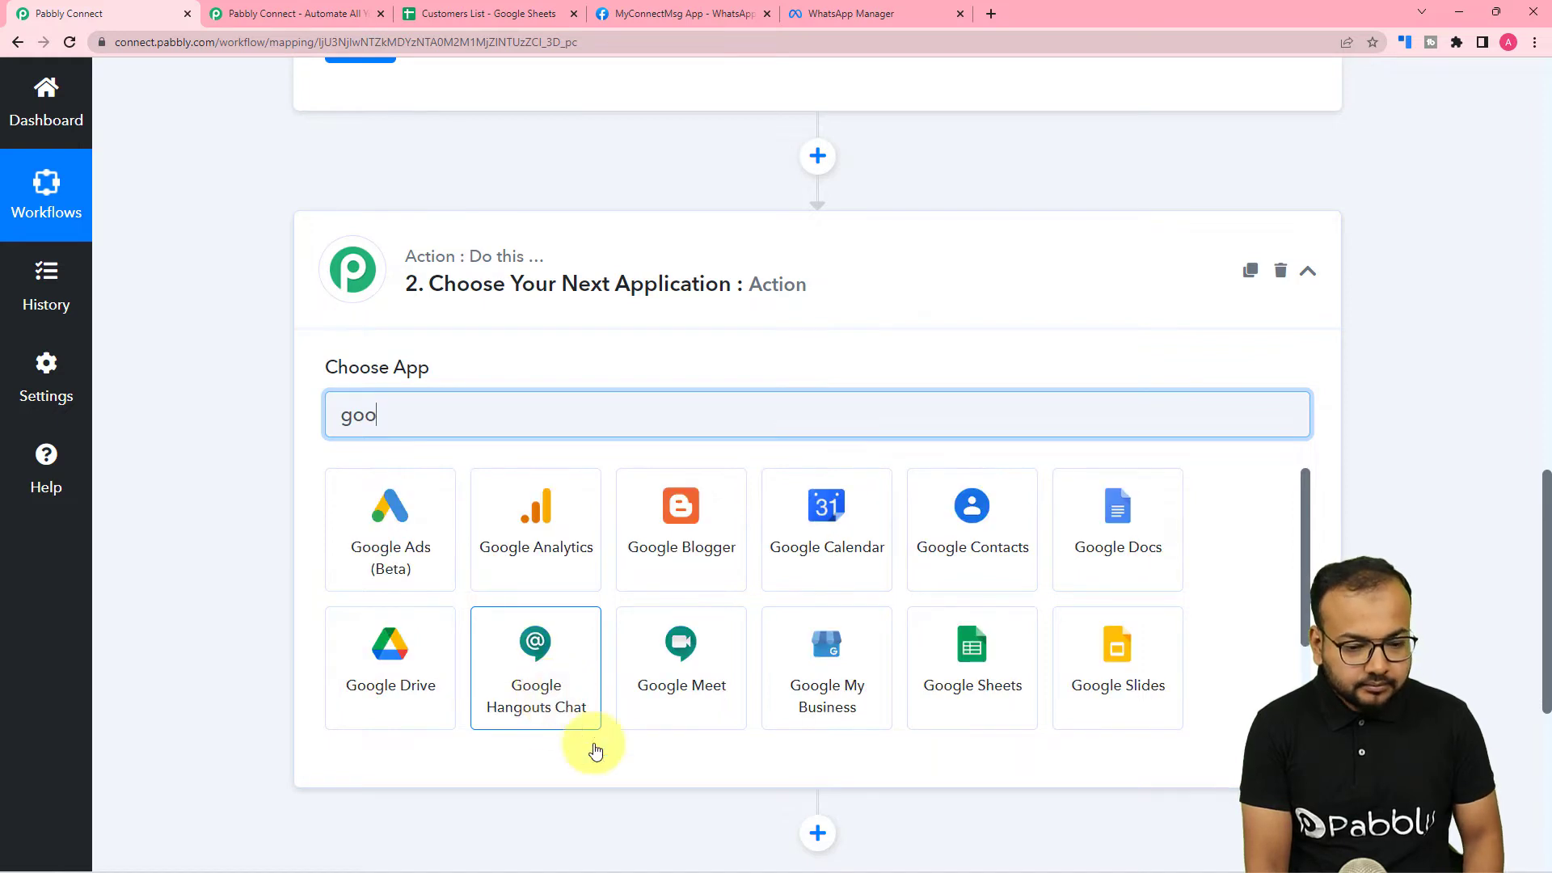
pyautogui.click(952, 700)
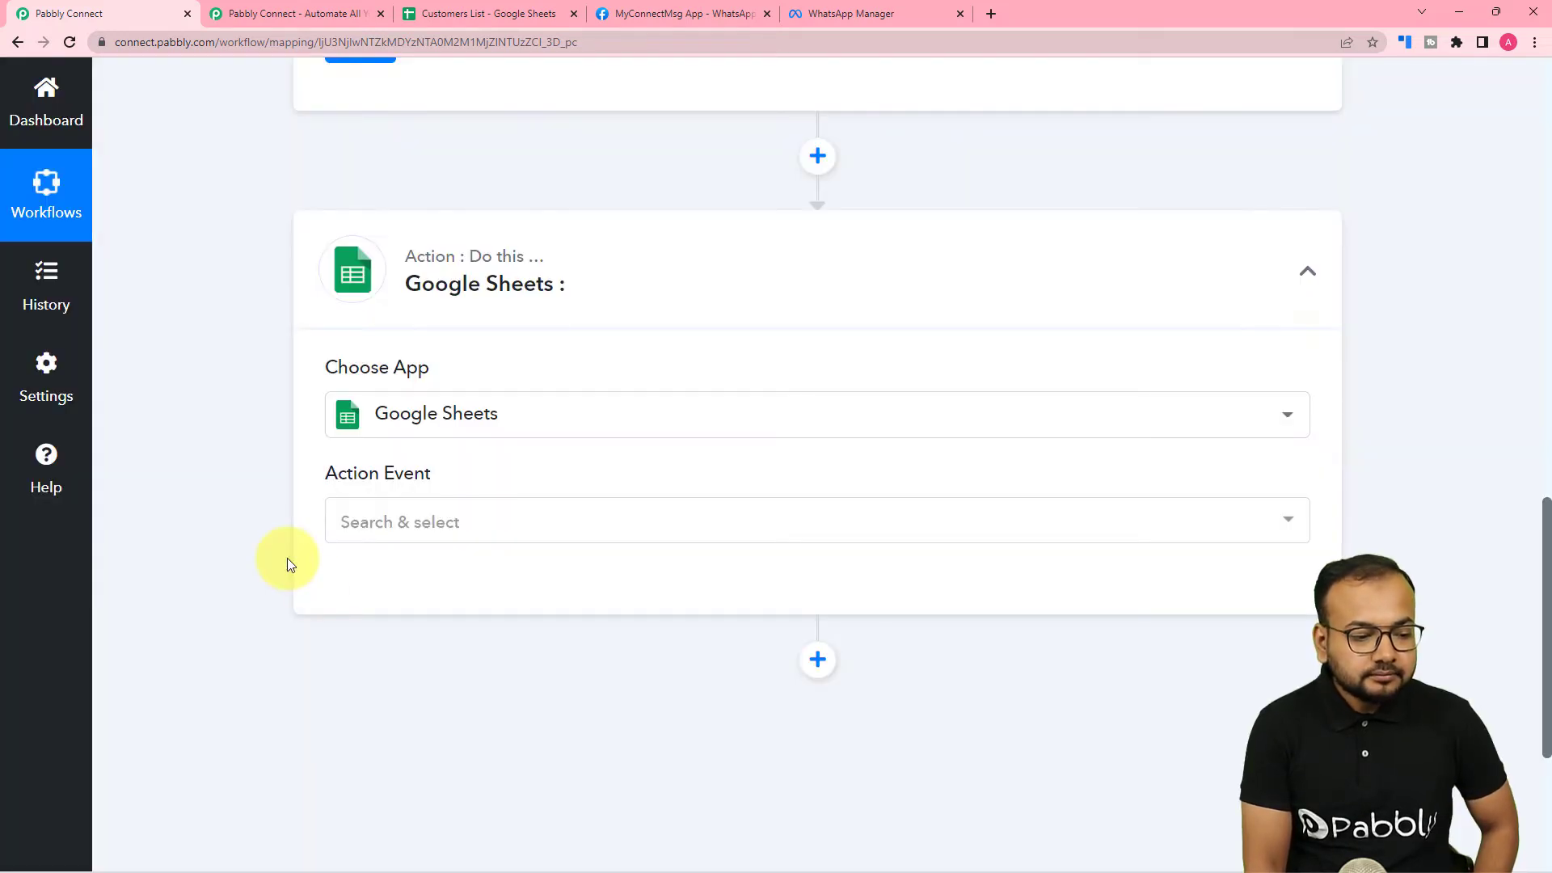
pyautogui.click(388, 522)
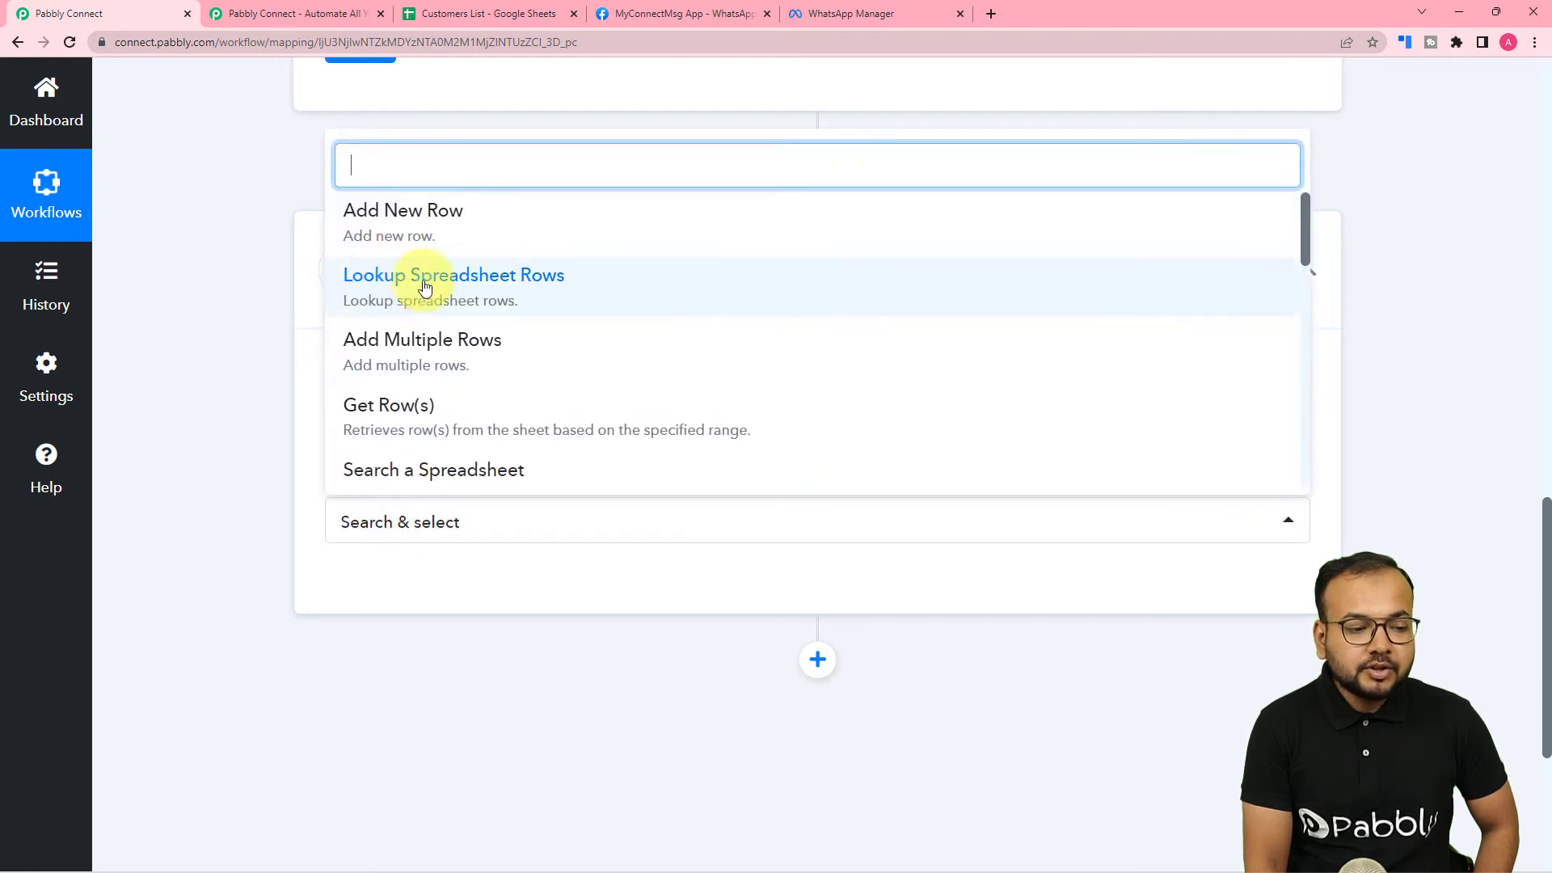
pyautogui.click(473, 301)
# - Add a new Google Sheets connection to the action and authorize access with the Pabbly Google account
pyautogui.scroll(-2, 270, 605)
pyautogui.click(376, 427)
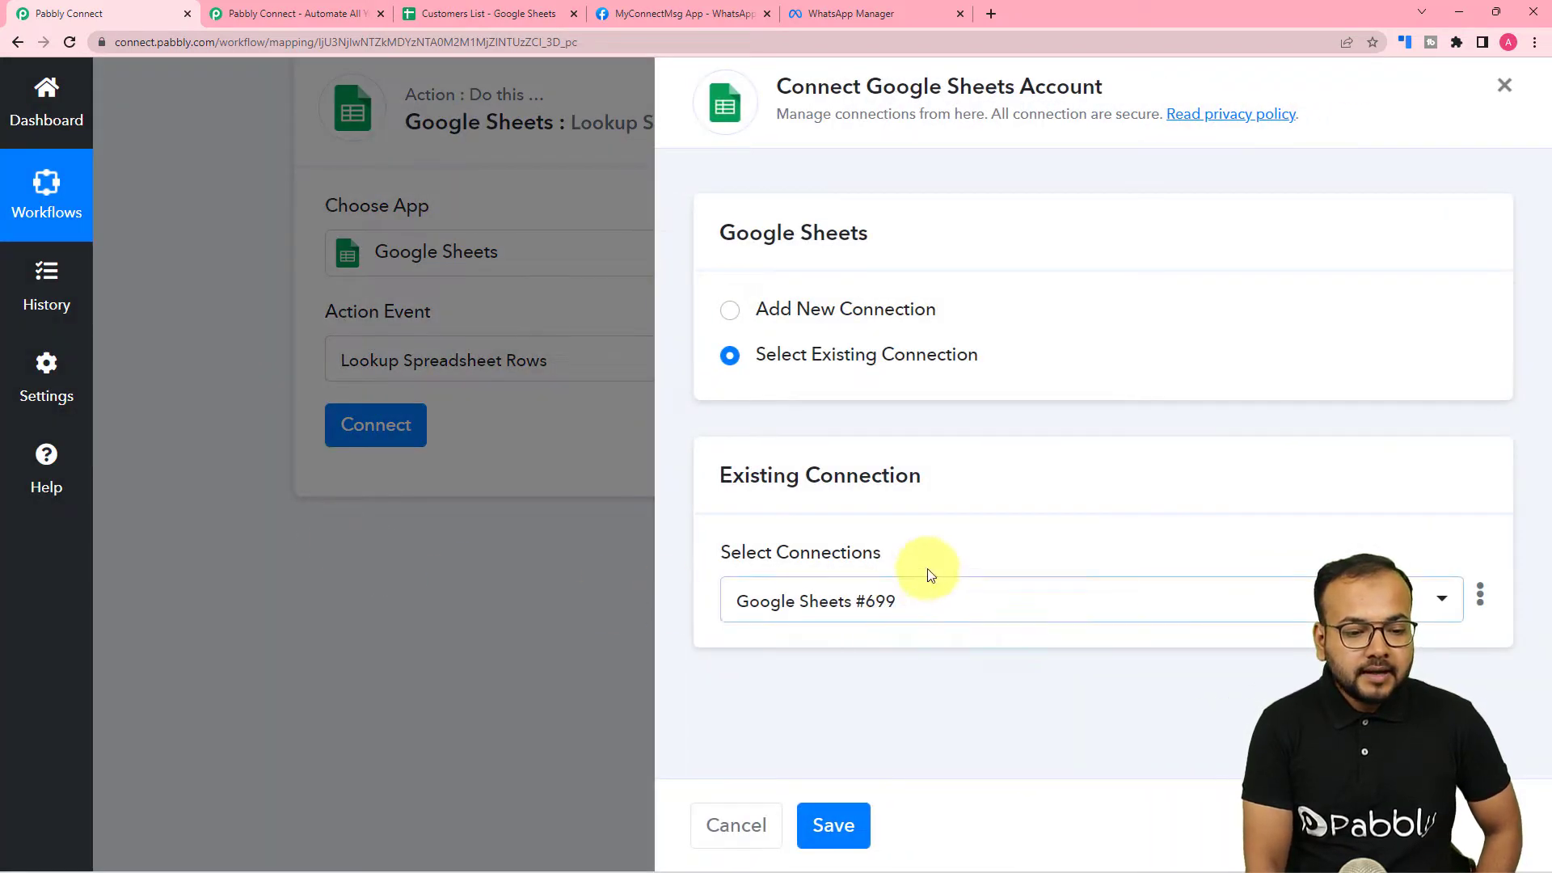
pyautogui.click(732, 311)
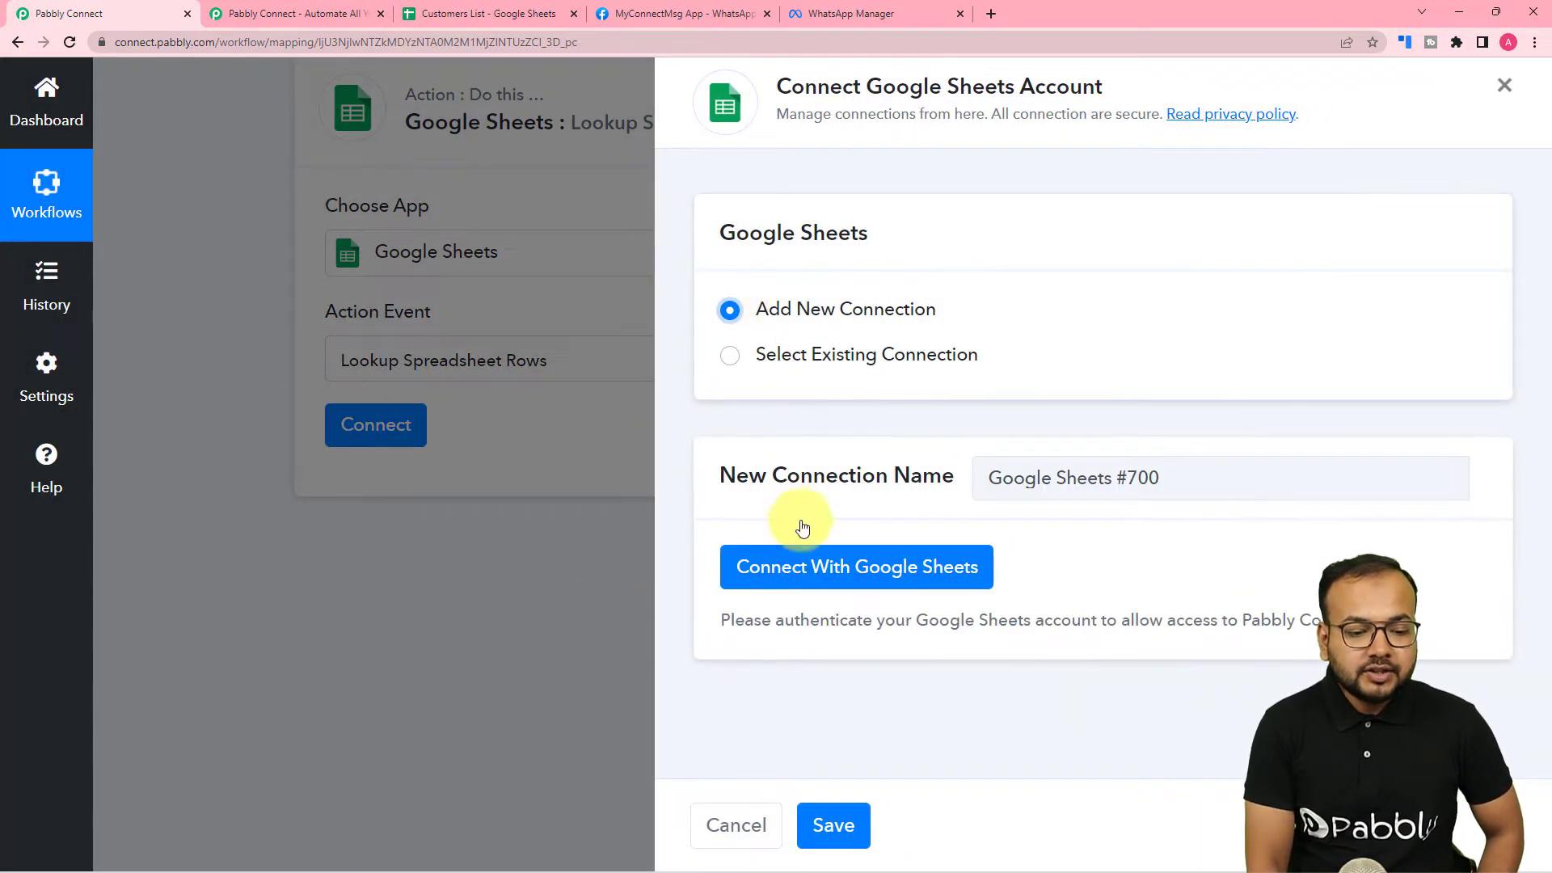
pyautogui.click(804, 568)
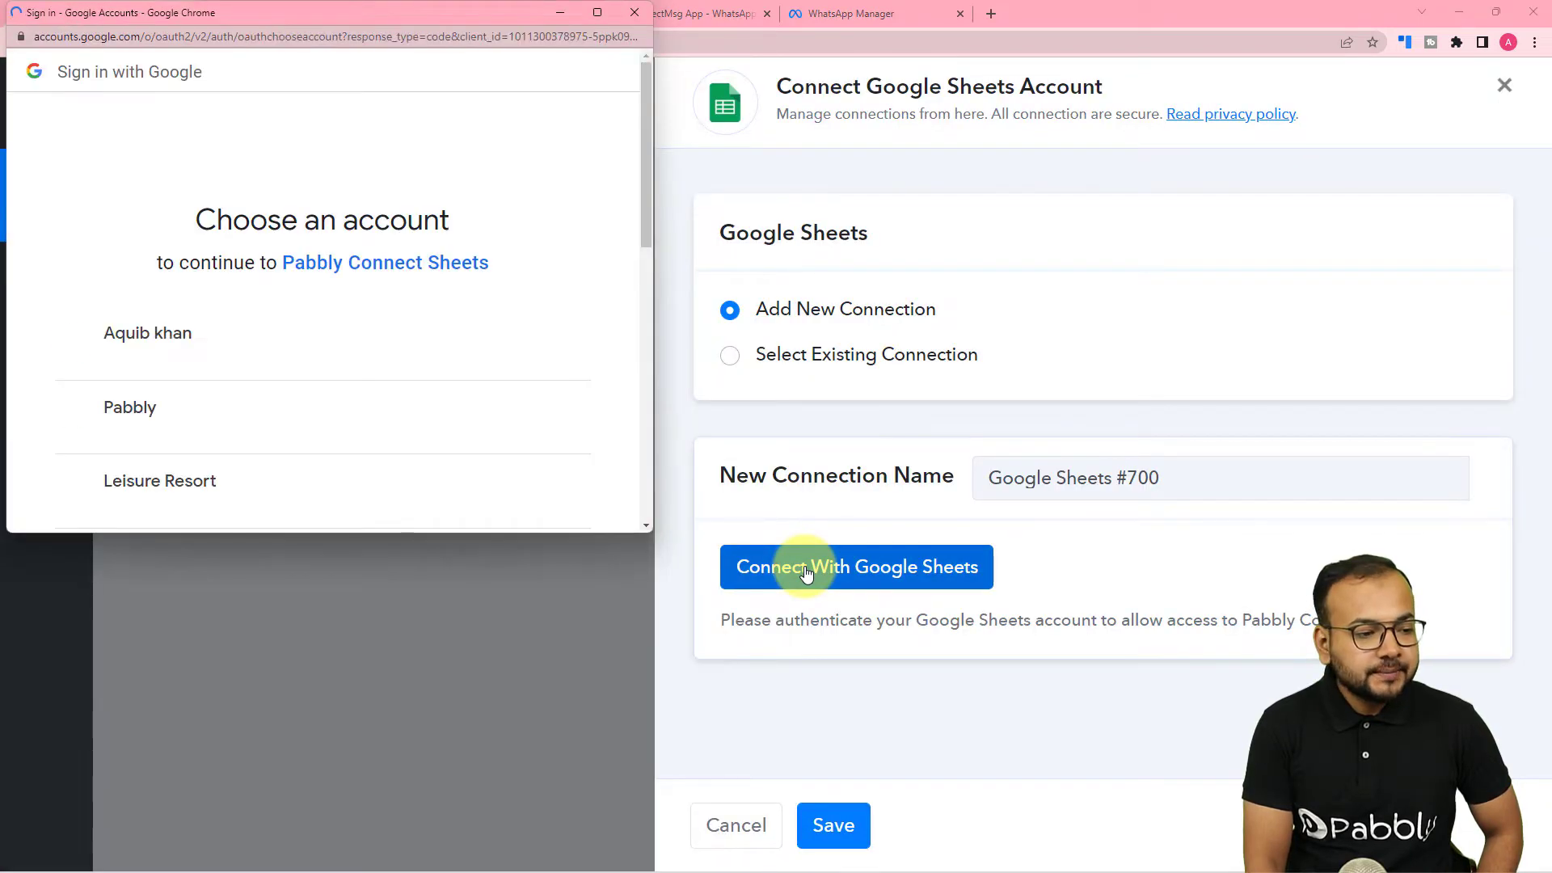
pyautogui.click(190, 422)
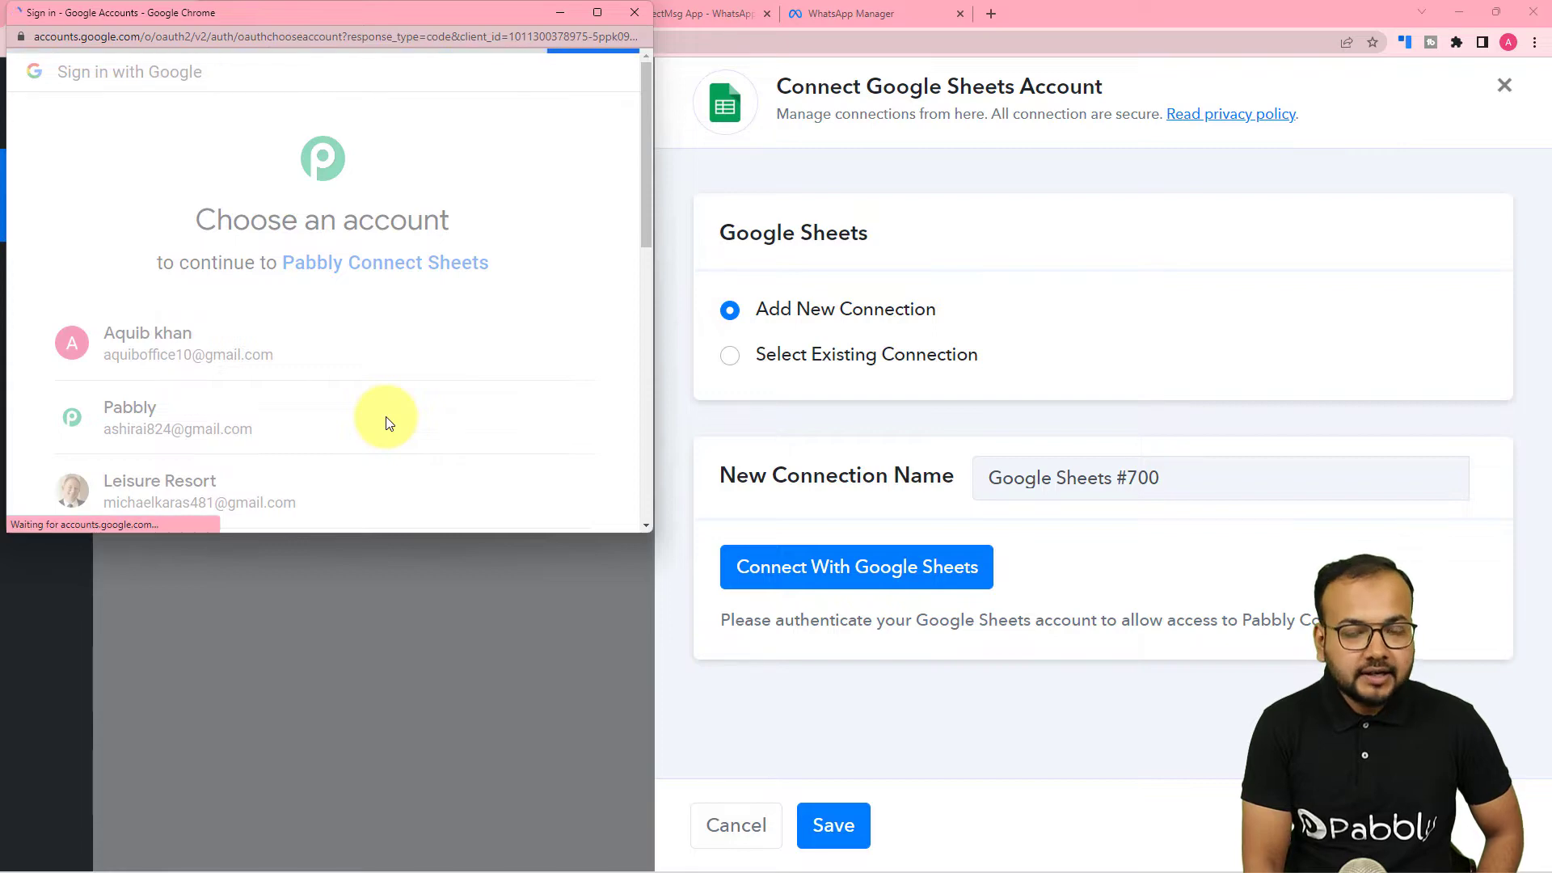
pyautogui.scroll(-1, 386, 415)
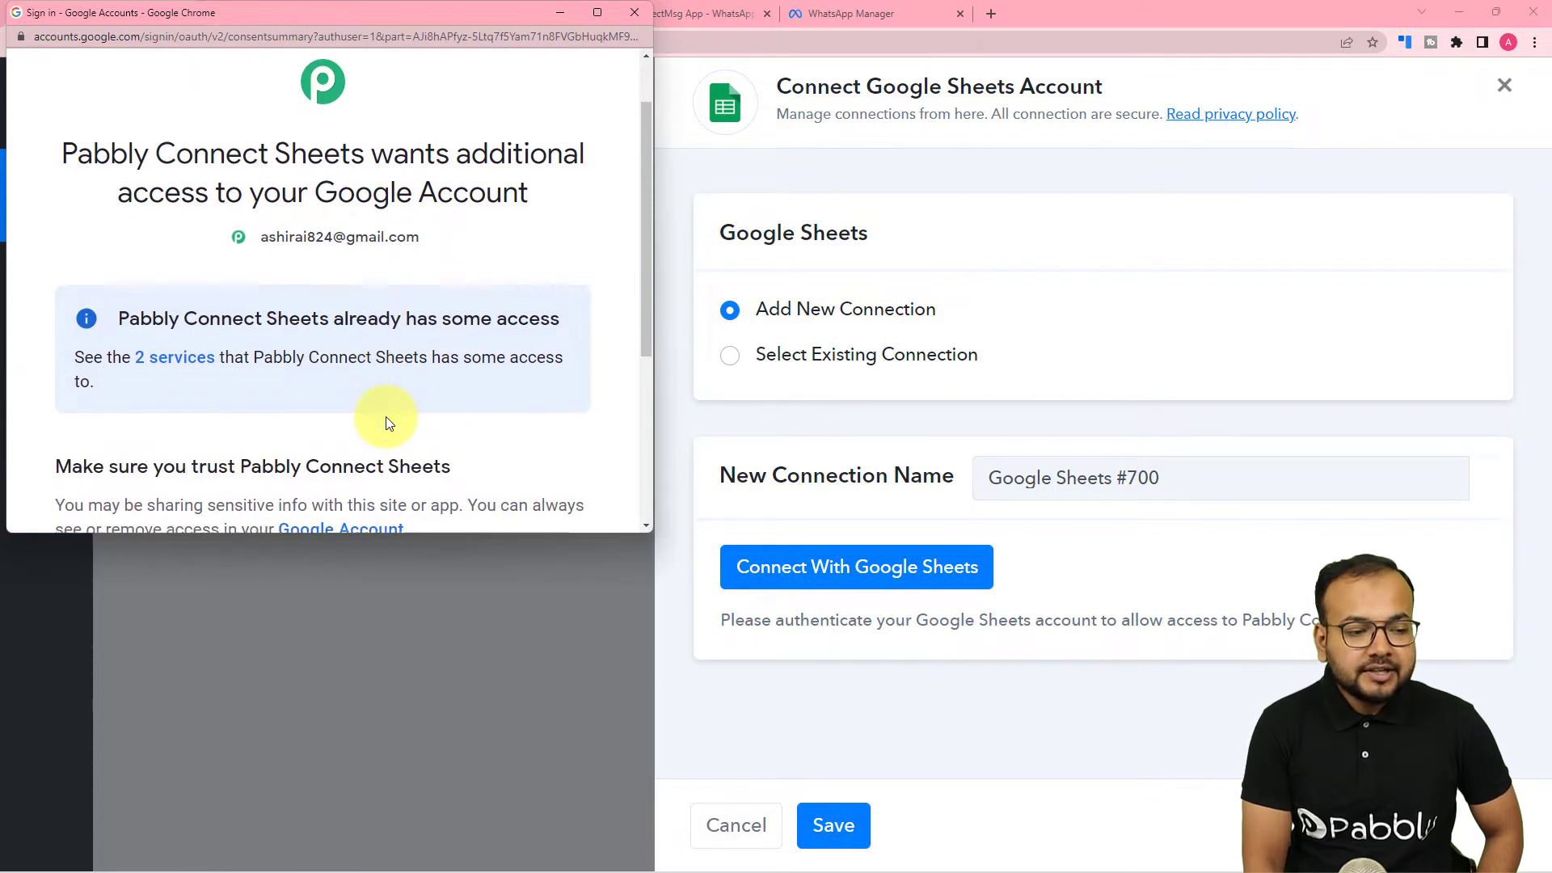
pyautogui.scroll(-3, 386, 421)
pyautogui.scroll(-1, 400, 436)
pyautogui.click(471, 376)
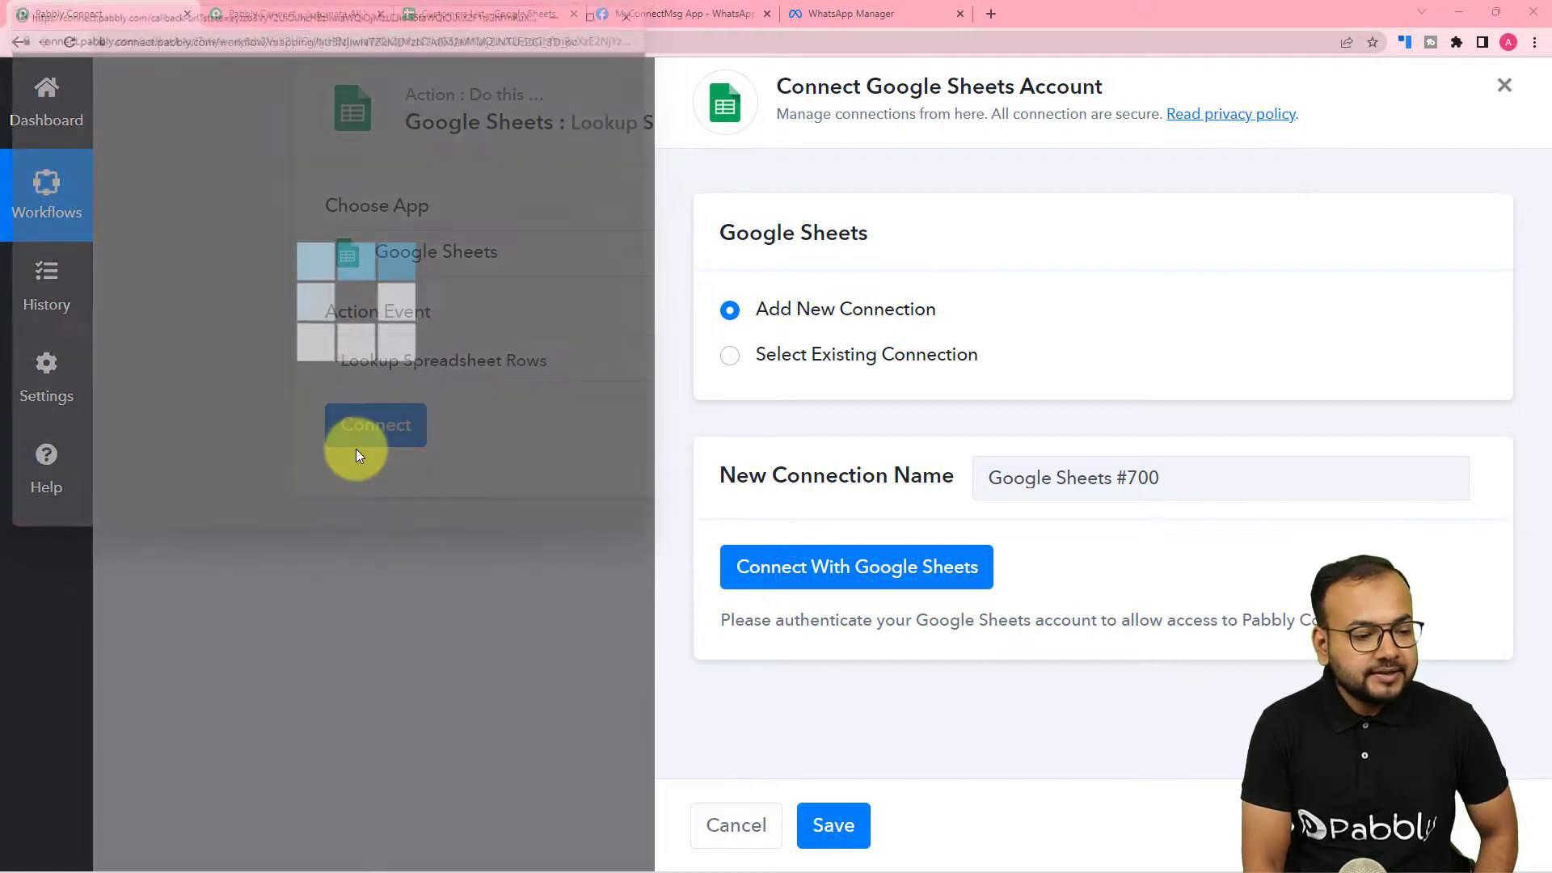
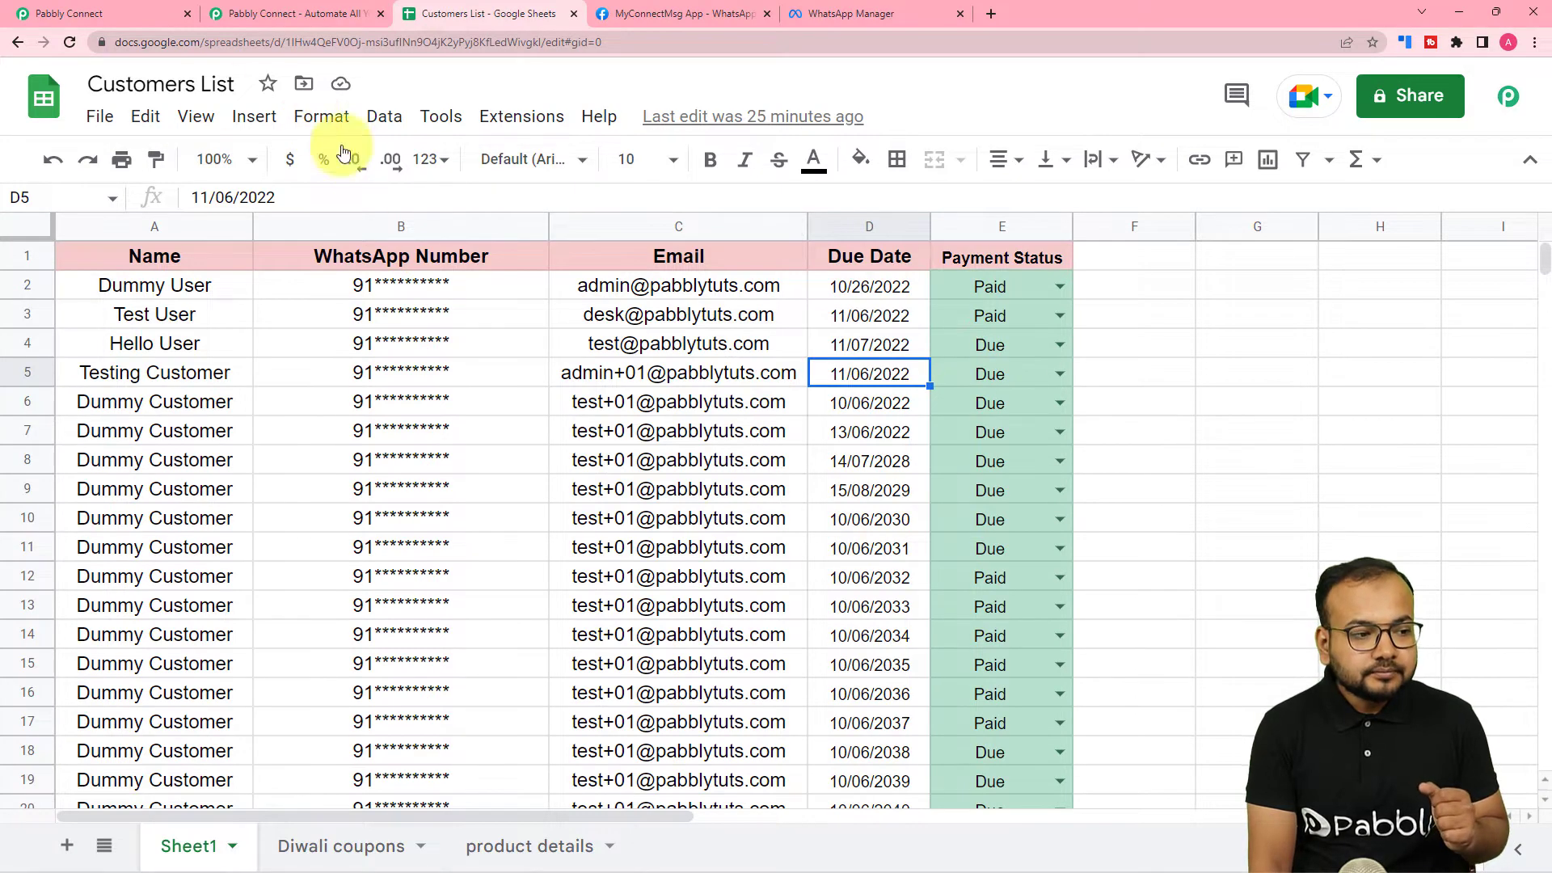
# - Switch from the Customers List spreadsheet back to the Pabbly Connect workflow
pyautogui.click(68, 14)
pyautogui.click(360, 310)
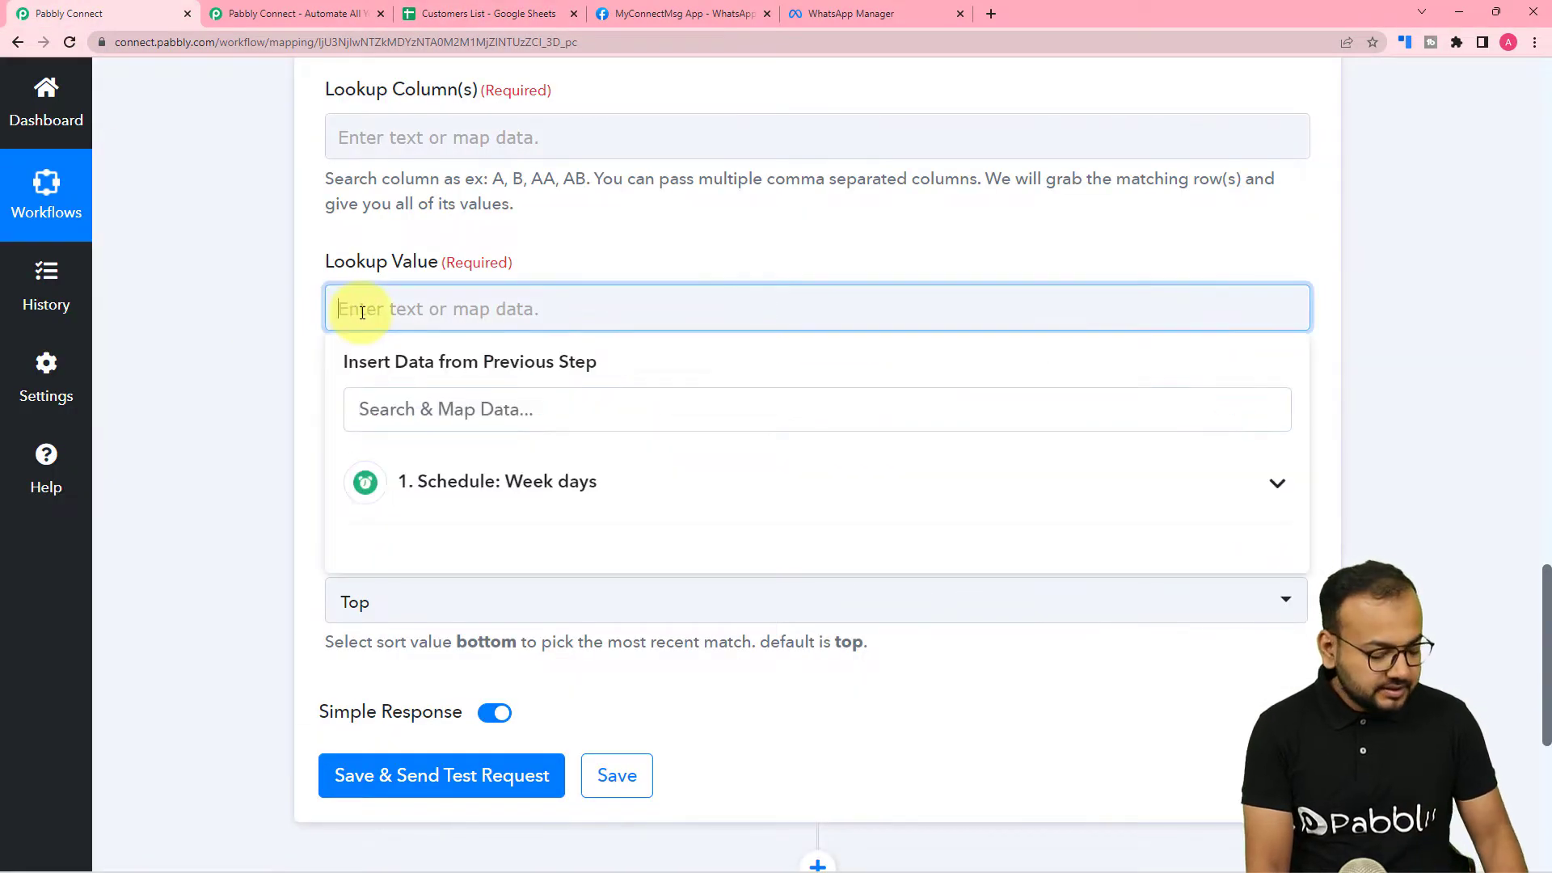
pyautogui.write('E')
pyautogui.click(273, 333)
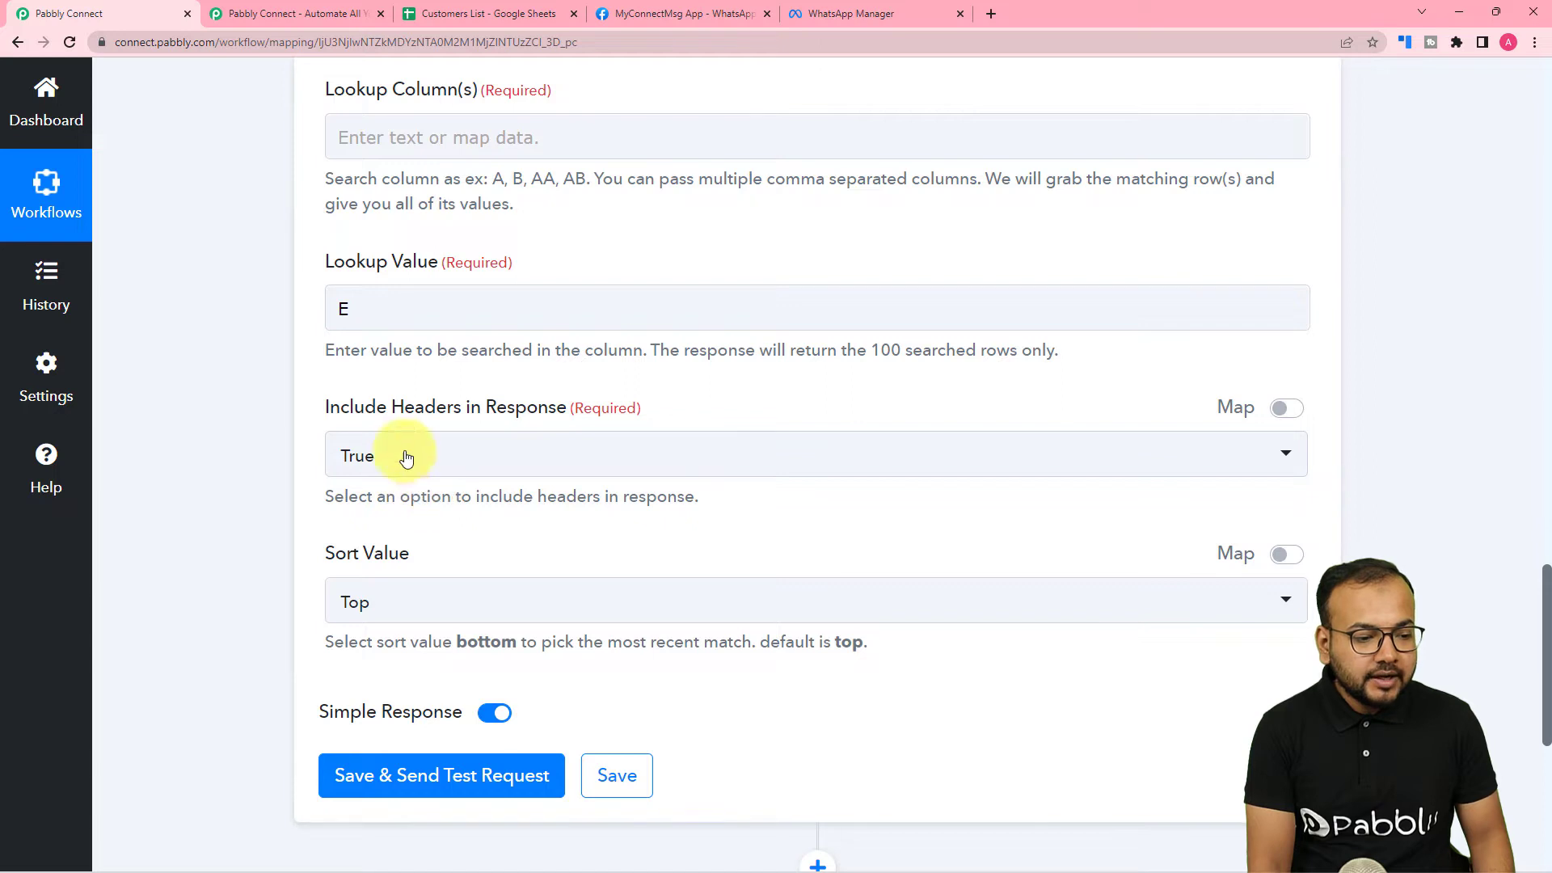
pyautogui.click(372, 317)
pyautogui.press('BackSpace')
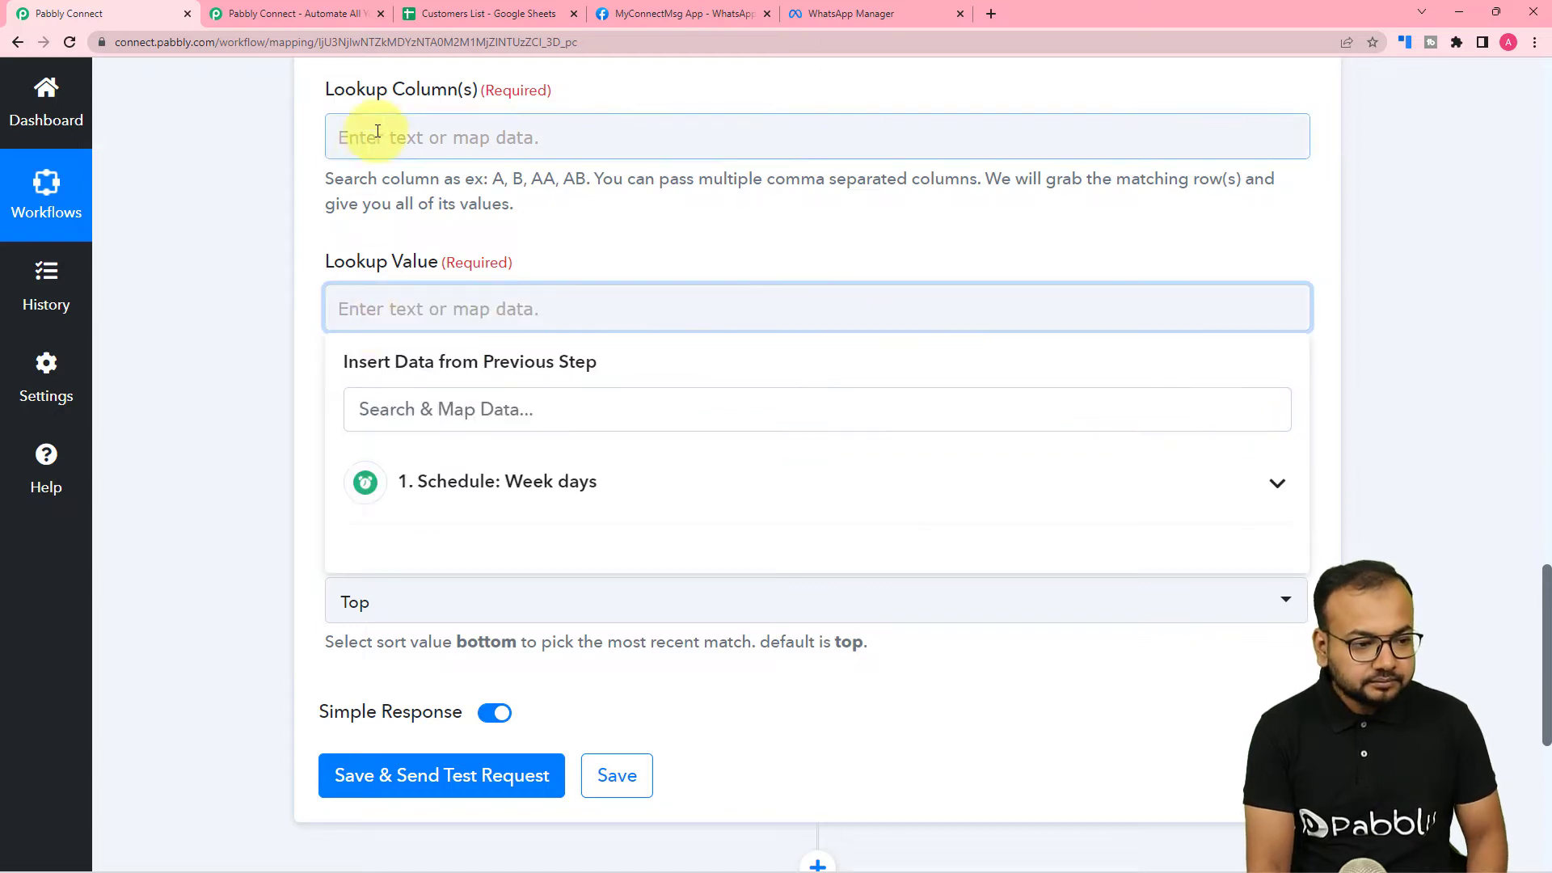
# - Set the lookup column to E and, after checking the Payment Status entries in the spreadsheet, the lookup value to Due
pyautogui.click(379, 139)
pyautogui.write('E')
pyautogui.click(303, 228)
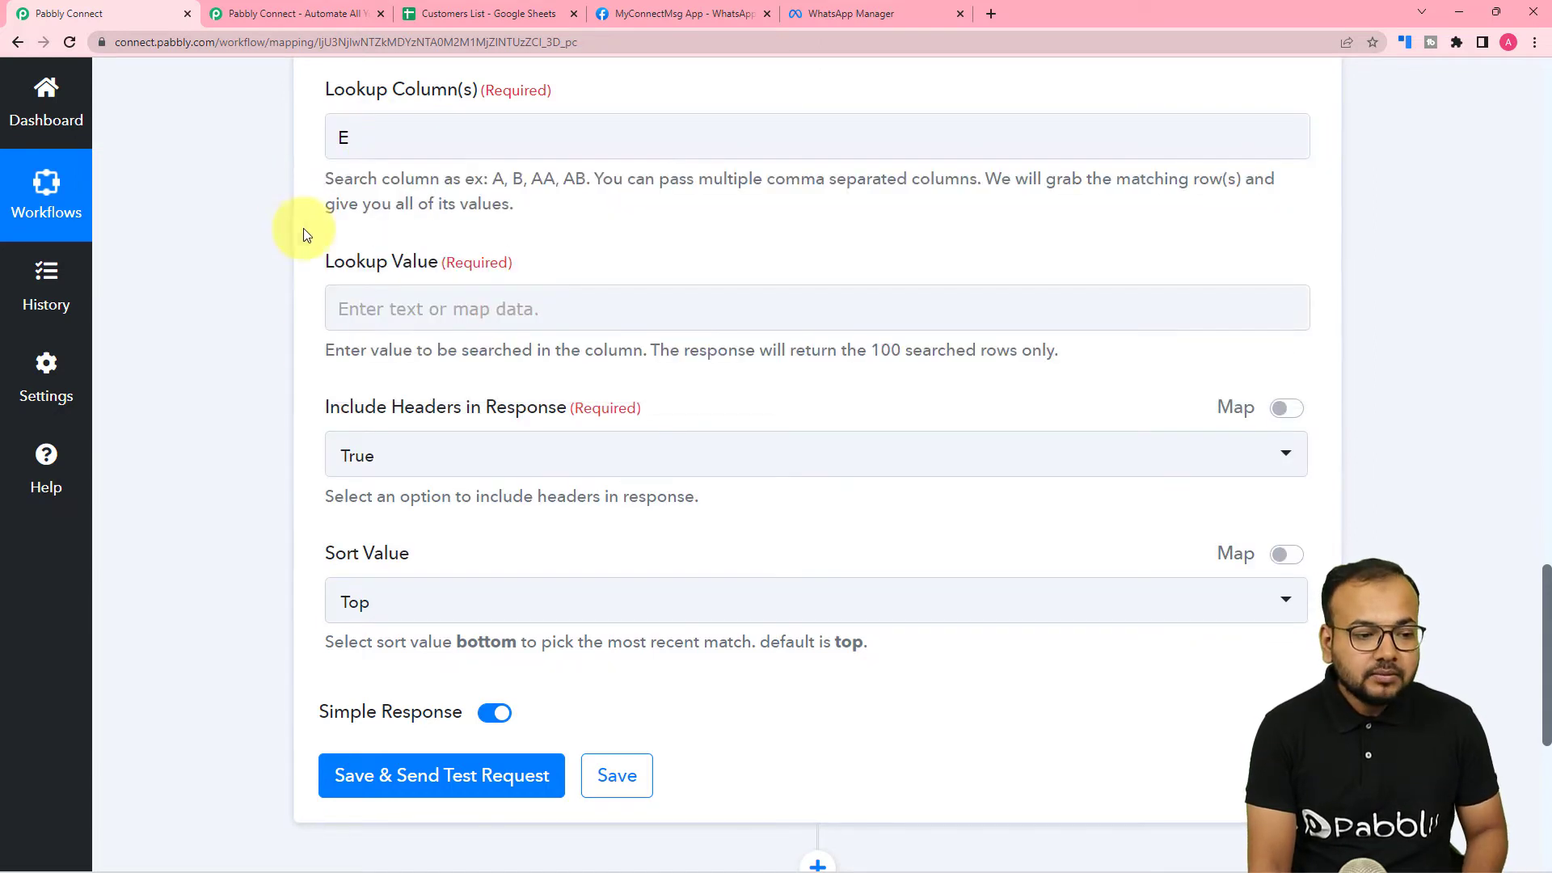
pyautogui.click(489, 13)
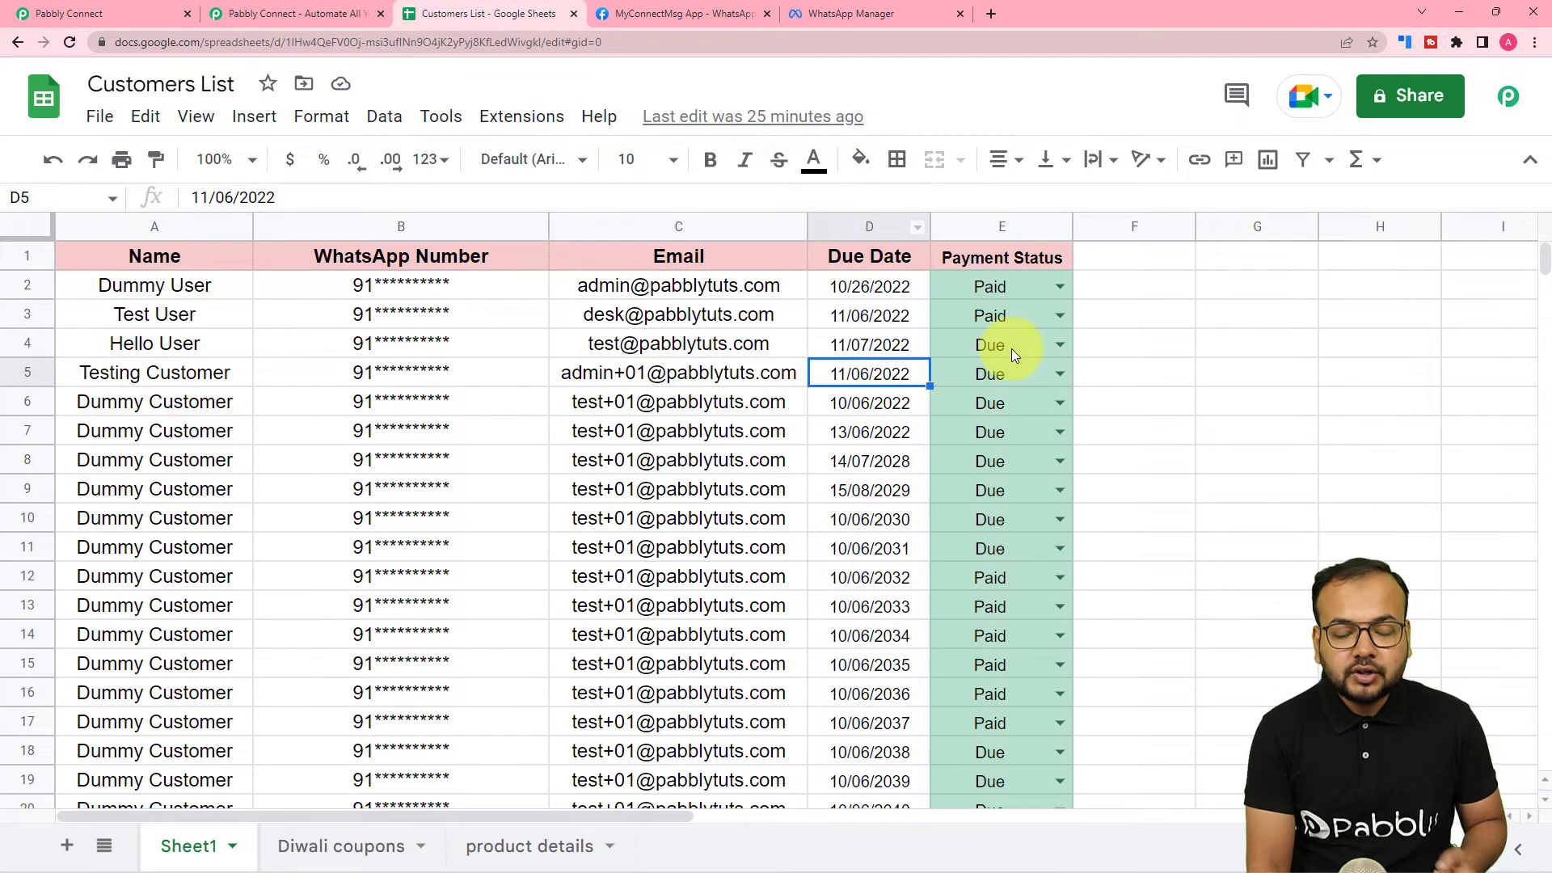
pyautogui.click(114, 14)
pyautogui.click(370, 312)
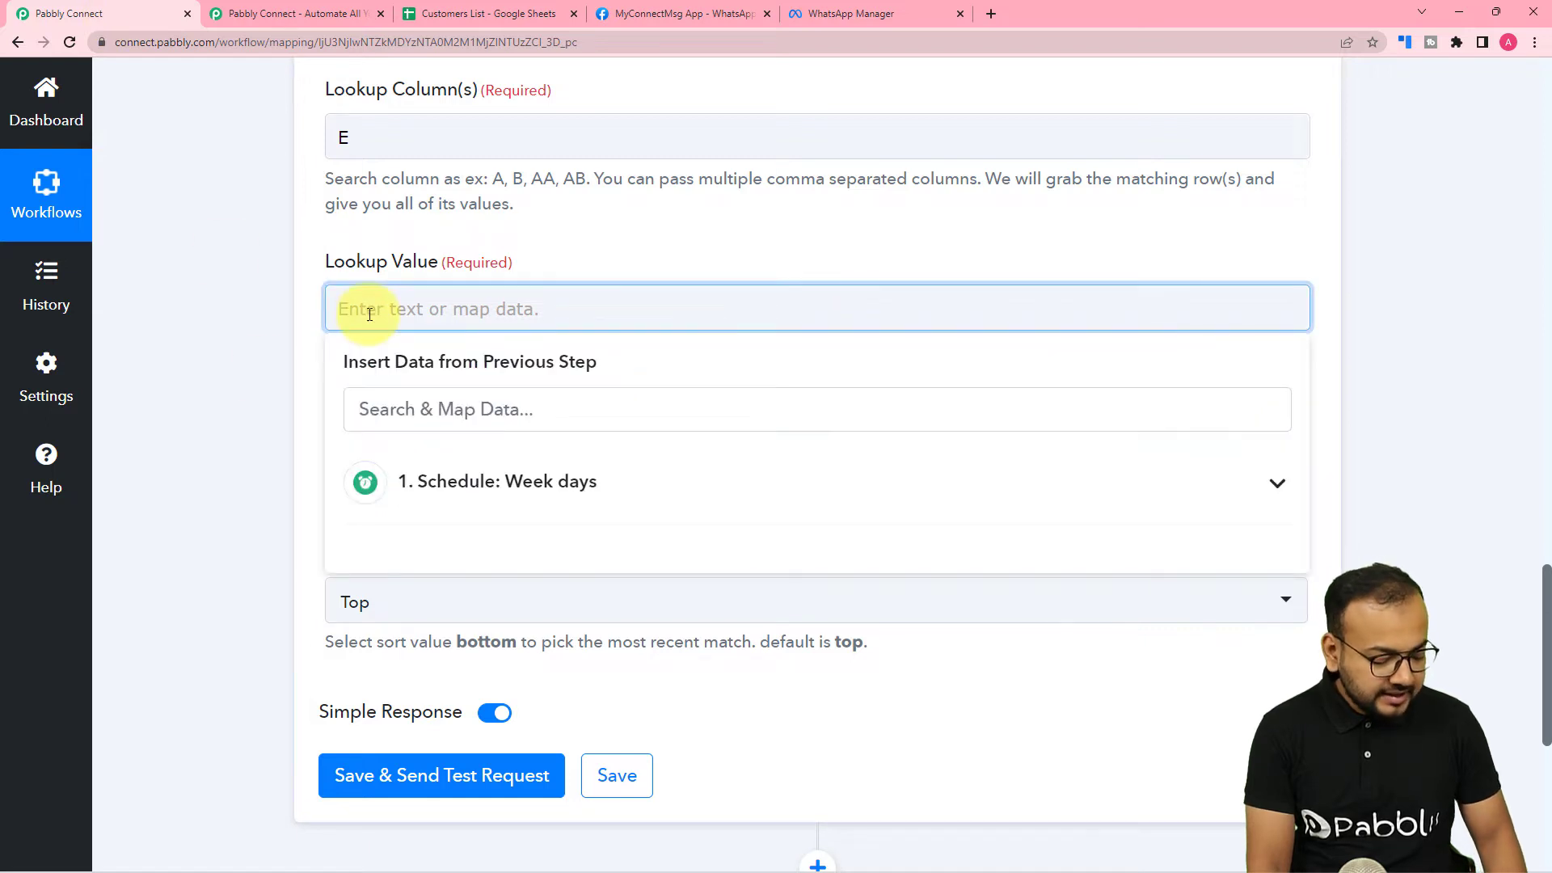
pyautogui.write('Due')
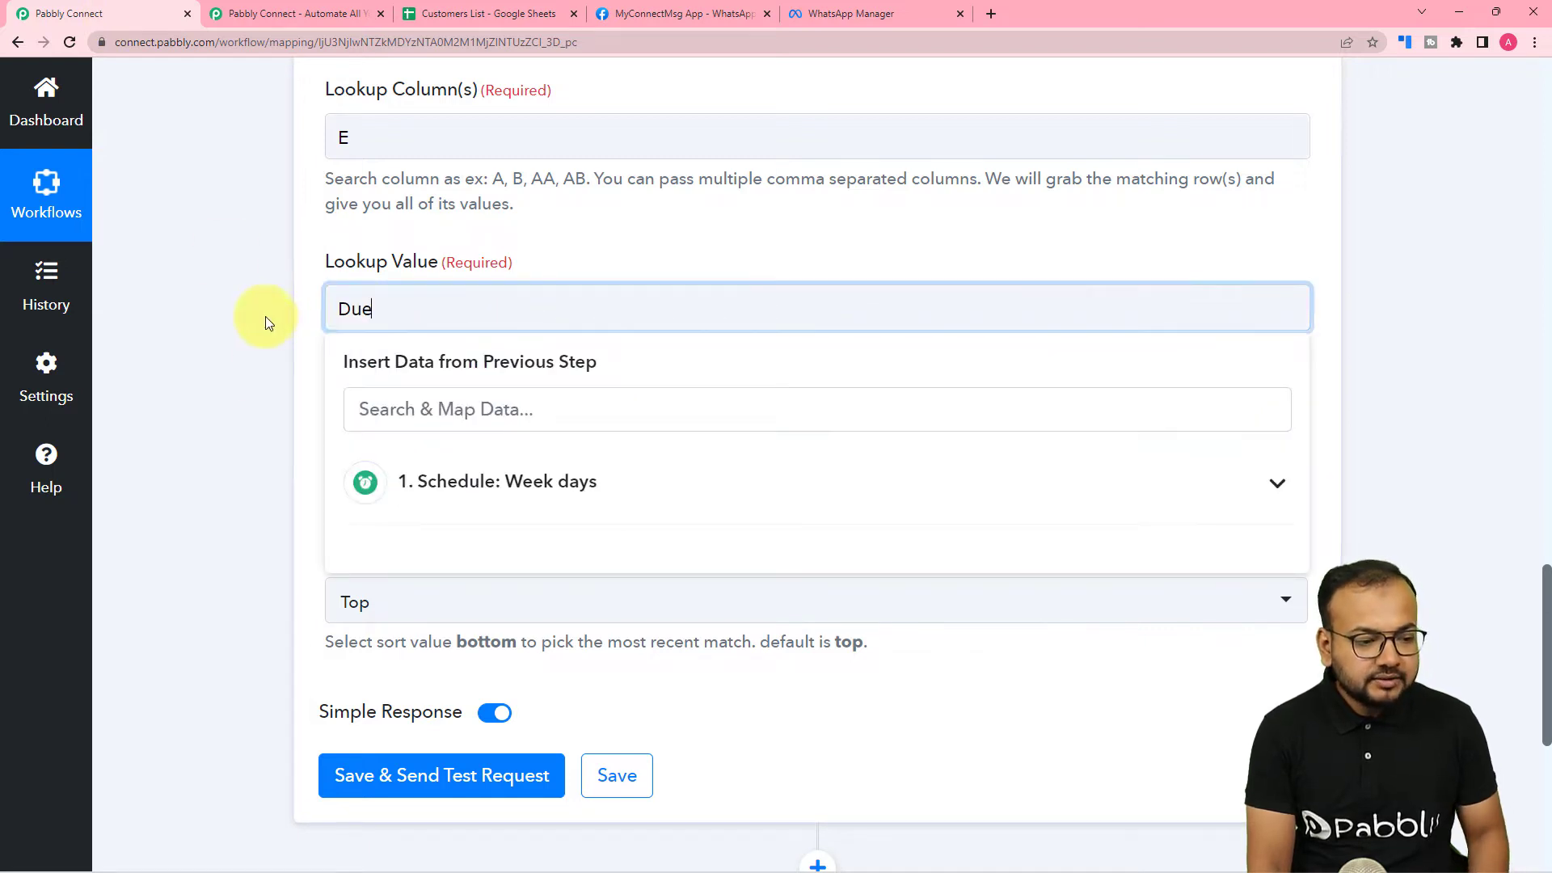
pyautogui.click(266, 317)
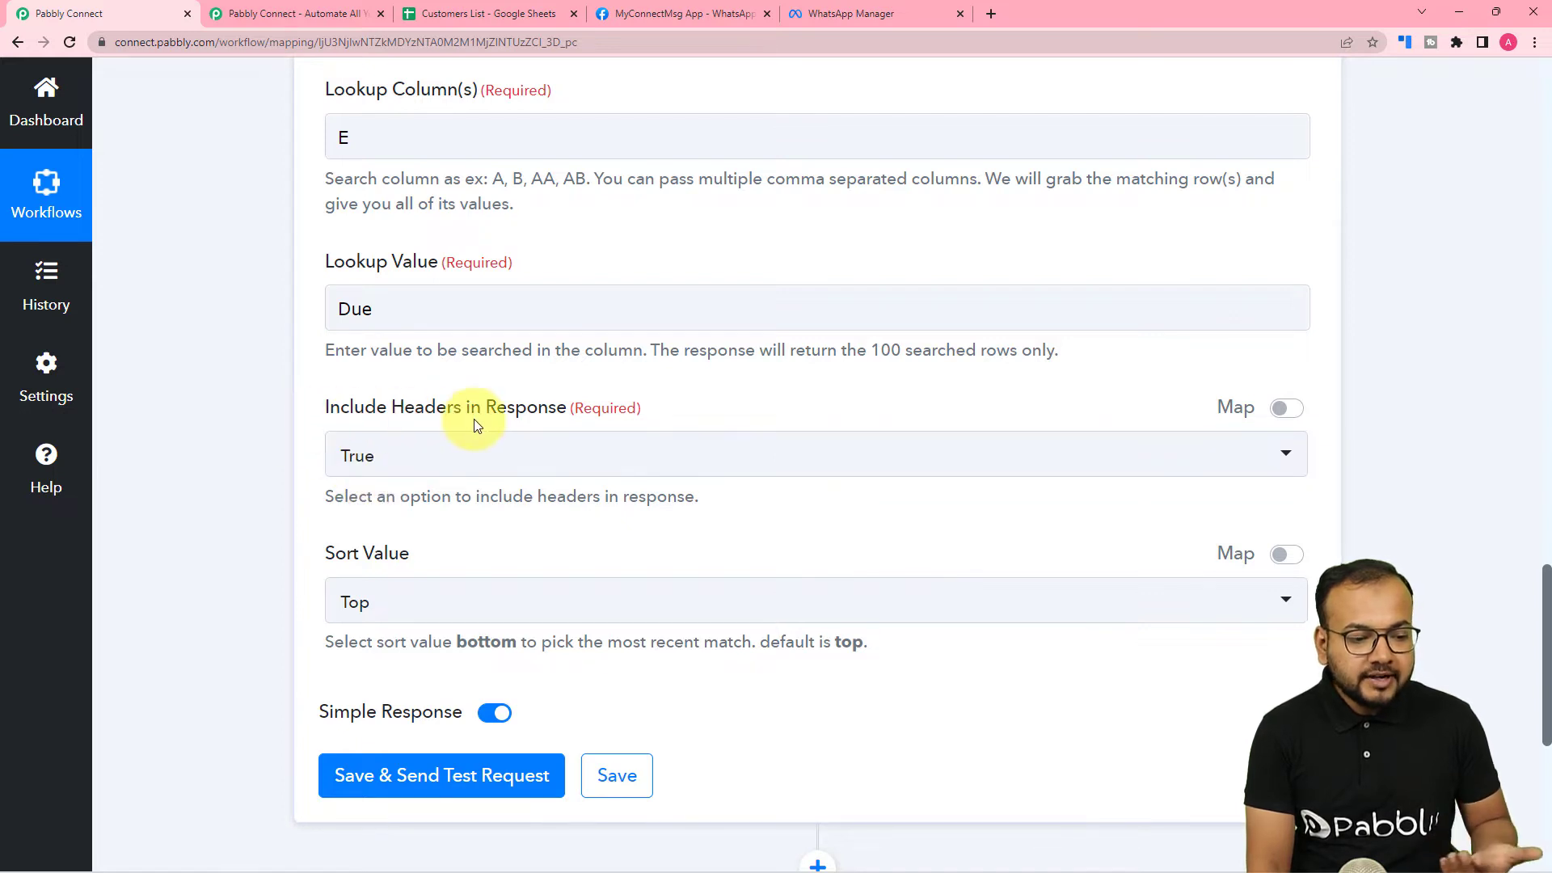
# - Save the Lookup Spreadsheet Rows action with headers set to True and sort value Top, and send a test request
pyautogui.scroll(-2, 473, 421)
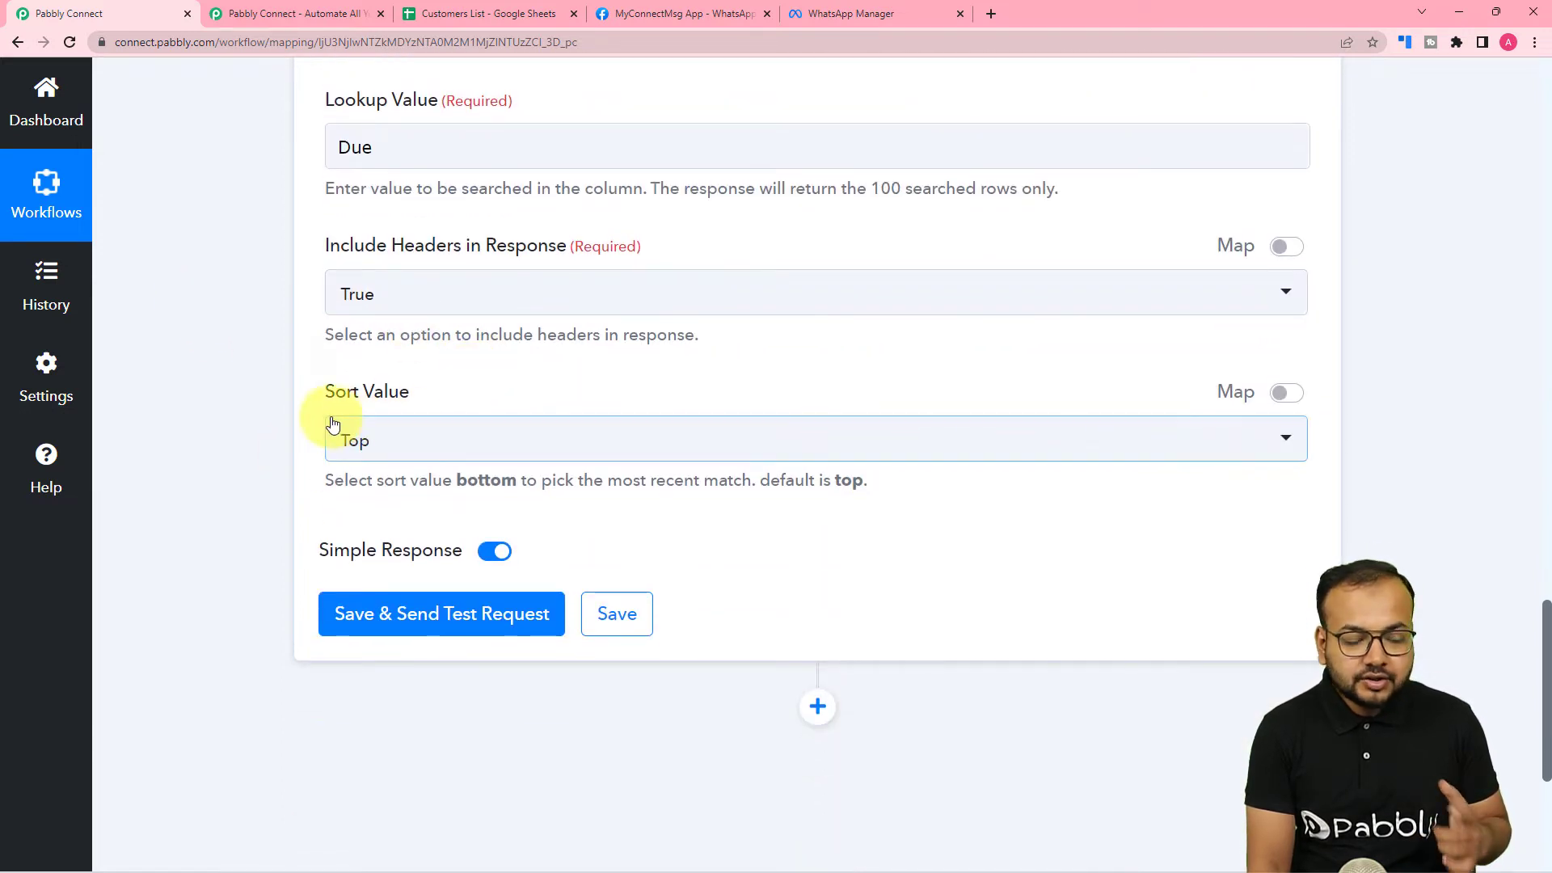
pyautogui.scroll(-1, 385, 455)
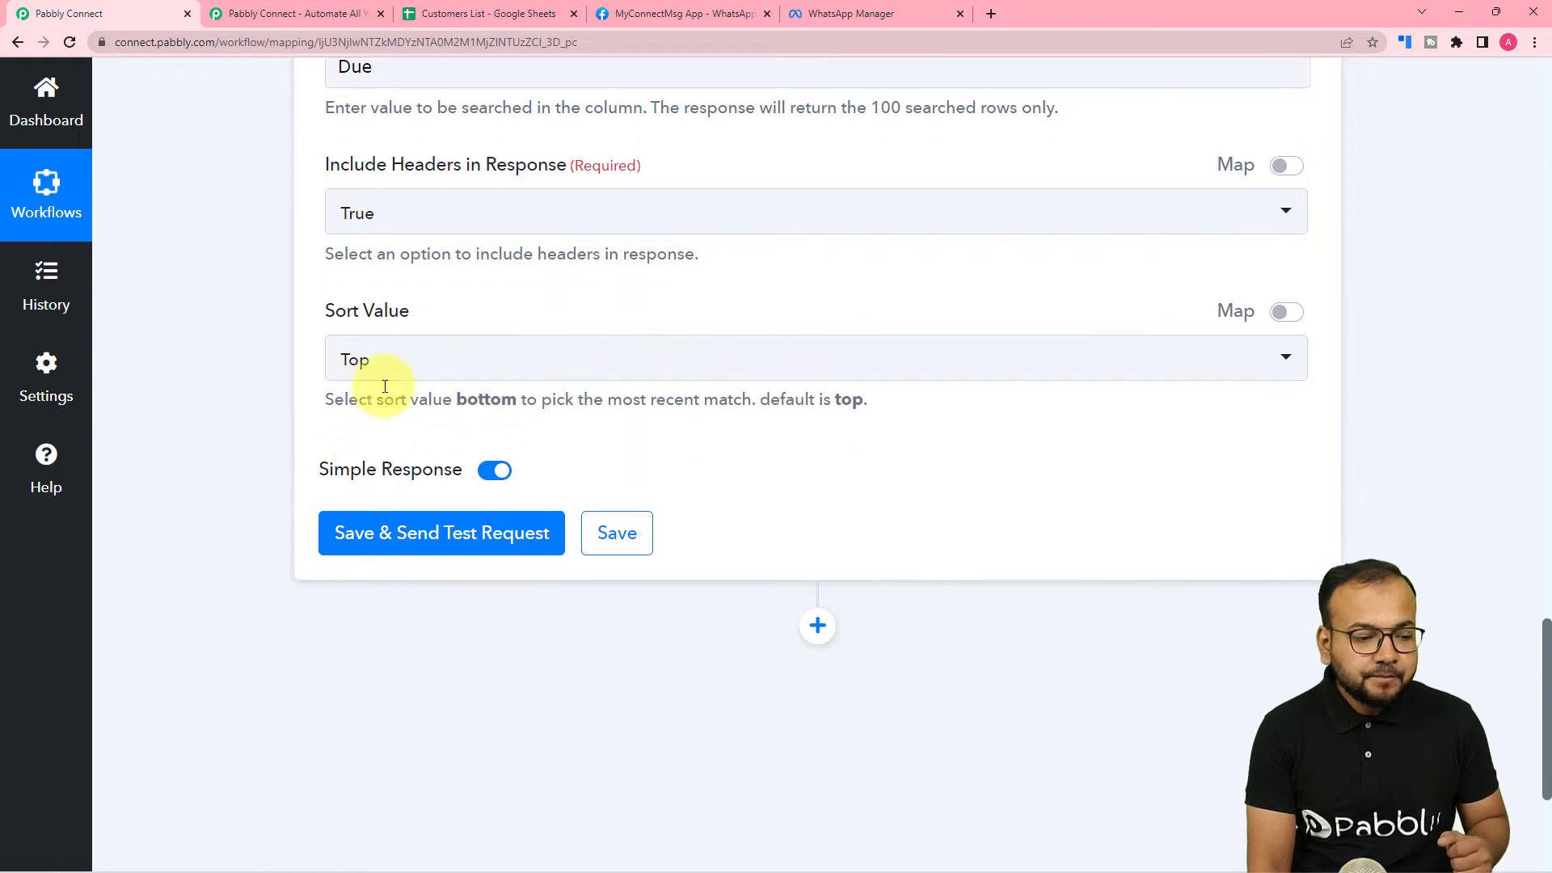
pyautogui.click(417, 549)
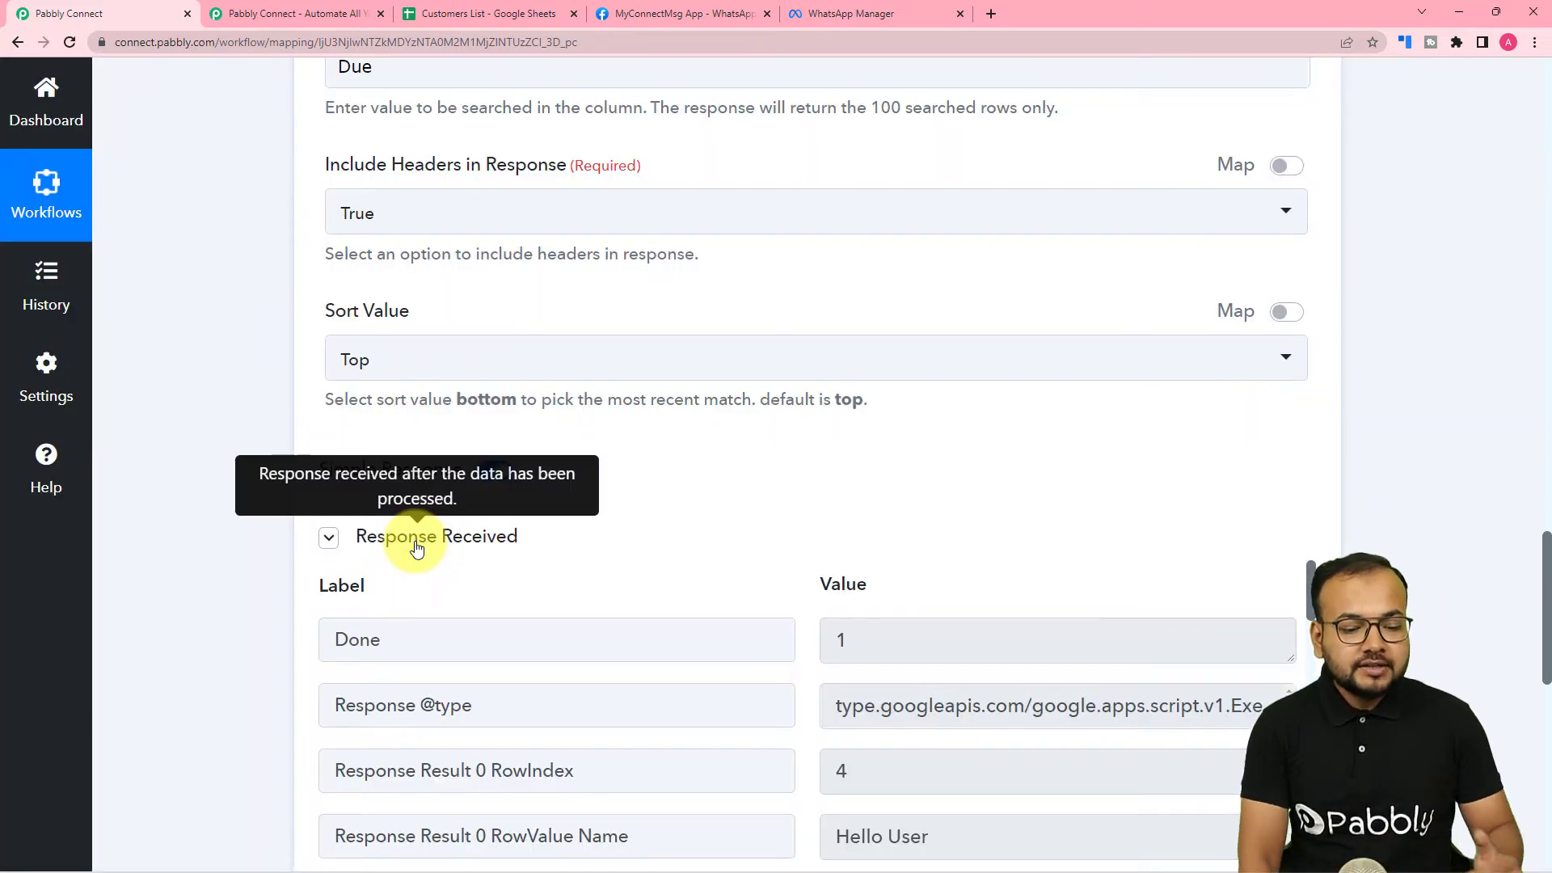
# - Examine the name, WhatsApp number, email, due date and payment status returned for each matching row in the lookup response
pyautogui.scroll(-4, 417, 549)
pyautogui.scroll(-3, 302, 544)
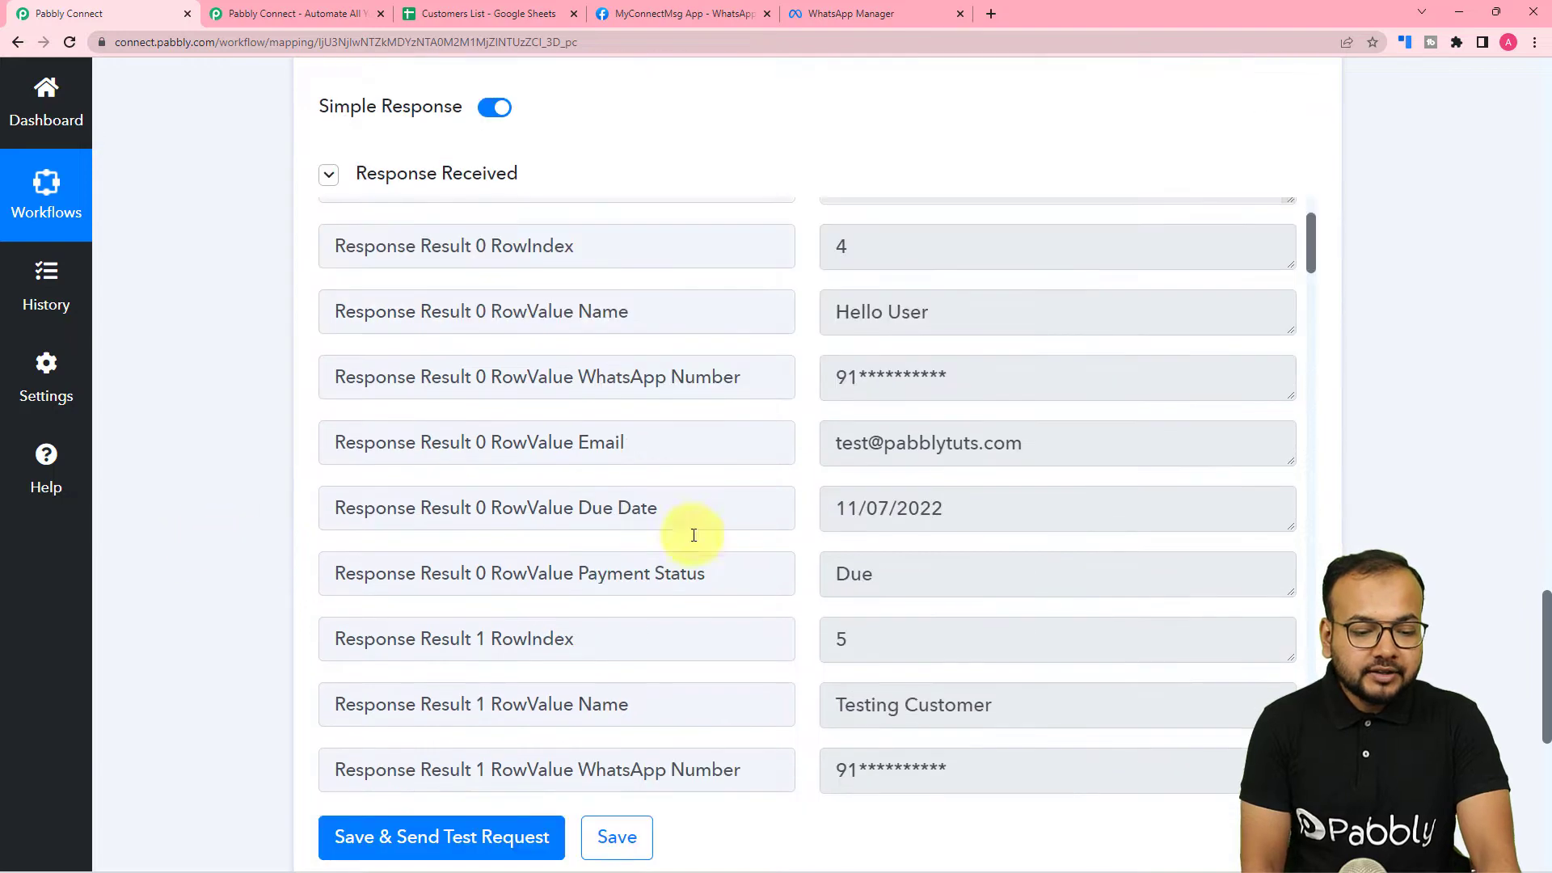
pyautogui.scroll(-6, 642, 415)
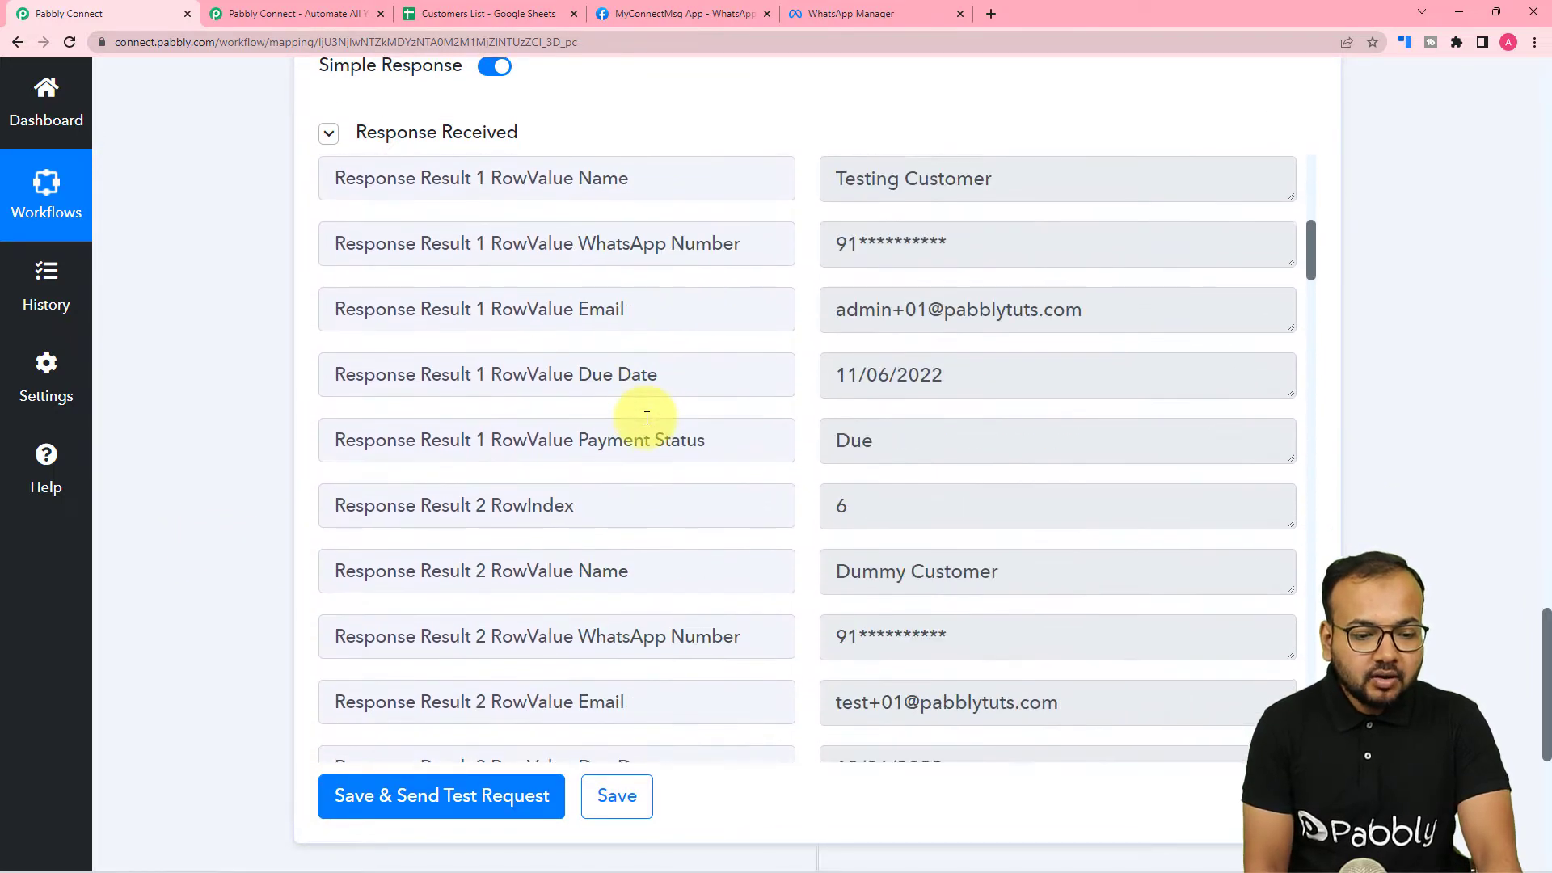
pyautogui.scroll(-6, 647, 417)
pyautogui.scroll(-2, 646, 417)
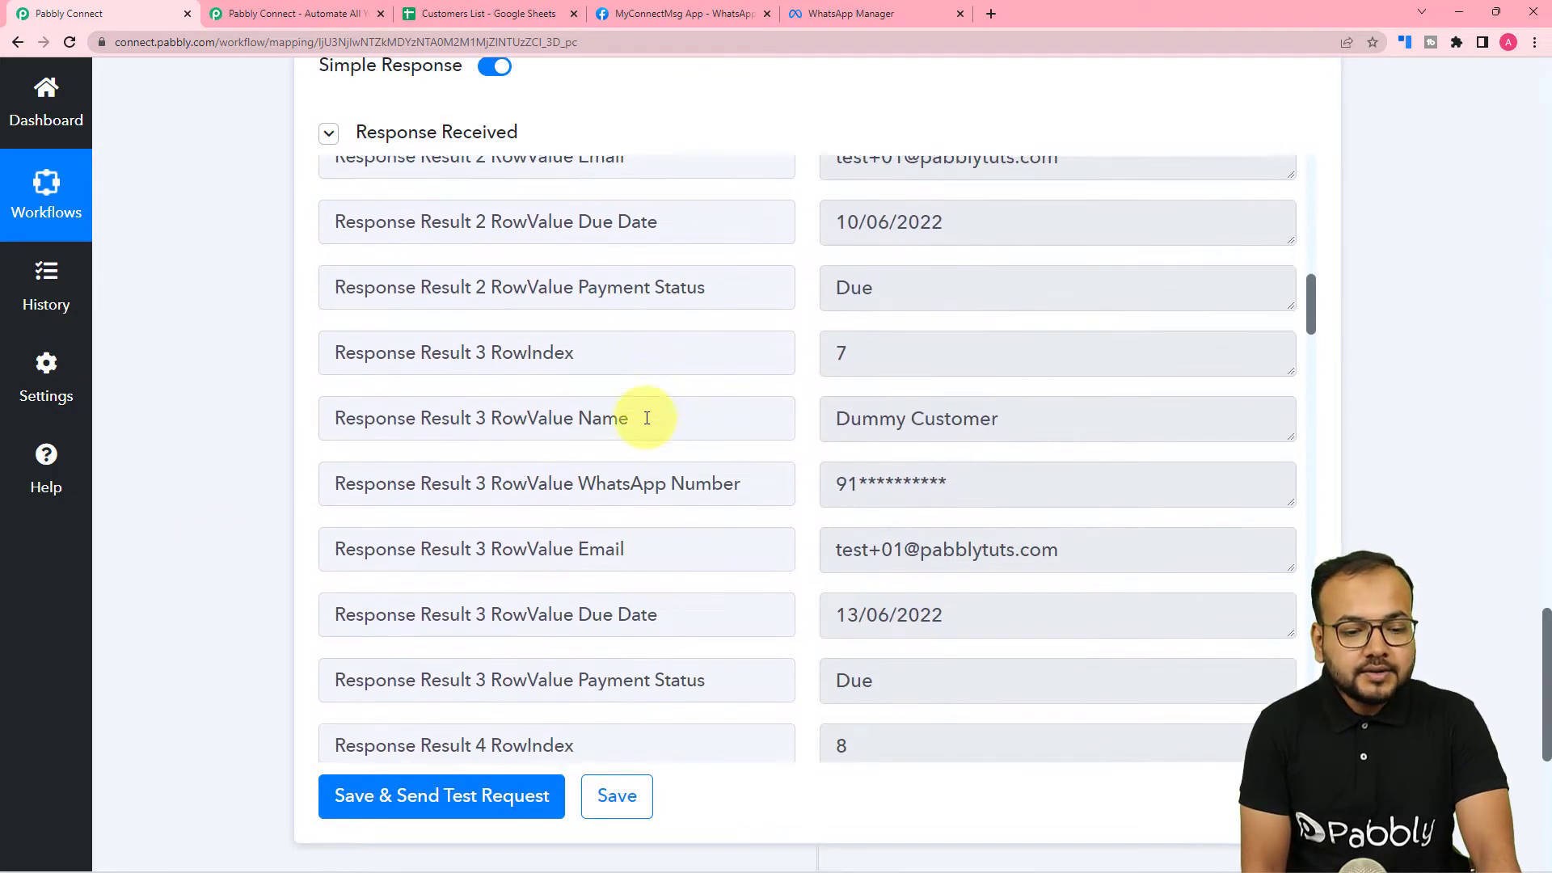
pyautogui.scroll(-5, 647, 417)
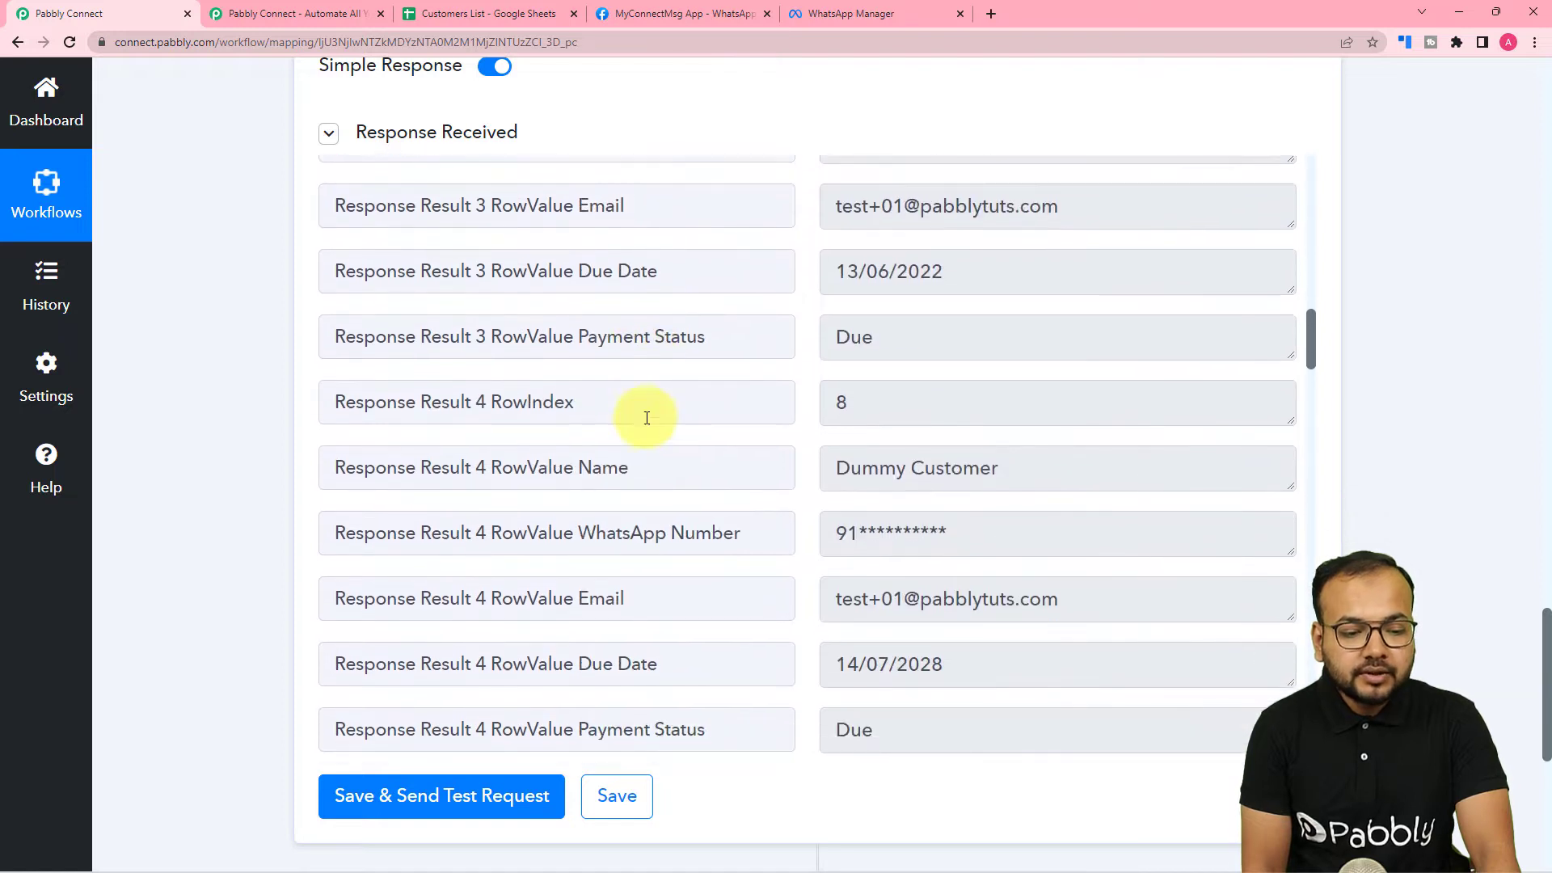
pyautogui.scroll(-5, 715, 440)
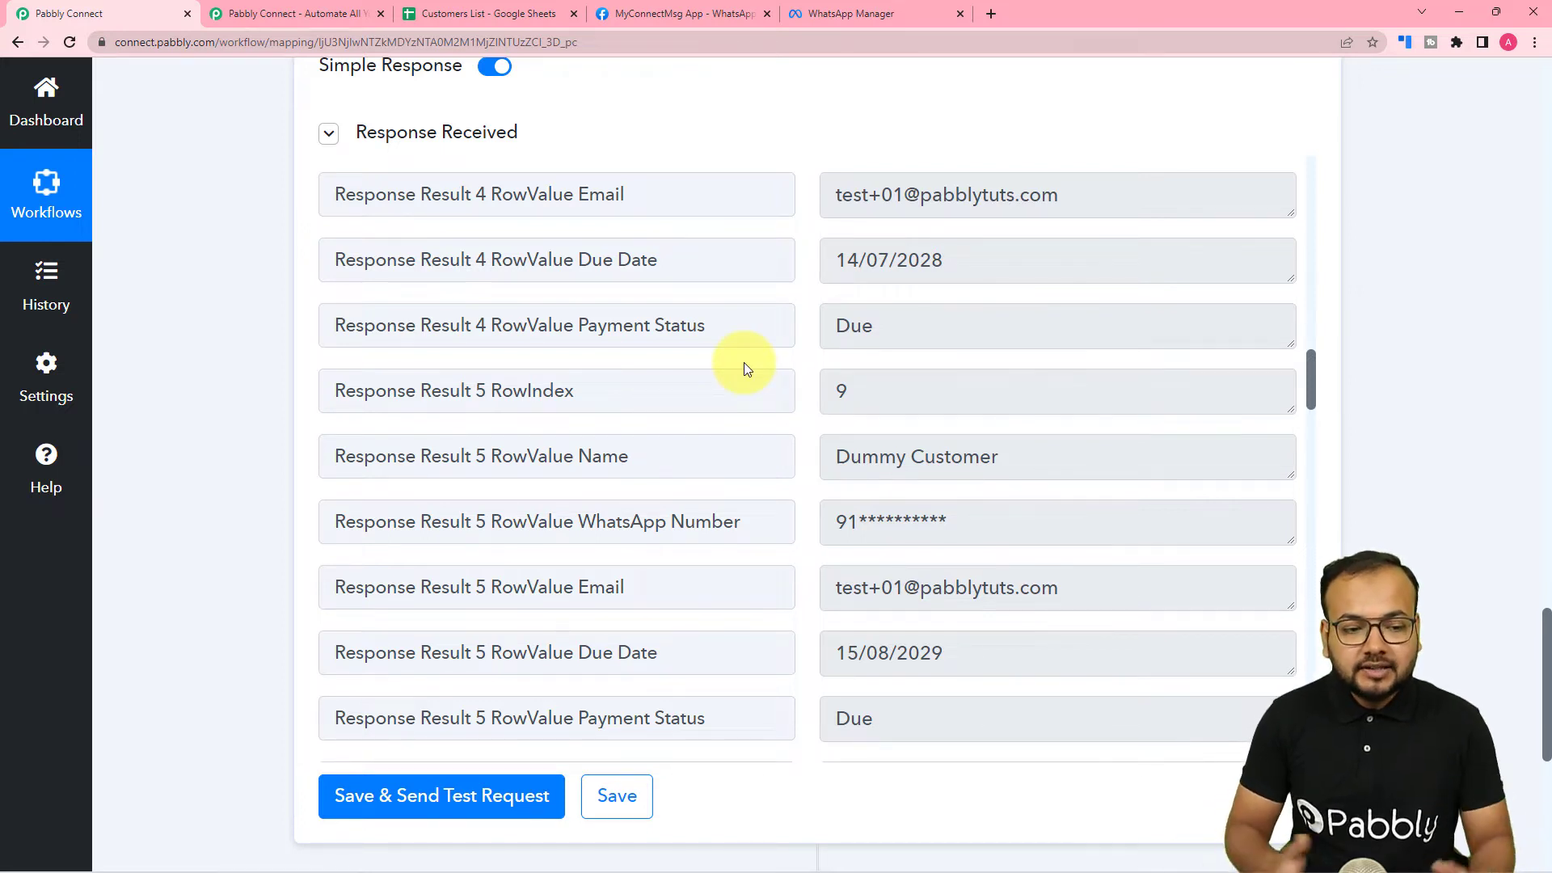
pyautogui.scroll(-2, 739, 386)
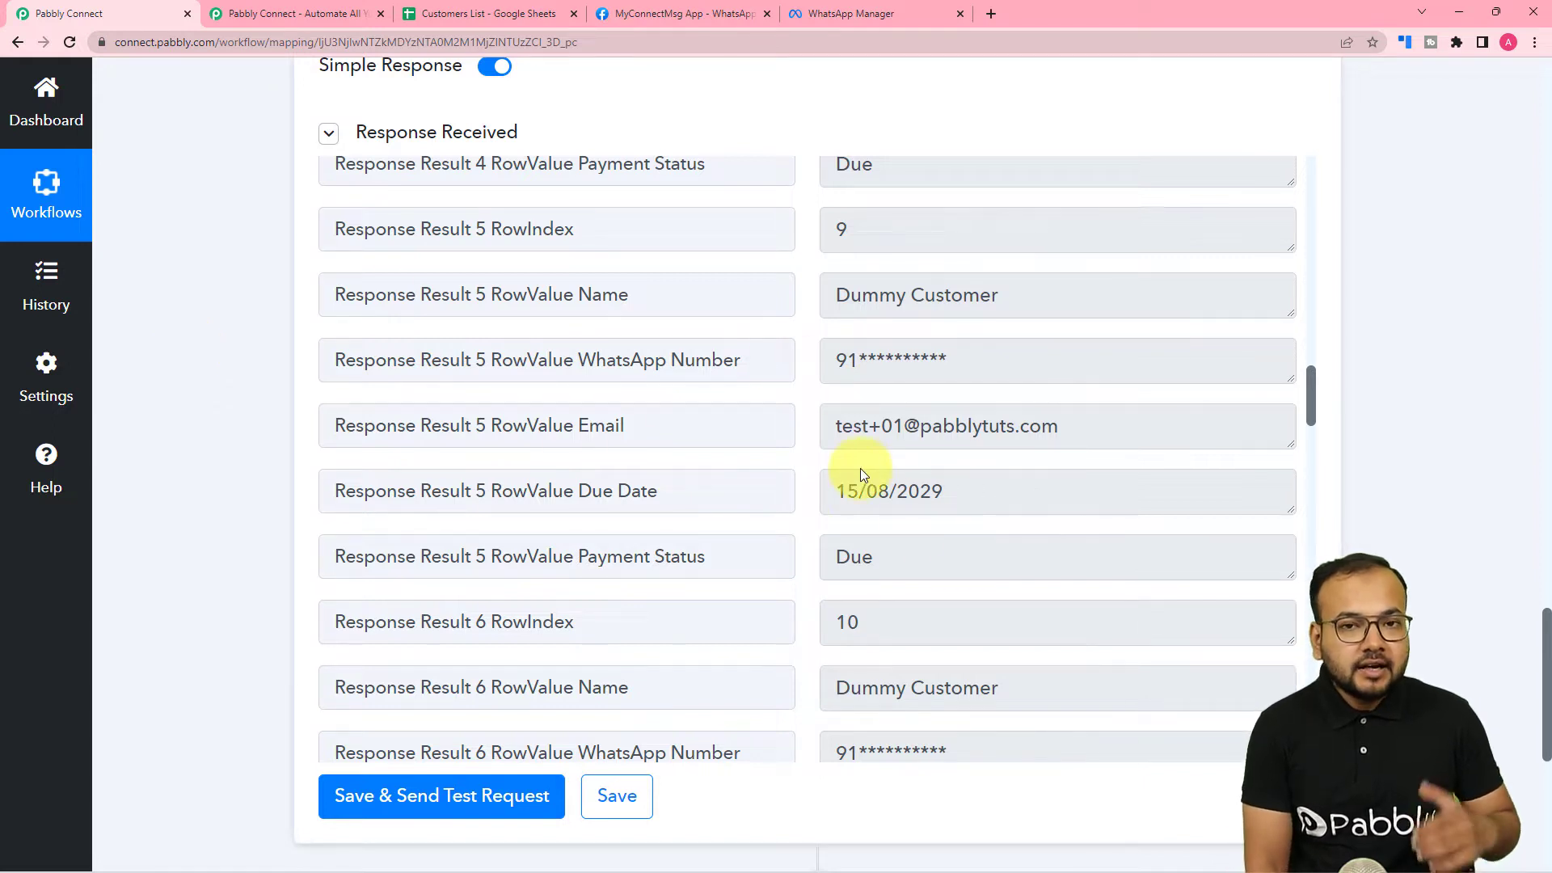
pyautogui.scroll(2, 832, 457)
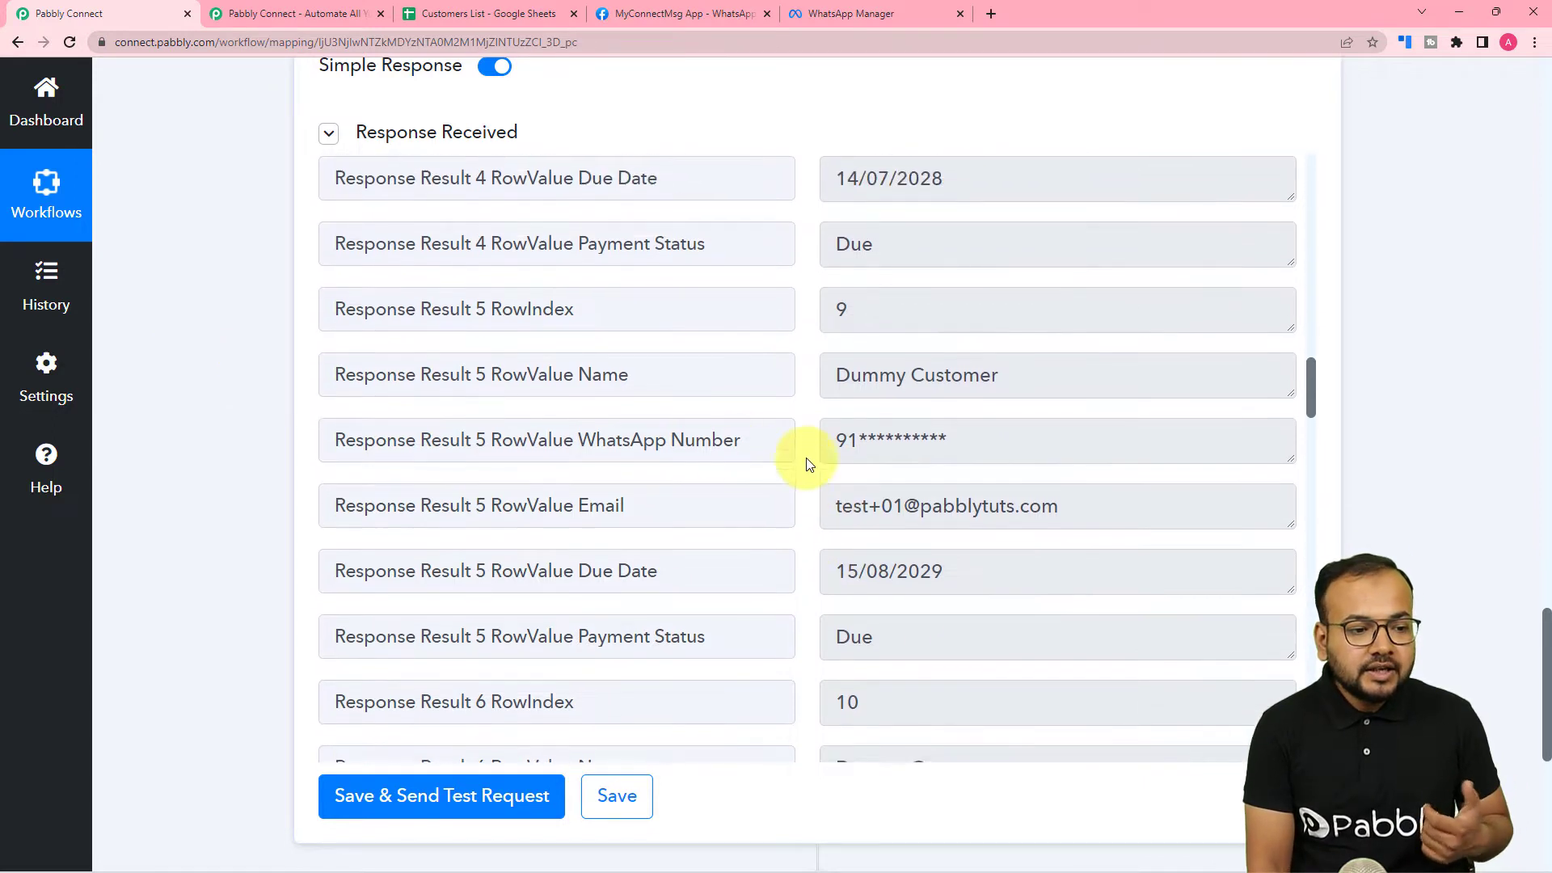
# - Rerun the lookup test request with Simple Response turned off and enlarge the Response Result value to read the array
pyautogui.scroll(3, 314, 395)
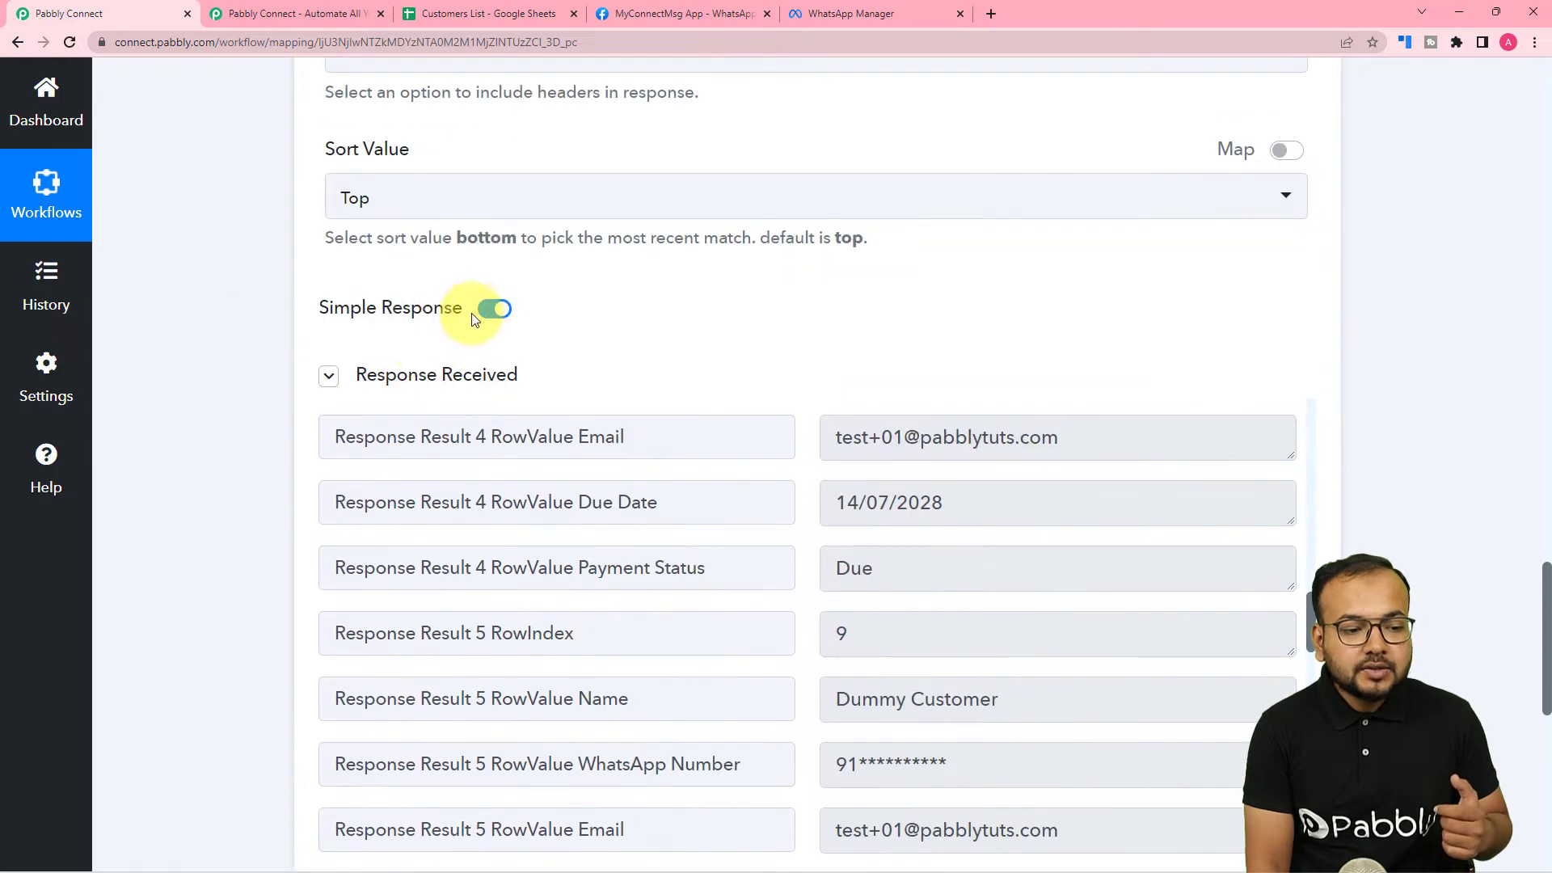
pyautogui.click(482, 310)
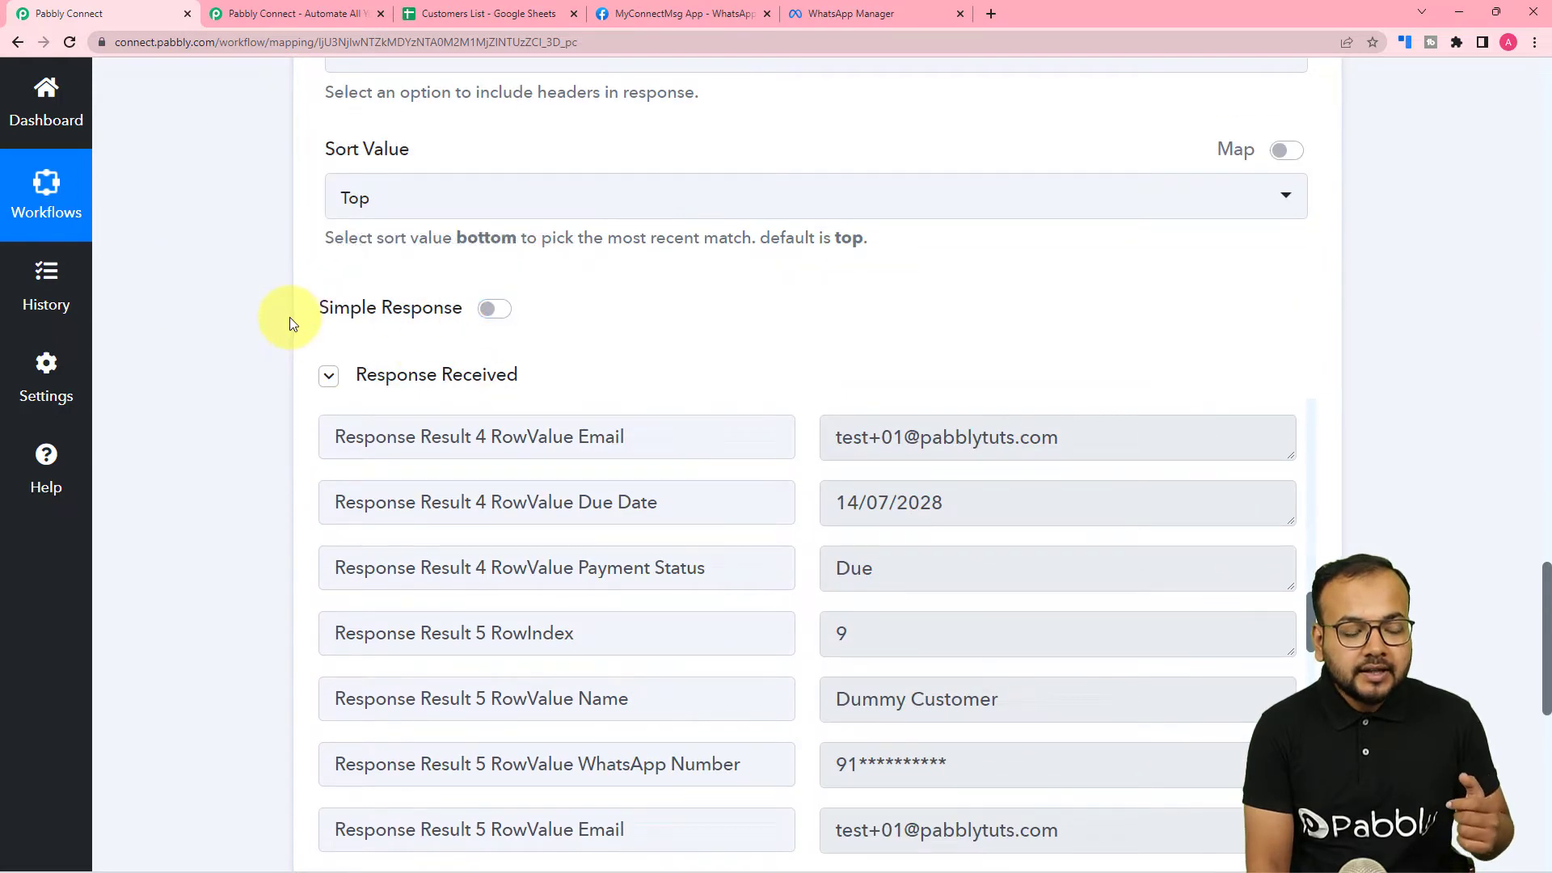
pyautogui.scroll(-7, 290, 324)
pyautogui.click(380, 479)
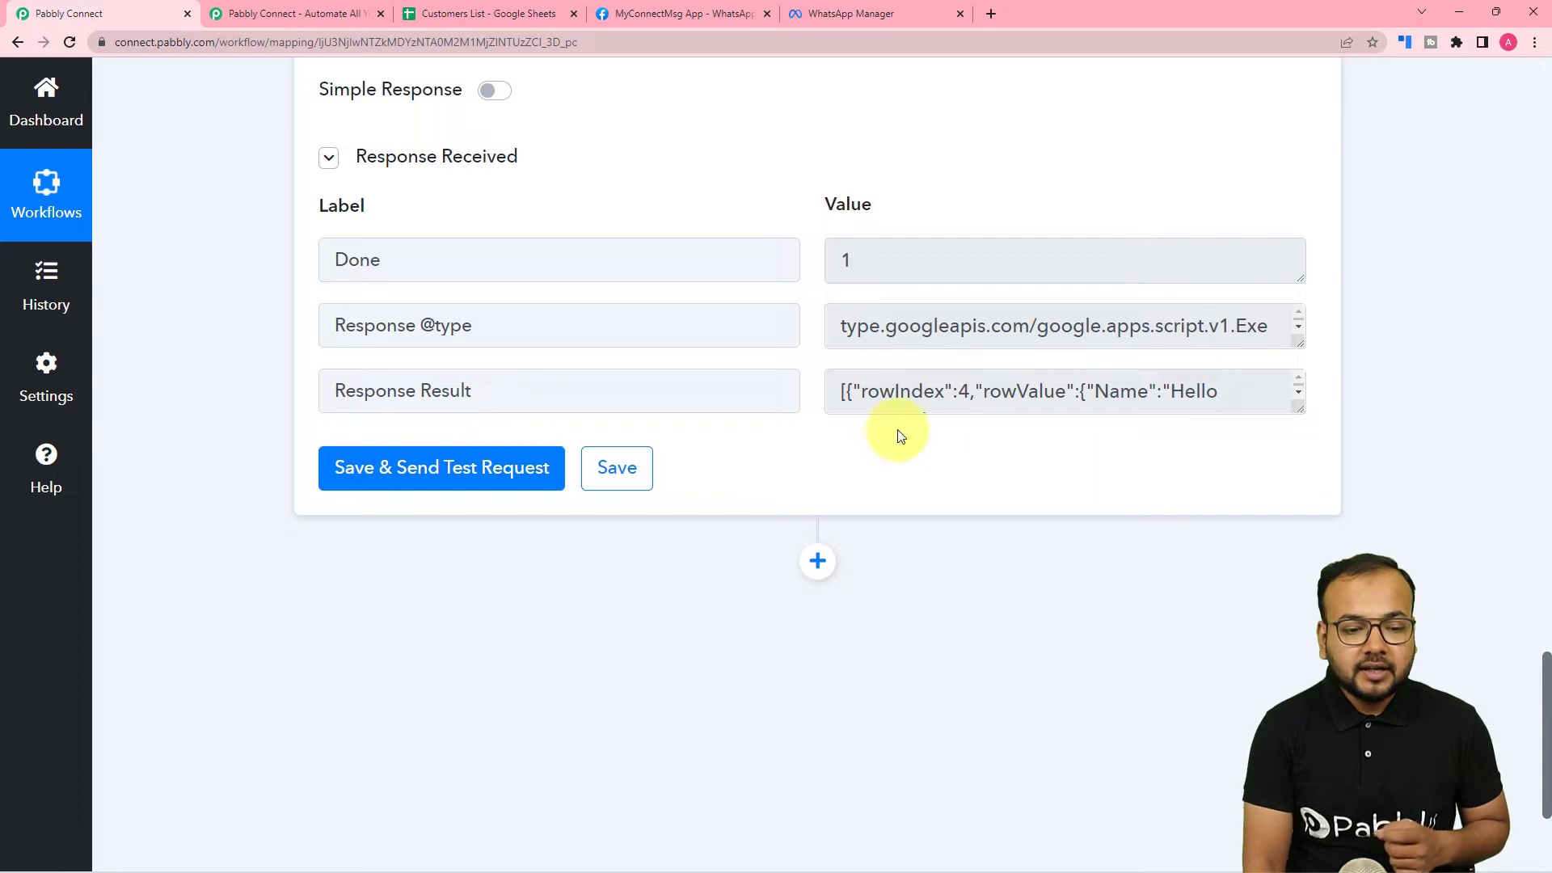
pyautogui.click(1294, 400)
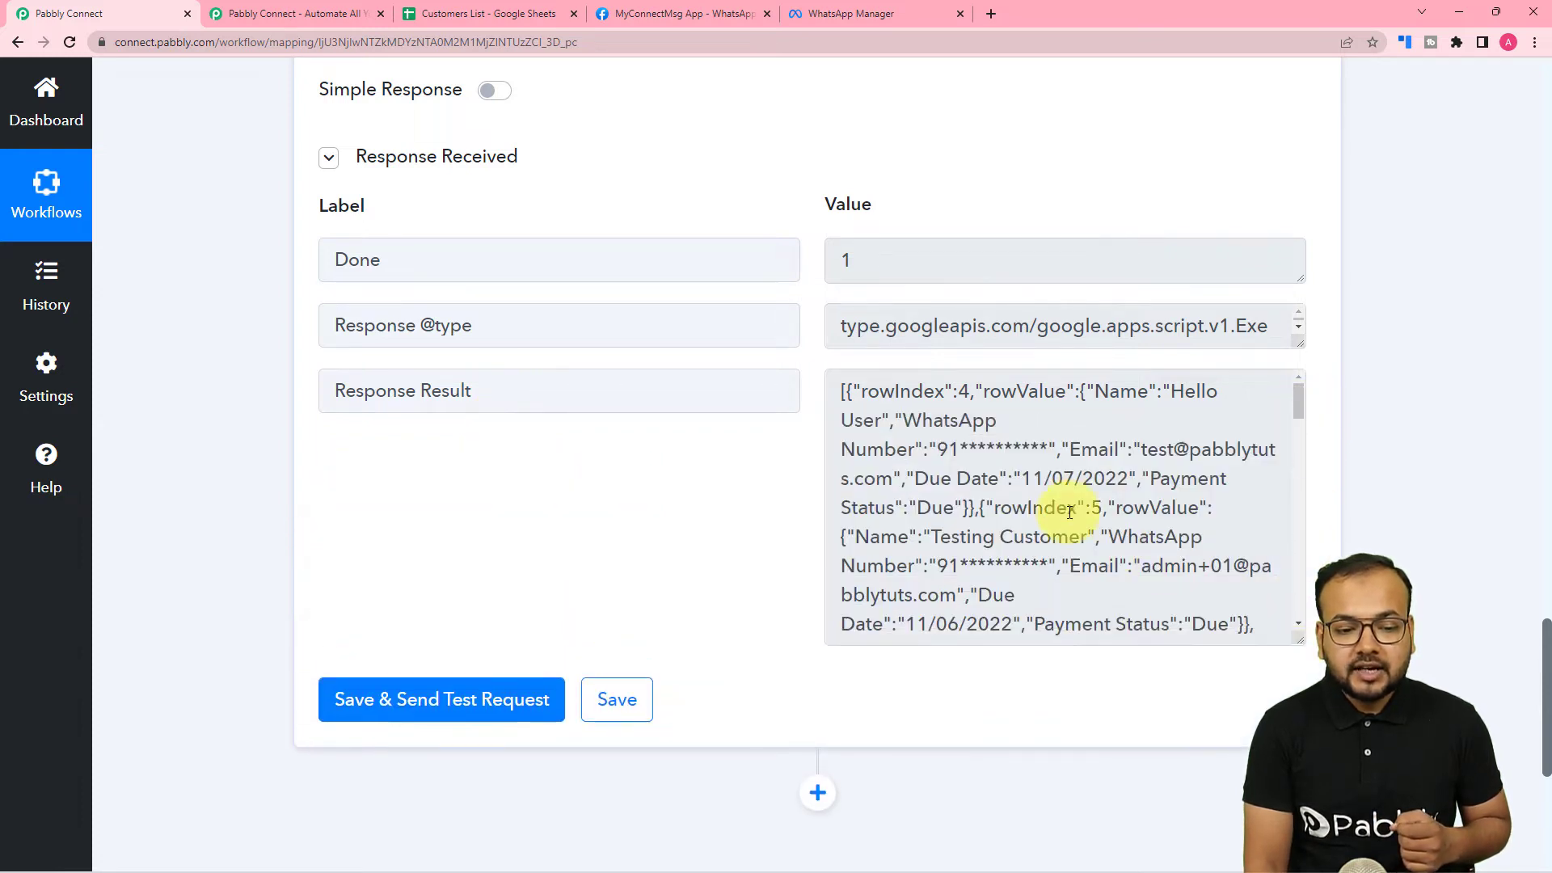
pyautogui.scroll(-3, 930, 493)
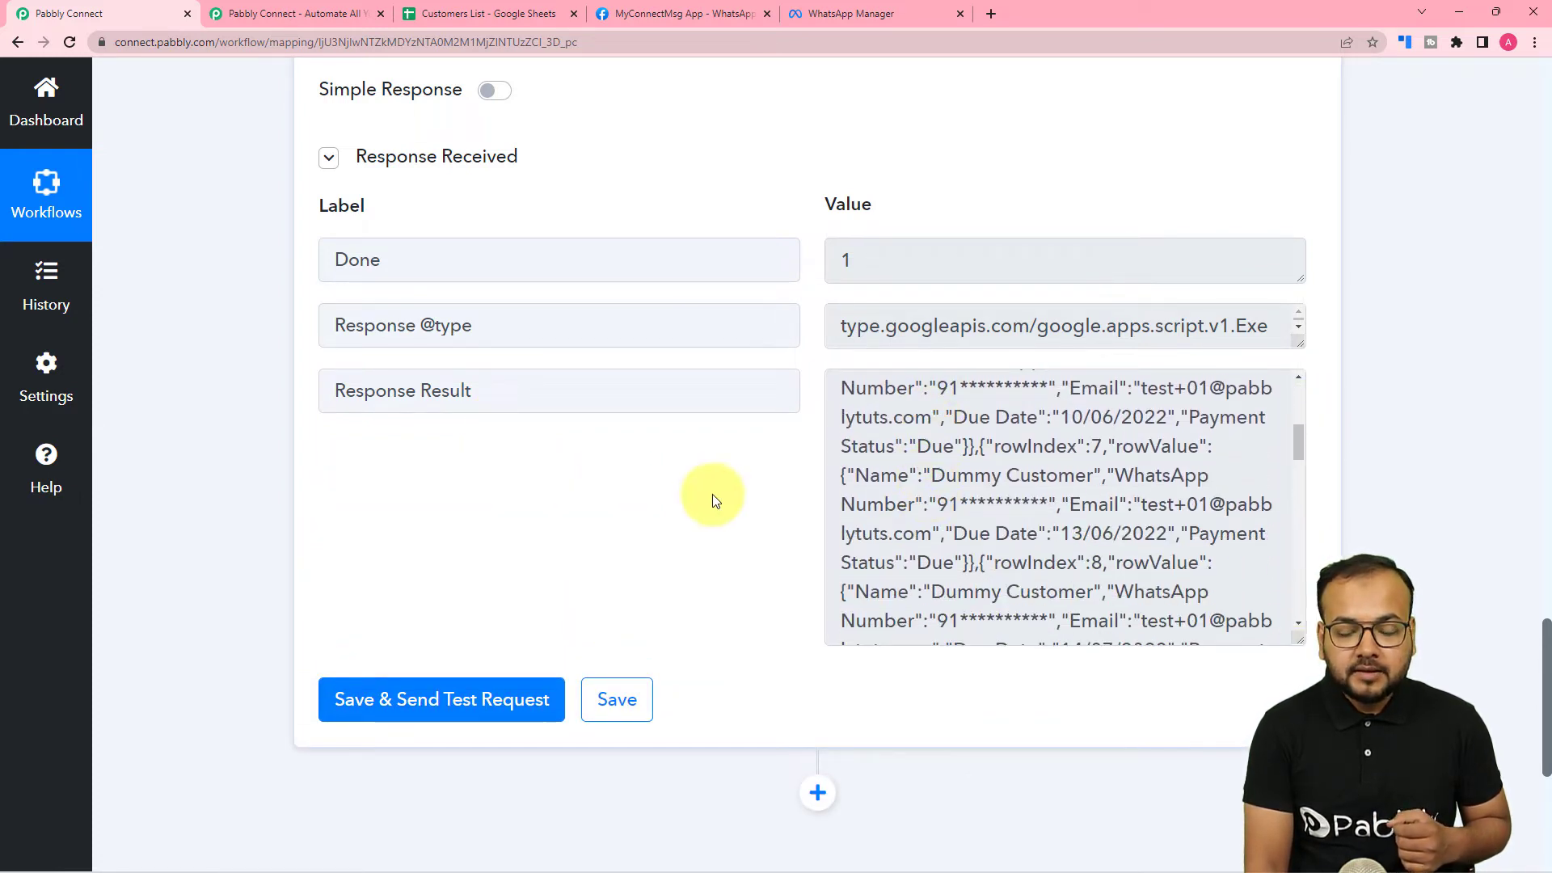
# - Add an Iterator by Pabbly action after the Google Sheets lookup
pyautogui.scroll(-4, 598, 517)
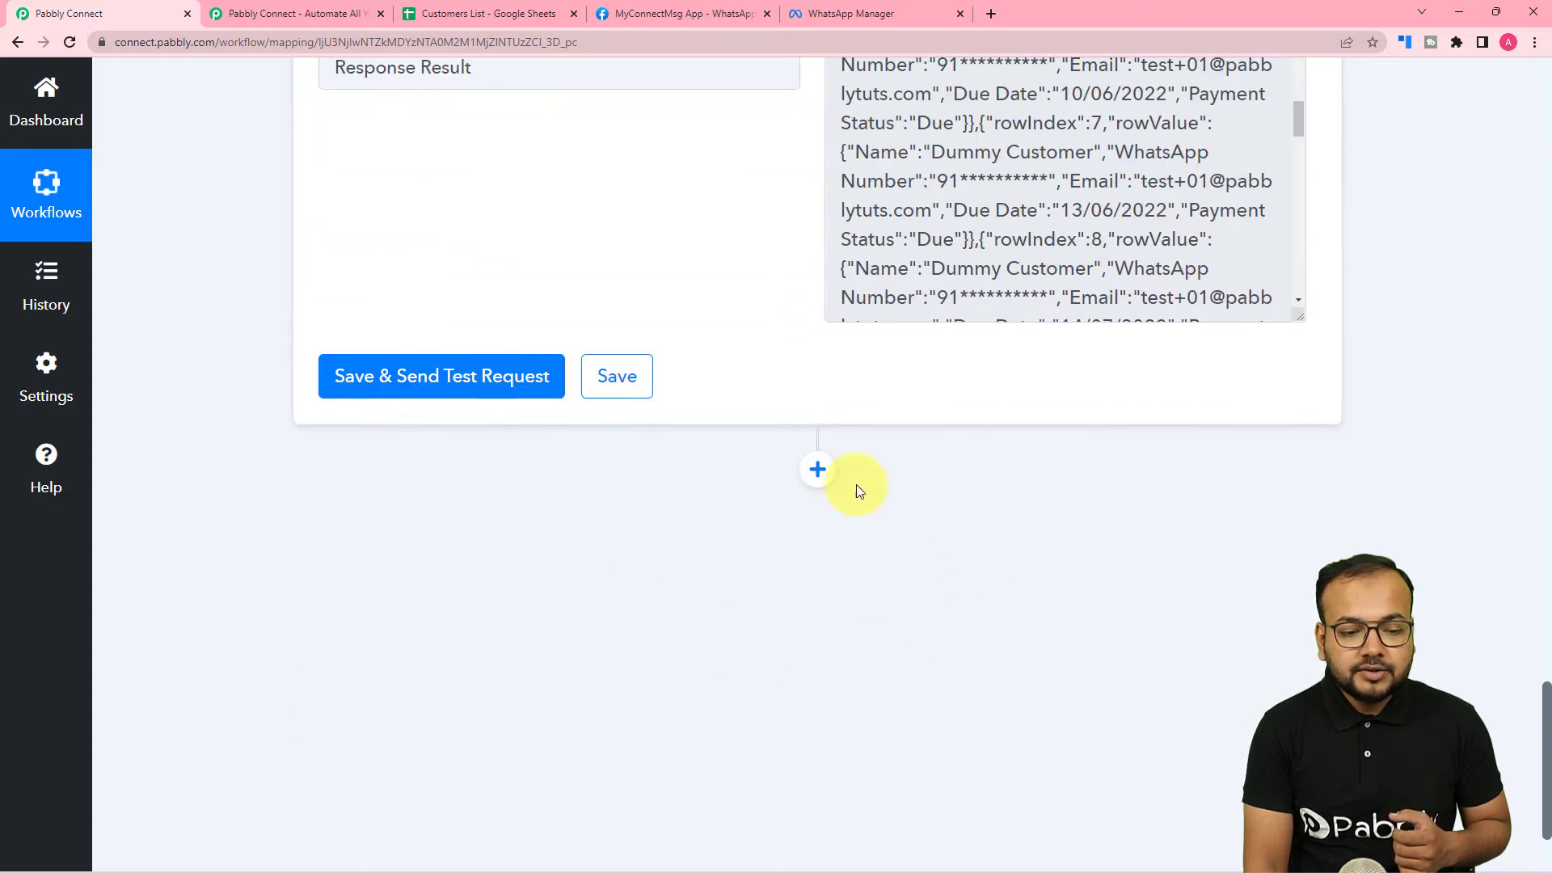
pyautogui.click(817, 469)
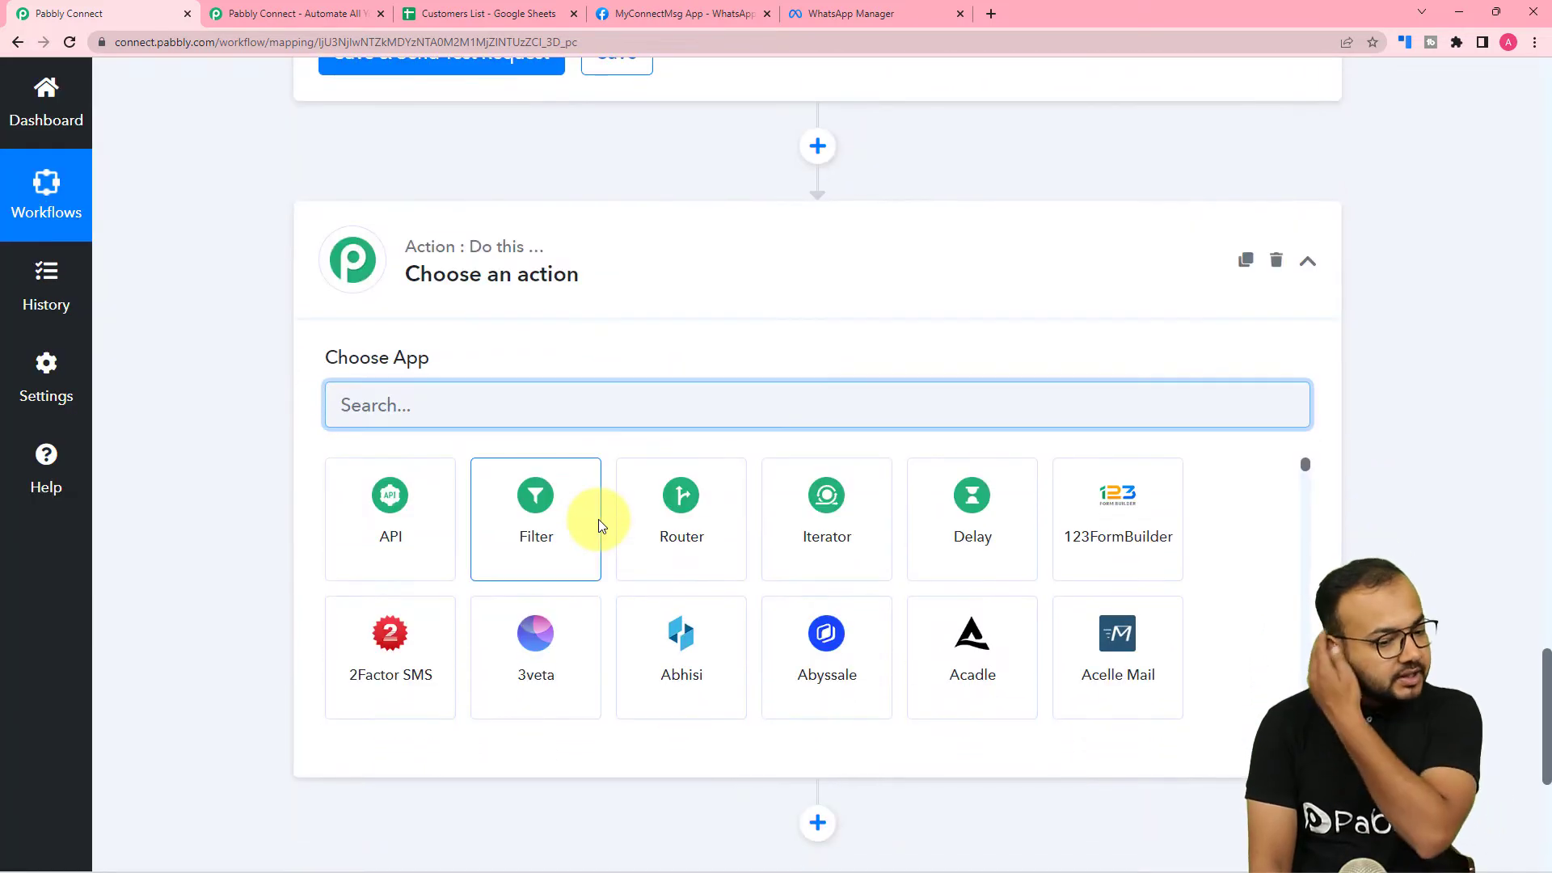
pyautogui.click(830, 541)
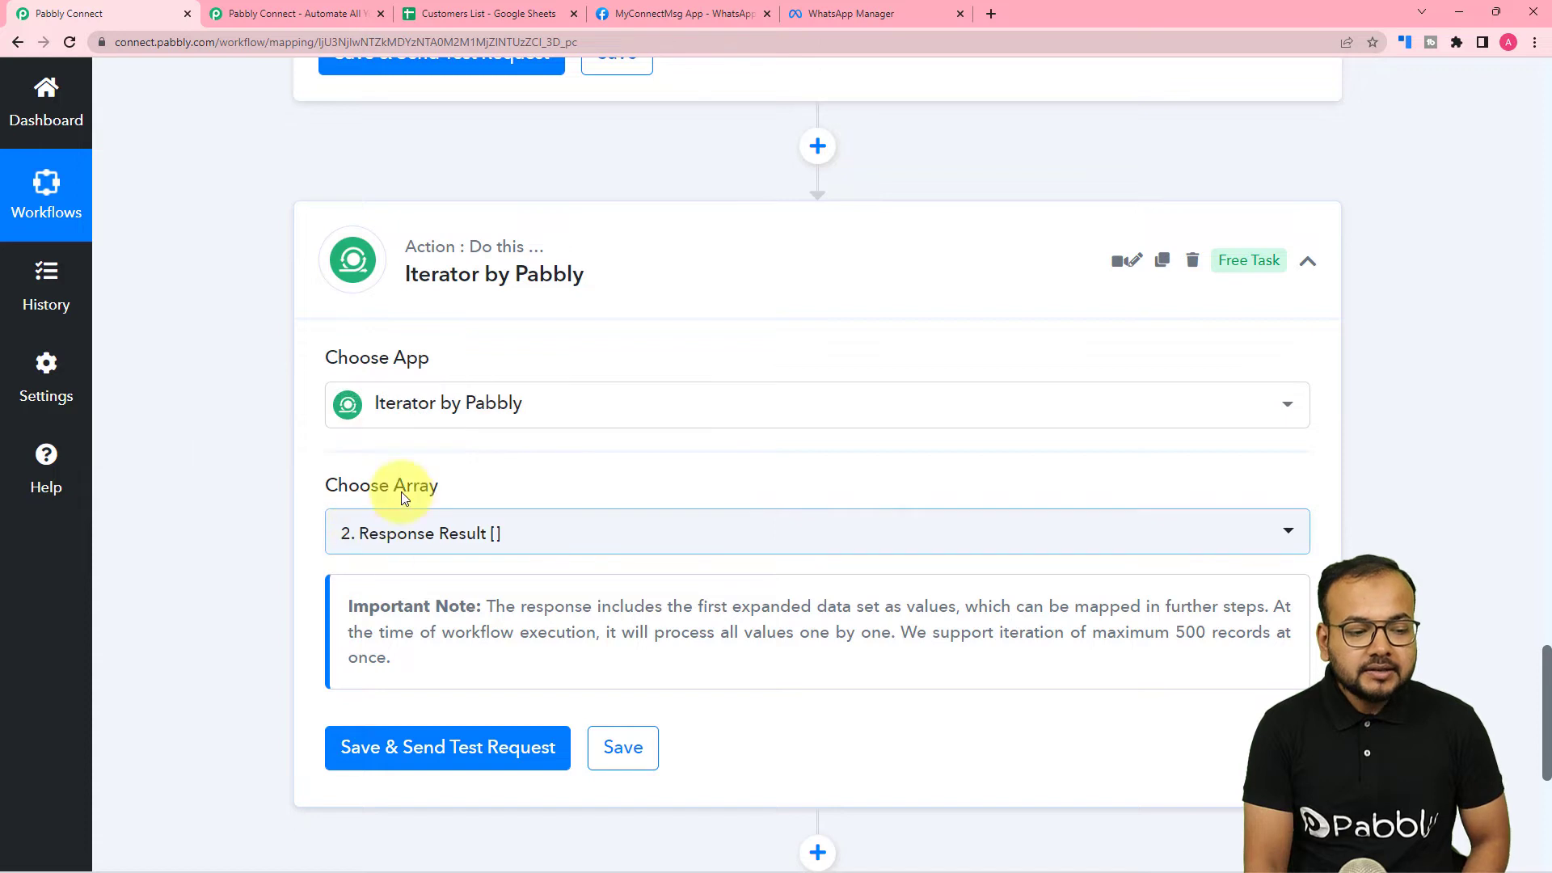
# - Choose 2. Response Result [] from the Google Sheets lookup as the iterator's array, checking it against the lookup response
pyautogui.click(532, 546)
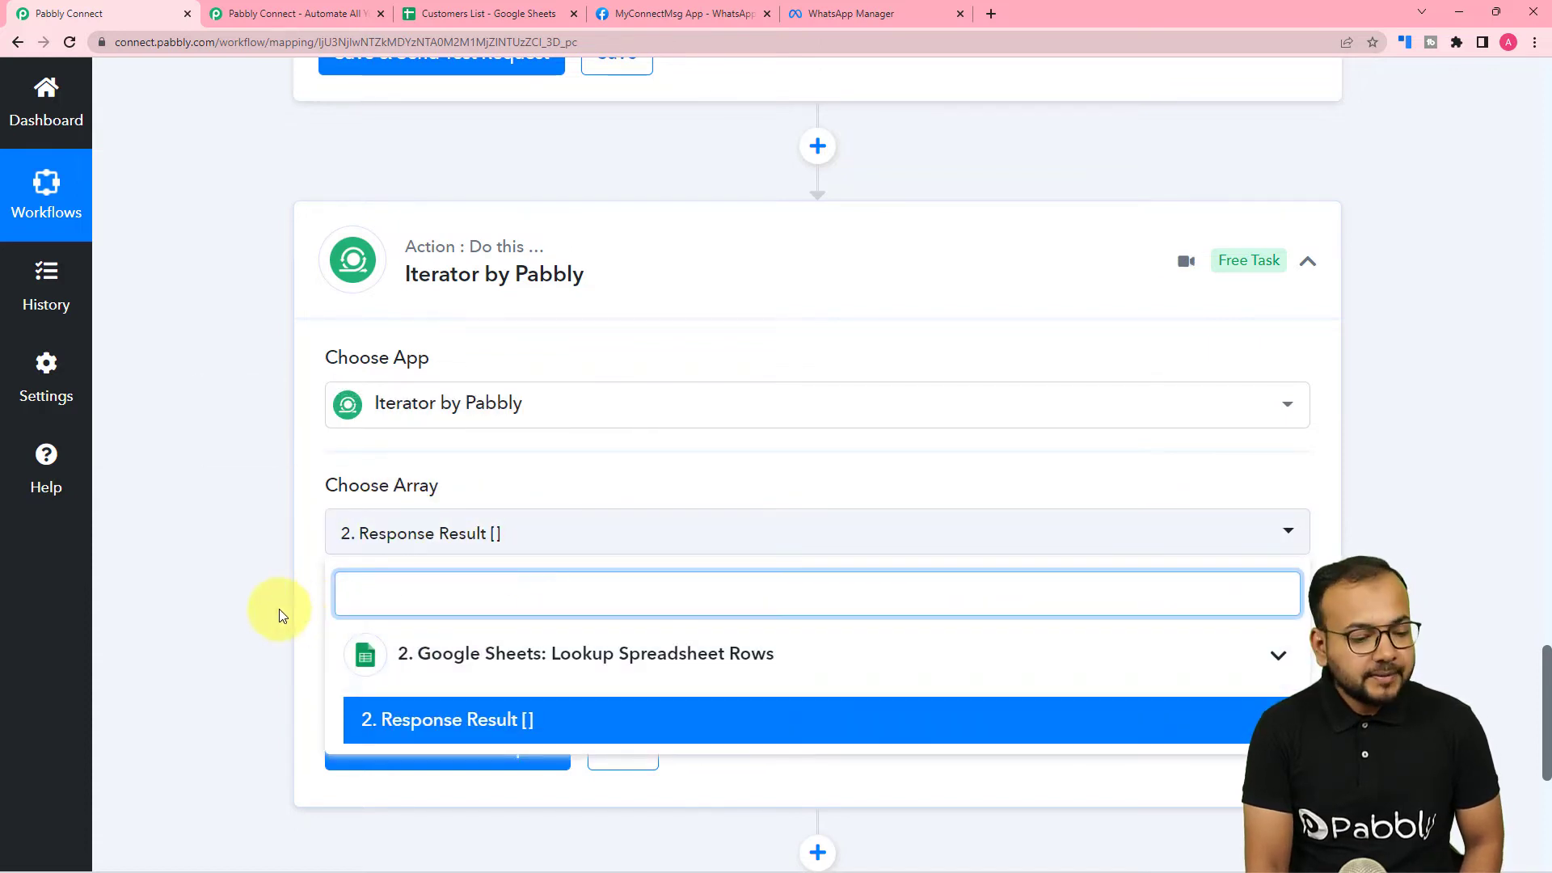
pyautogui.scroll(-4, 279, 609)
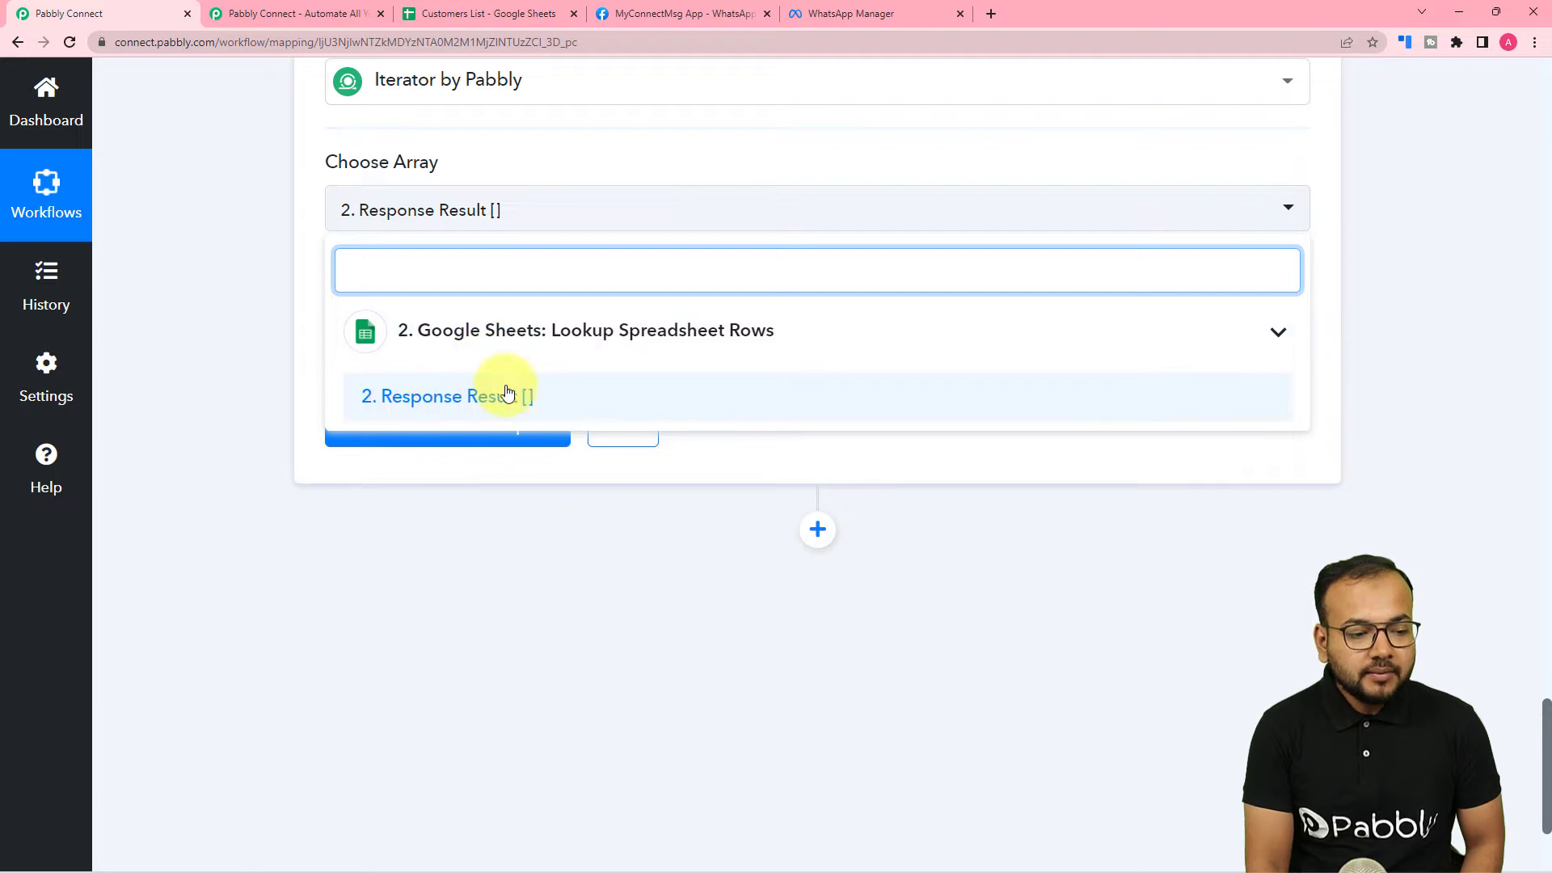
pyautogui.scroll(7, 493, 566)
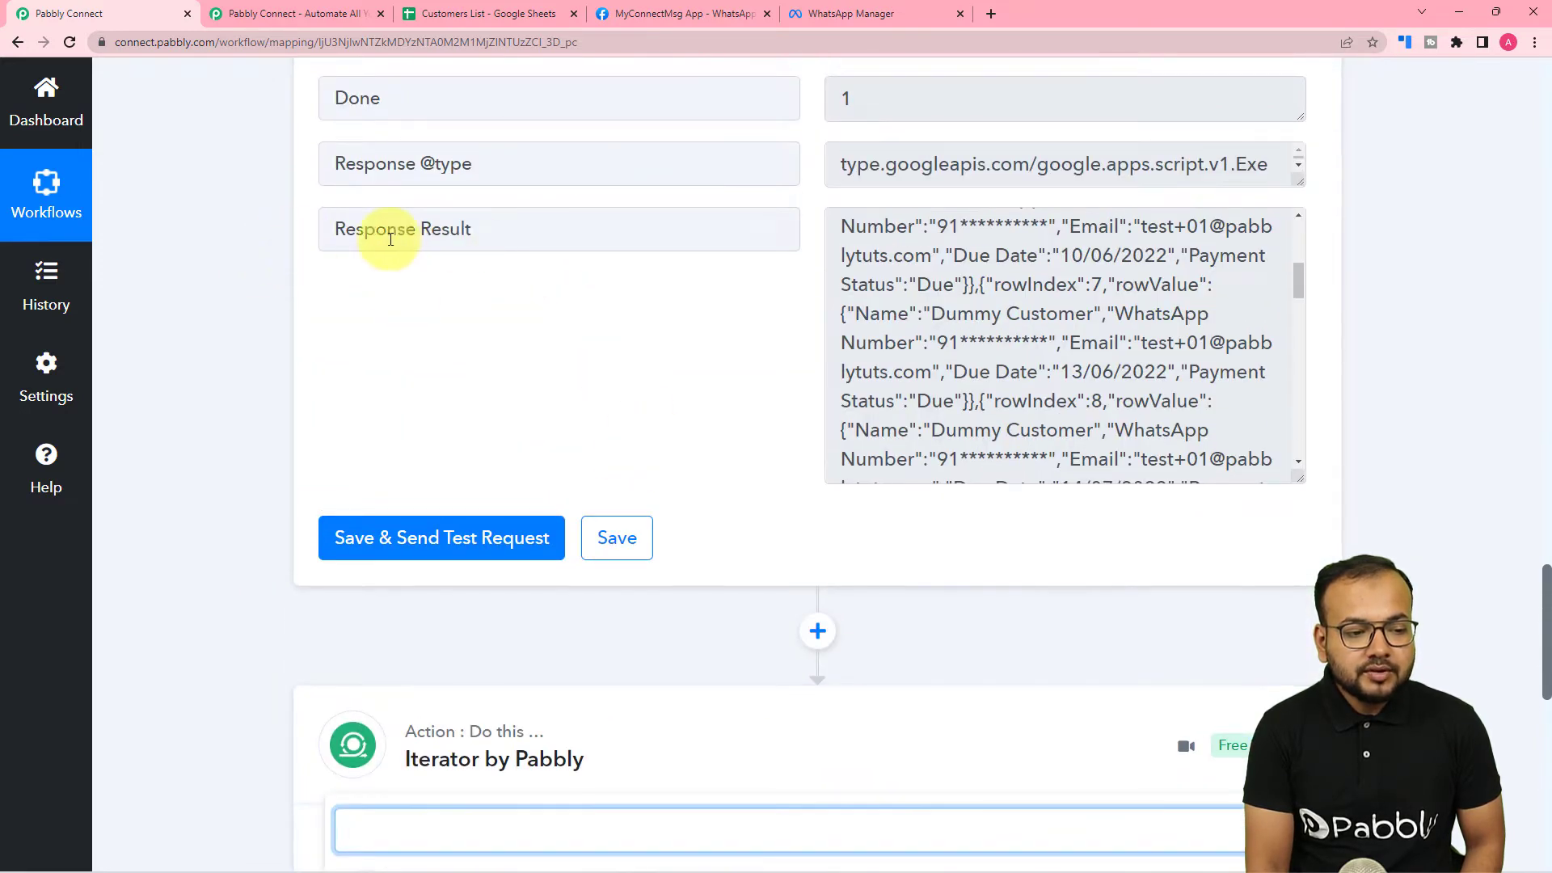
pyautogui.scroll(-2, 315, 341)
pyautogui.scroll(-5, 316, 341)
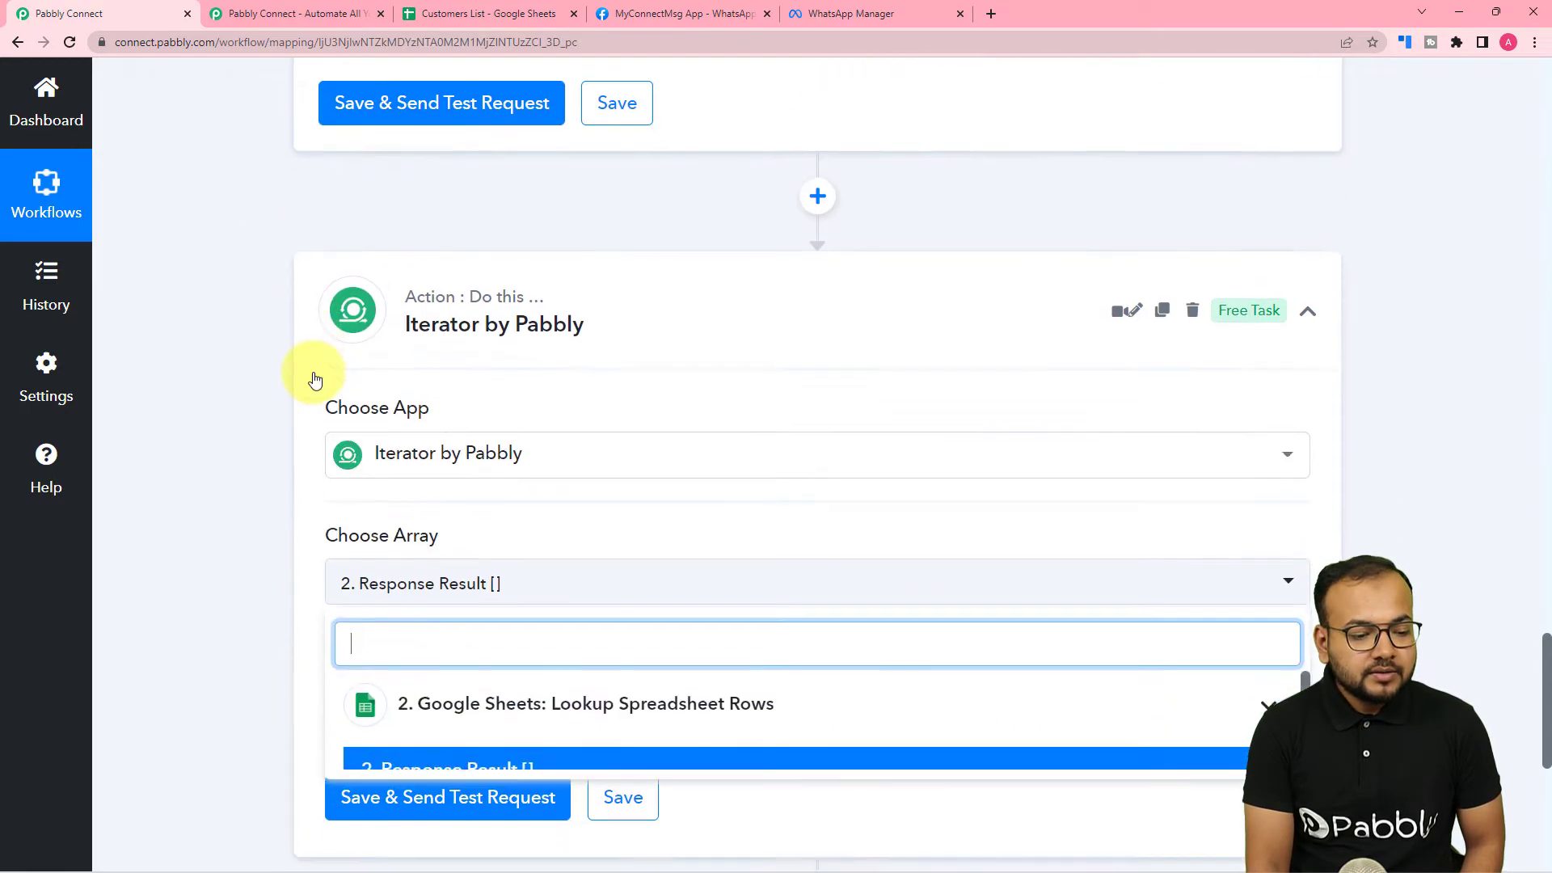
pyautogui.click(382, 638)
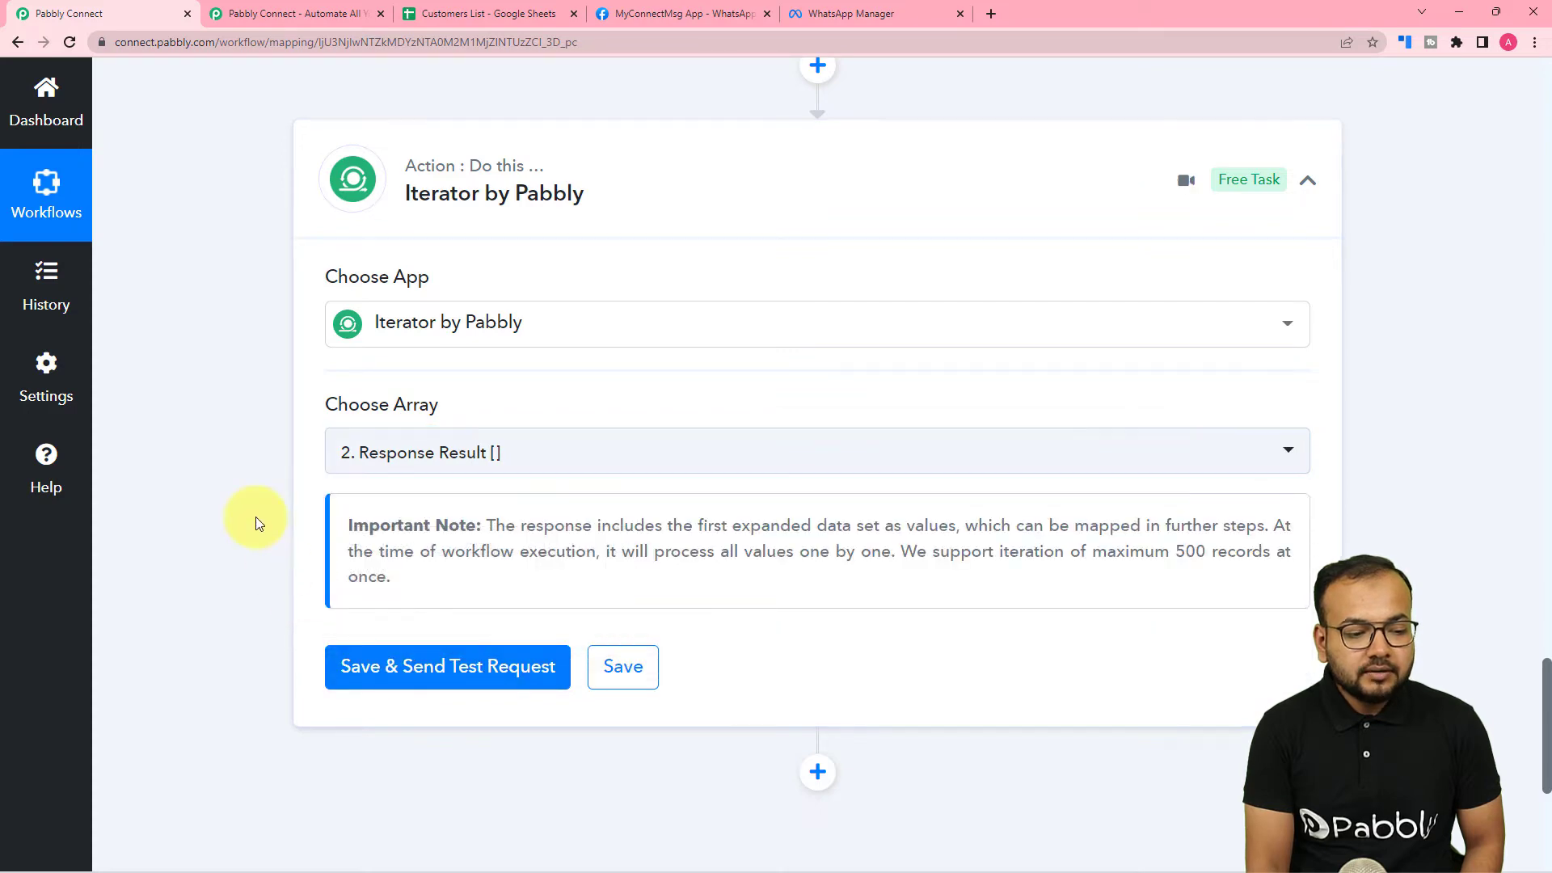
# - Save the iterator action and send its test request
pyautogui.scroll(7, 596, 555)
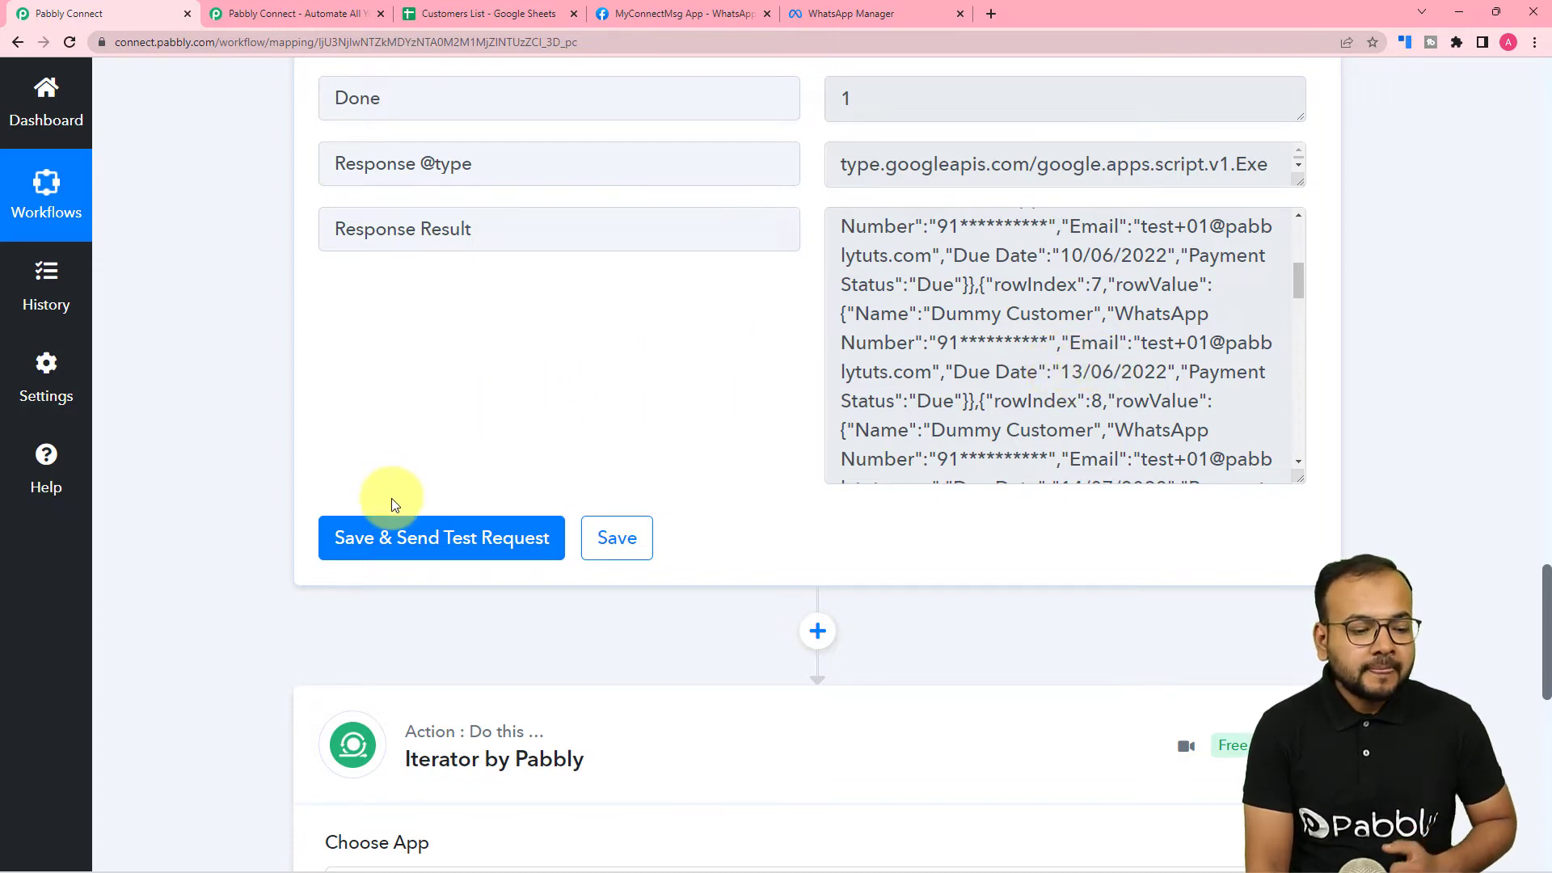
pyautogui.scroll(-3, 380, 533)
pyautogui.scroll(-8, 366, 566)
pyautogui.click(441, 346)
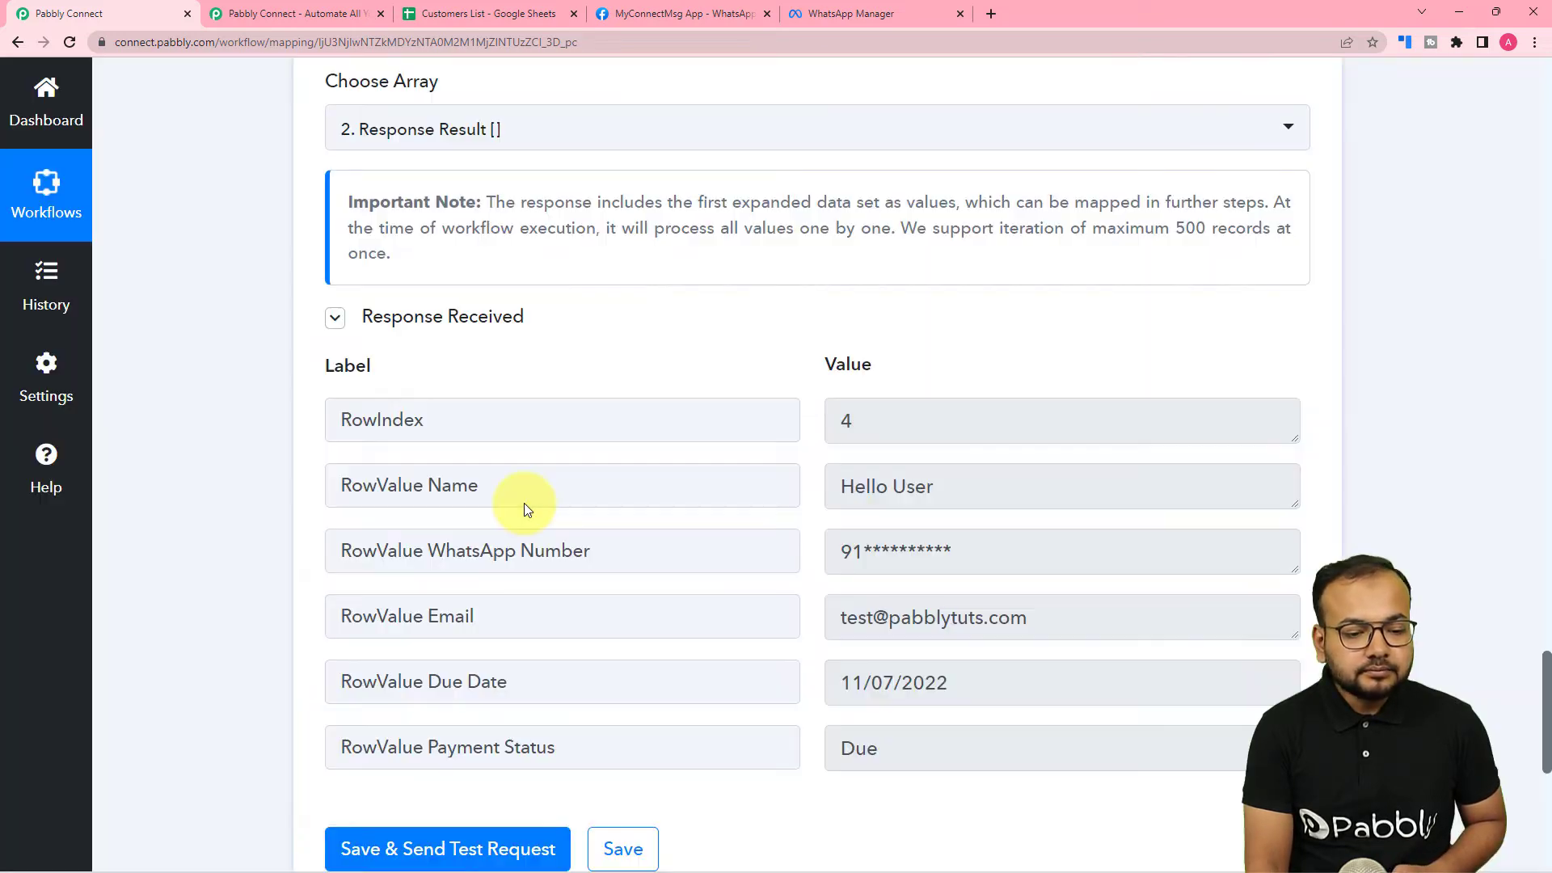
# - Review the row fields in the iterator's response and switch to the Customers List spreadsheet to compare them
pyautogui.scroll(-1, 524, 503)
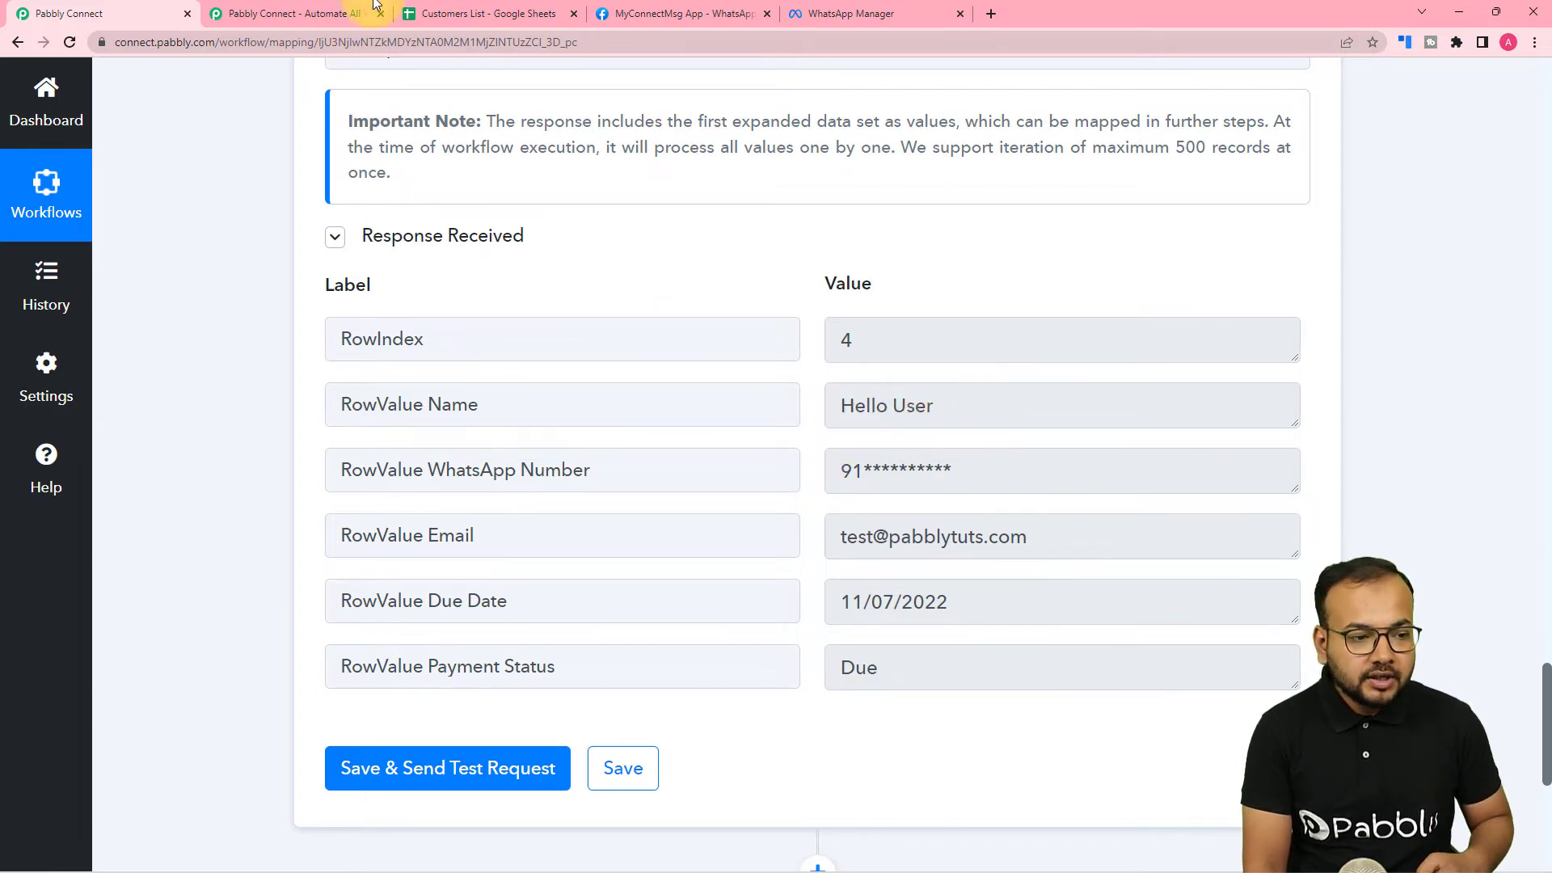
pyautogui.click(477, 13)
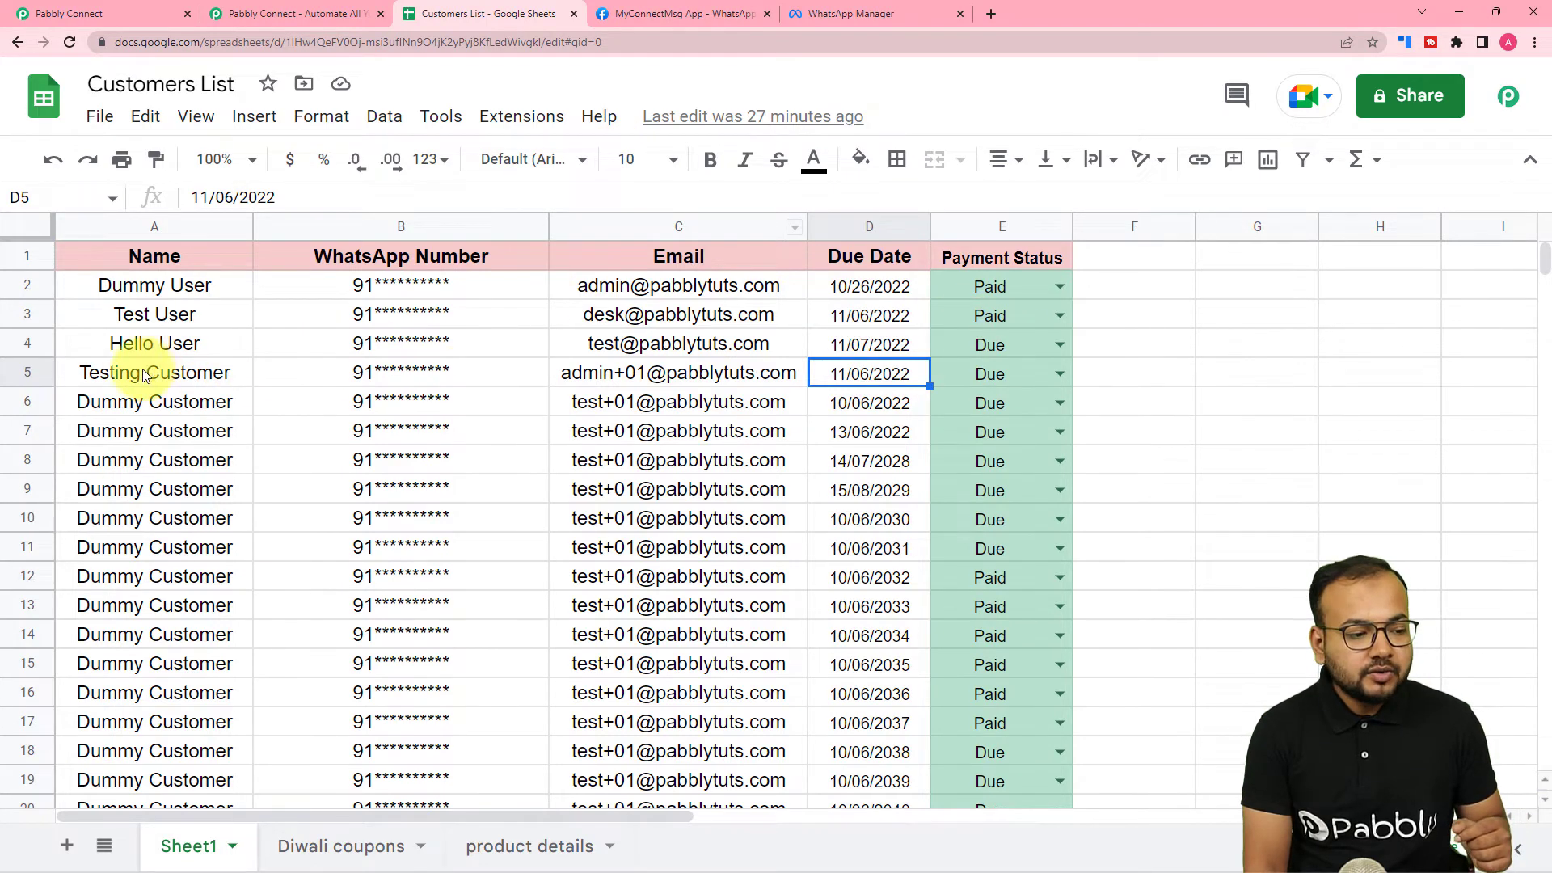
# - Return to the workflow and add a Date/Time Formatter by Pabbly action after the iterator
pyautogui.click(111, 6)
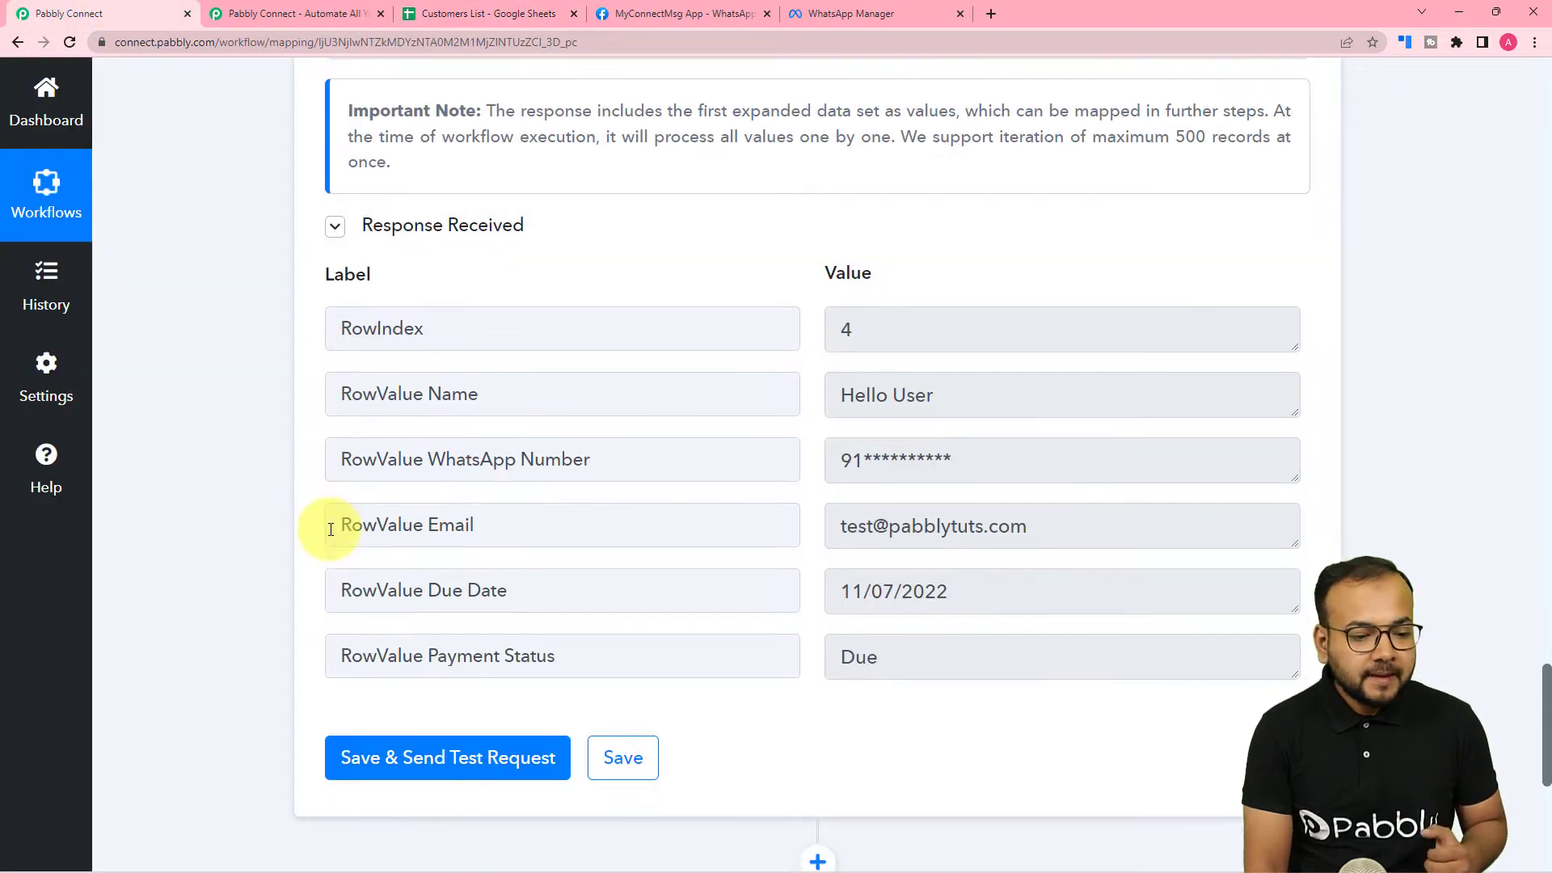
pyautogui.scroll(-3, 678, 316)
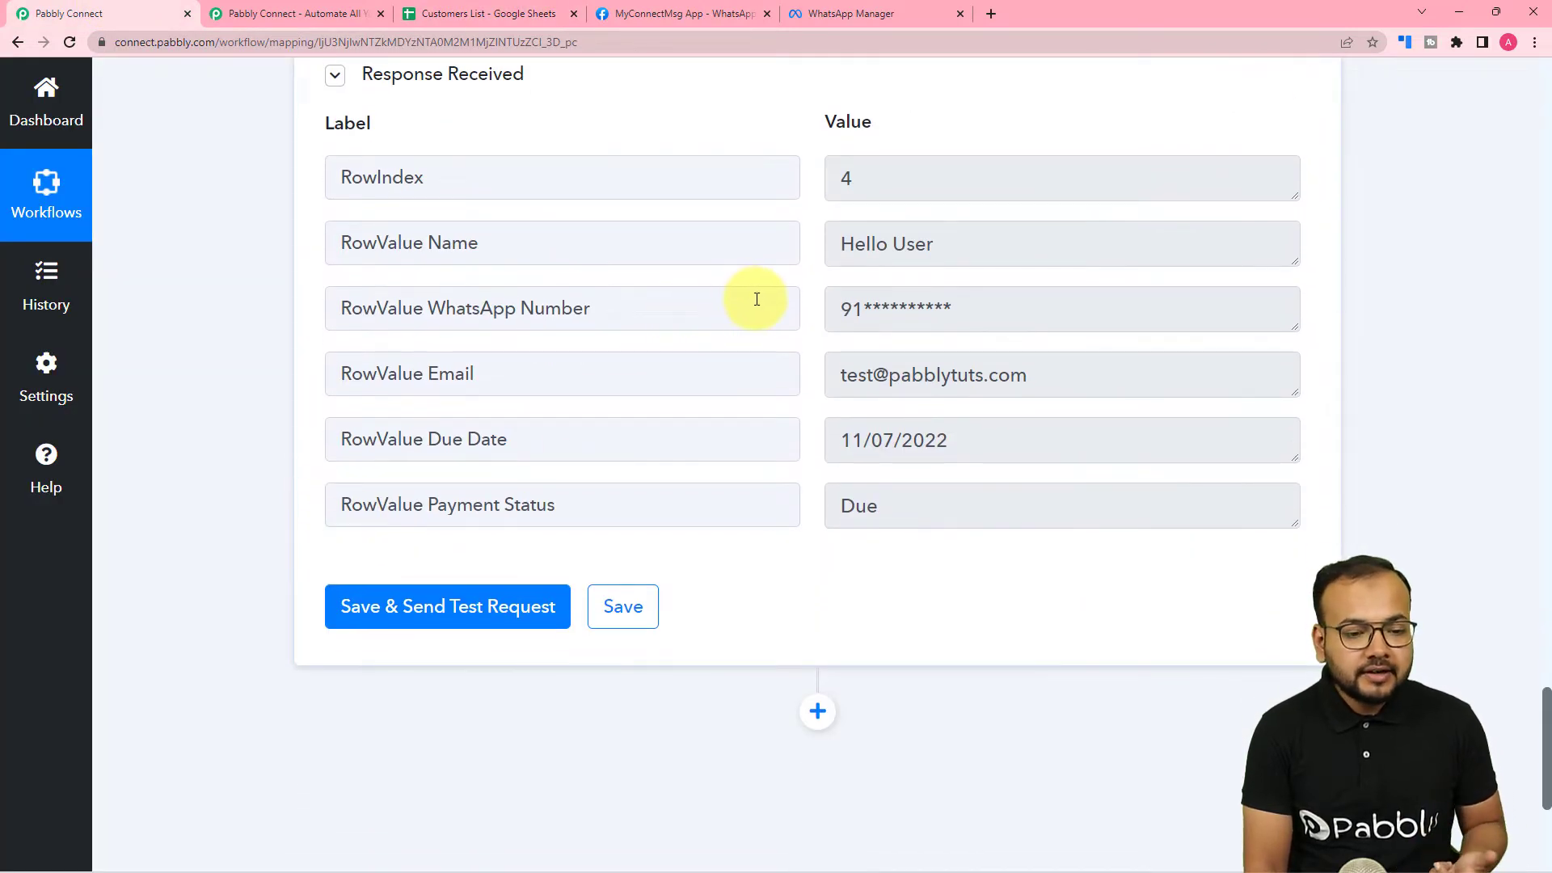
pyautogui.scroll(-2, 757, 299)
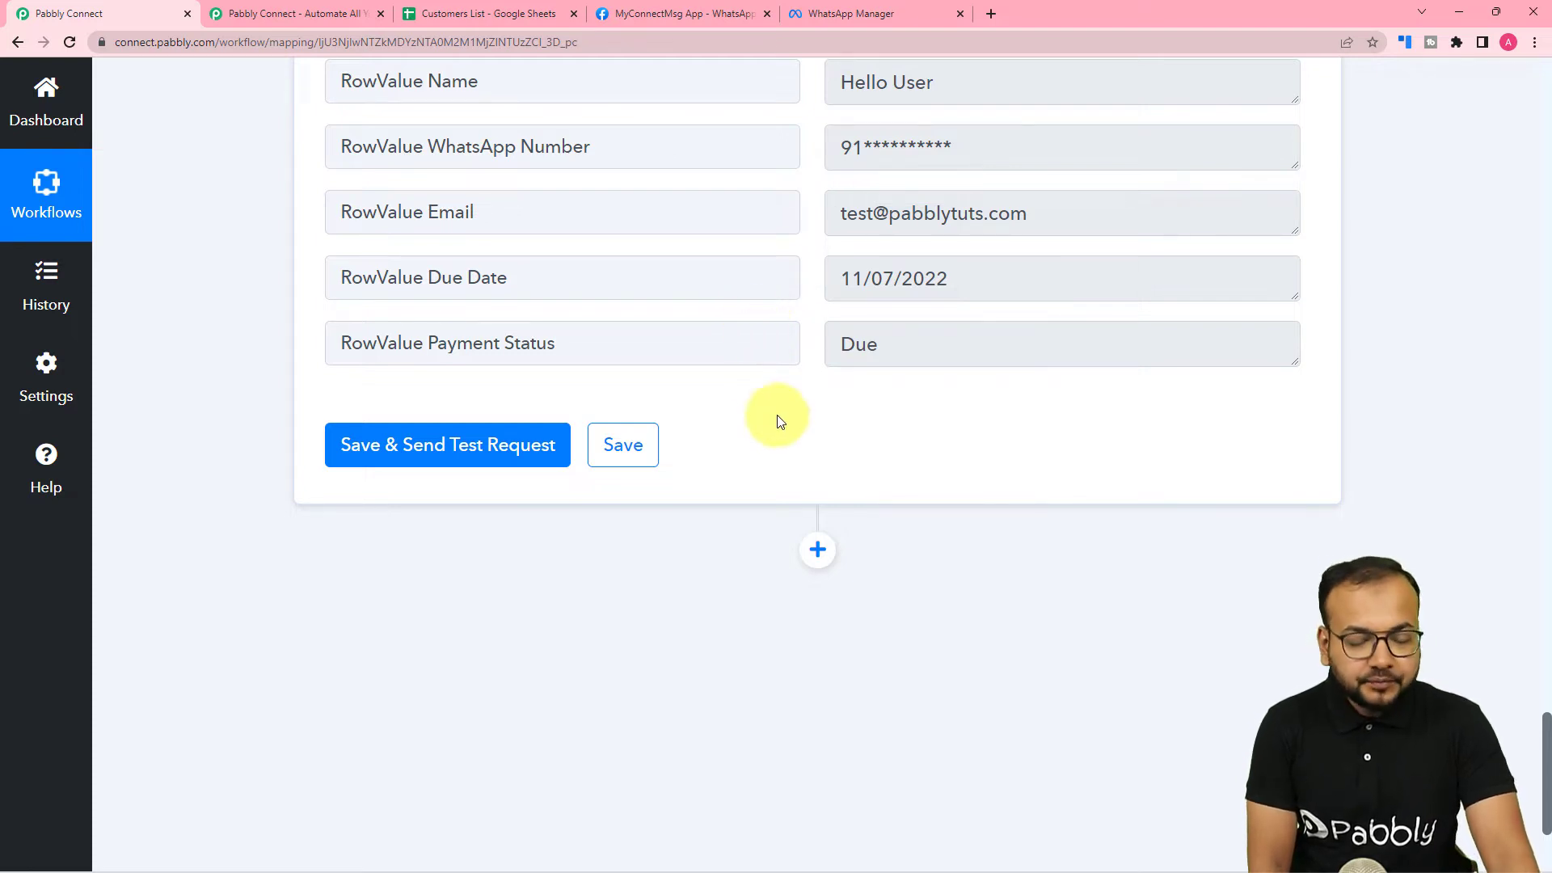
pyautogui.scroll(-1, 781, 422)
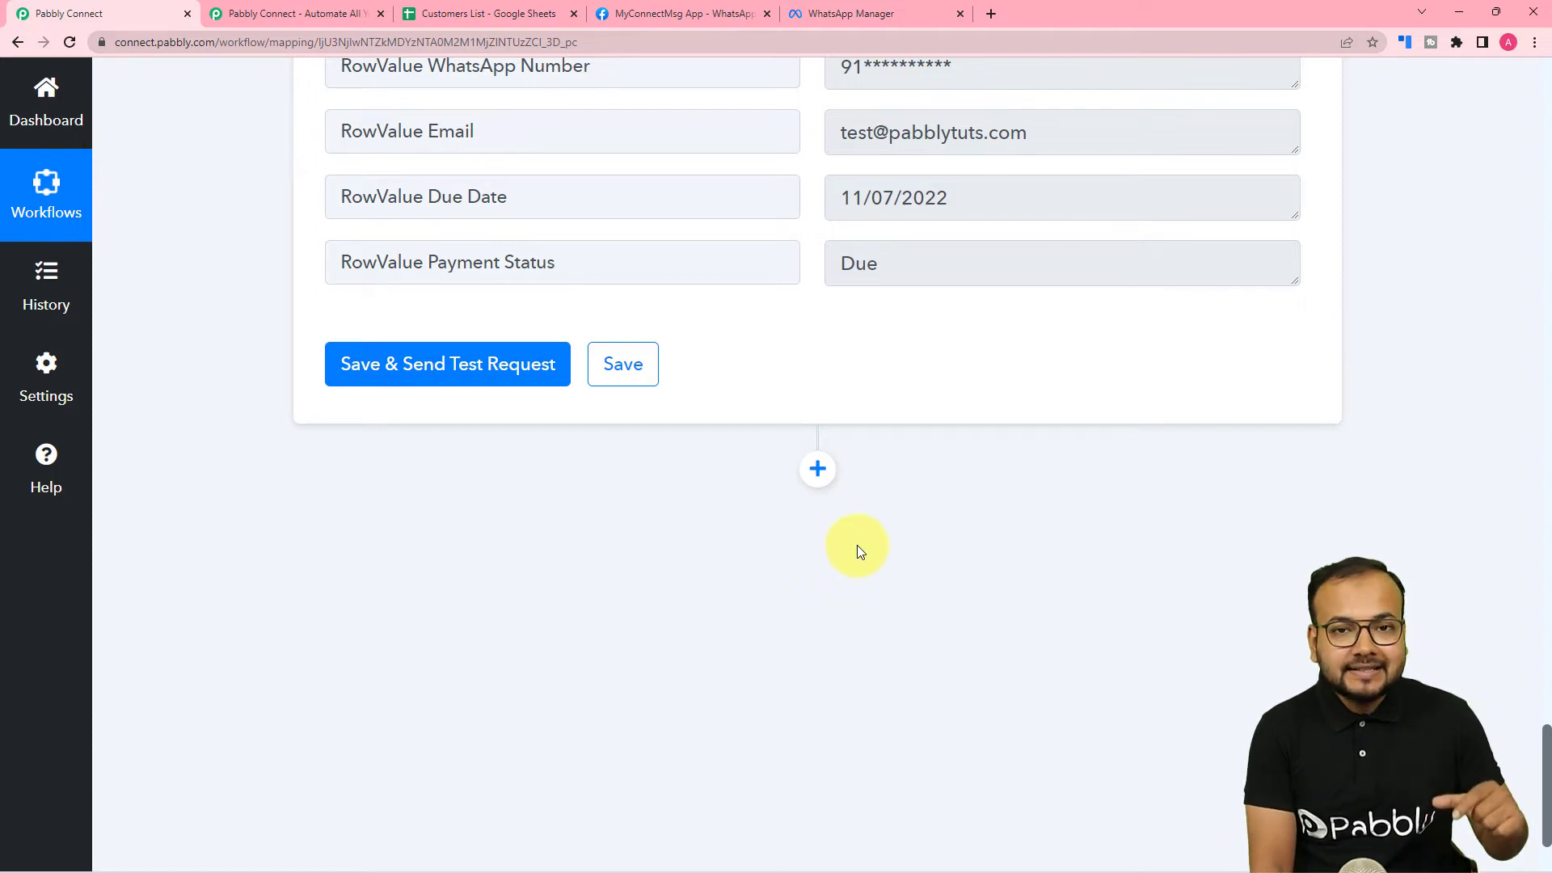
pyautogui.click(818, 469)
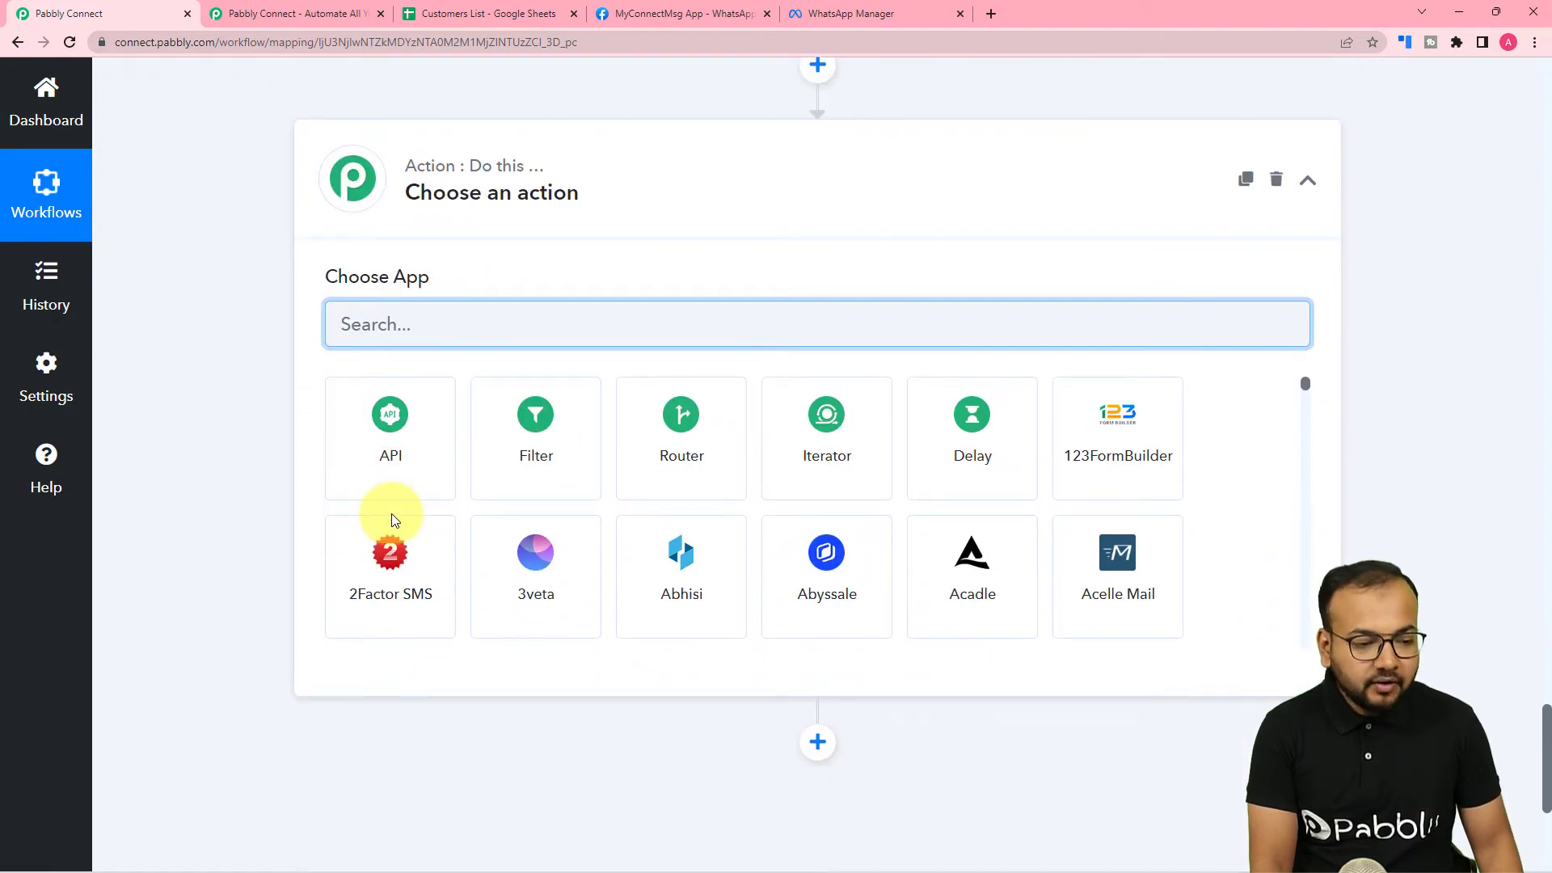
pyautogui.write('date')
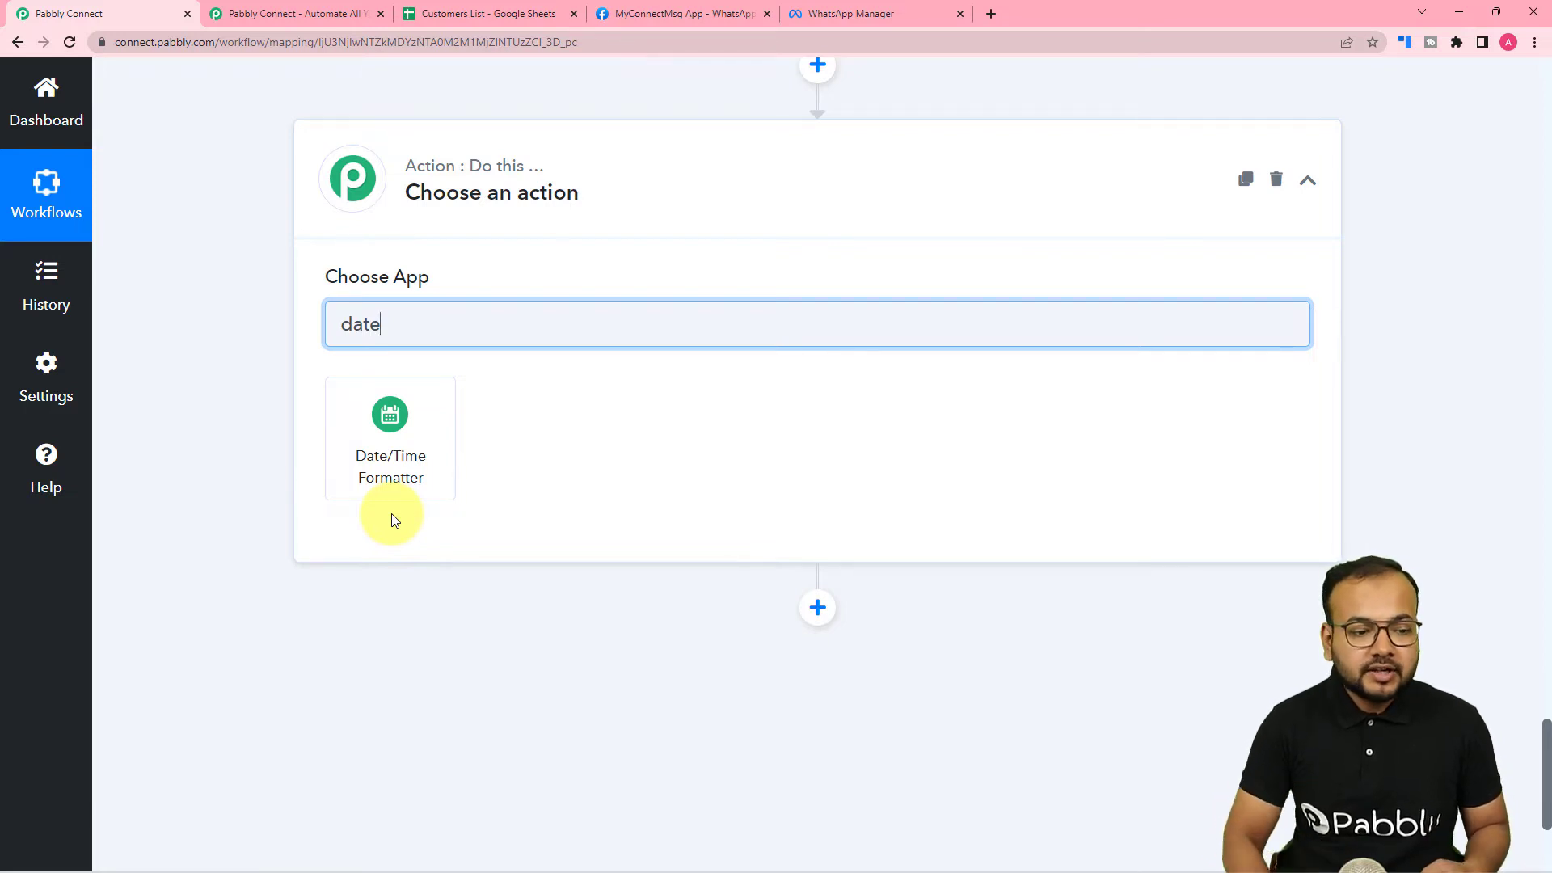
pyautogui.click(391, 452)
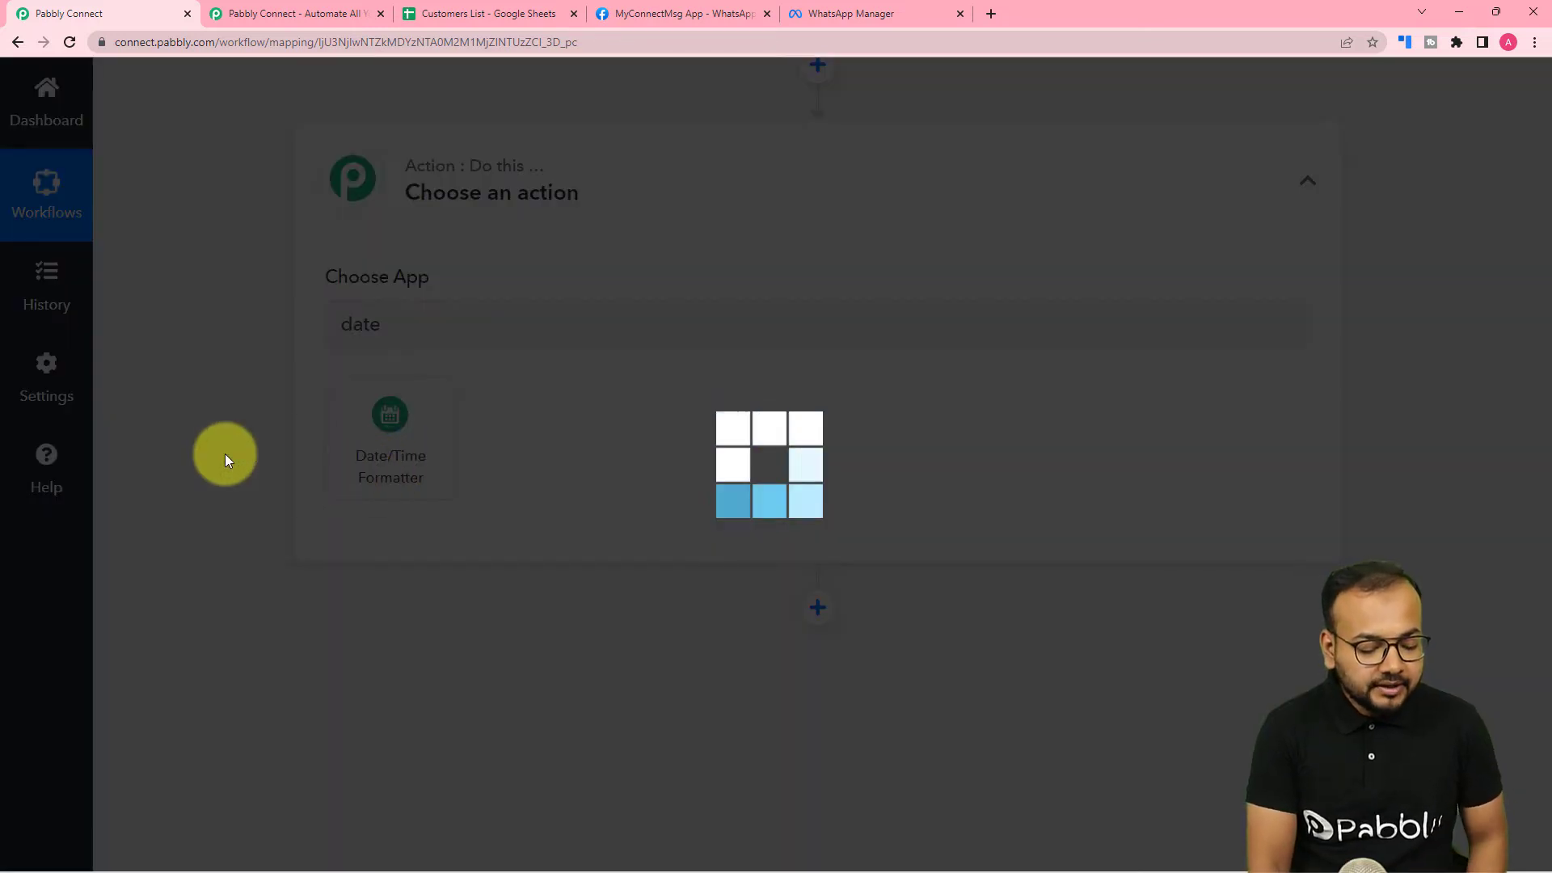
# - Set the Date/Time Formatter's action event to Current Date and connect it
pyautogui.scroll(-2, 225, 454)
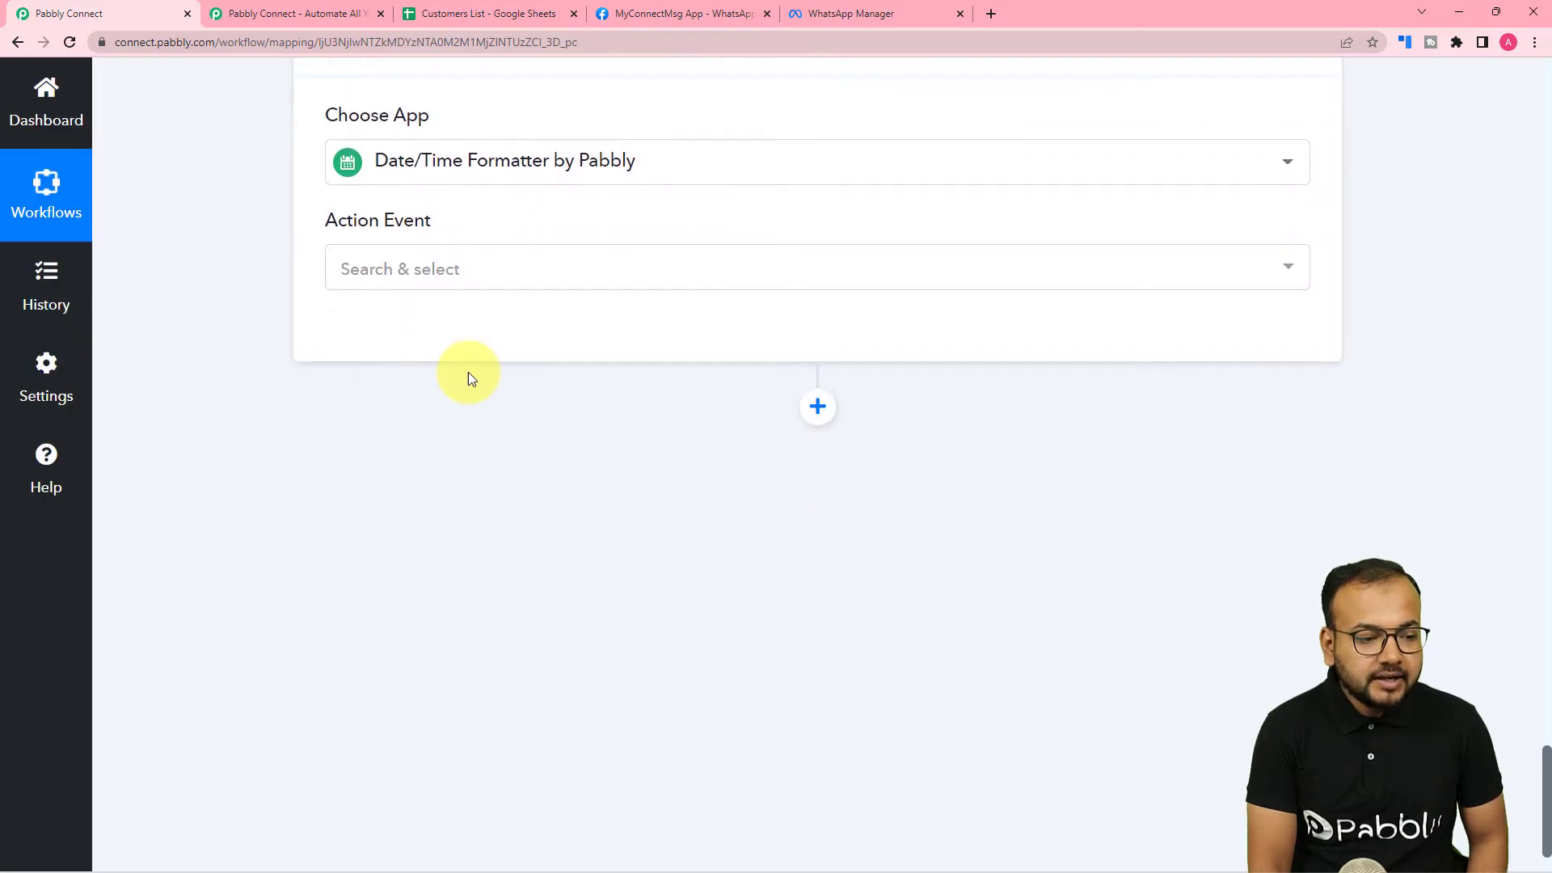
pyautogui.click(360, 270)
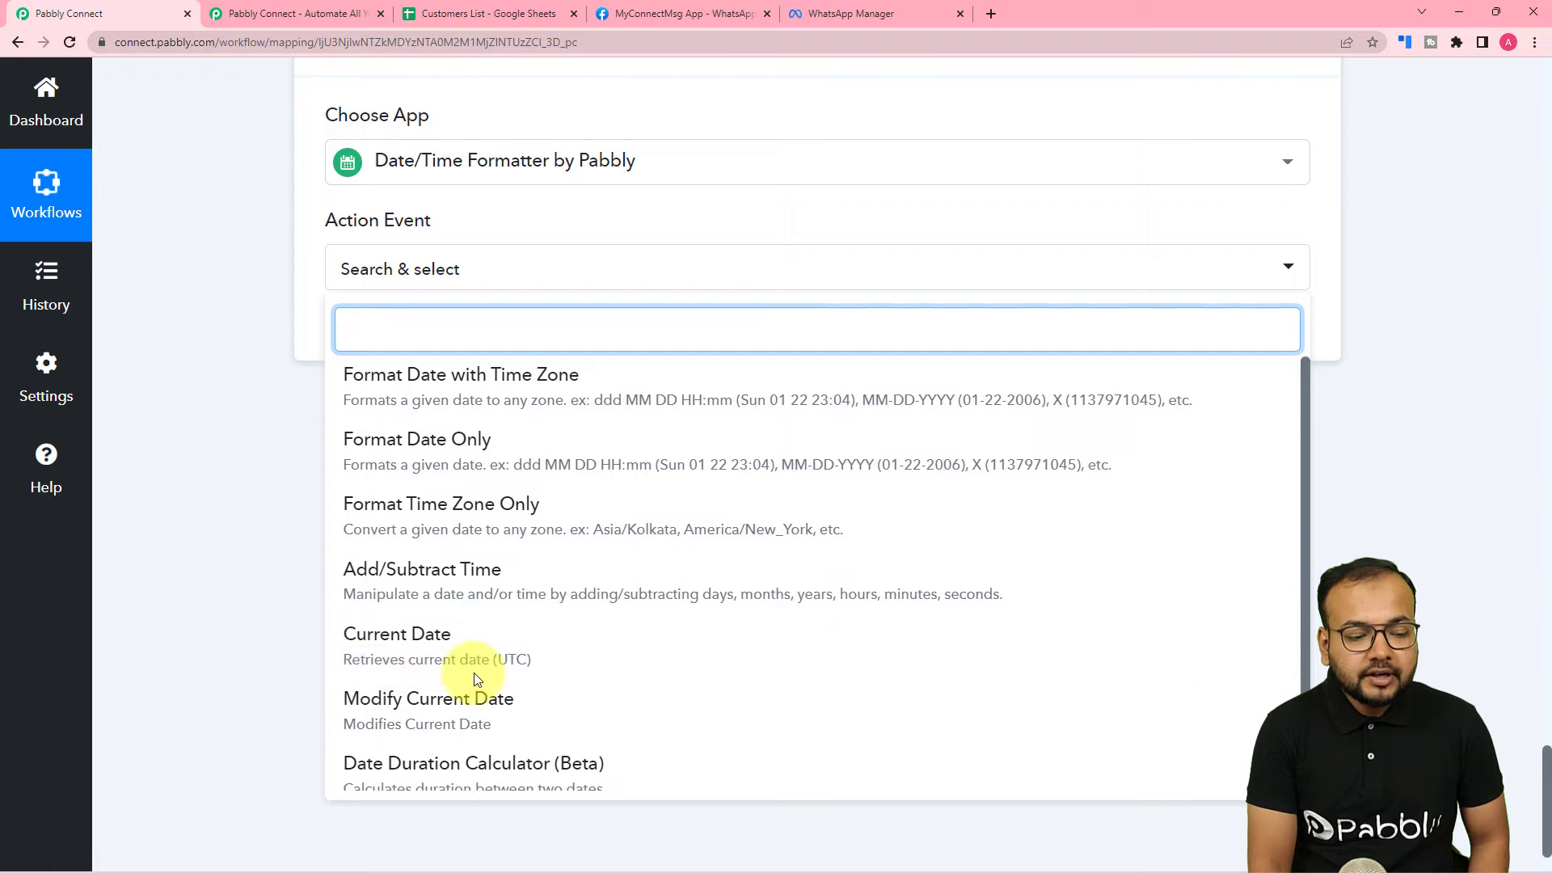
pyautogui.click(417, 664)
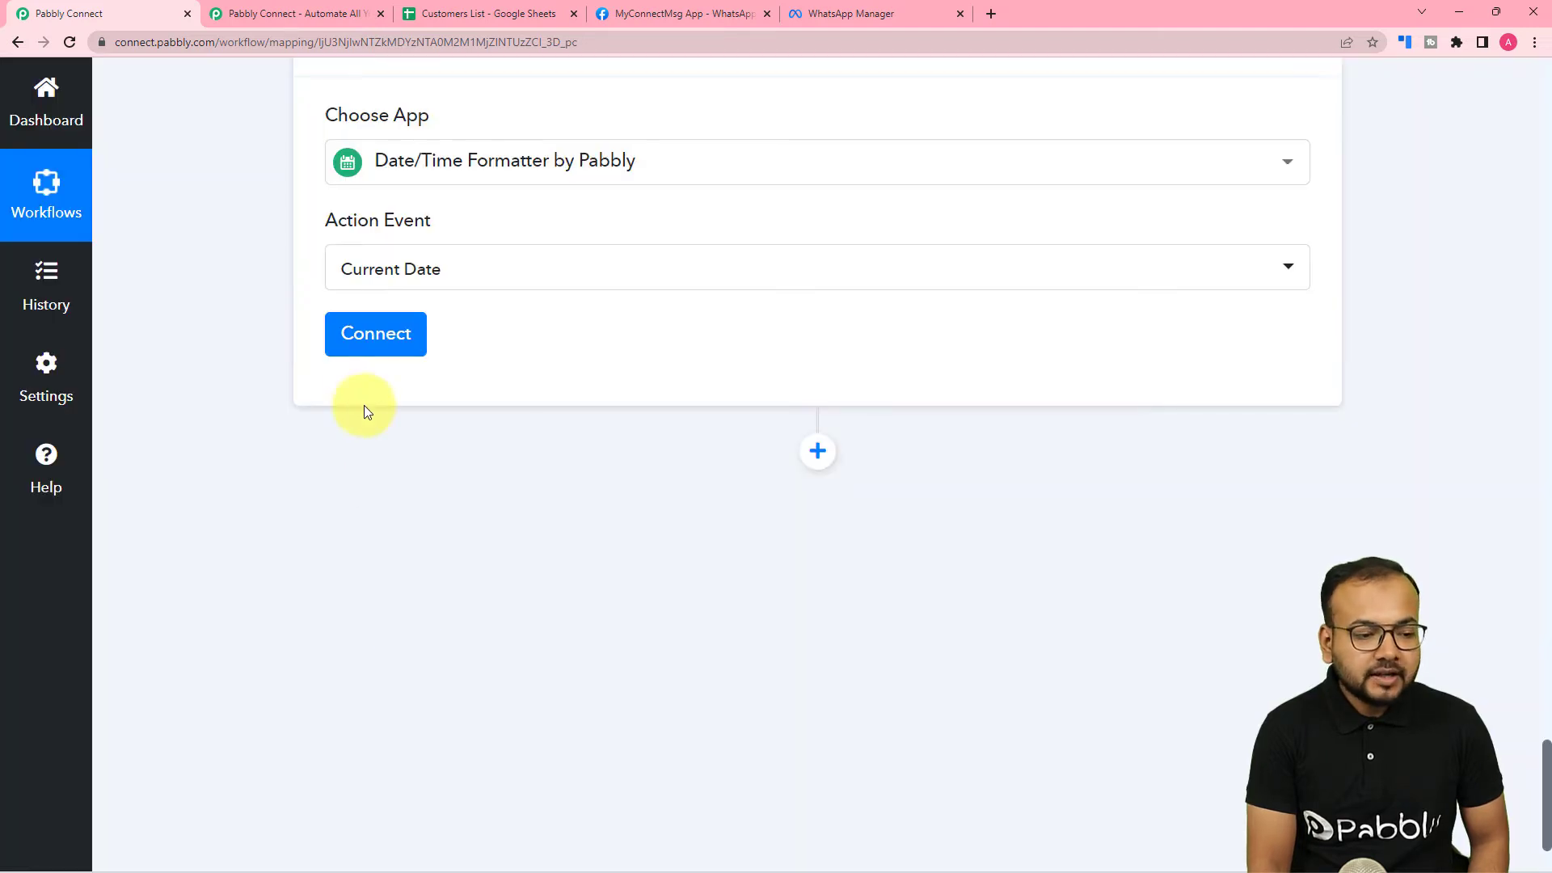
pyautogui.click(376, 334)
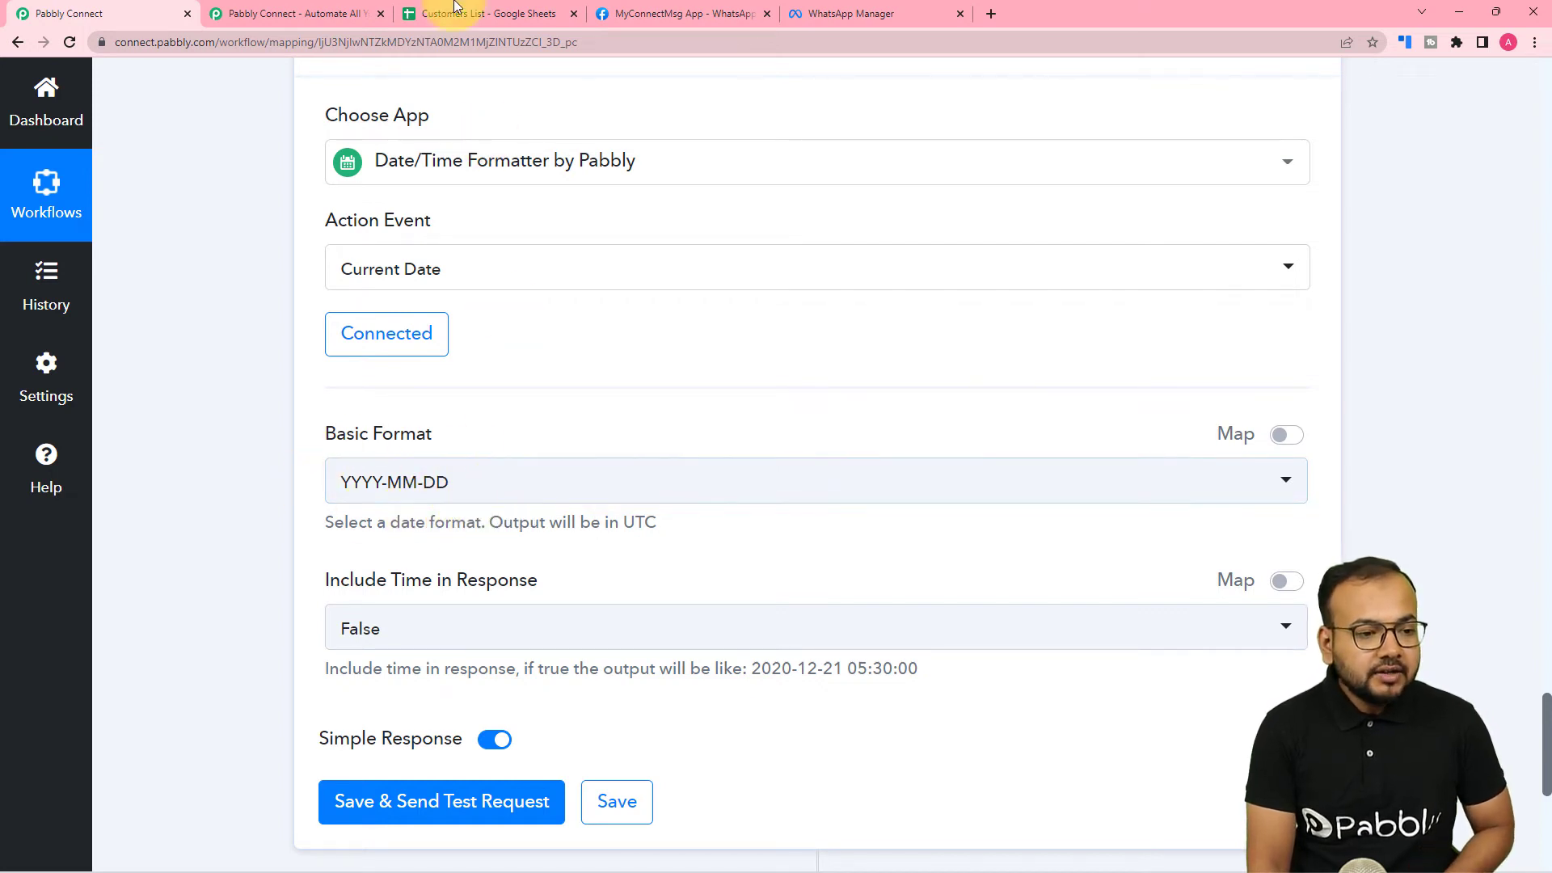
# - Check the due date format in the Customers List spreadsheet and set the current date's basic format to MM/DD/YYYY
pyautogui.click(481, 14)
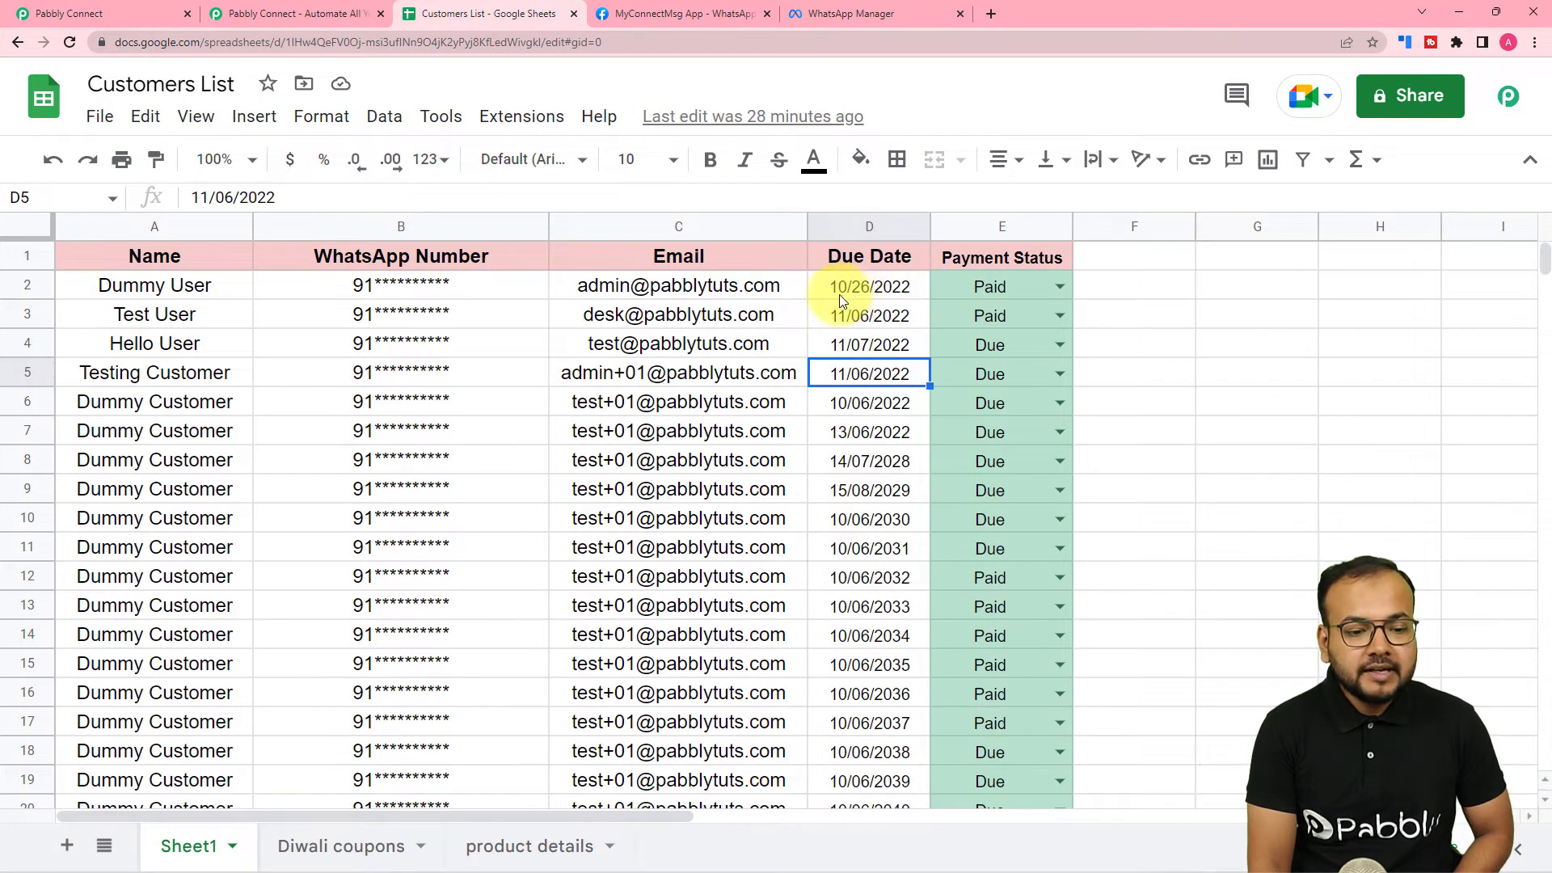
pyautogui.click(162, 13)
pyautogui.click(463, 493)
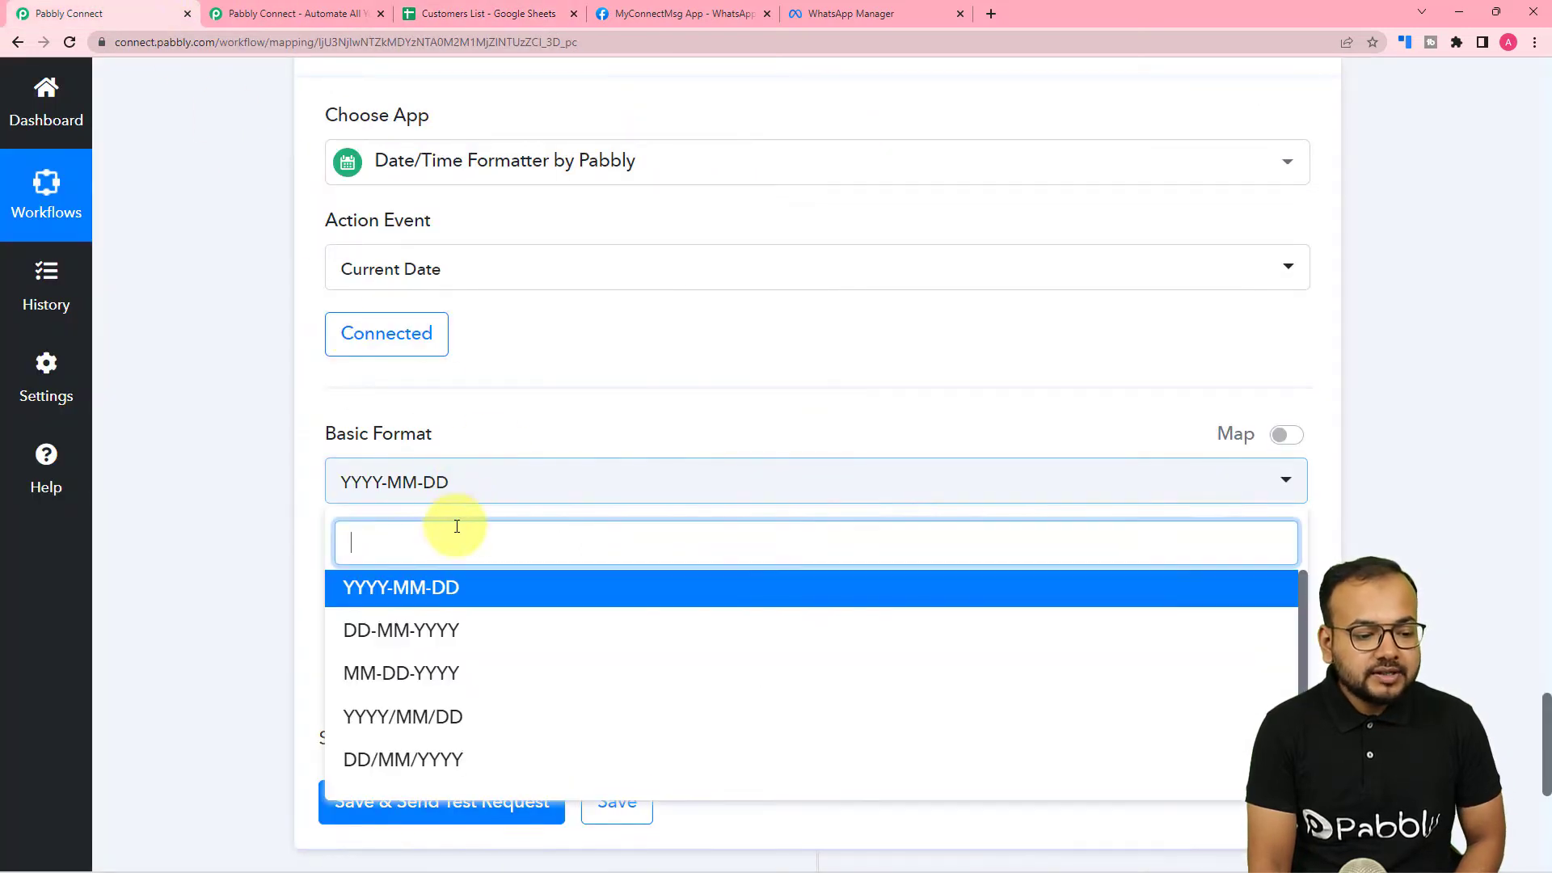
pyautogui.scroll(-2, 420, 595)
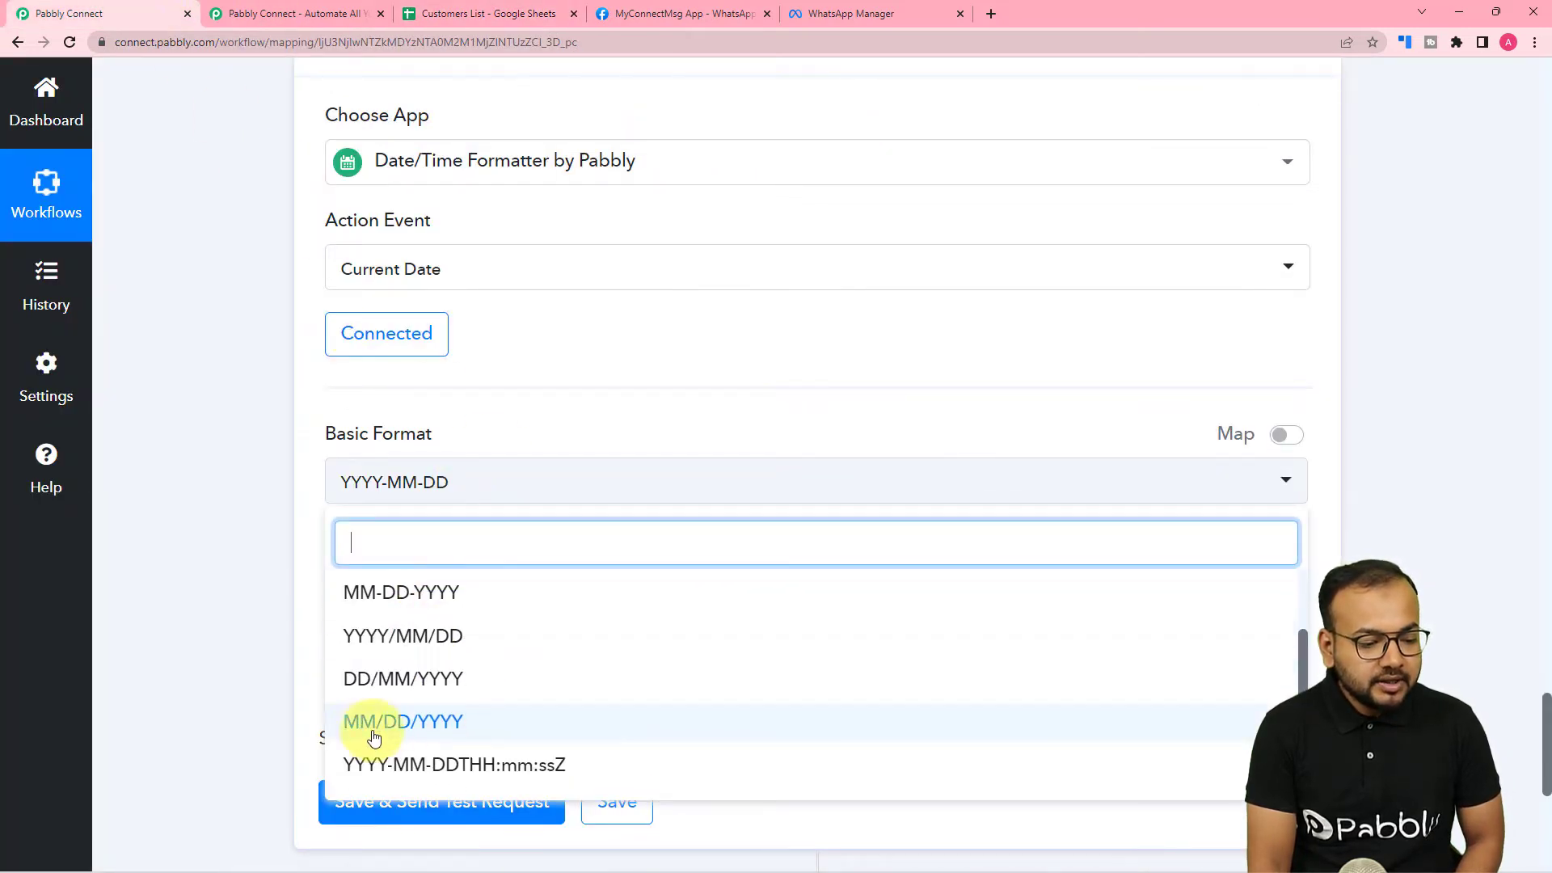
pyautogui.click(386, 722)
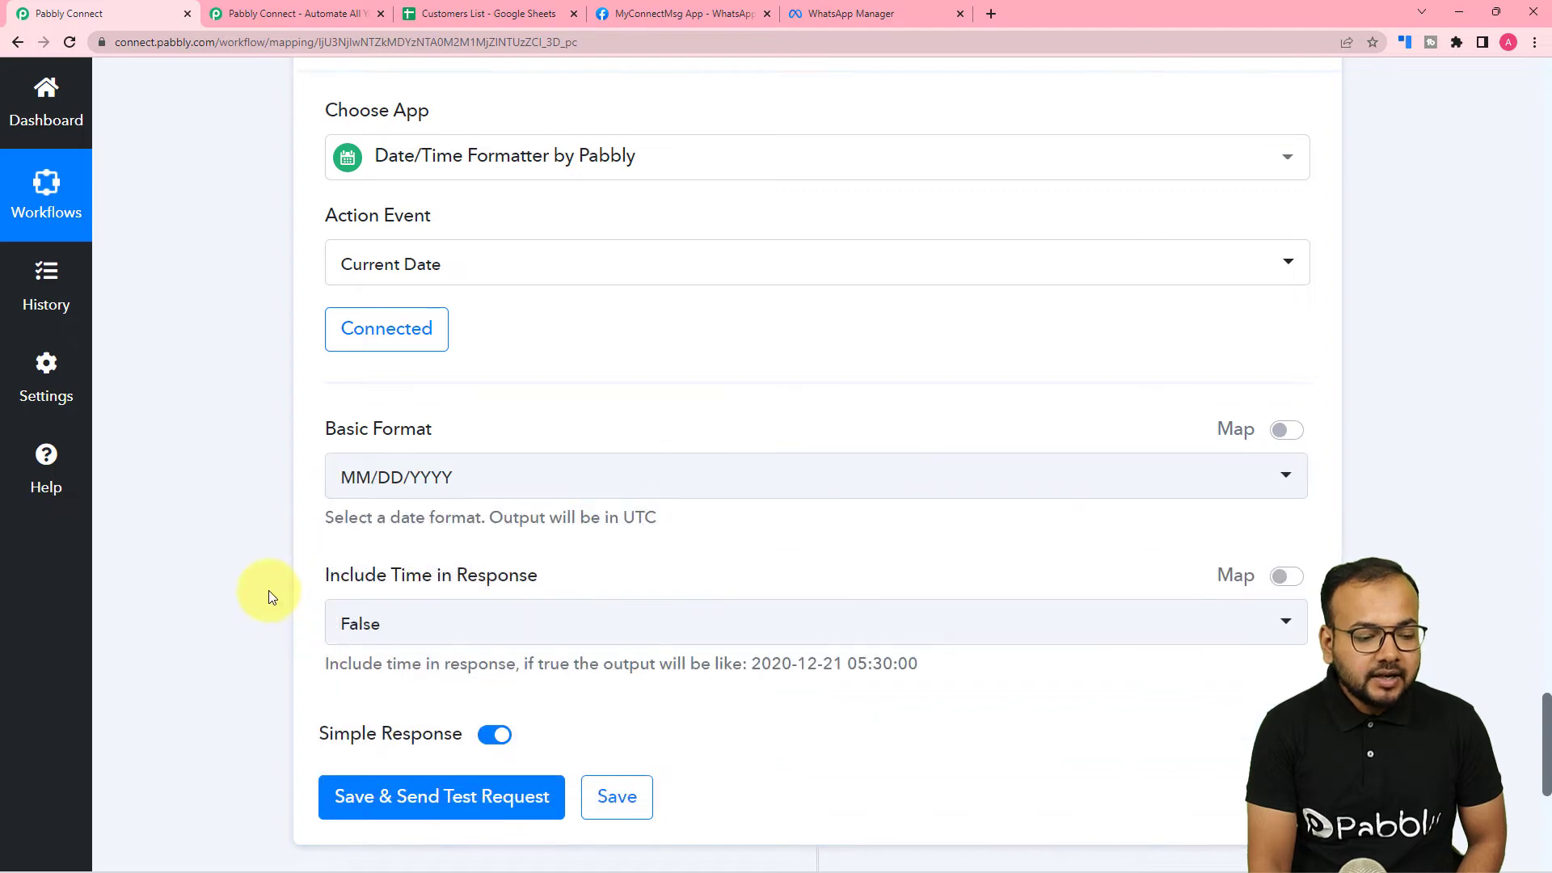
# - Save the Current Date action and send its test request
pyautogui.scroll(-2, 269, 590)
pyautogui.scroll(-3, 368, 473)
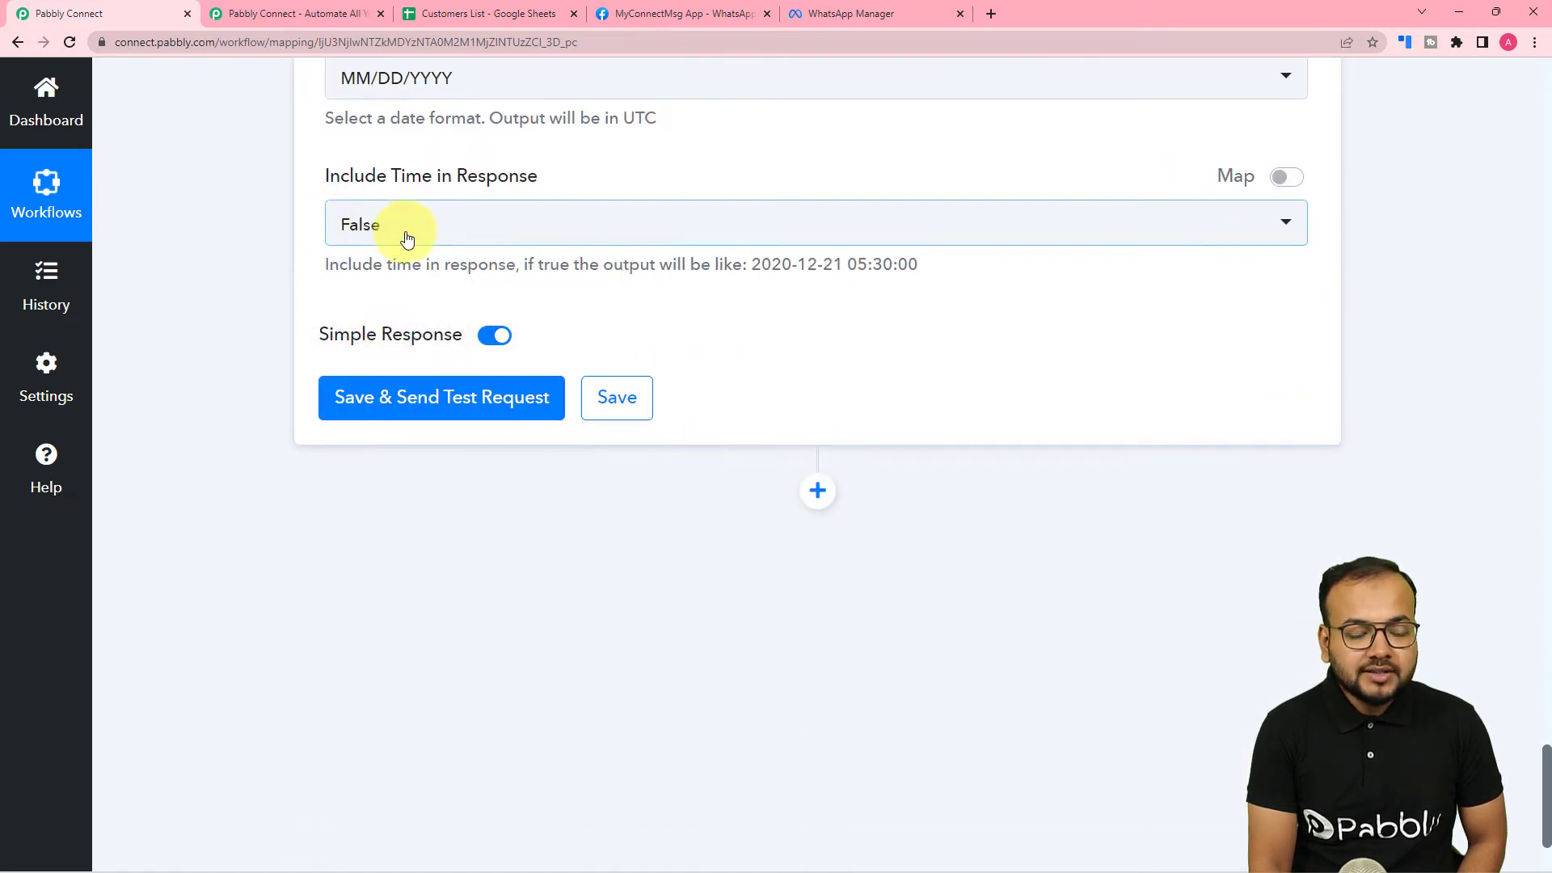
pyautogui.click(384, 399)
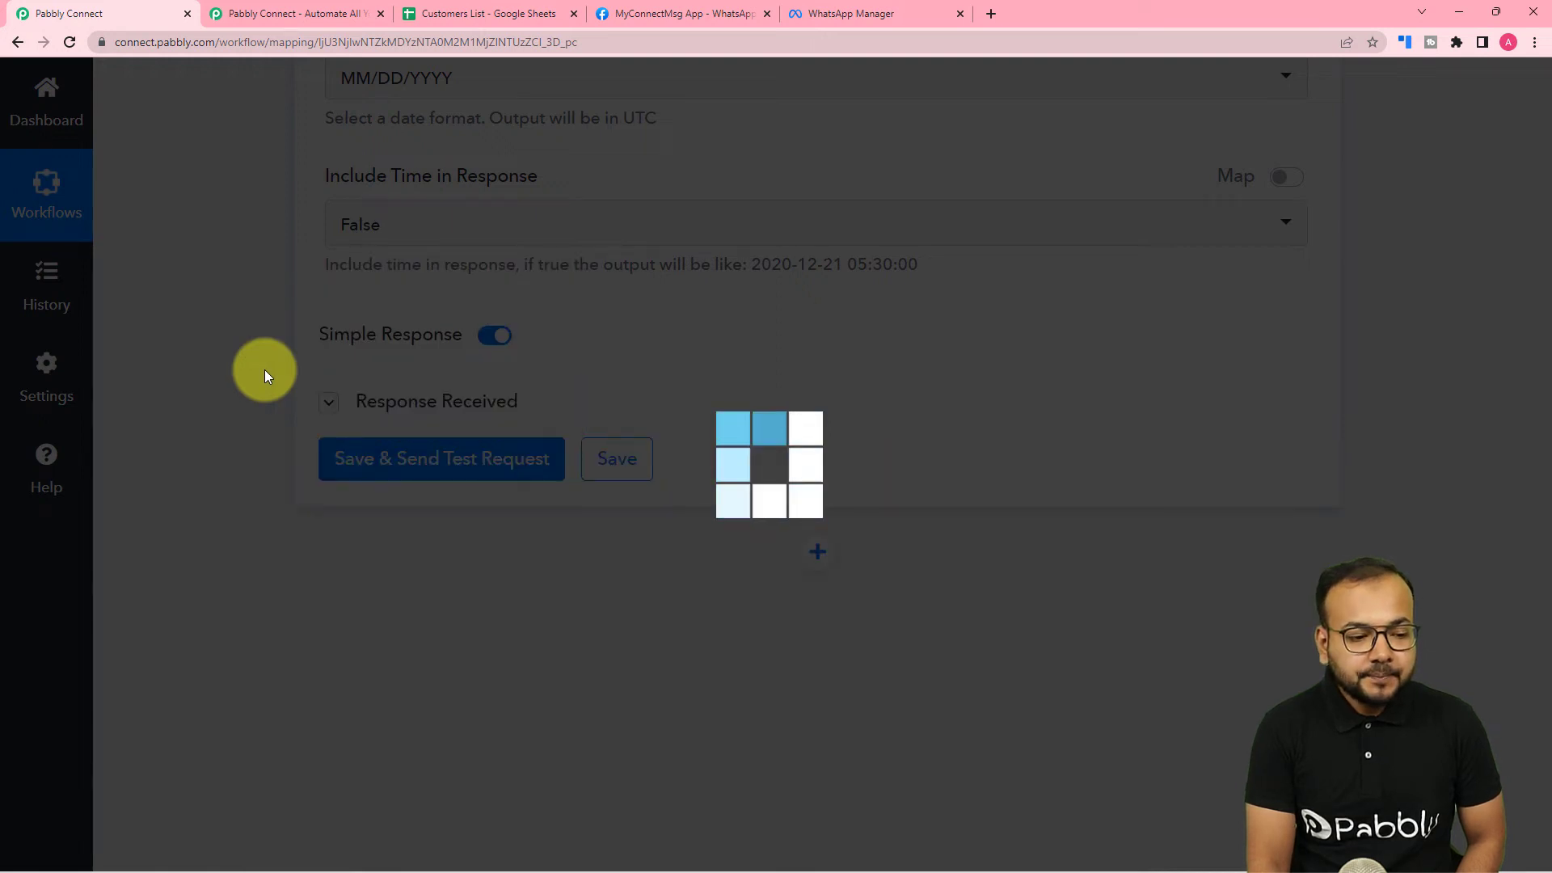
pyautogui.scroll(-3, 265, 371)
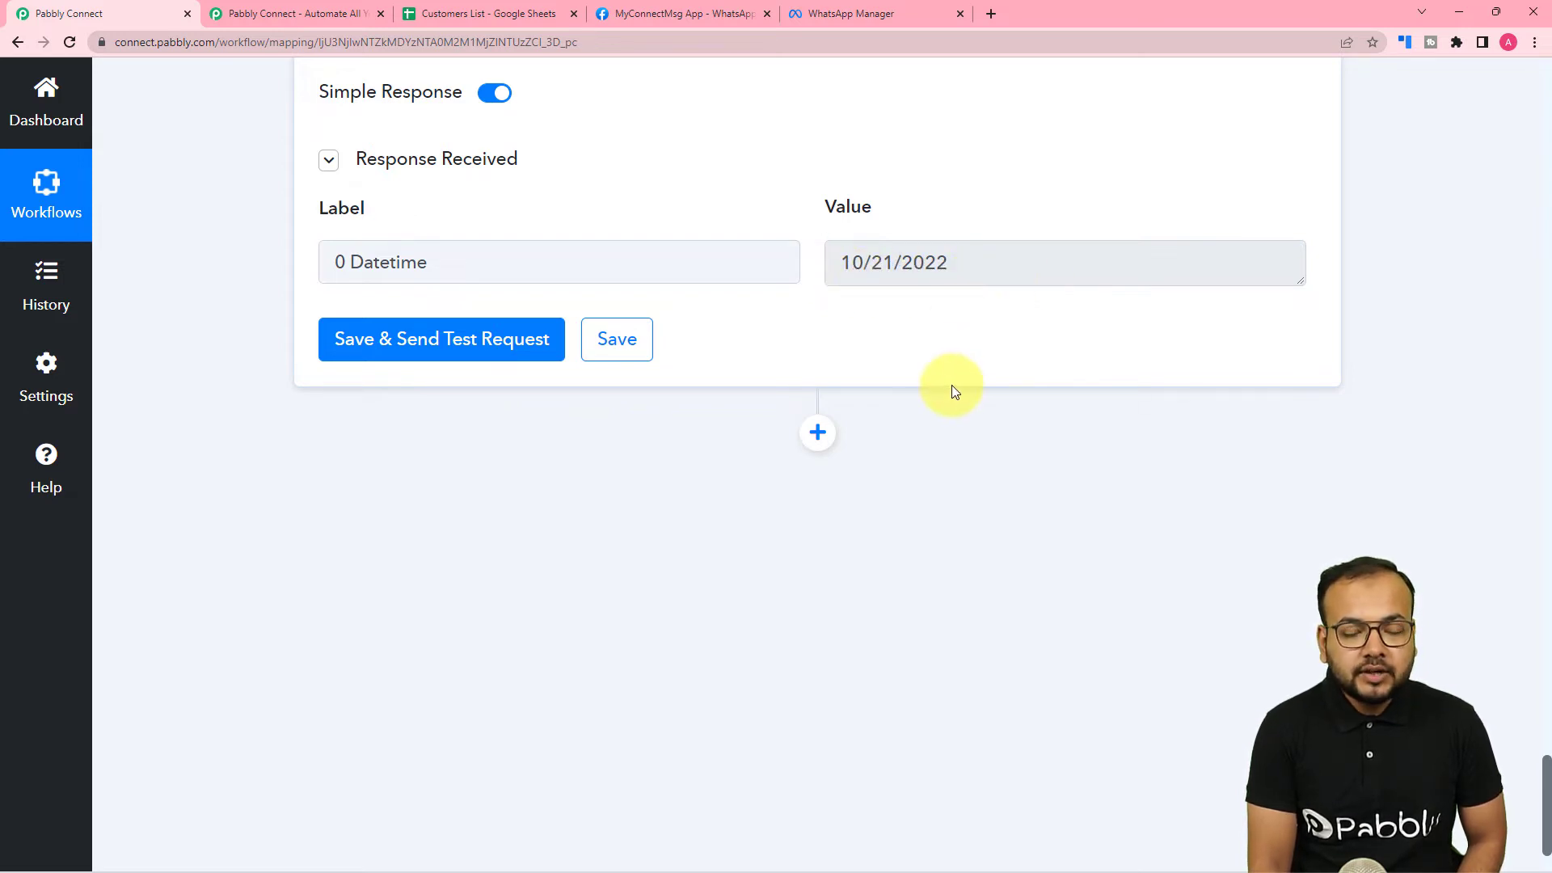
# - Add a Number Formatter by Pabbly action after the Date/Time Formatter
pyautogui.scroll(-2, 918, 486)
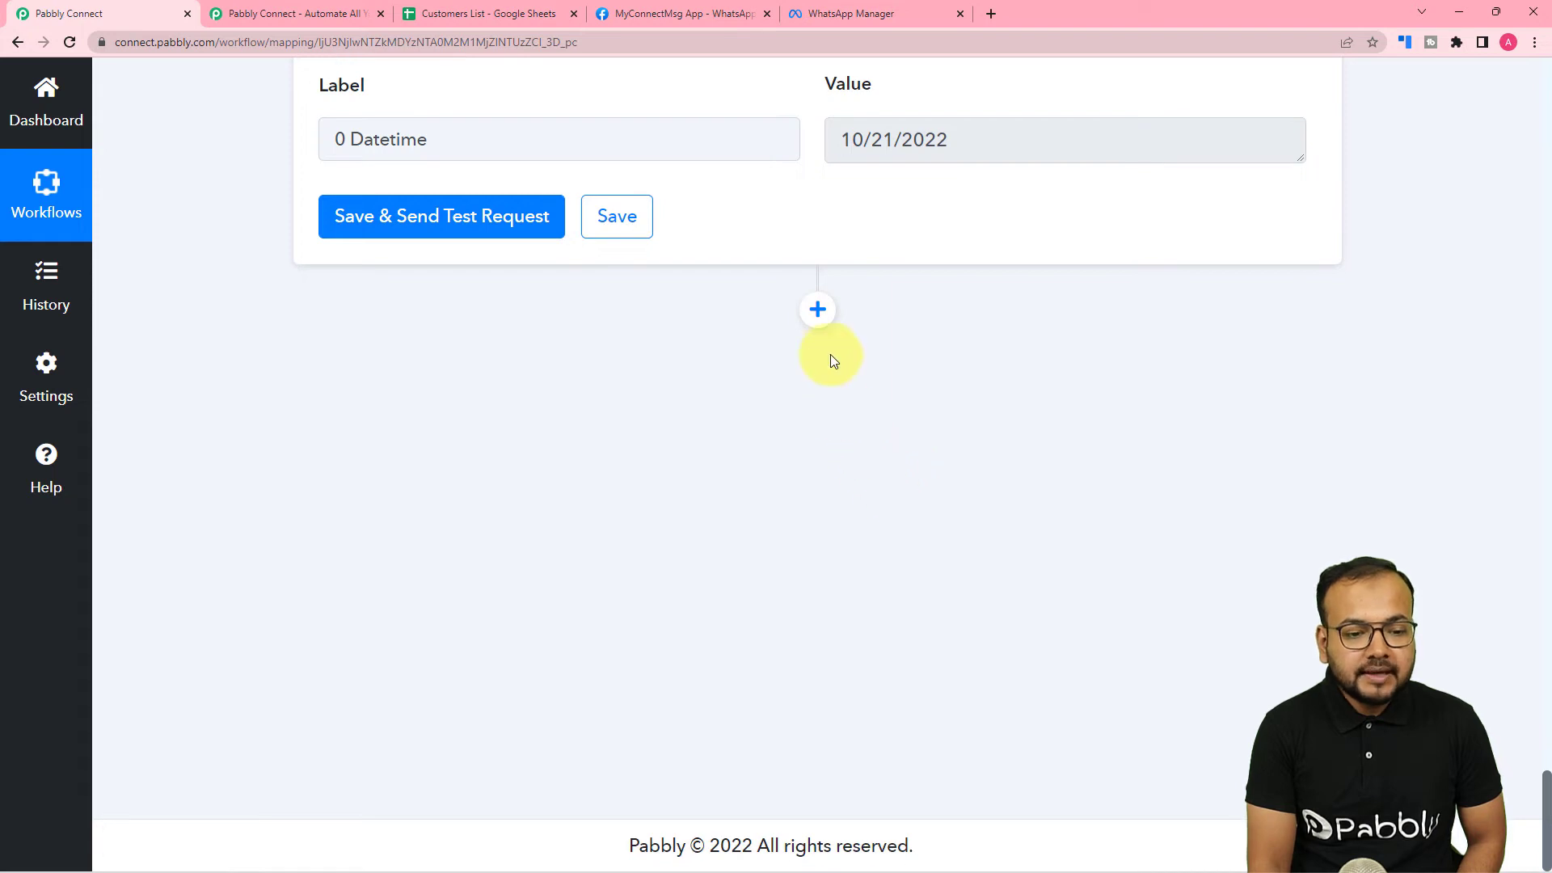
pyautogui.click(817, 309)
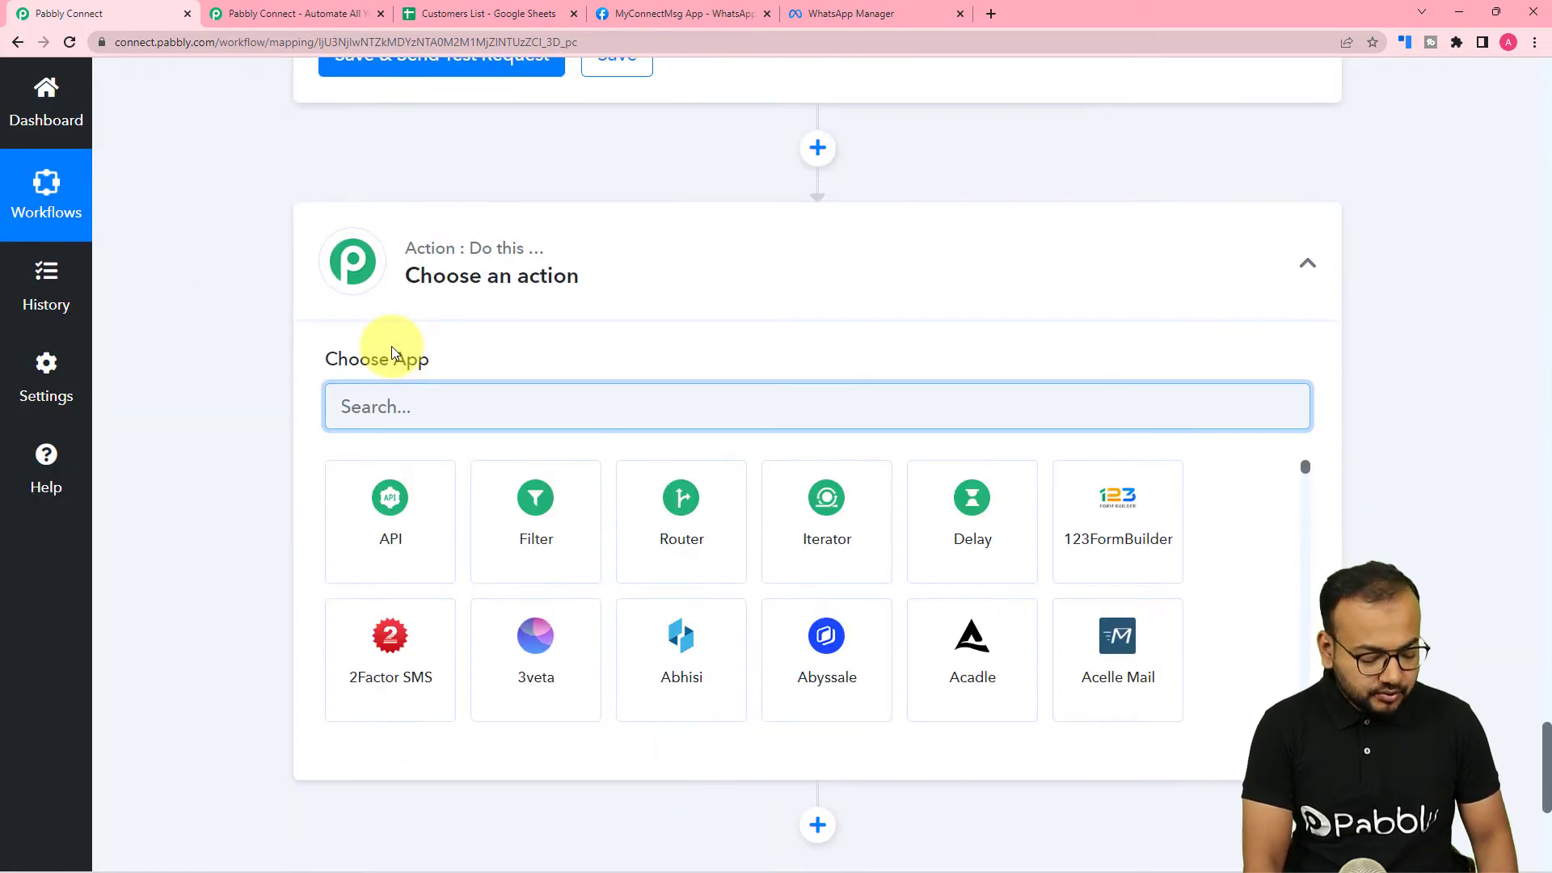
pyautogui.write('ny')
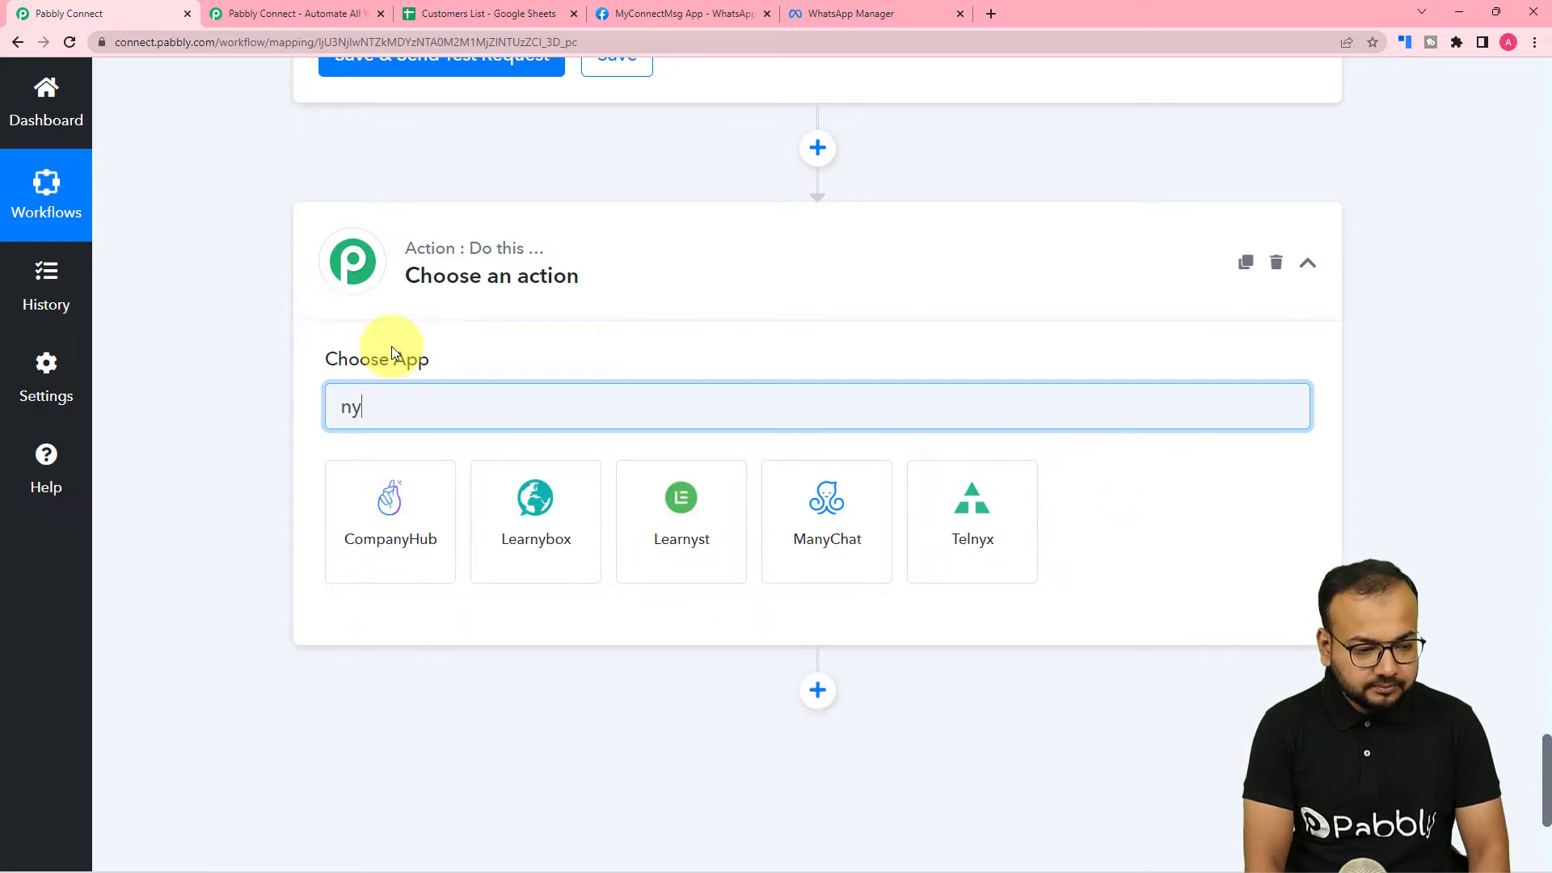
pyautogui.press('BackSpace')
pyautogui.write('um')
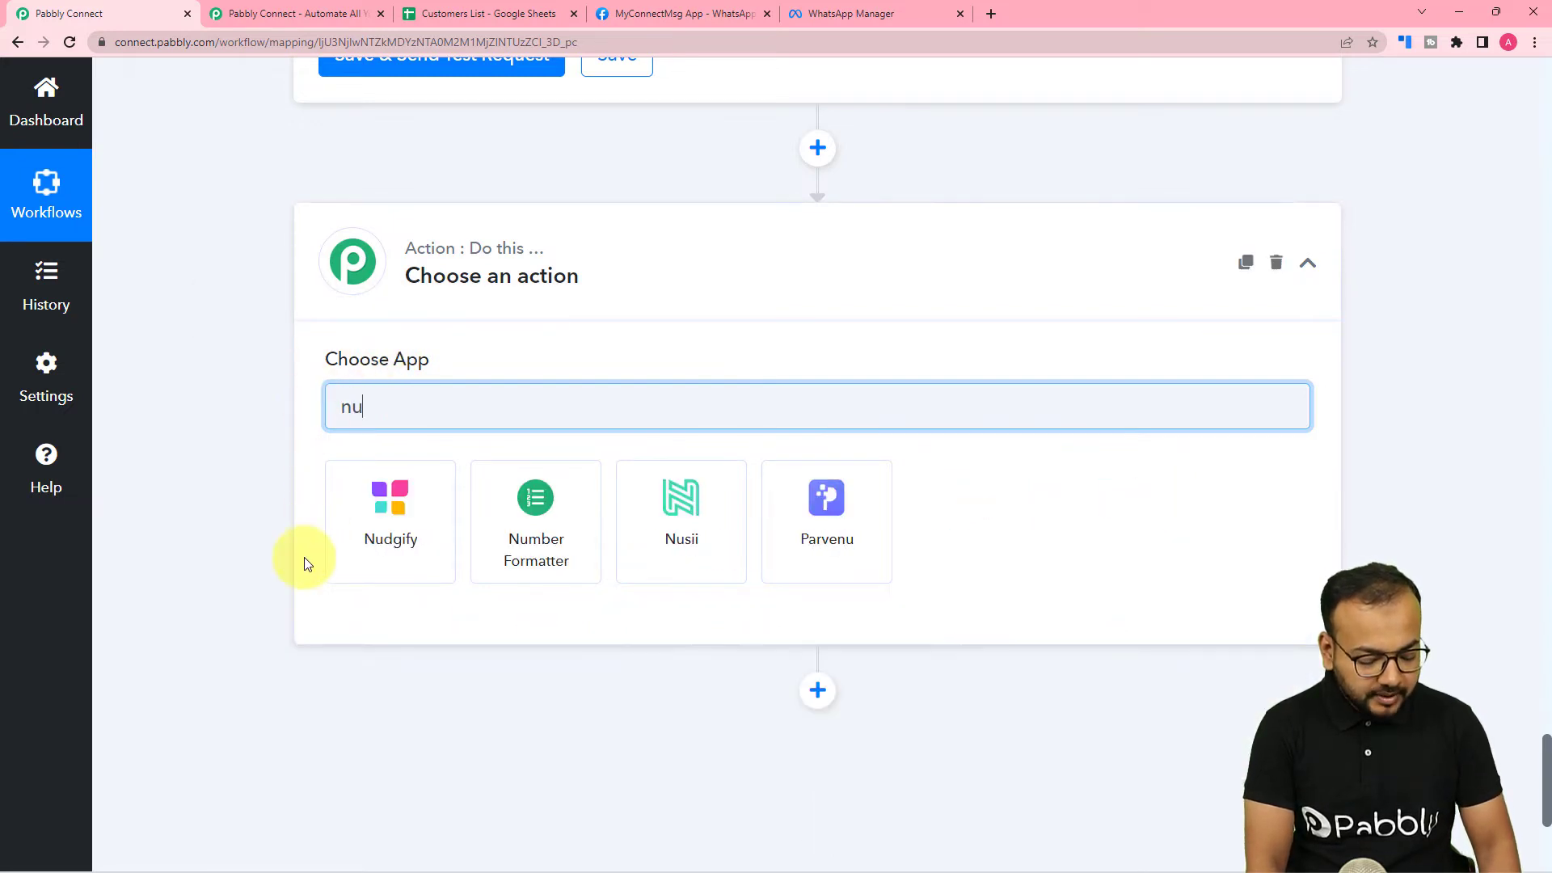
pyautogui.click(347, 562)
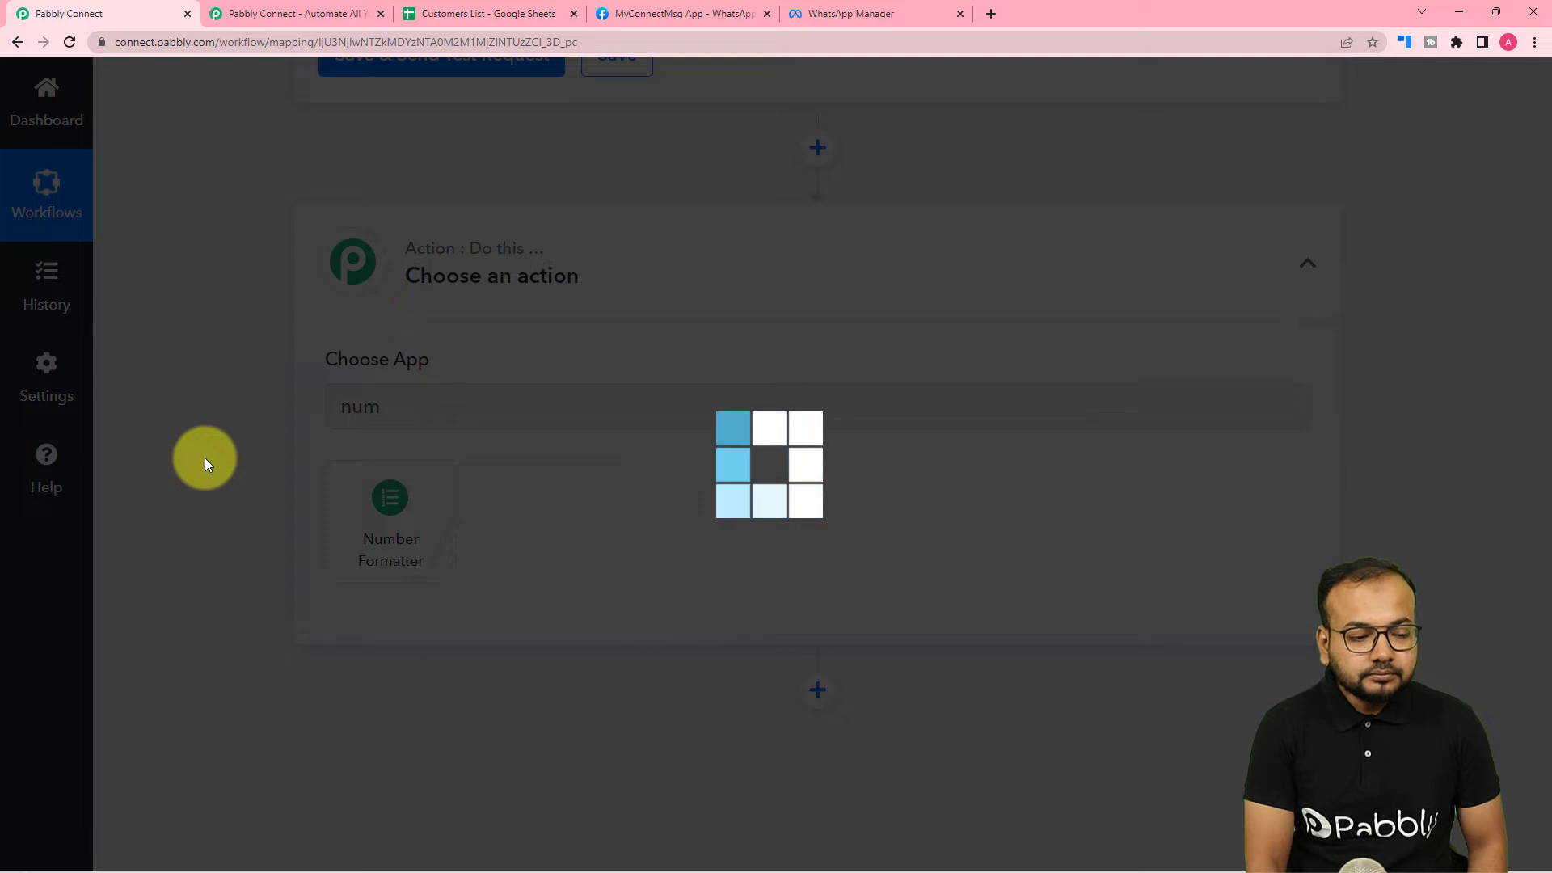
# - Set the Number Formatter's action event to Spreadsheet Formulas and connect it
pyautogui.scroll(-1, 205, 458)
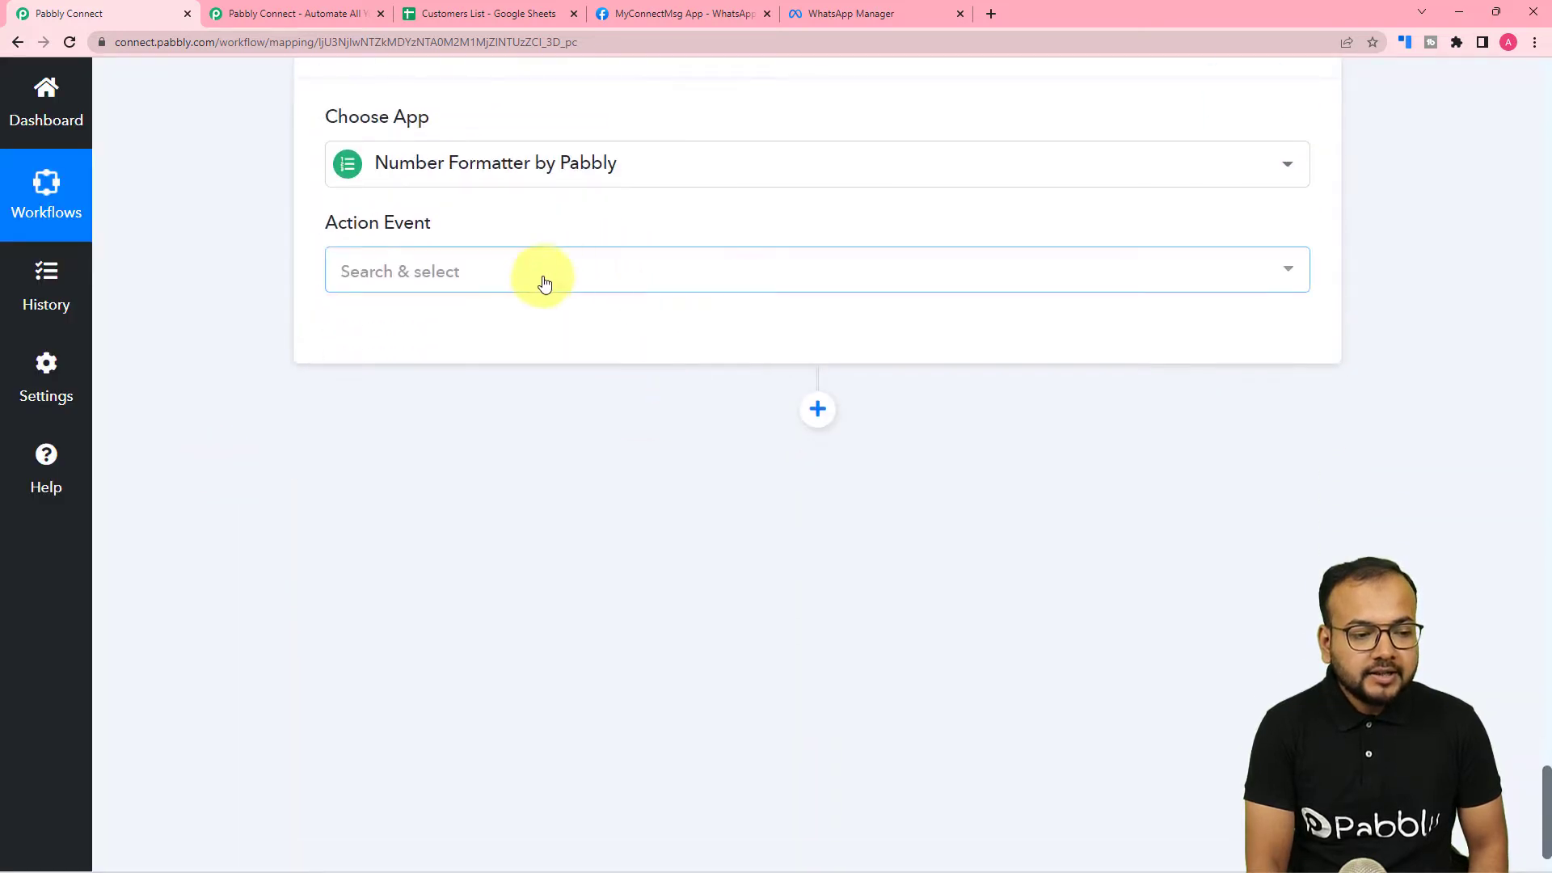
pyautogui.click(543, 279)
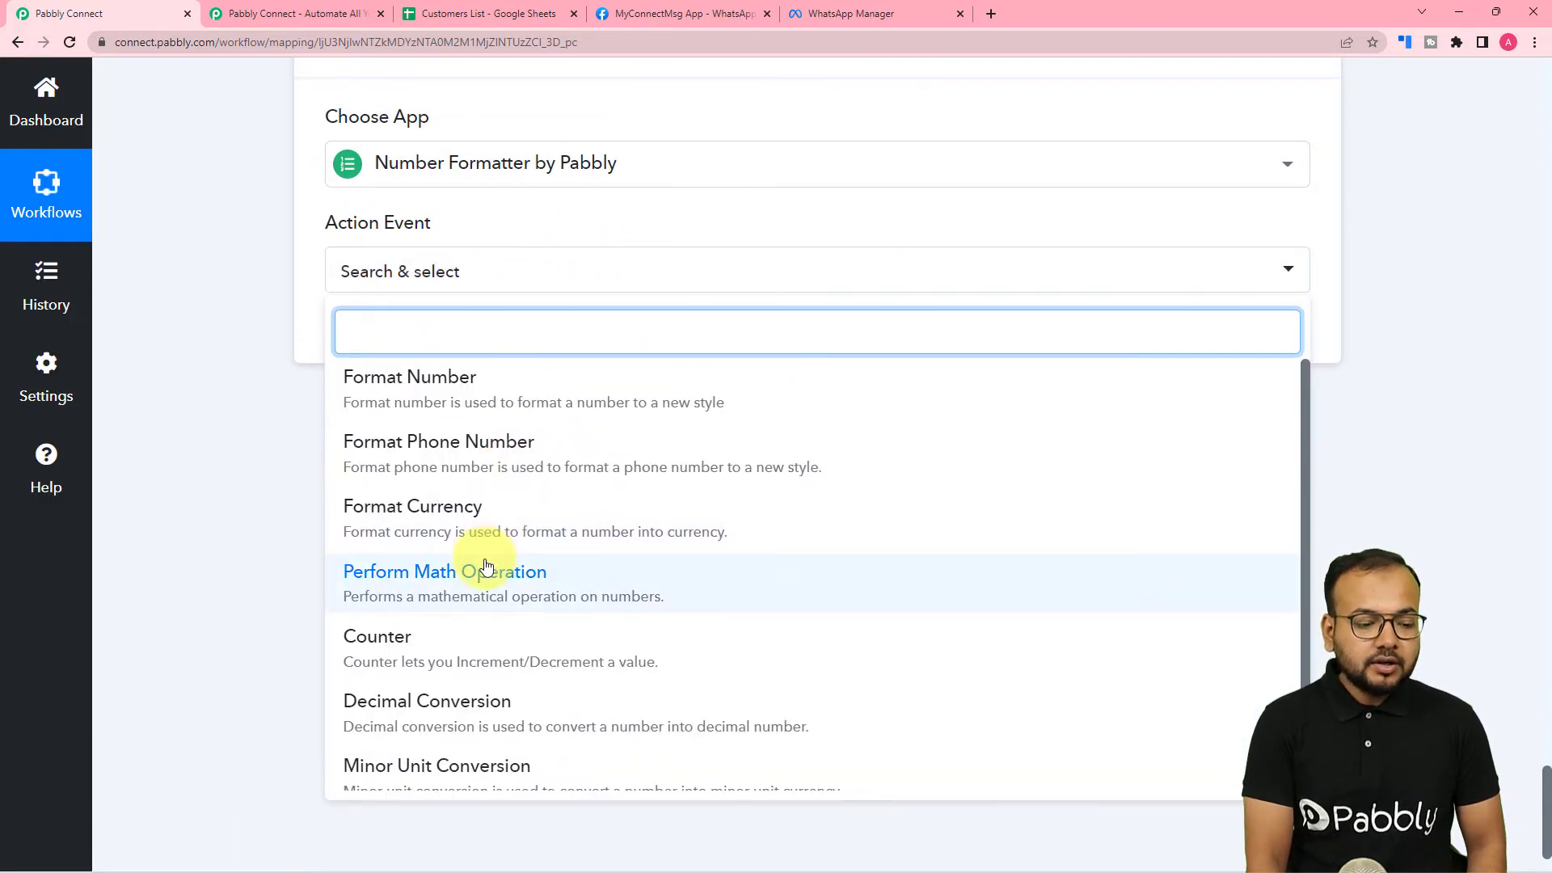
pyautogui.scroll(-1, 485, 563)
pyautogui.click(444, 746)
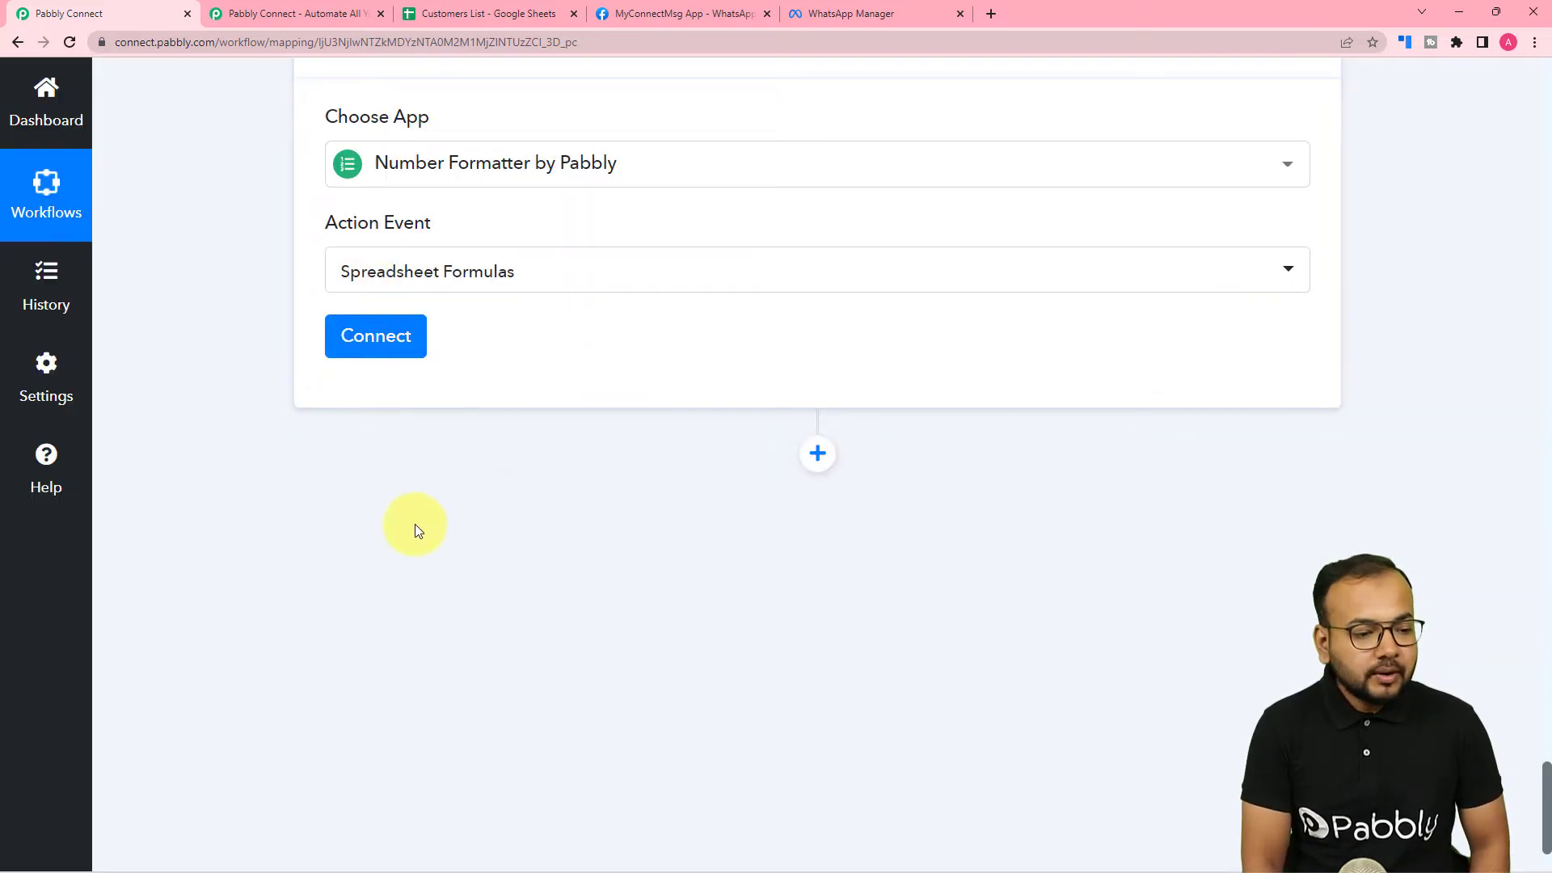
pyautogui.click(375, 349)
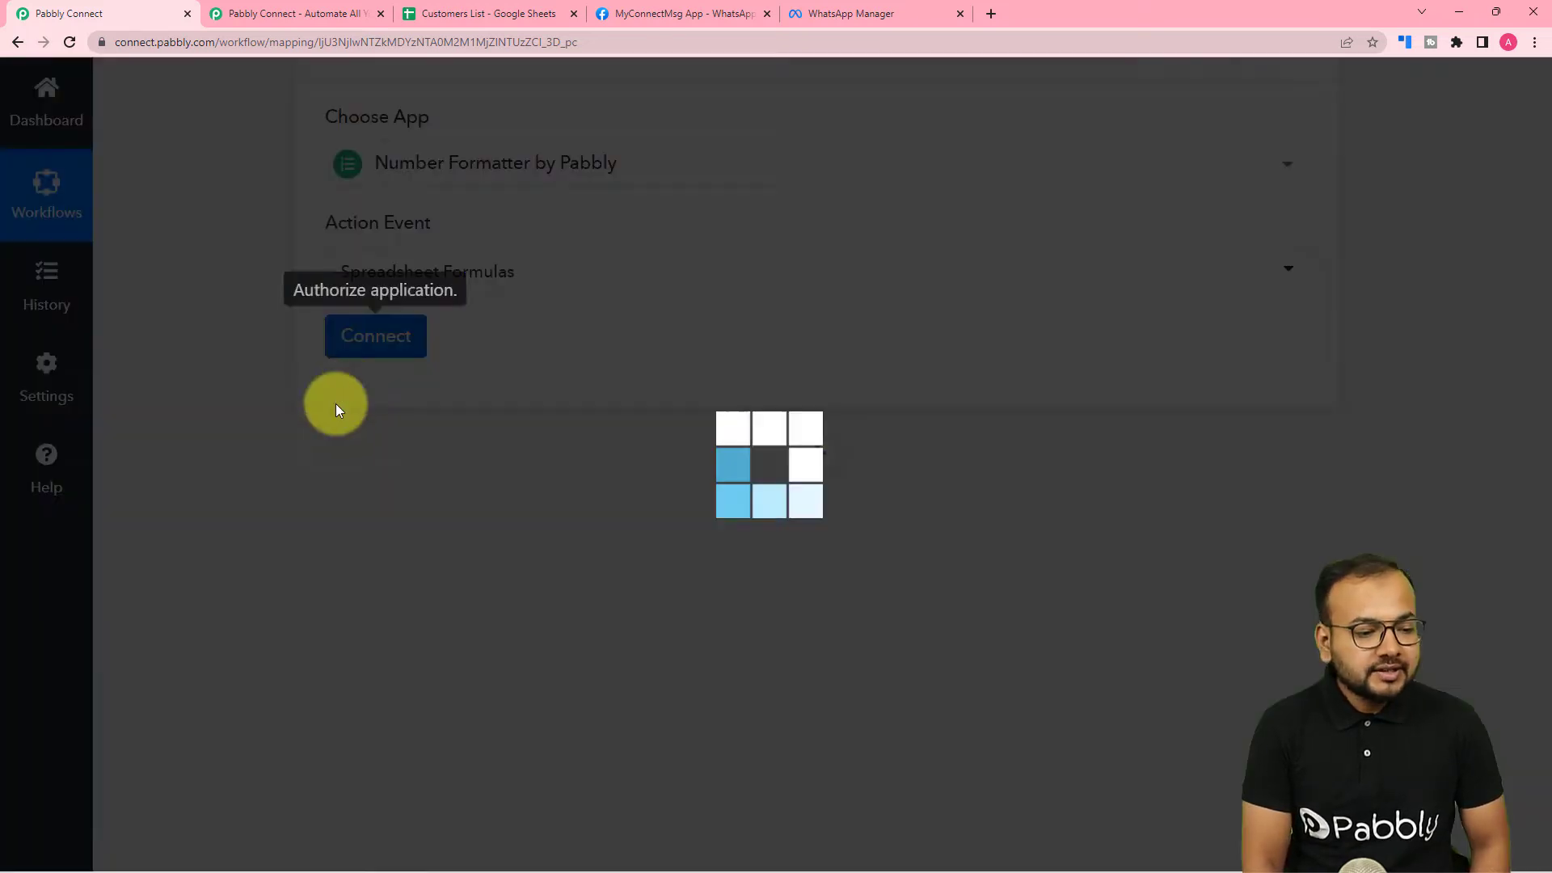
pyautogui.scroll(-1, 313, 440)
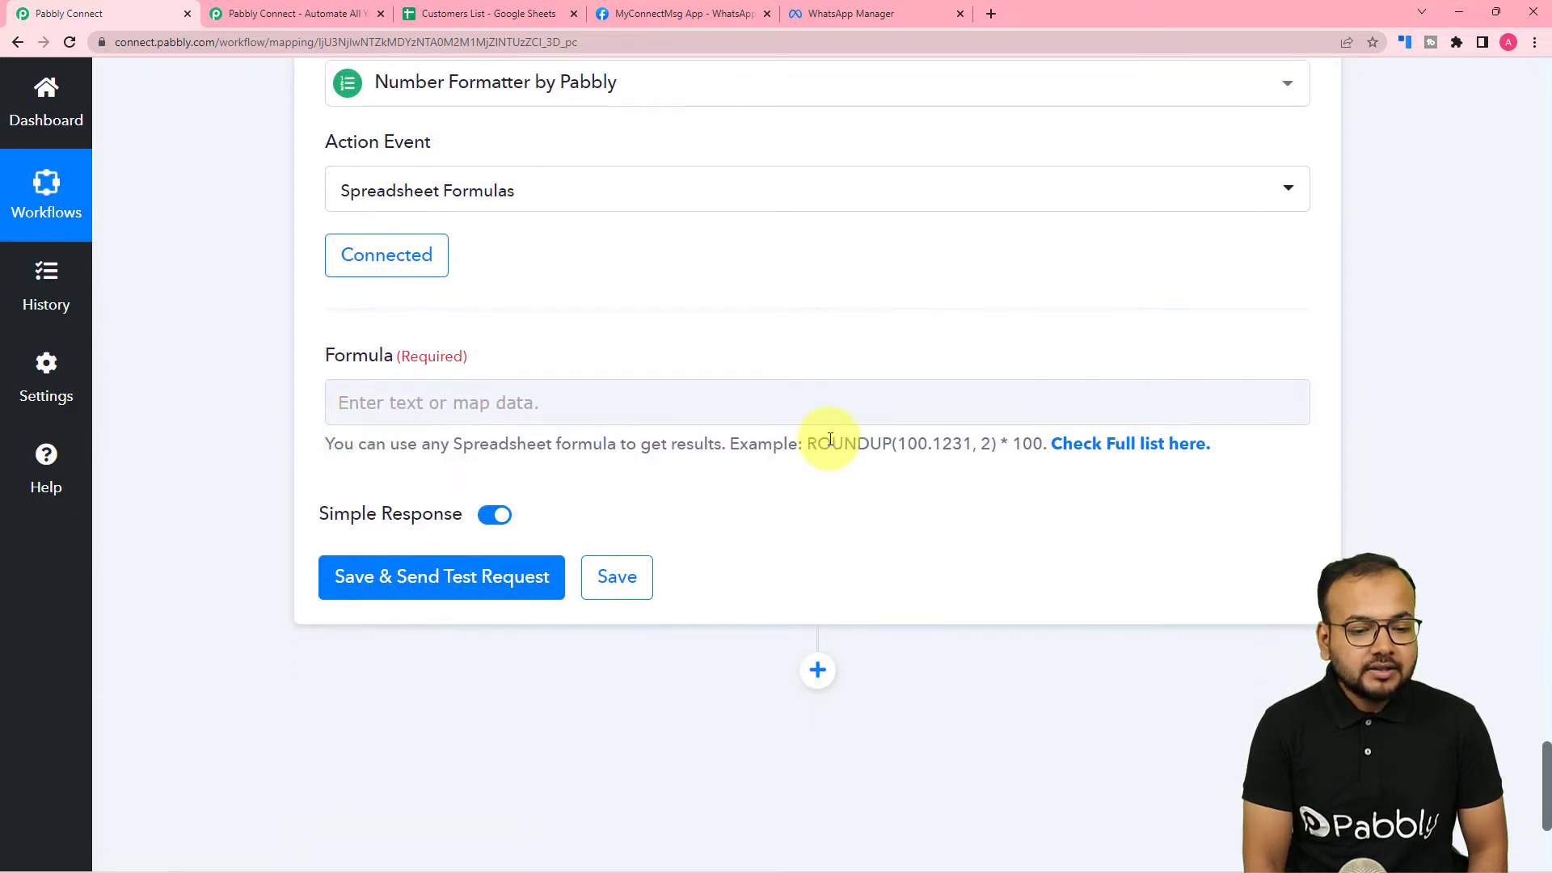
# - Open the full list of supported spreadsheet formulas and copy the DAYS example call DAYS('3/15/11', '2/1/11')
pyautogui.click(731, 388)
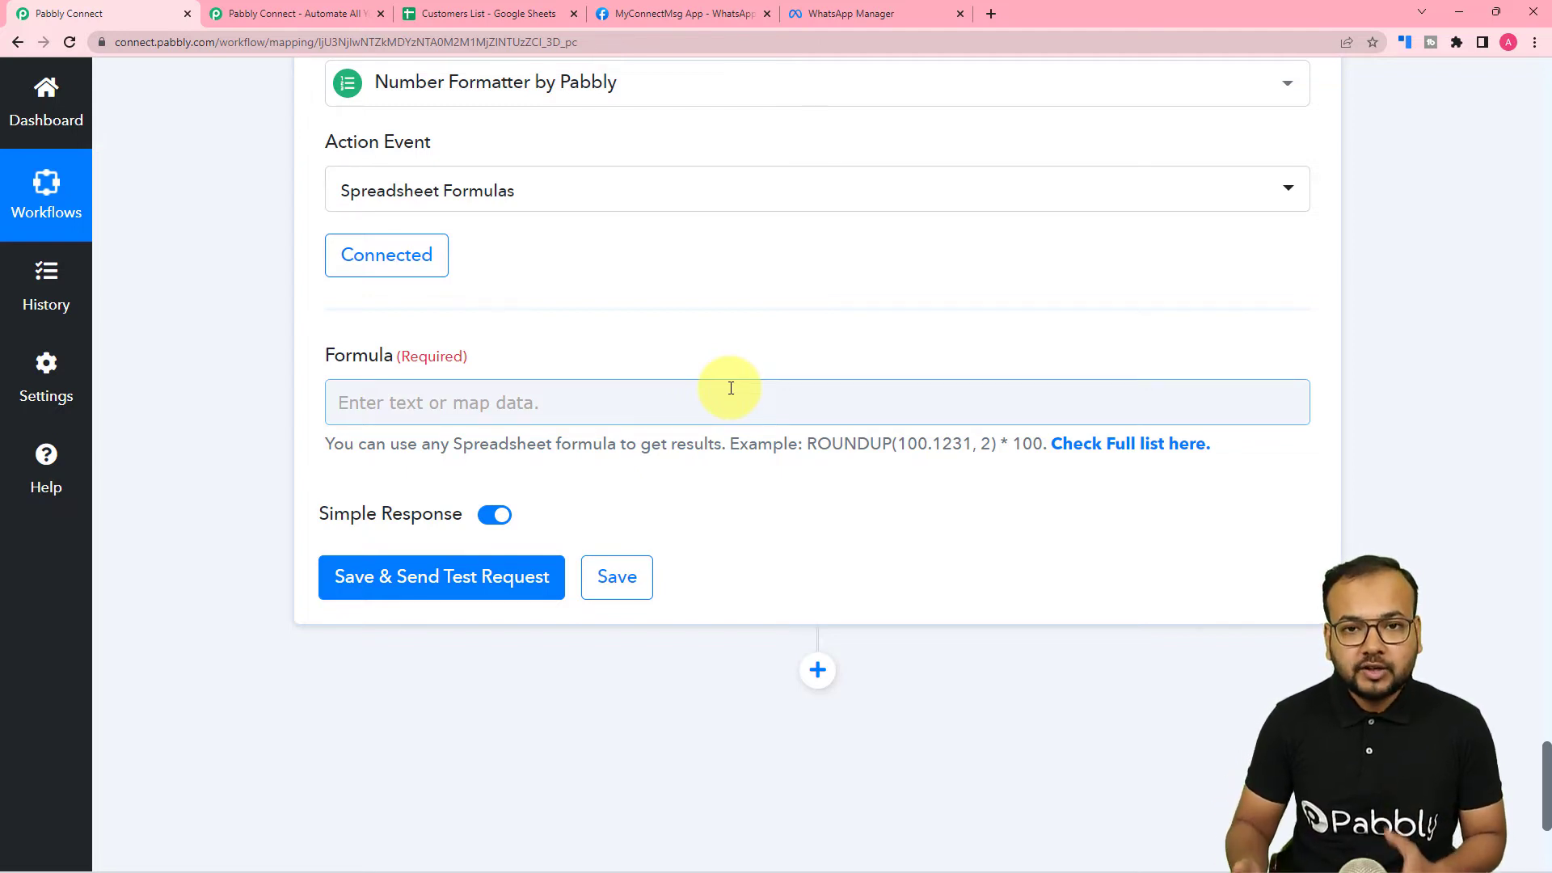
pyautogui.click(1140, 449)
pyautogui.scroll(-8, 658, 312)
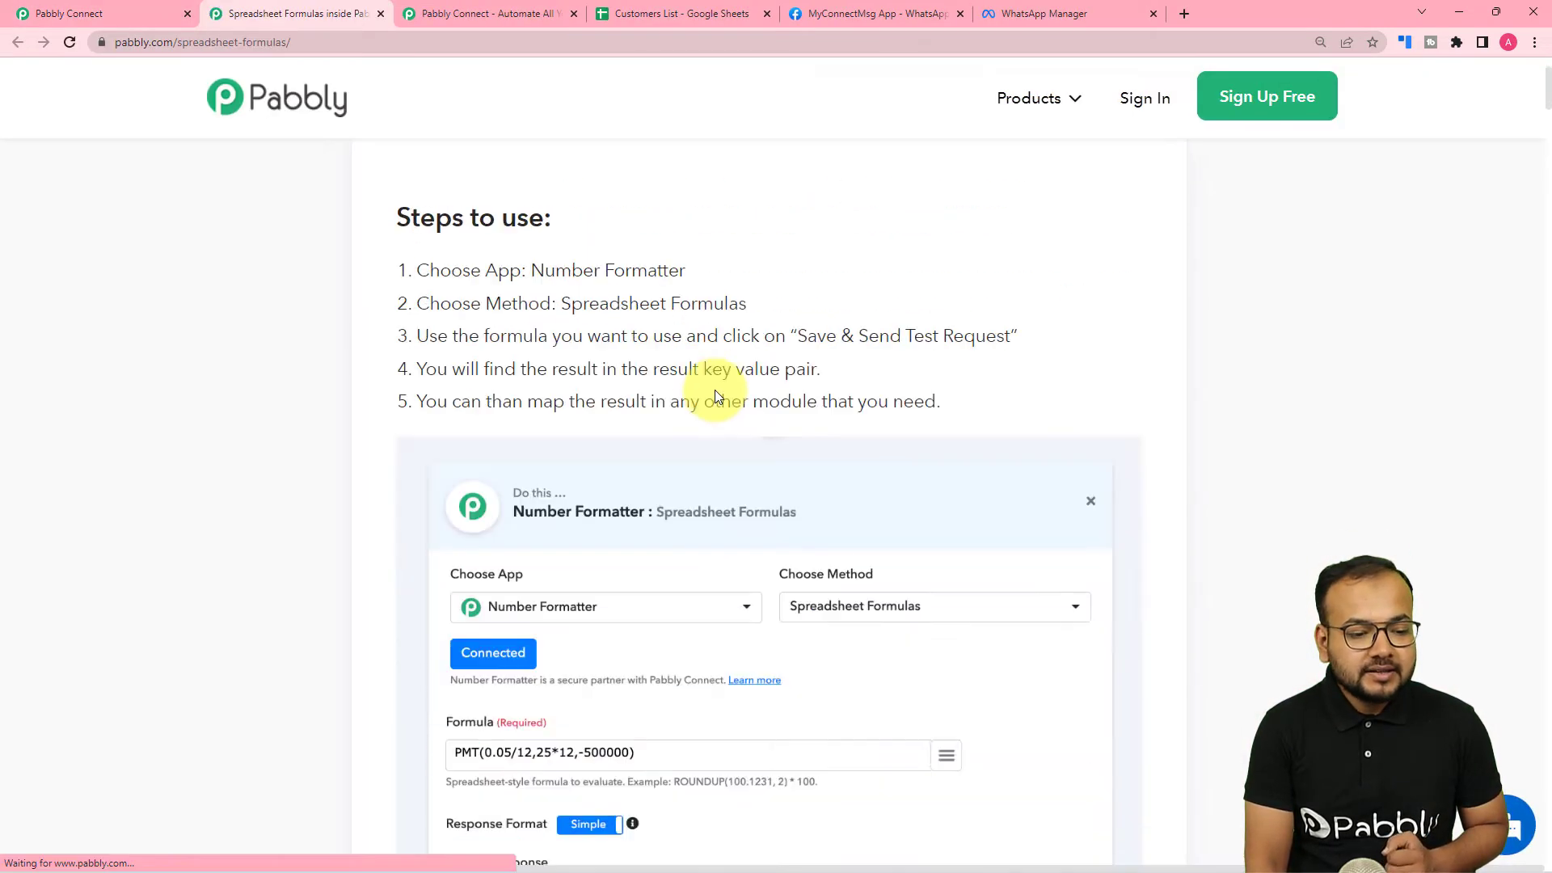
pyautogui.scroll(-13, 714, 396)
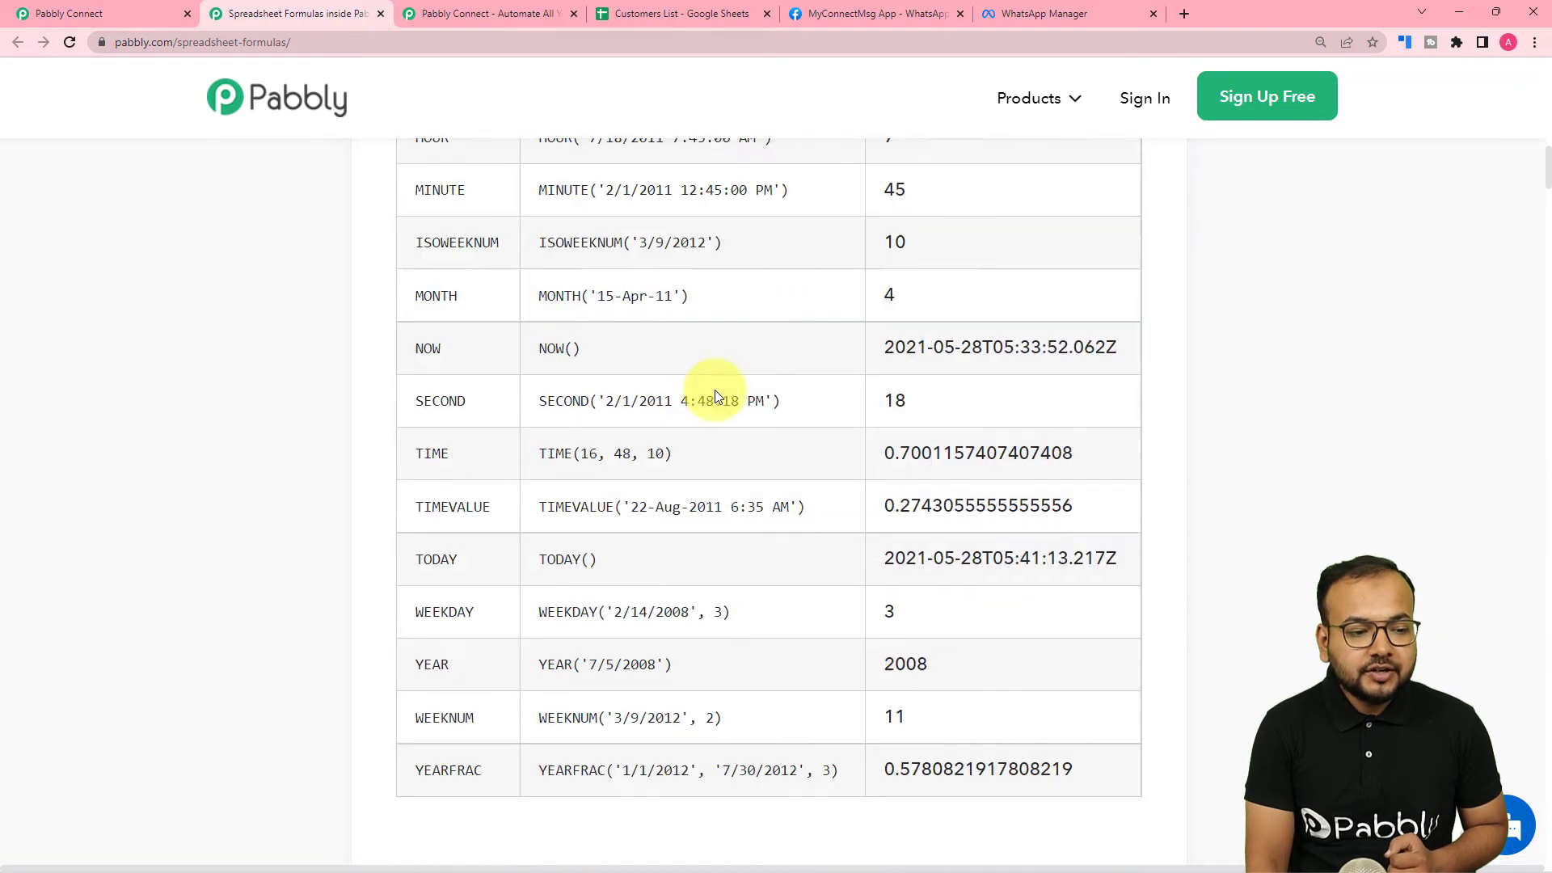
pyautogui.scroll(5, 715, 396)
pyautogui.scroll(1, 715, 390)
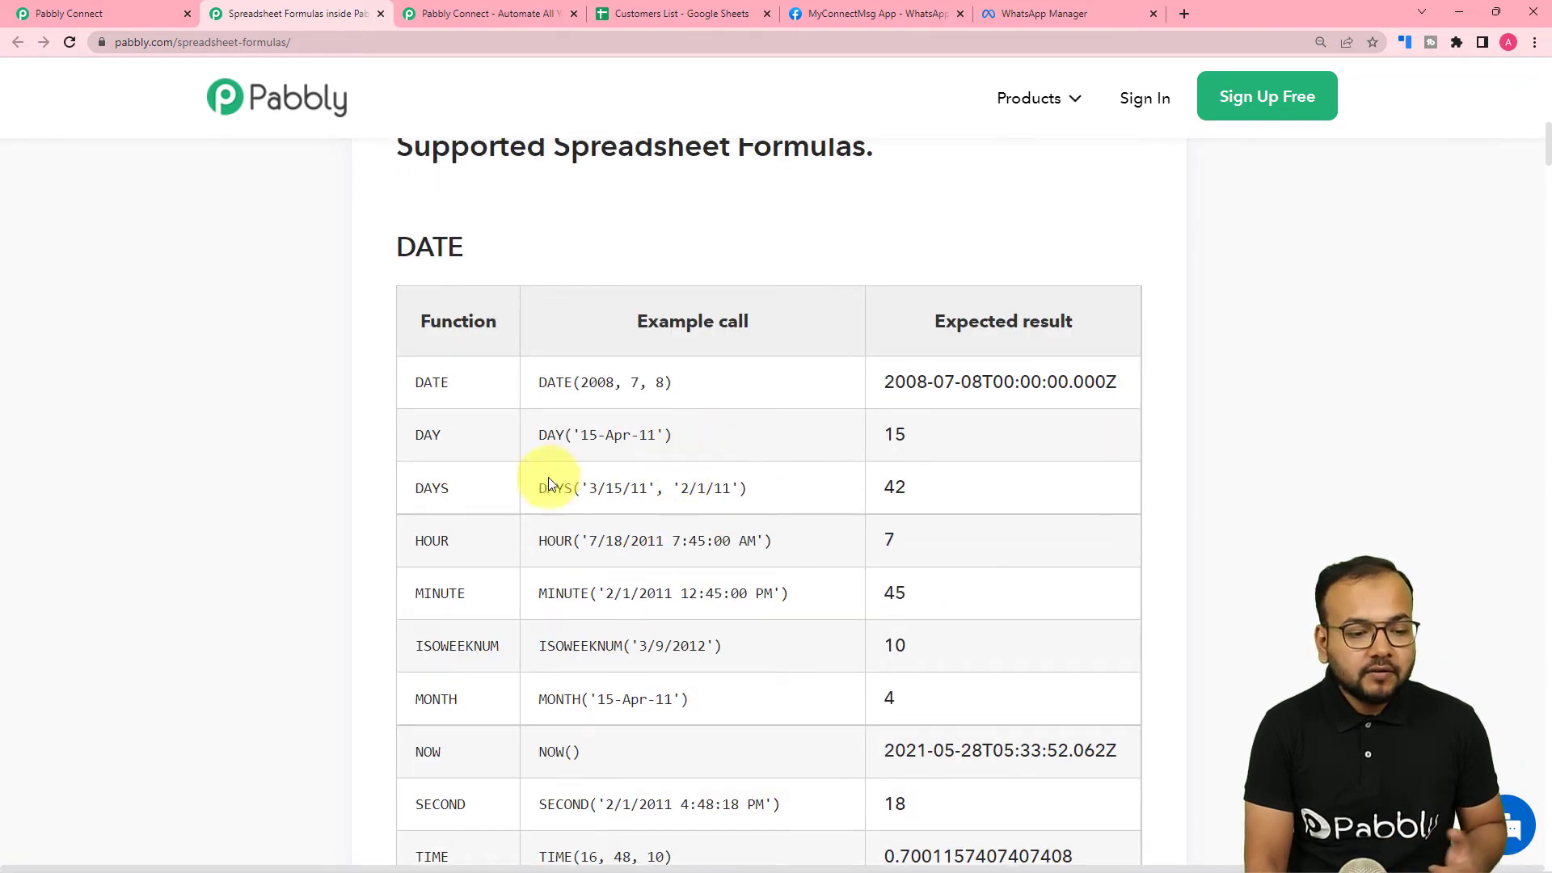
pyautogui.moveTo(537, 490); pyautogui.dragTo(745, 501)
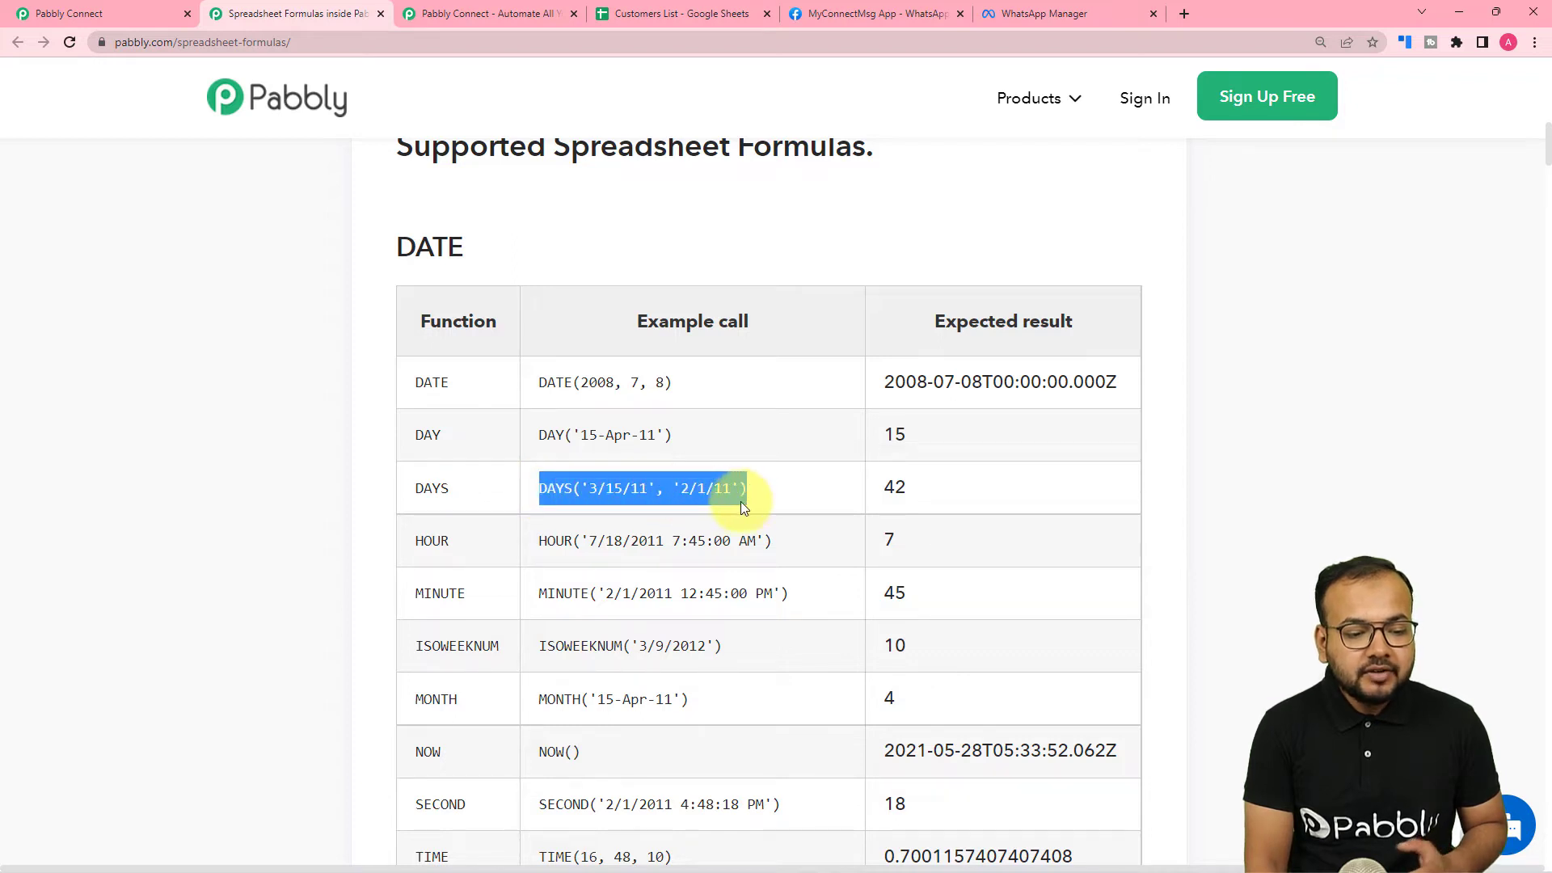
pyautogui.rightClick(589, 500)
pyautogui.click(633, 522)
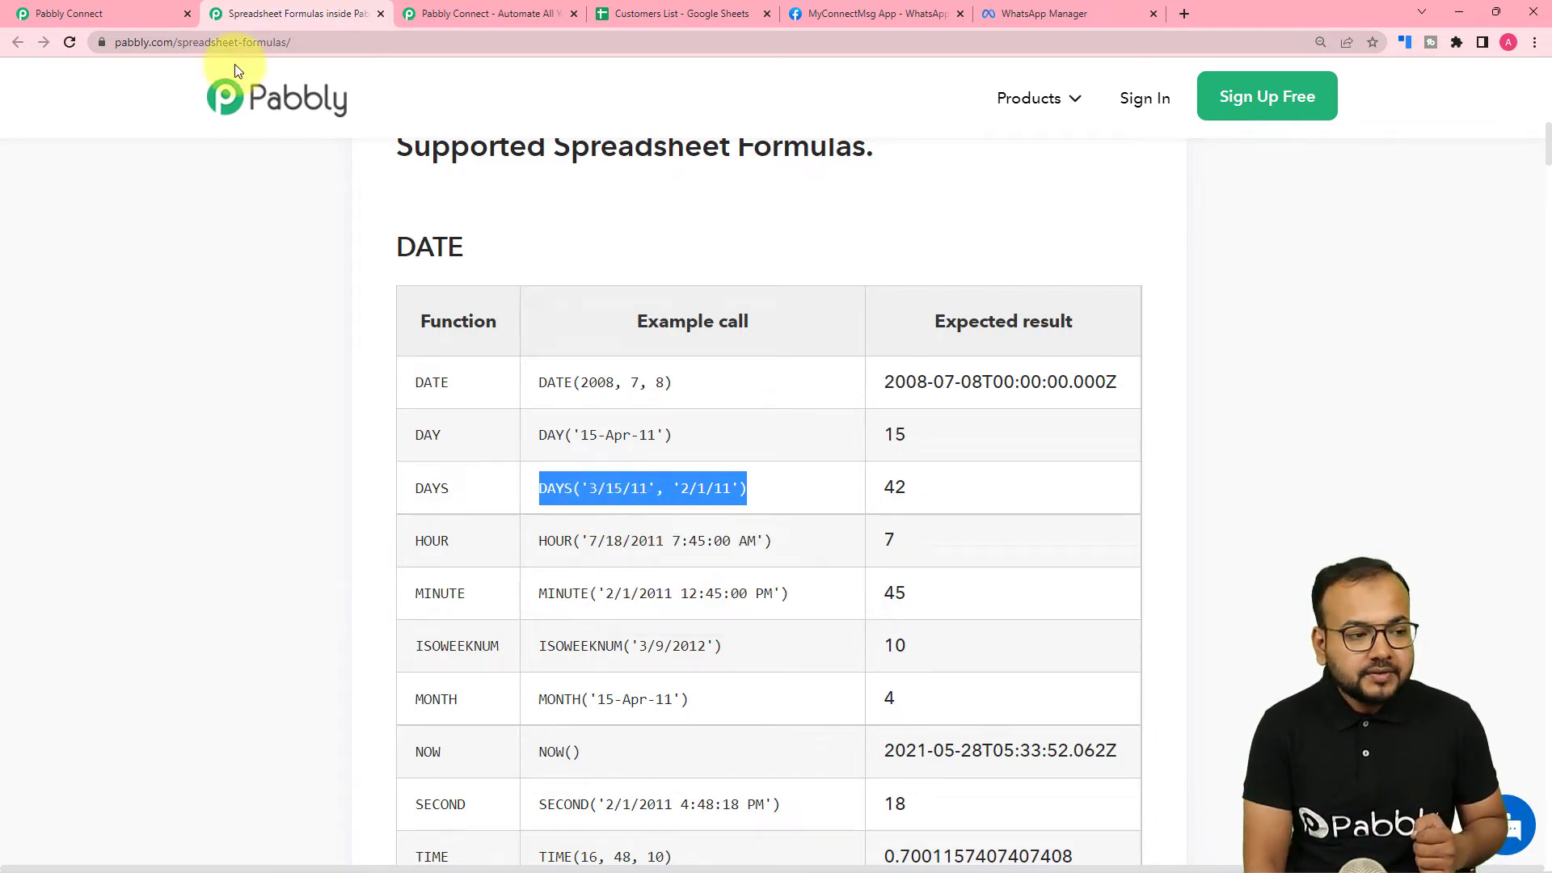
# - Return to the workflow and paste the copied DAYS example call into the Number Formatter's Formula field
pyautogui.click(149, 10)
pyautogui.rightClick(419, 396)
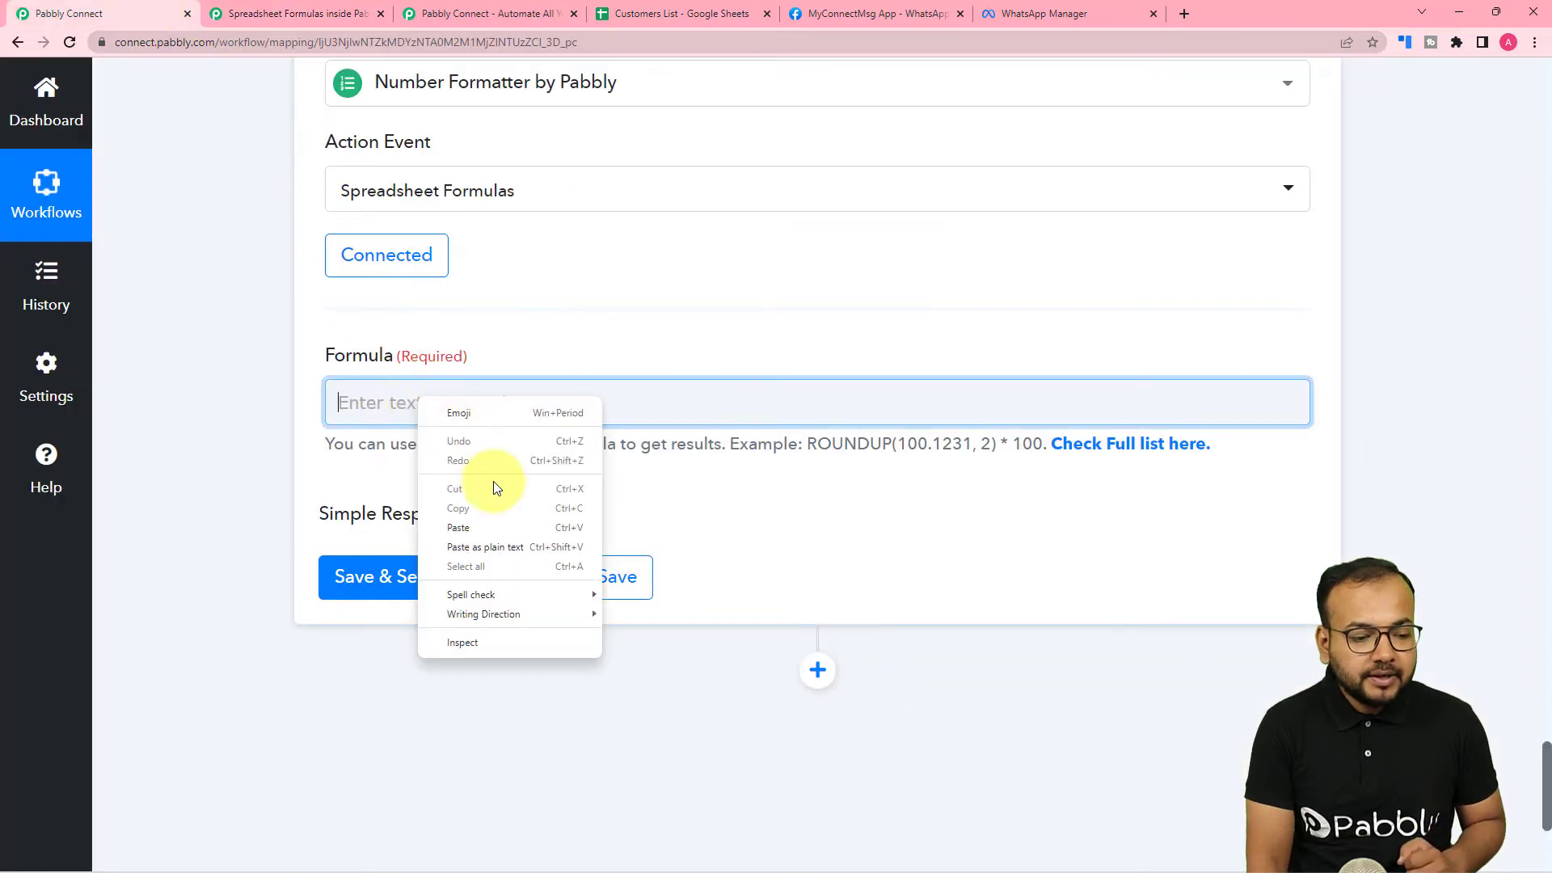
pyautogui.click(478, 530)
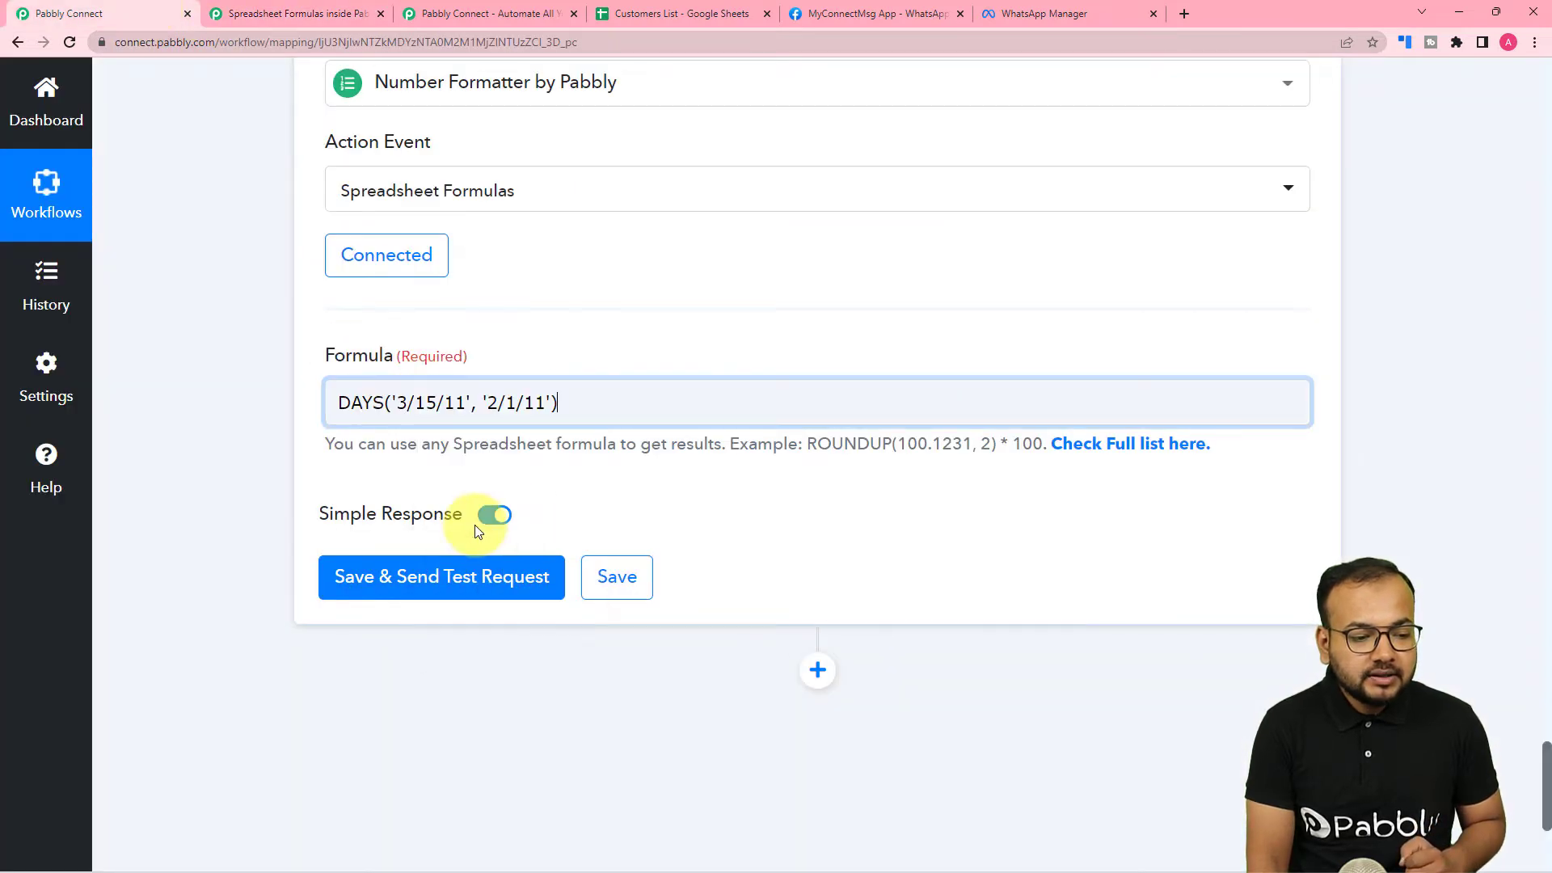
# - Remove both sample dates from the DAYS formula, keeping the quotation marks and comma
pyautogui.click(463, 402)
pyautogui.press('BackSpace')
pyautogui.press('BackSpace')
pyautogui.press('BackSpace')
pyautogui.press('BackSpace')
pyautogui.press('BackSpace')
pyautogui.press('BackSpace')
pyautogui.press('BackSpace')
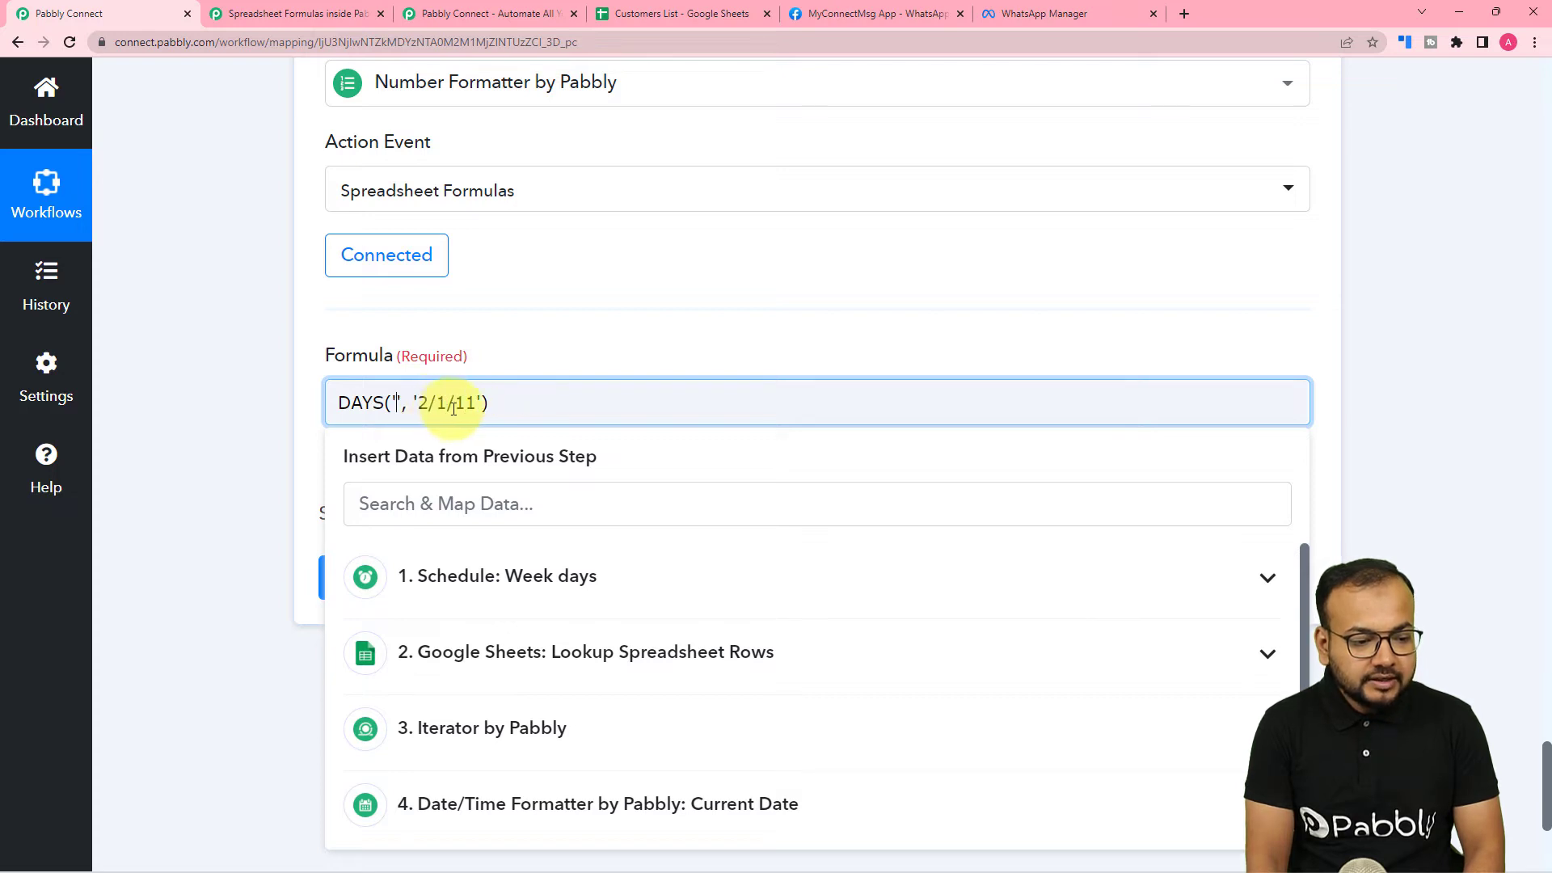
pyautogui.press('BackSpace')
pyautogui.press('BackSpace')
pyautogui.press('BackSpace')
pyautogui.press('BackSpace')
pyautogui.press('BackSpace')
pyautogui.press('BackSpace')
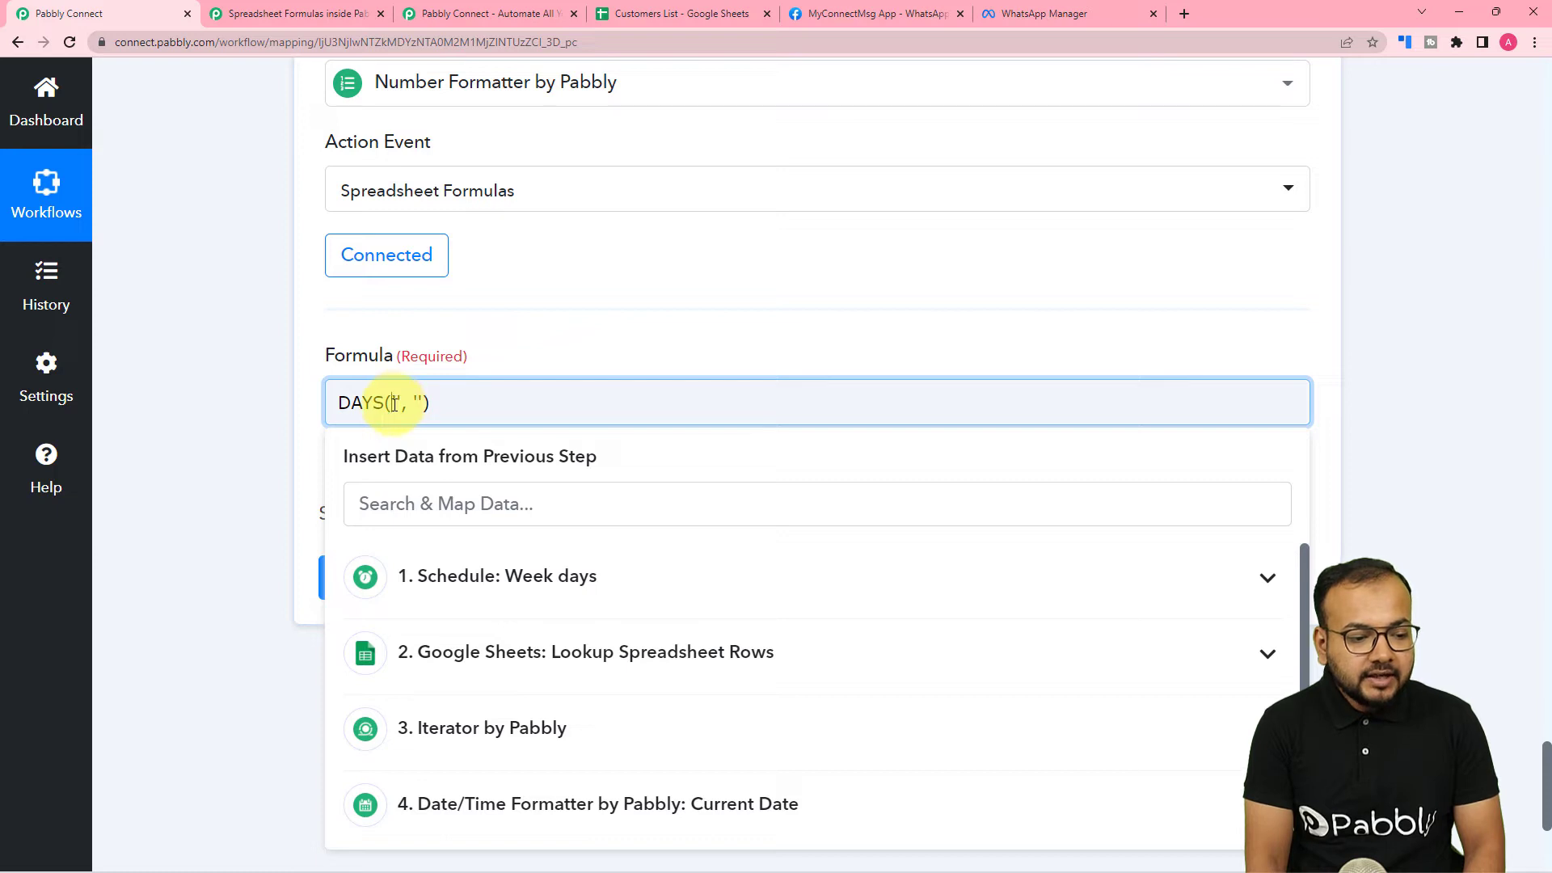
# - Map the Iterator's RowValue Due Date inside the first pair of quotes in the DAYS formula
pyautogui.click(397, 402)
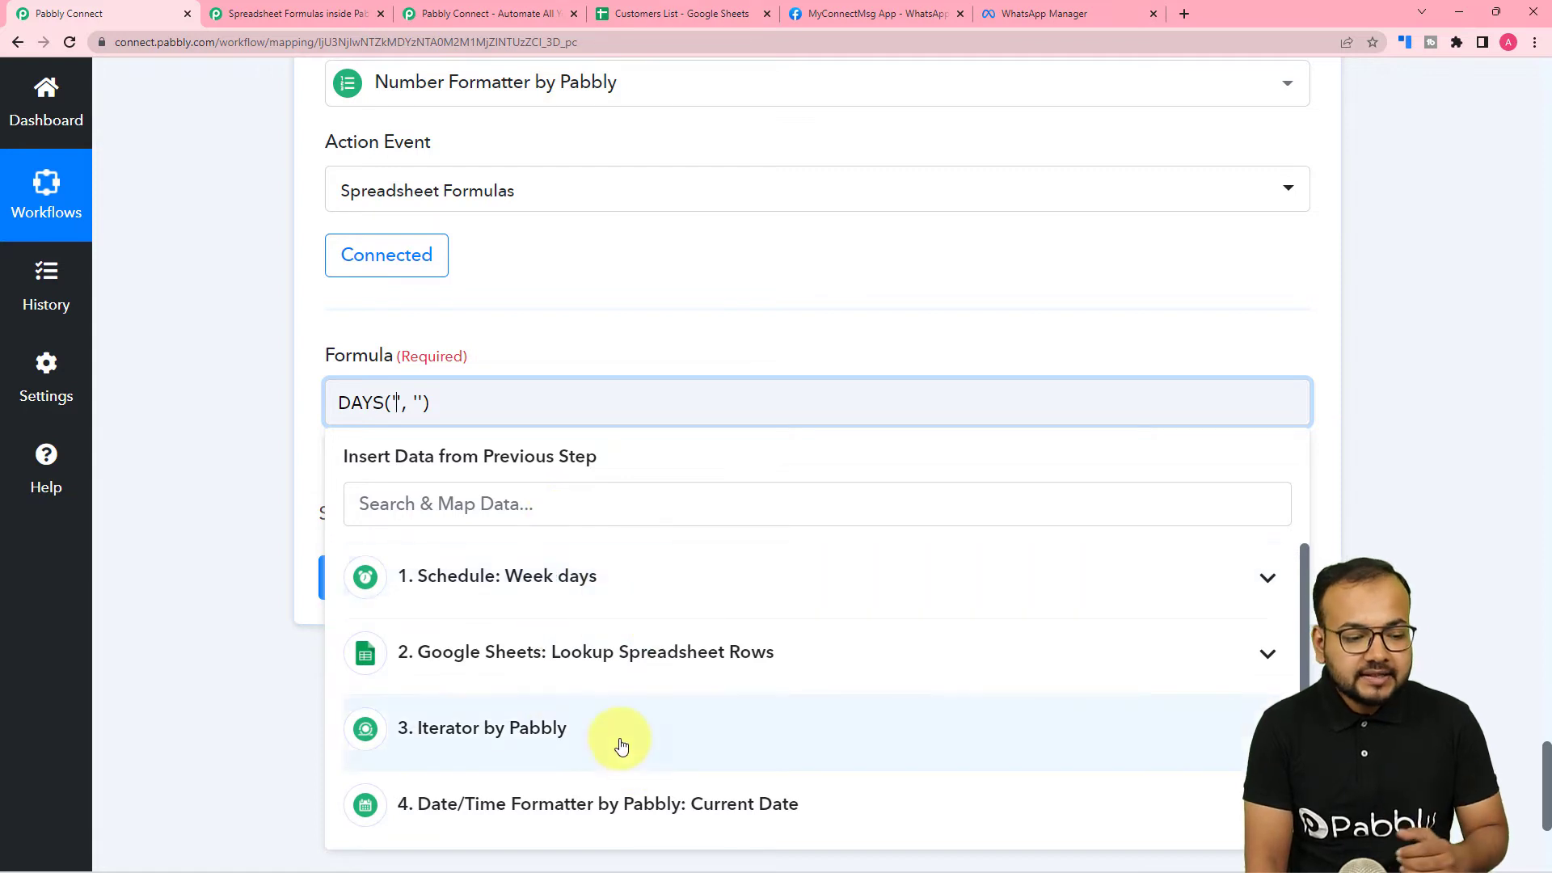
pyautogui.click(518, 739)
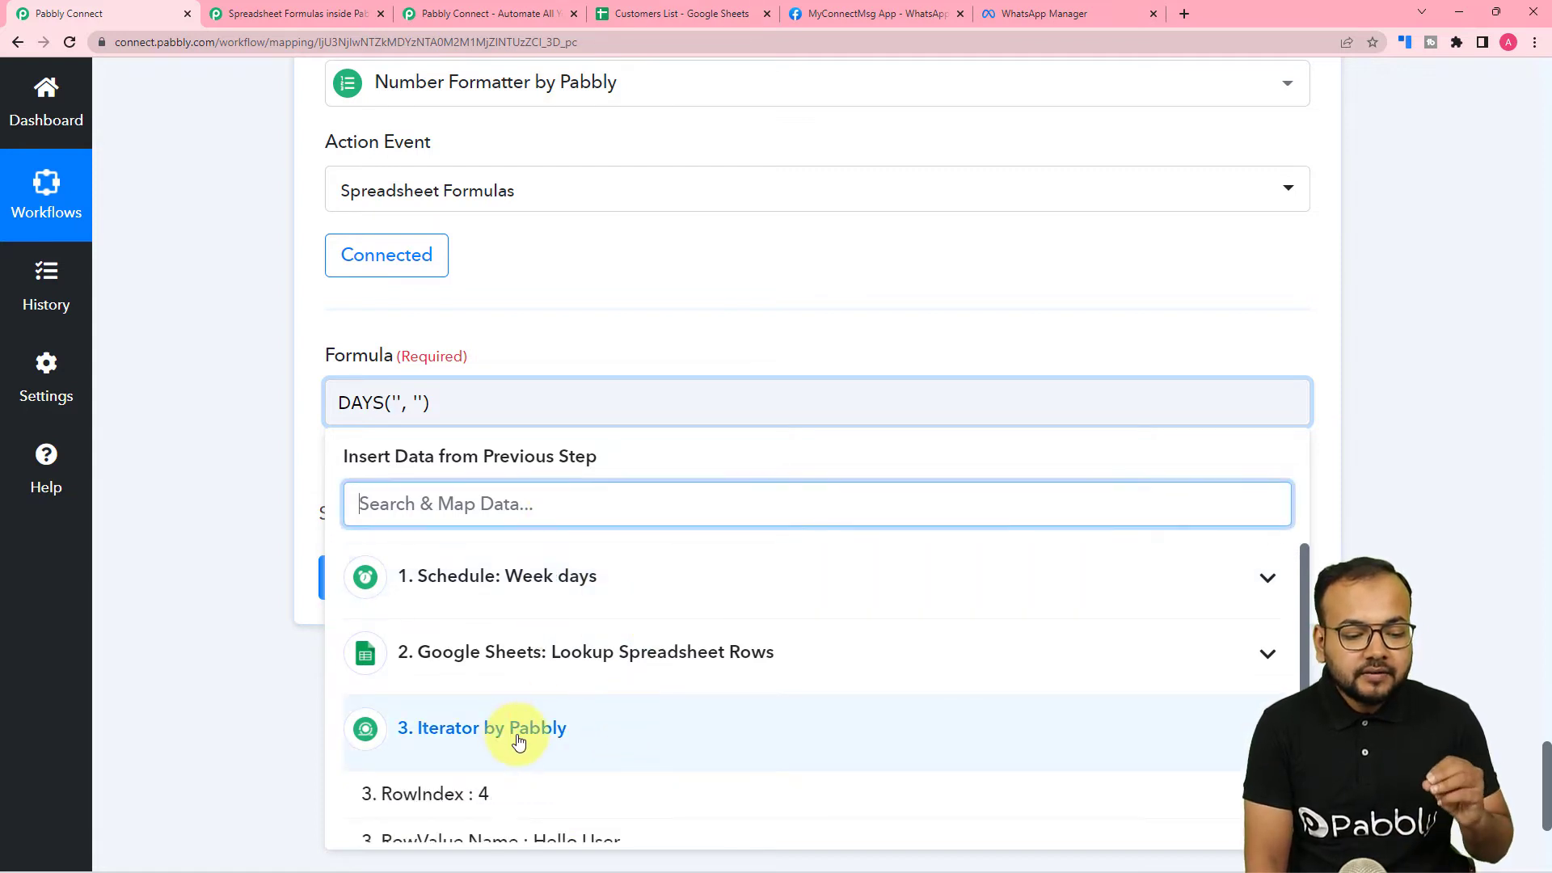
pyautogui.scroll(-3, 518, 748)
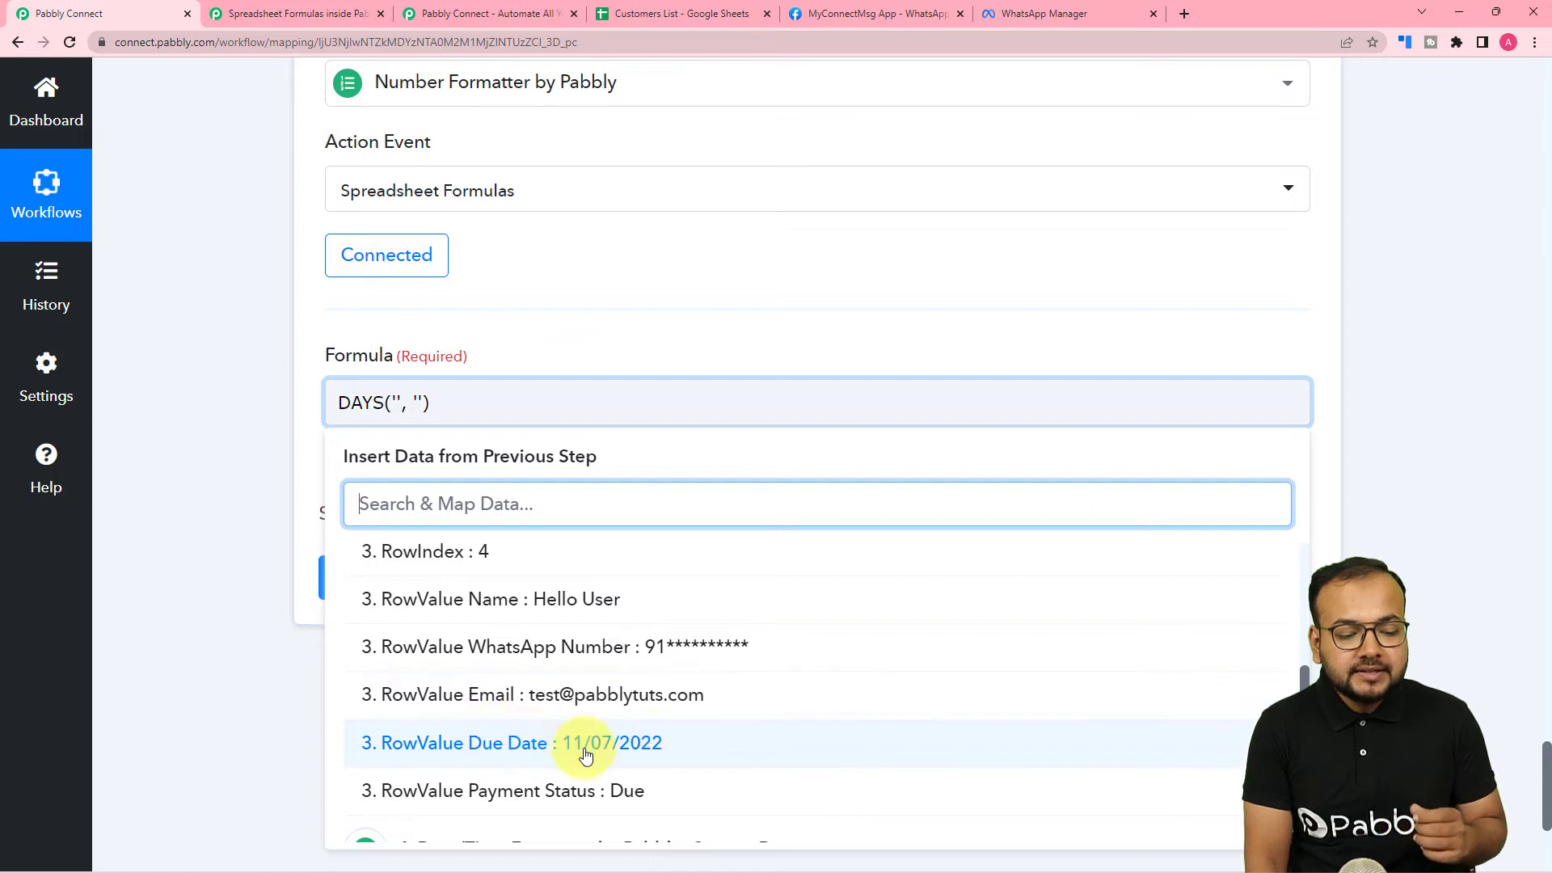
pyautogui.click(564, 752)
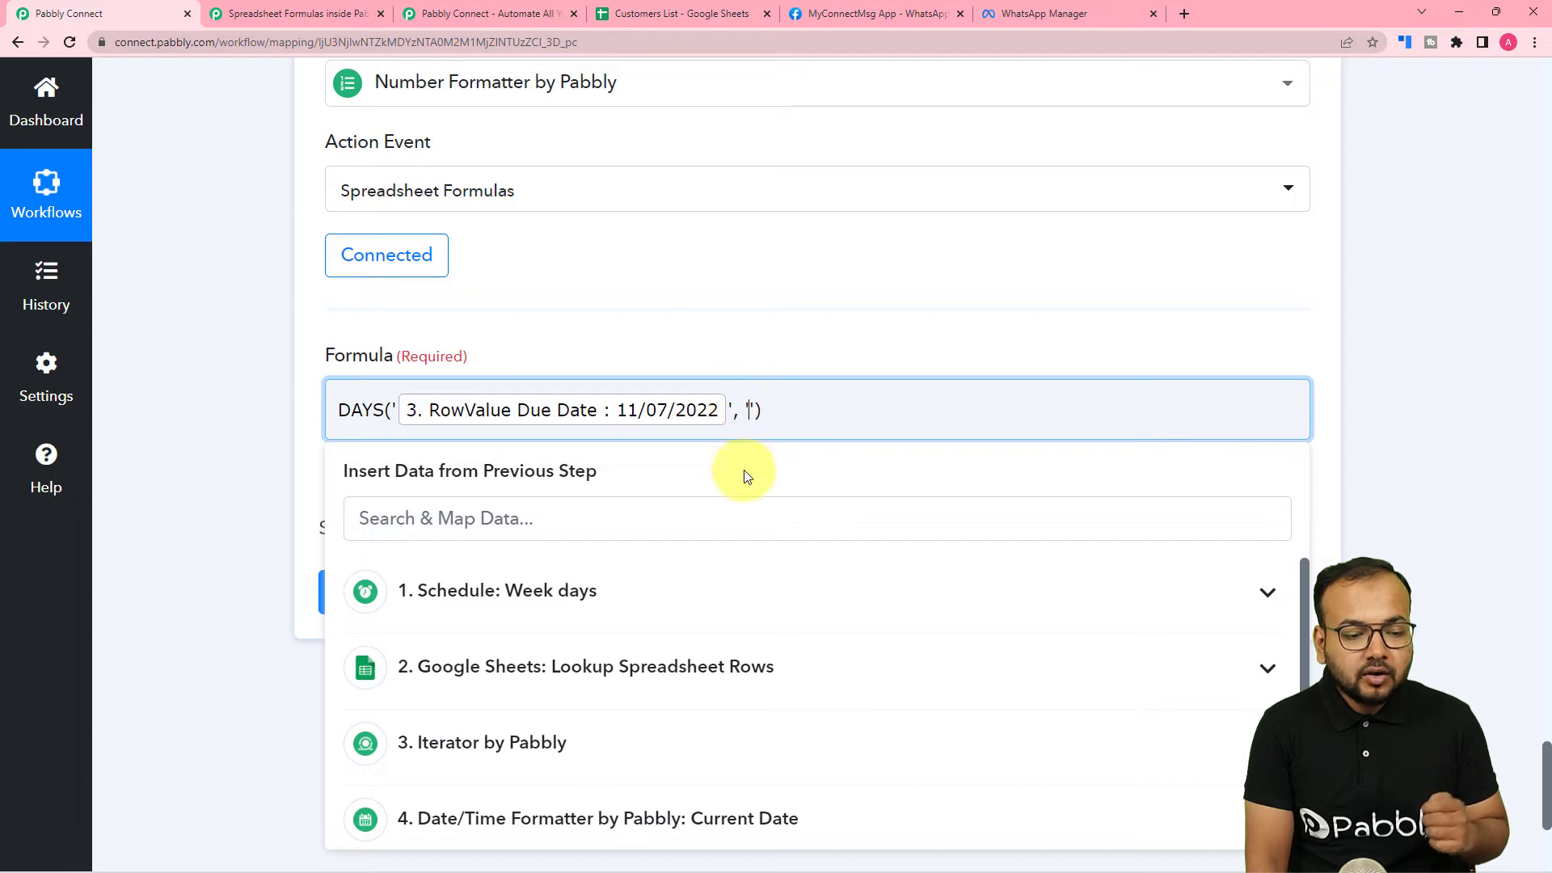
# - Map the Date/Time Formatter's current Datetime inside the second pair of quotes in the DAYS formula
pyautogui.click(753, 407)
pyautogui.scroll(-1, 540, 790)
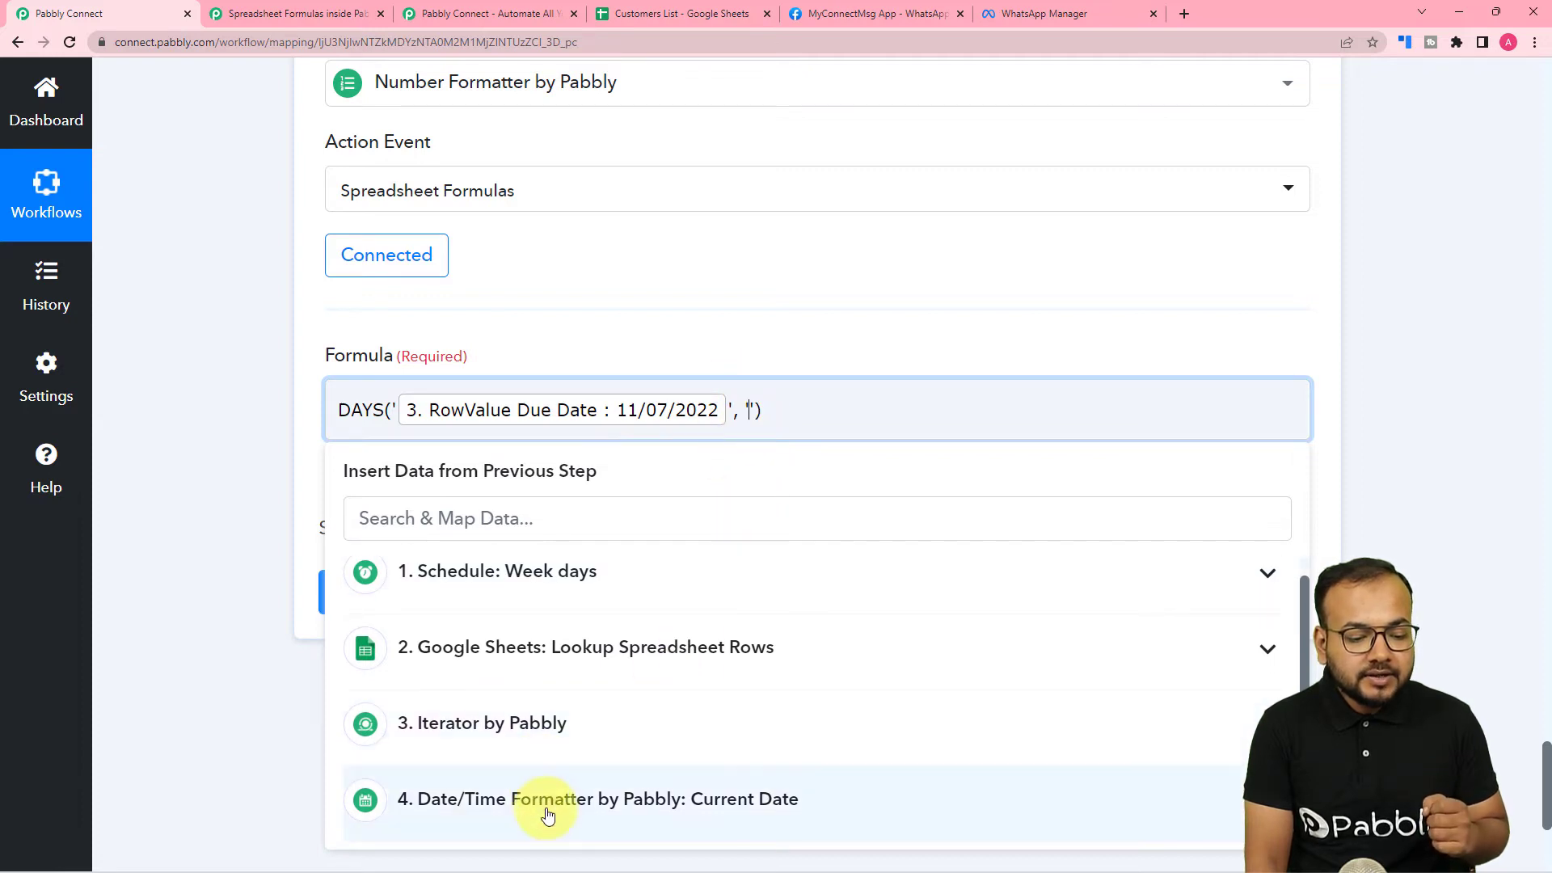
pyautogui.scroll(-2, 644, 776)
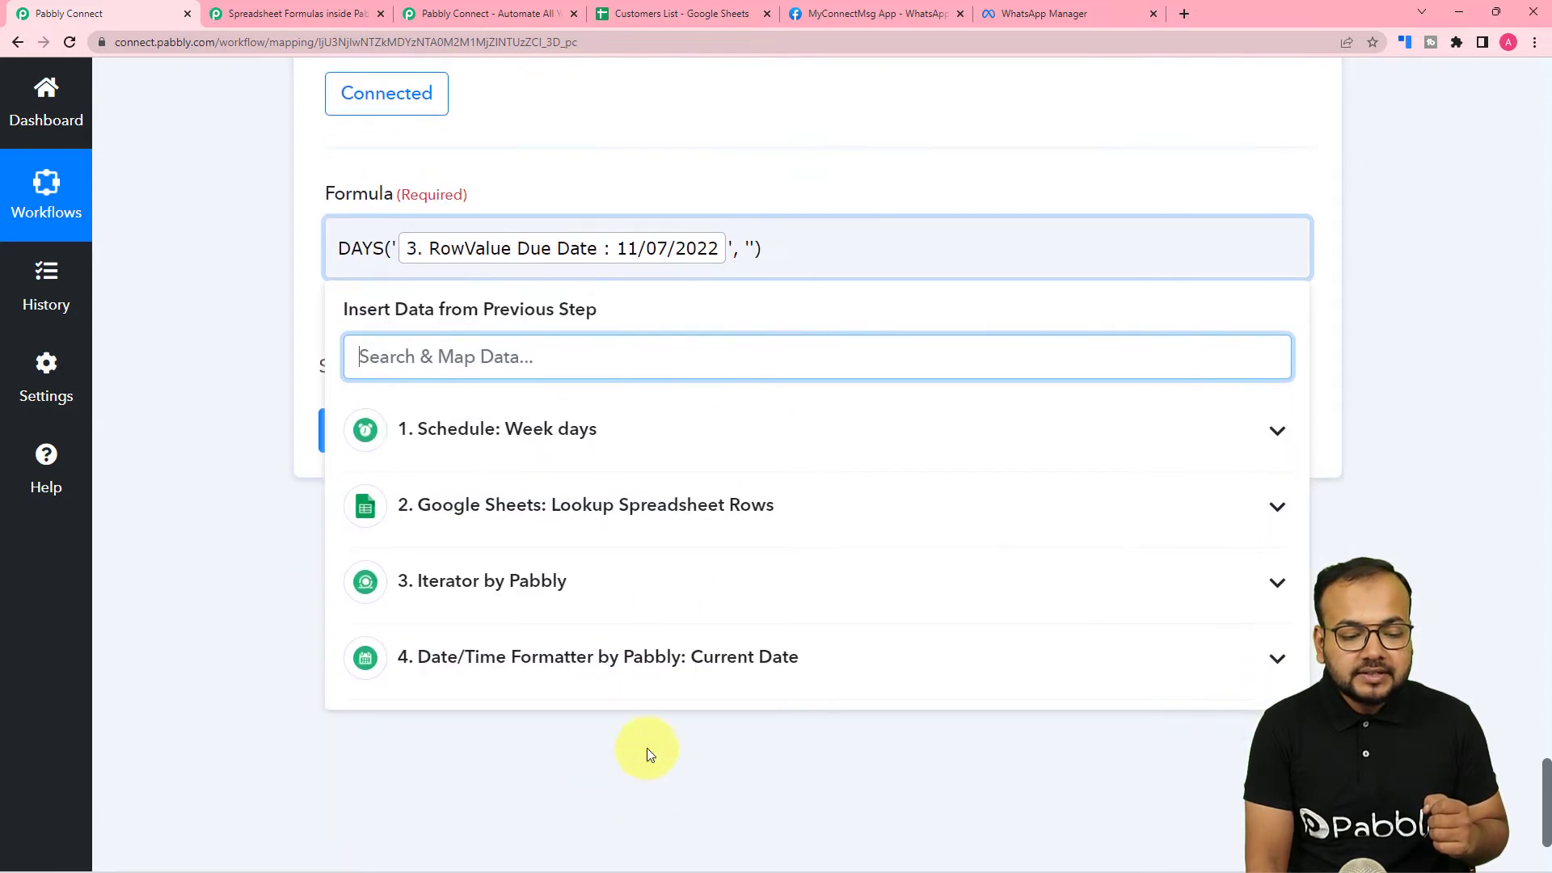
pyautogui.click(651, 664)
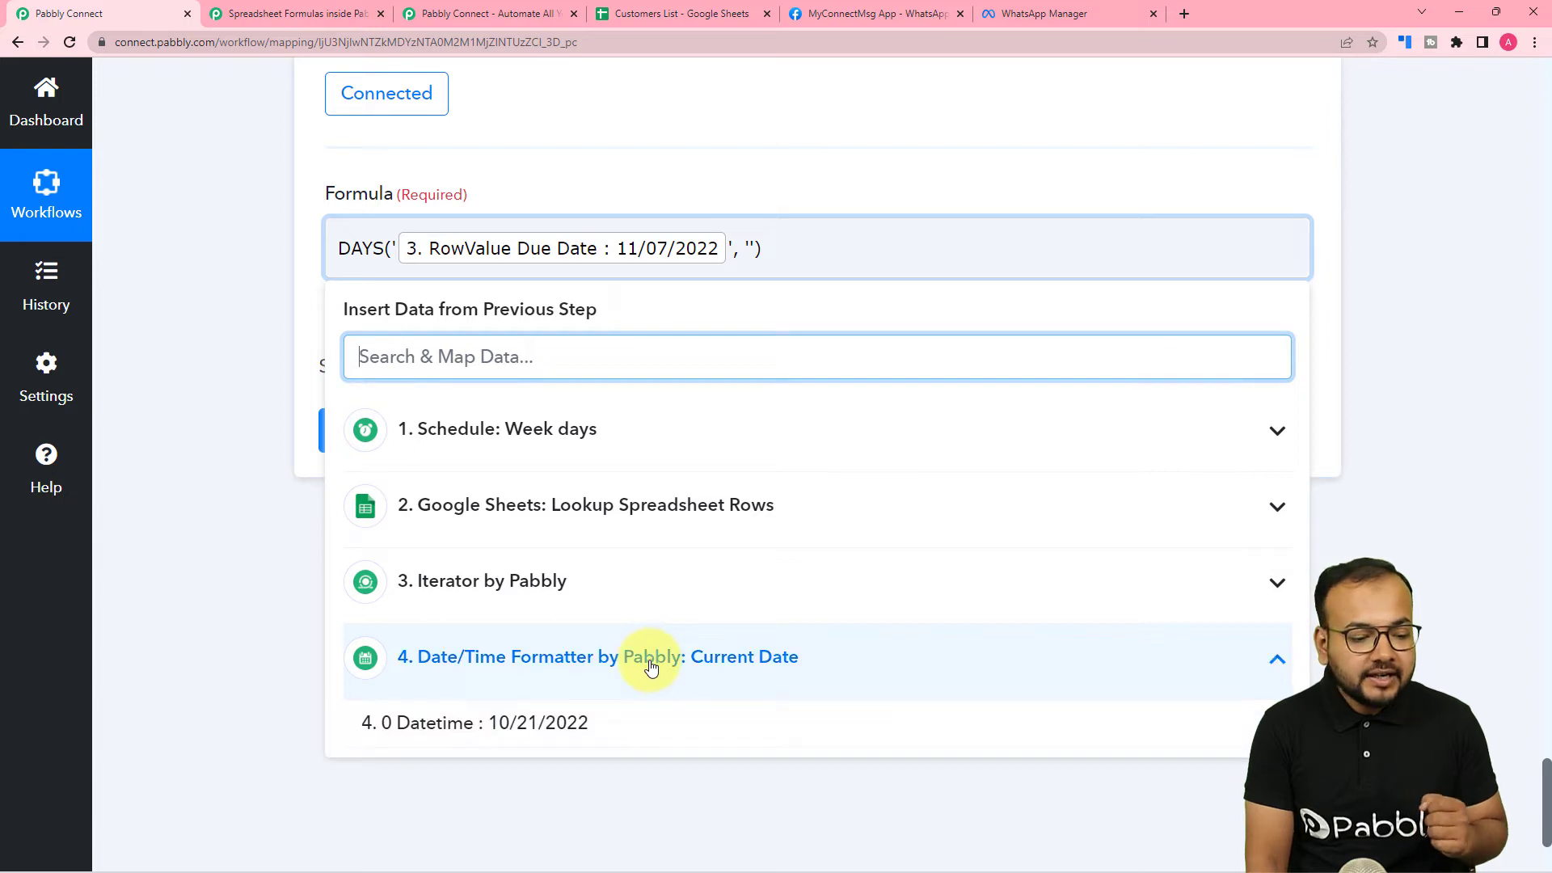
pyautogui.click(571, 721)
pyautogui.click(260, 406)
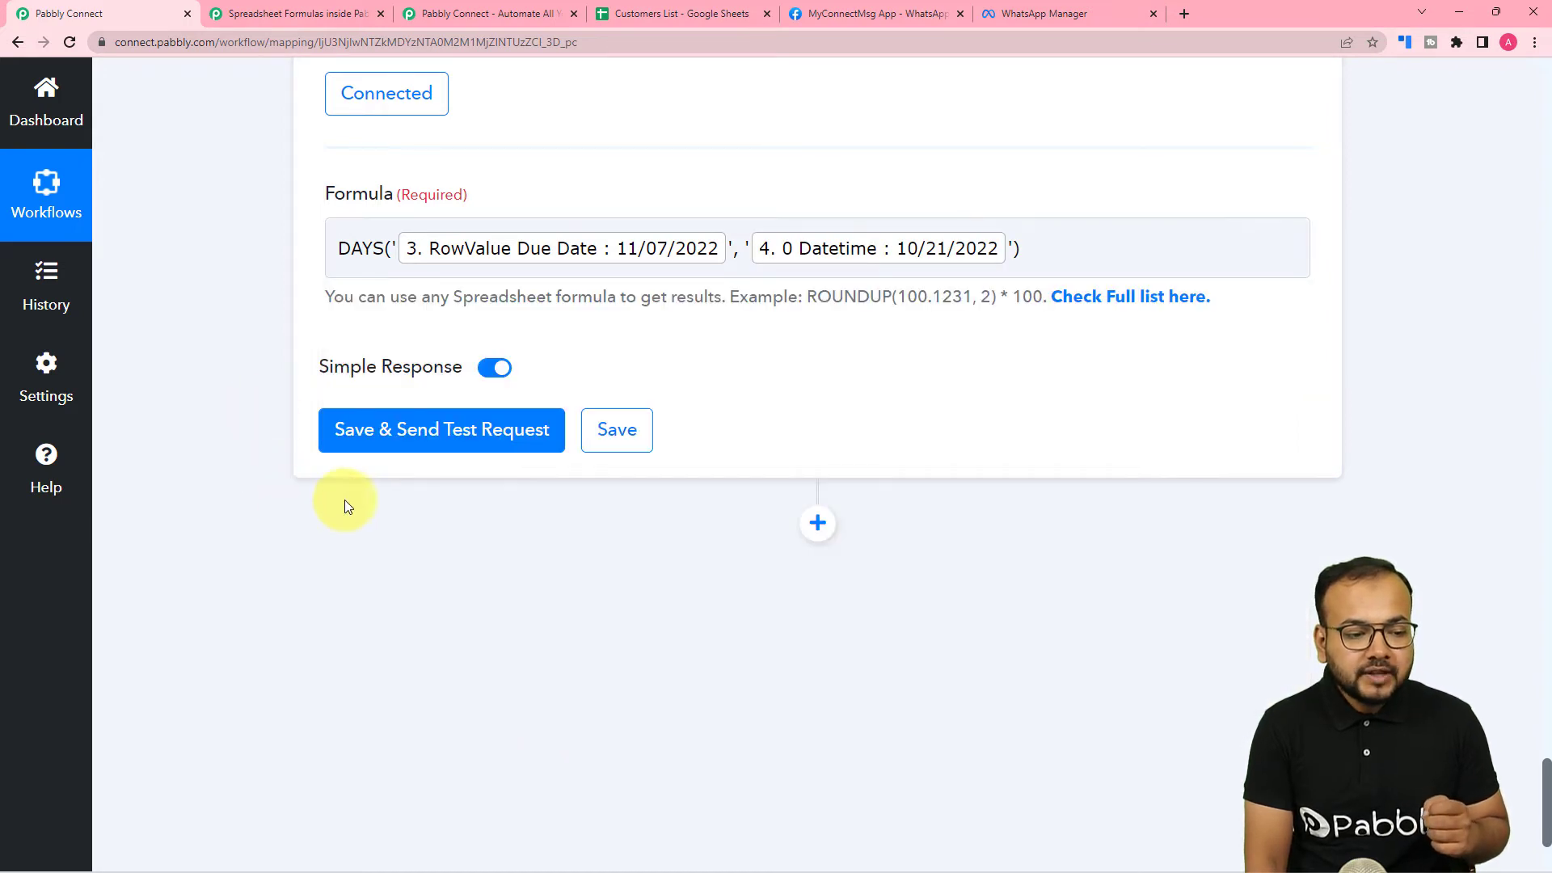
# - Save the Number Formatter action, send its test request and review the response
pyautogui.click(325, 417)
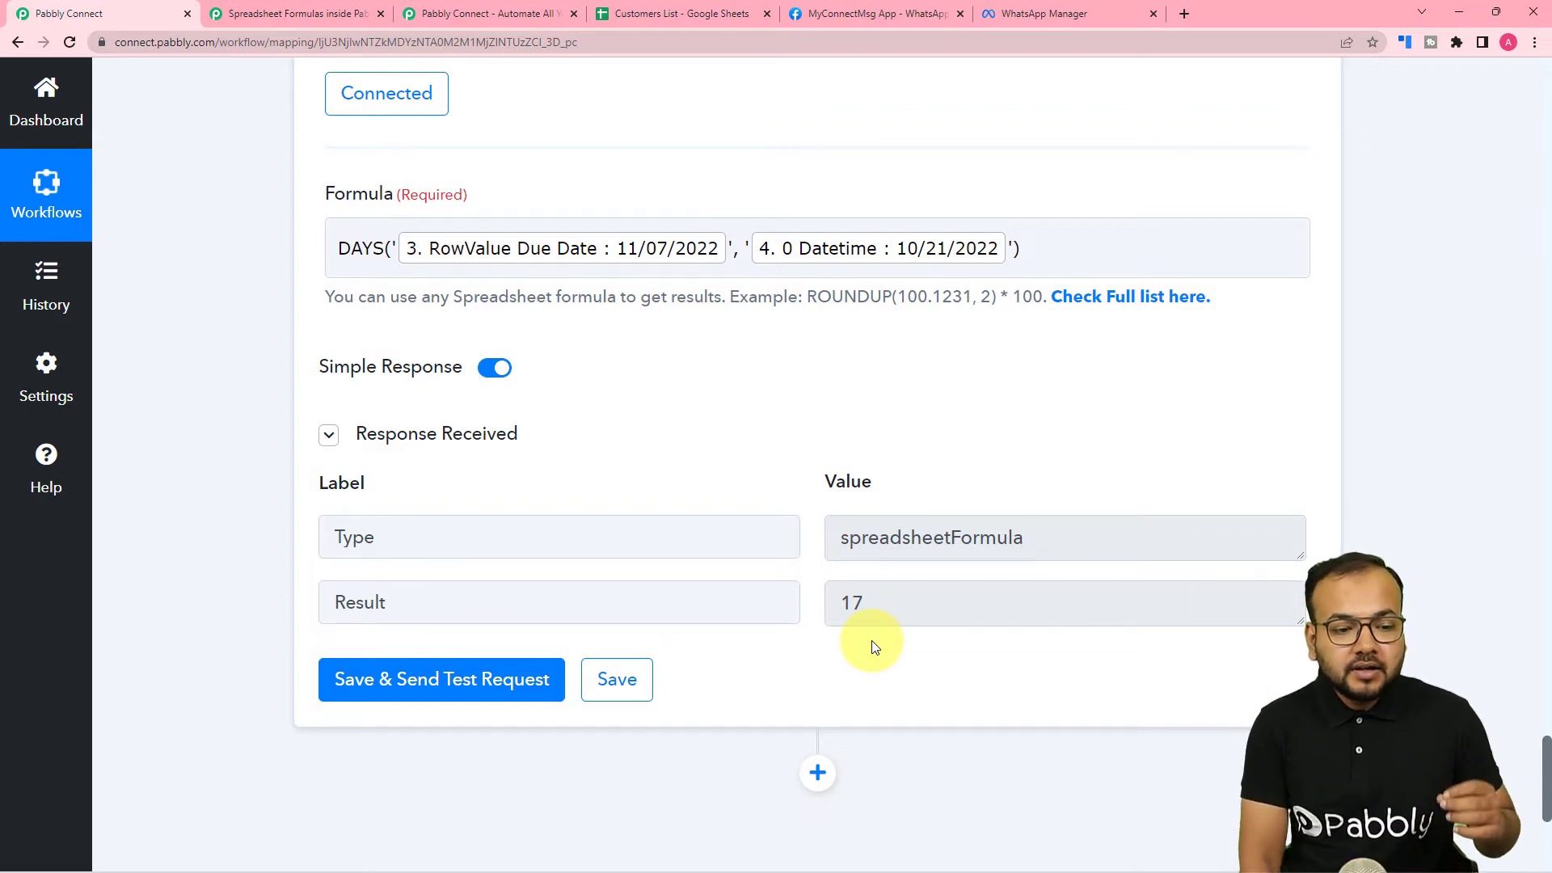
pyautogui.scroll(-1, 870, 485)
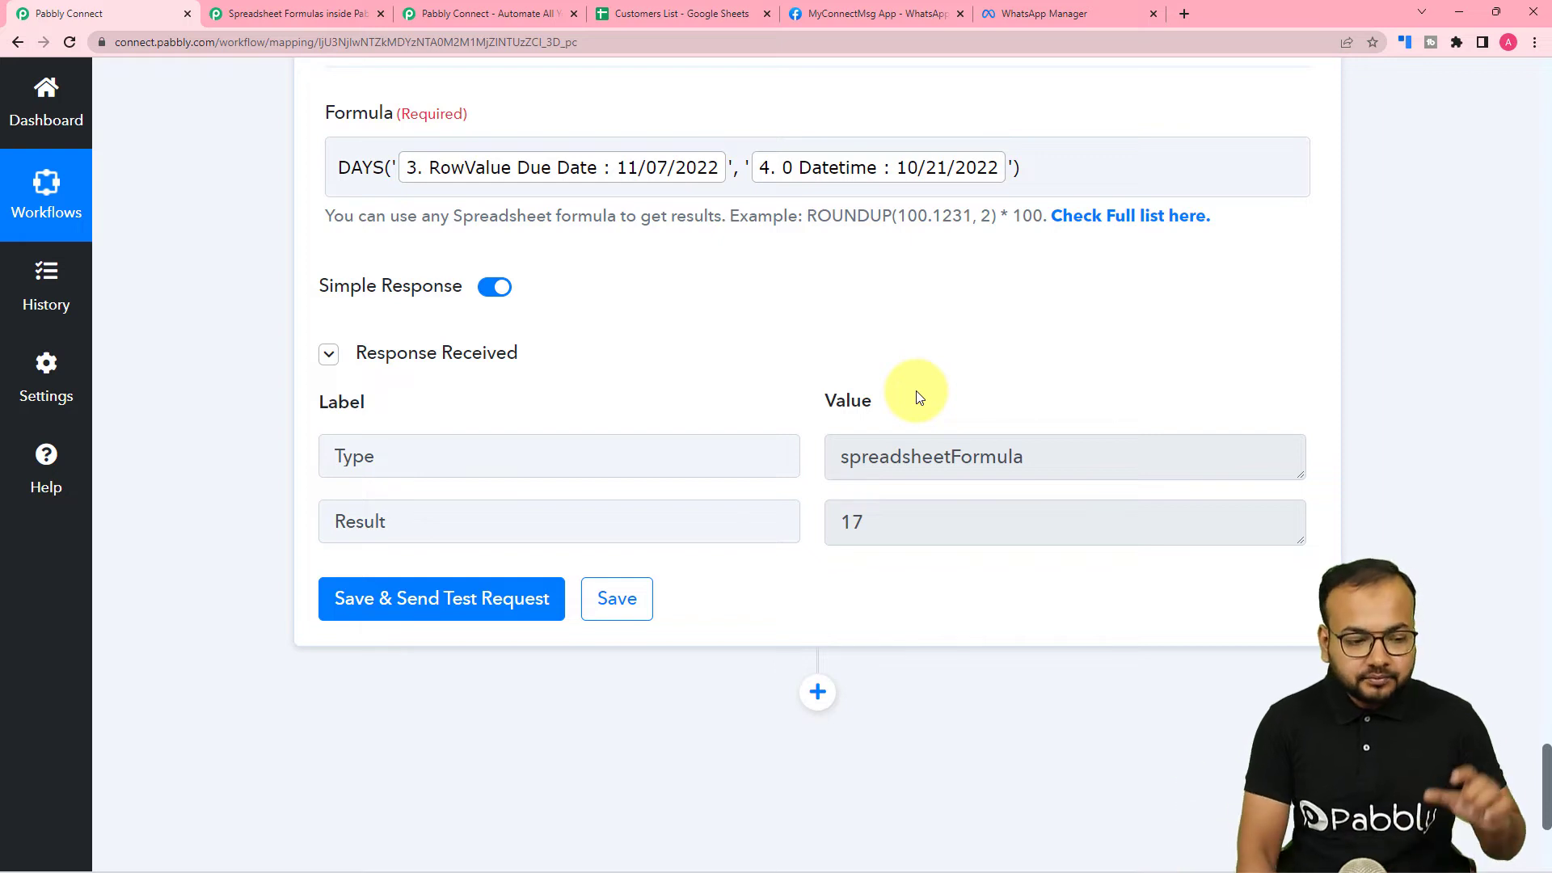
pyautogui.scroll(-3, 782, 419)
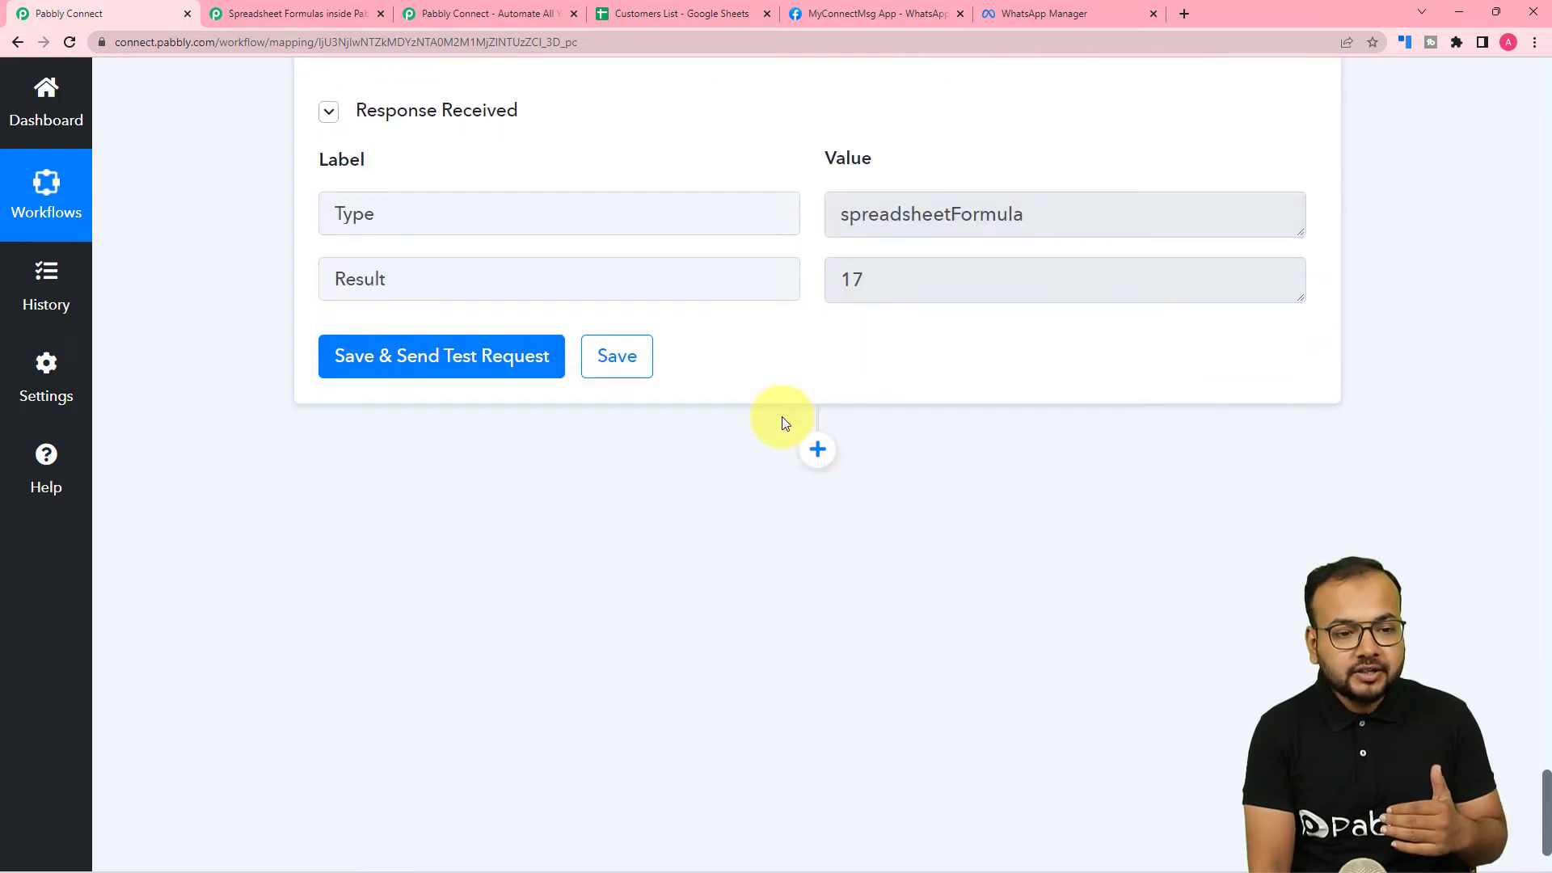
pyautogui.scroll(1, 789, 417)
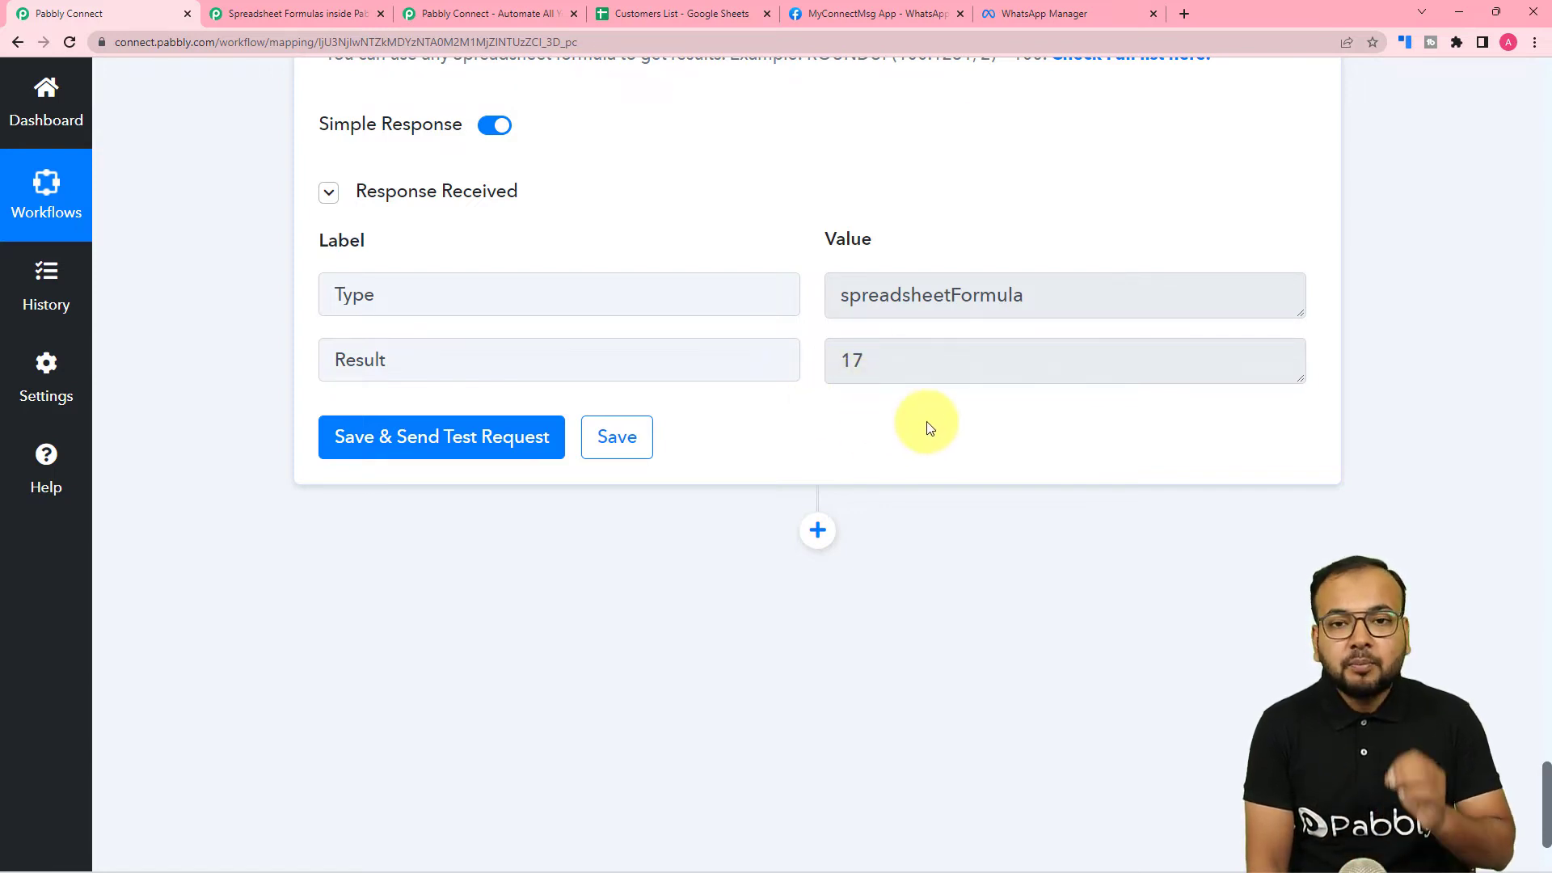
pyautogui.scroll(4, 817, 438)
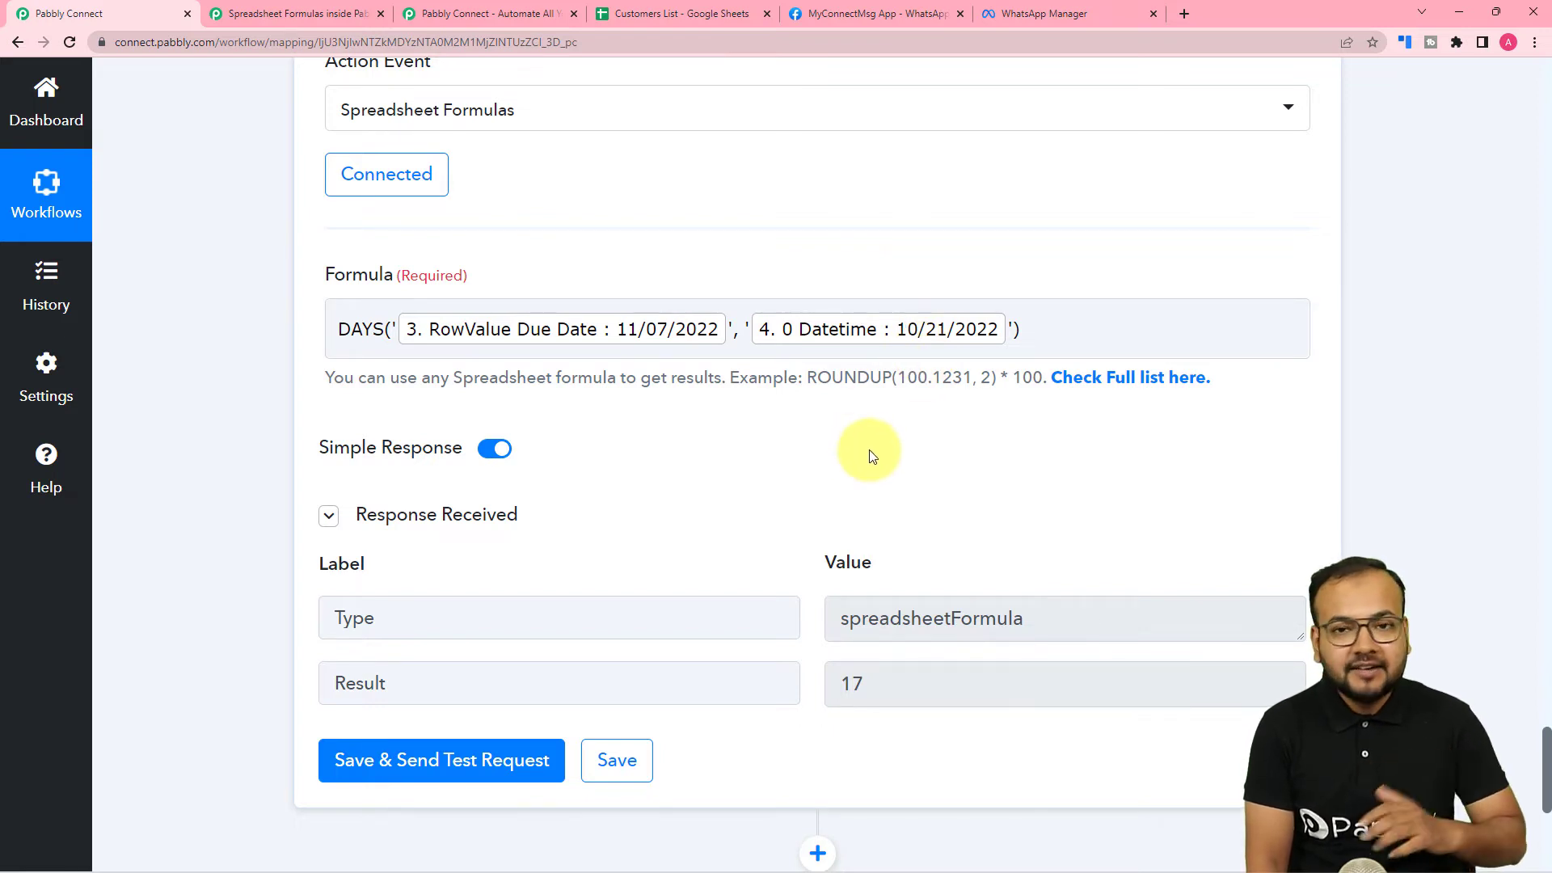
pyautogui.scroll(-4, 867, 443)
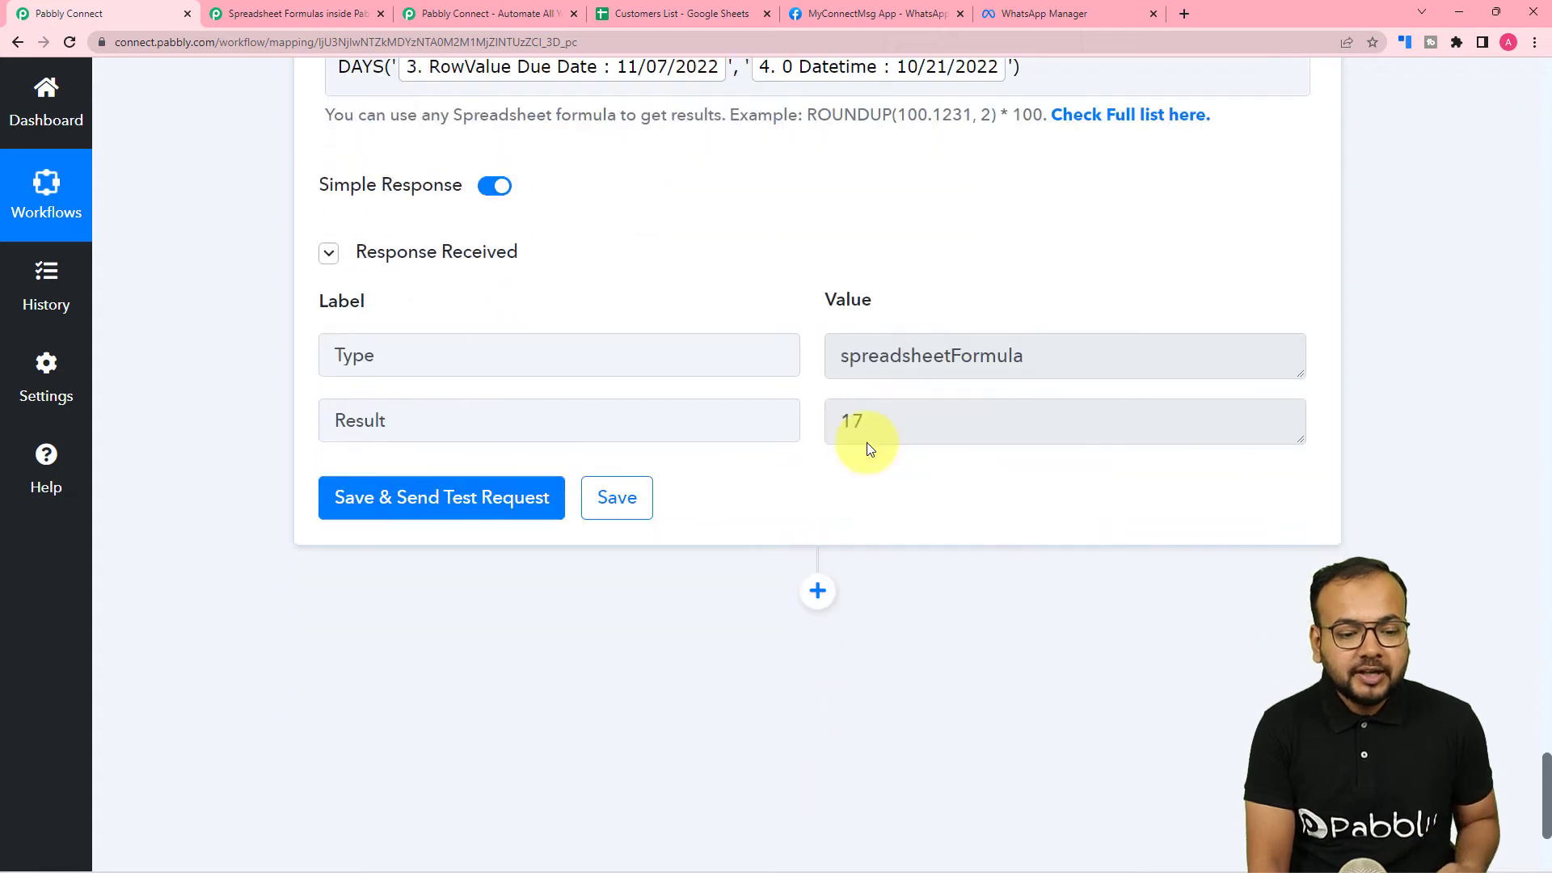
# - Add a Filter by Pabbly action after the Number Formatter
pyautogui.click(816, 550)
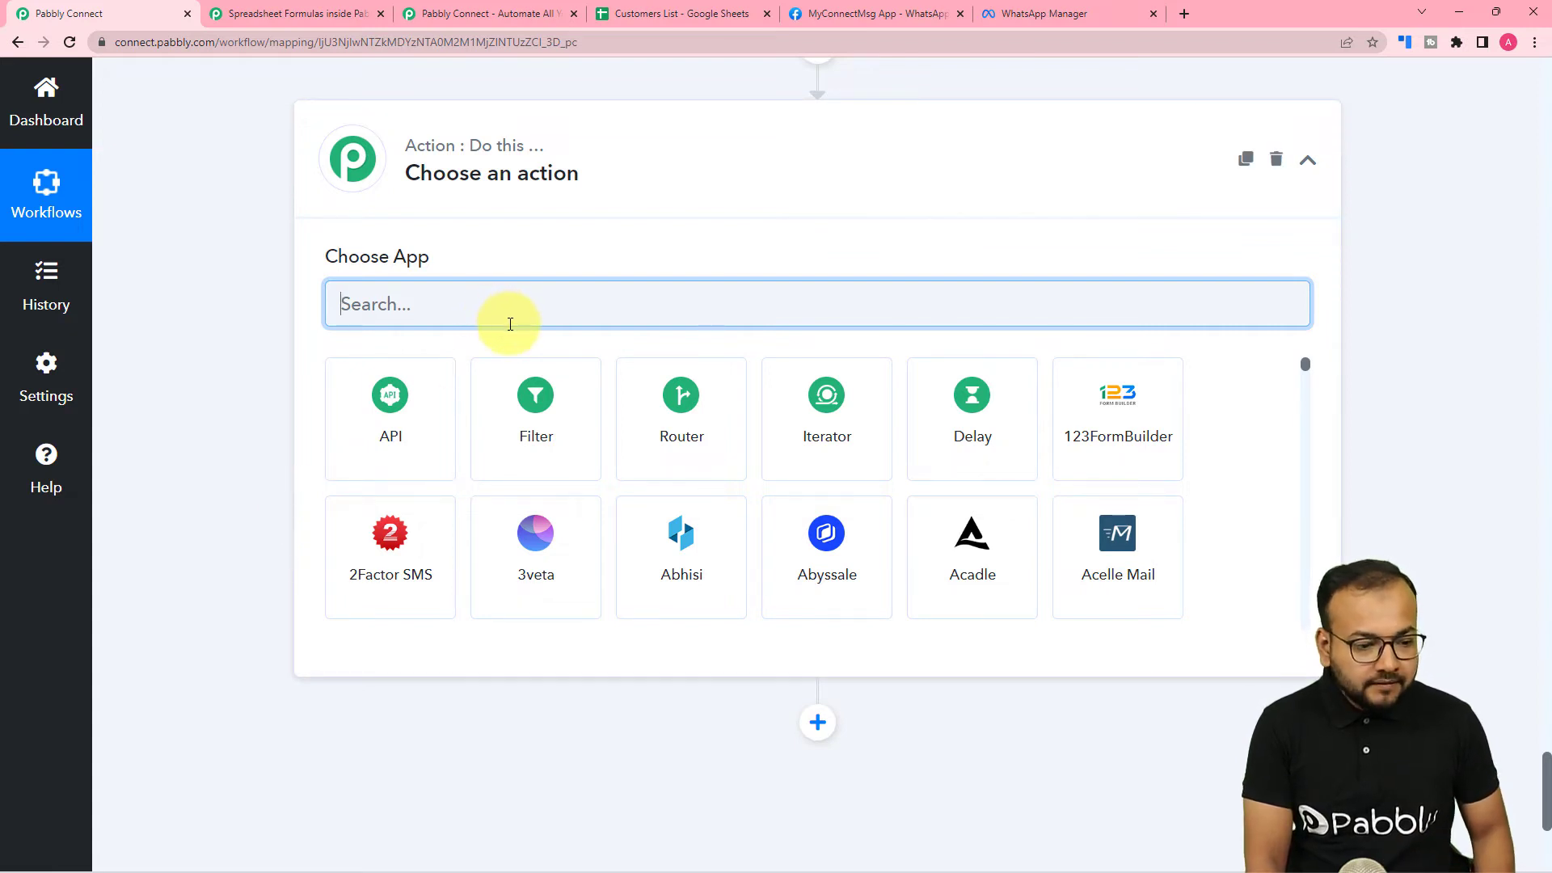
pyautogui.click(548, 460)
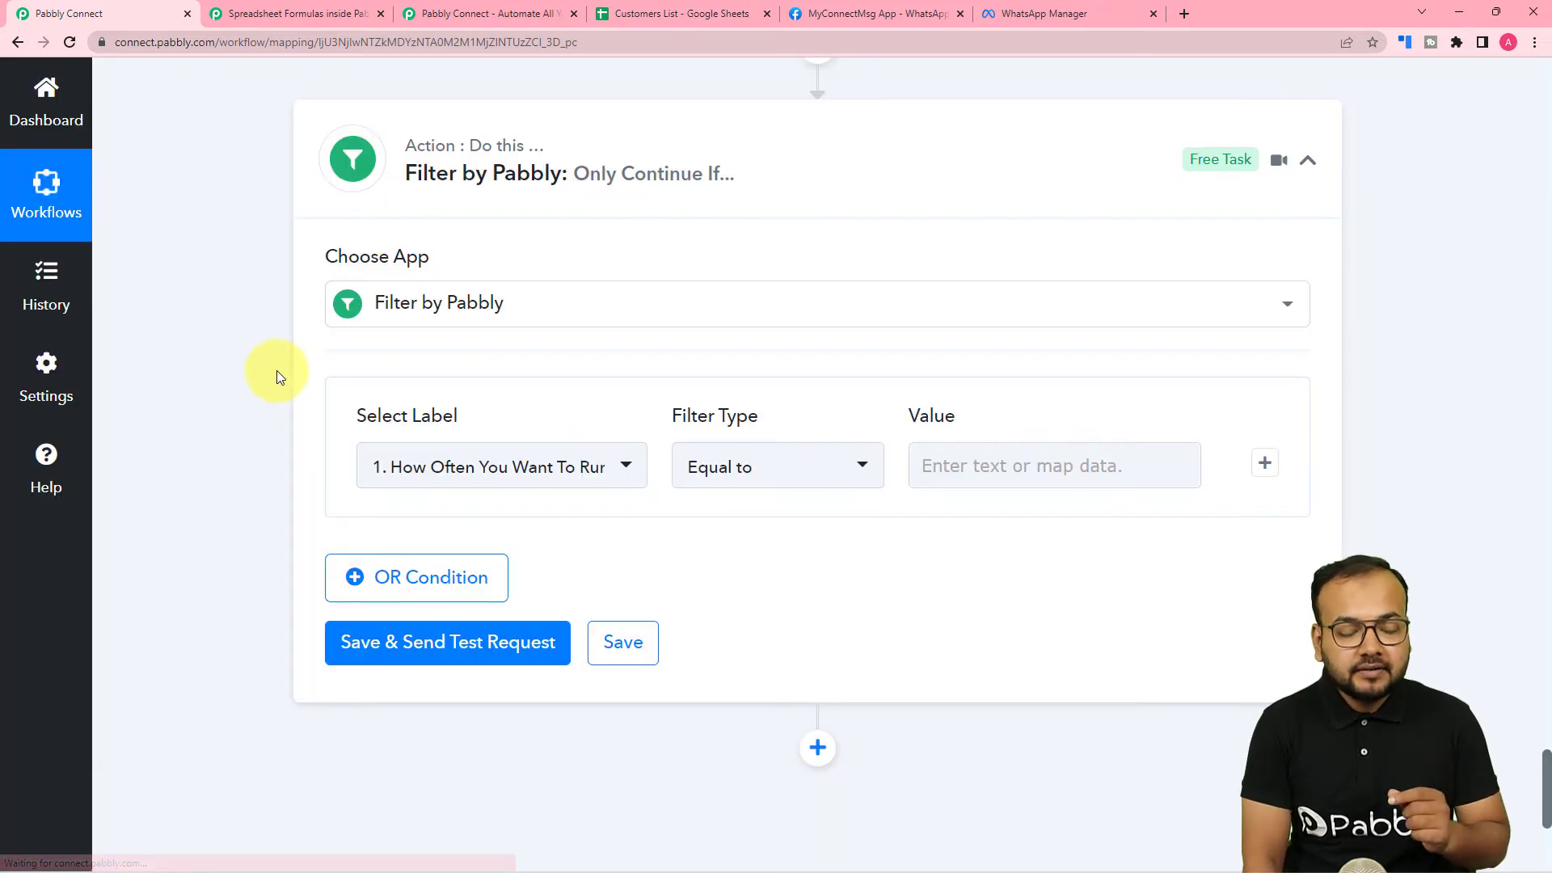
pyautogui.scroll(1, 323, 450)
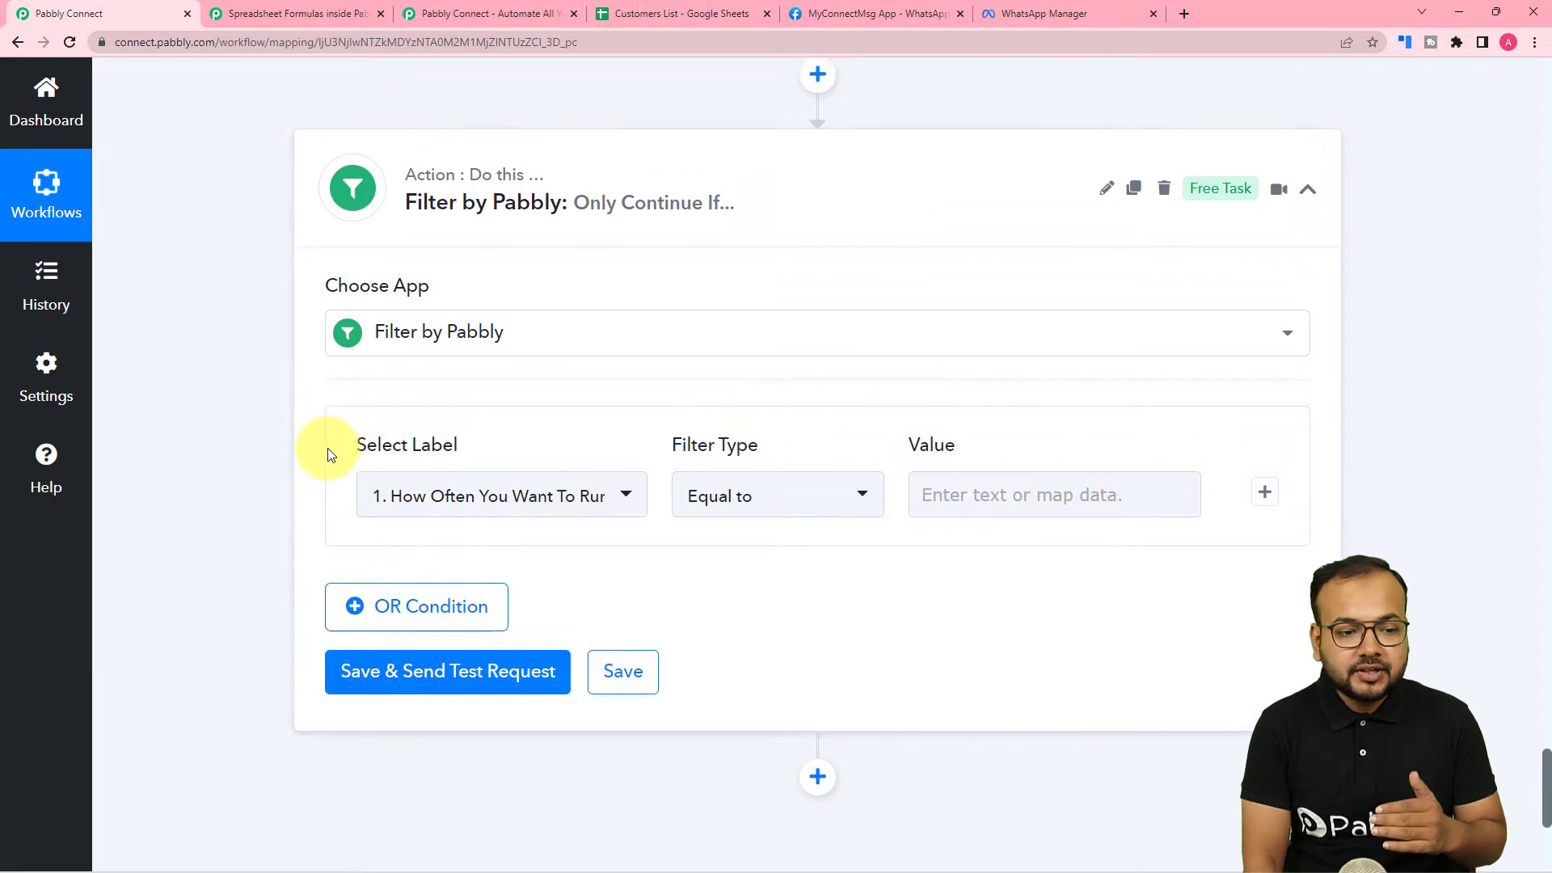
pyautogui.scroll(-3, 329, 449)
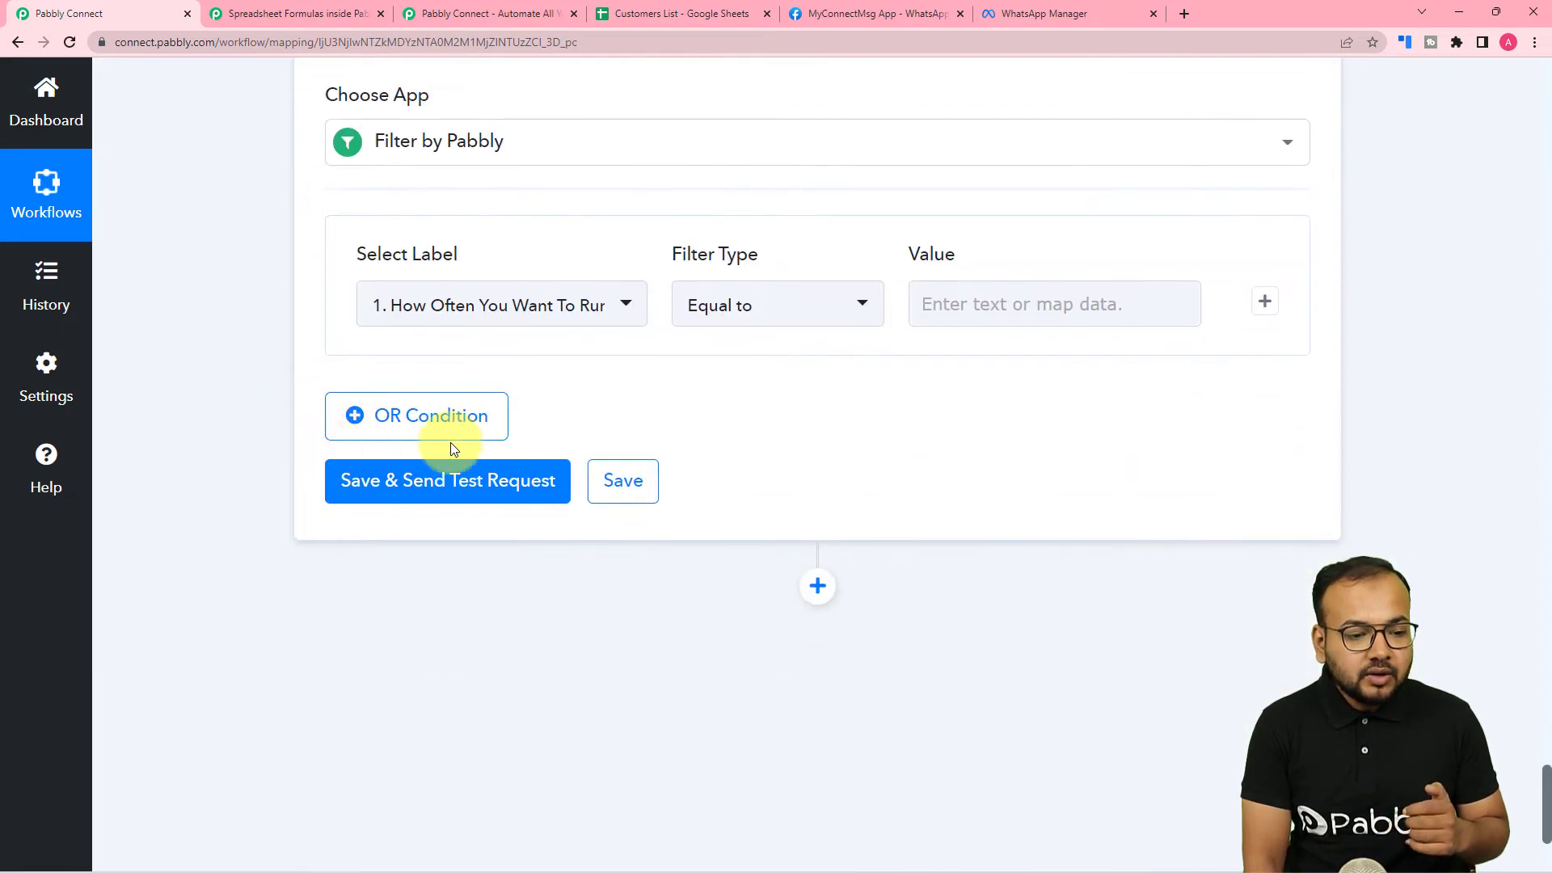
# - Set the first filter condition to the Number Formatter's Result, Equal to, 3
pyautogui.scroll(7, 670, 445)
pyautogui.scroll(1, 669, 450)
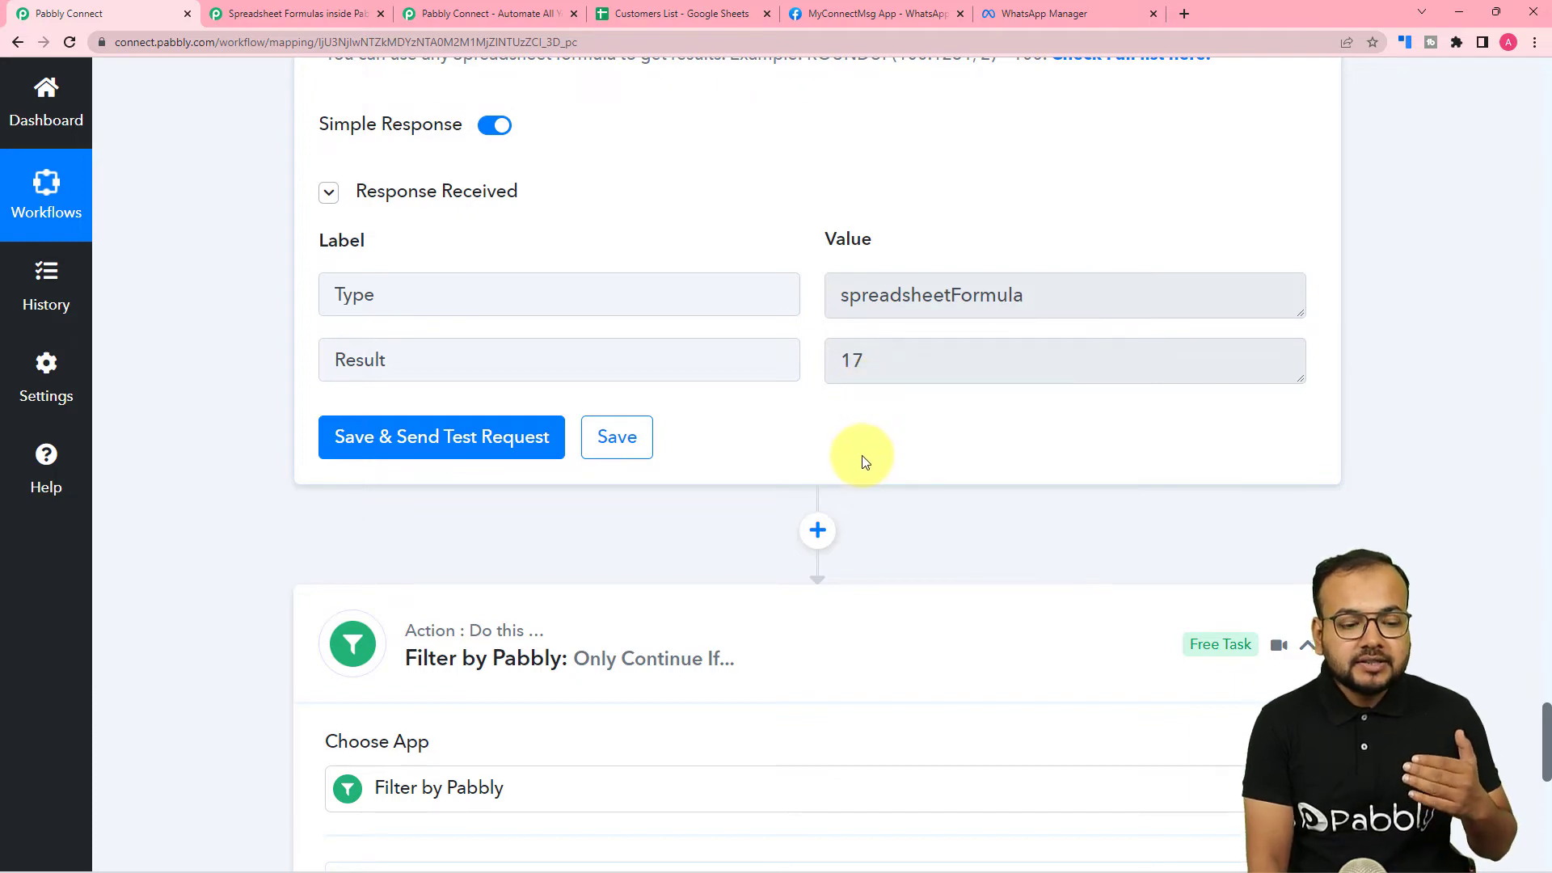
pyautogui.scroll(-7, 862, 462)
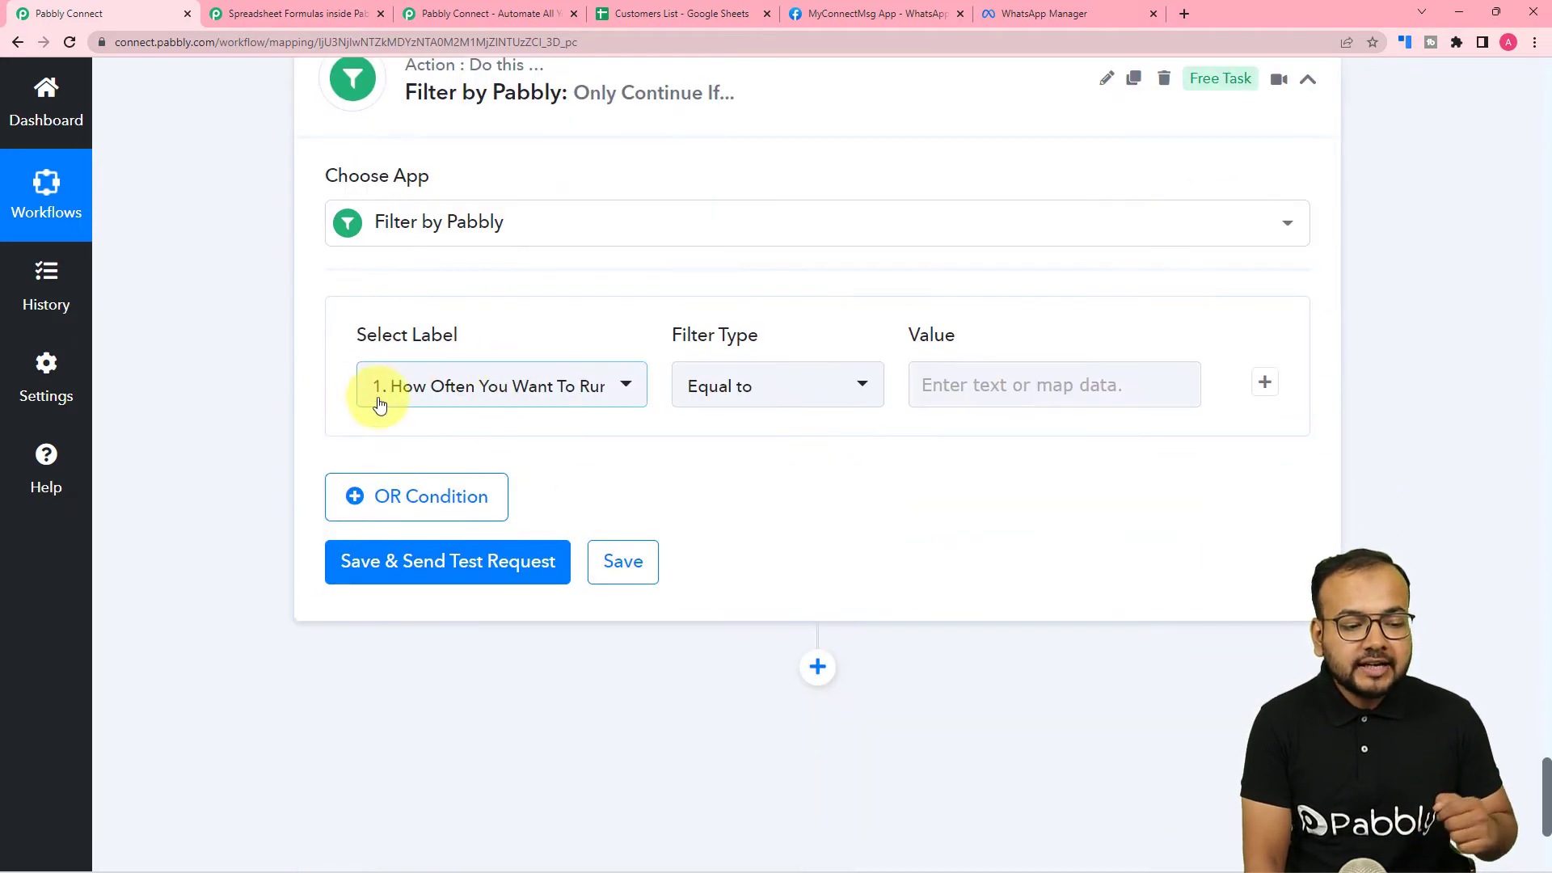
pyautogui.click(433, 394)
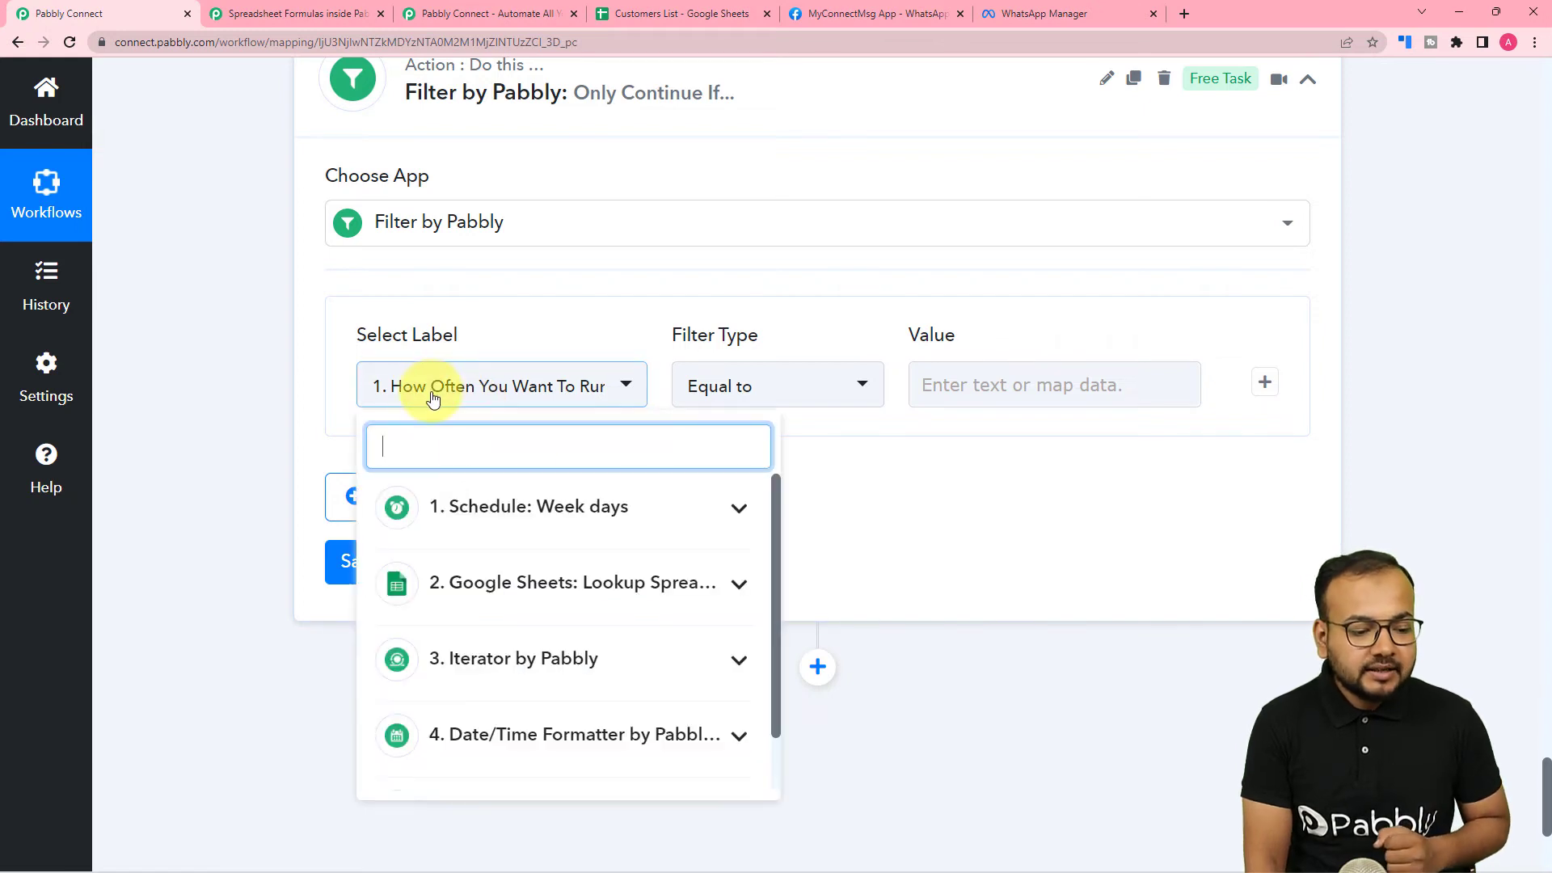
pyautogui.scroll(-1, 512, 663)
pyautogui.click(499, 754)
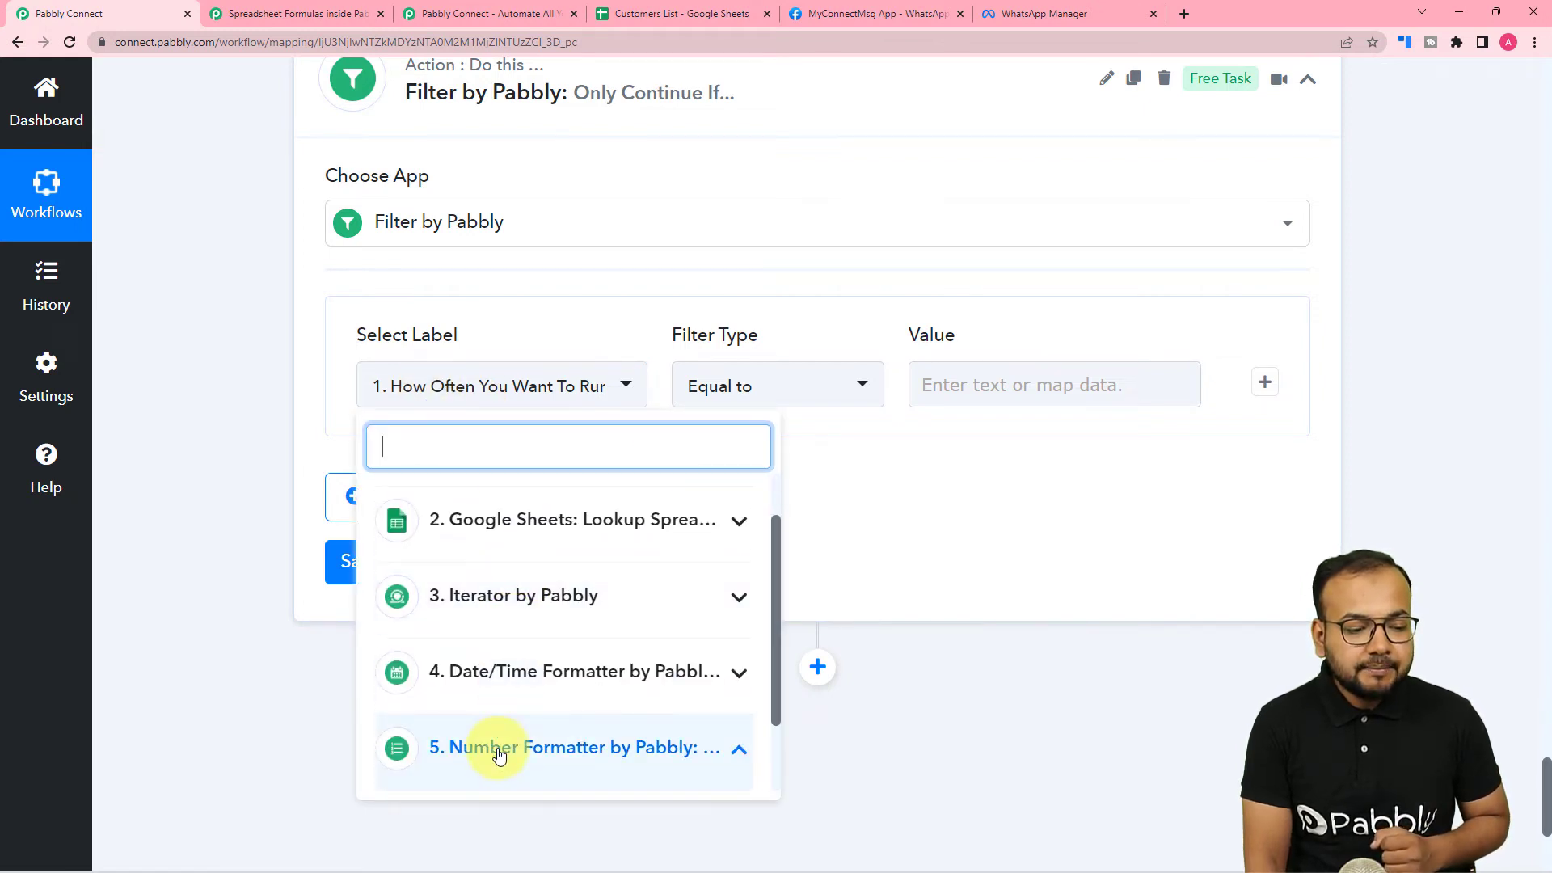
pyautogui.scroll(-1, 492, 752)
pyautogui.click(485, 769)
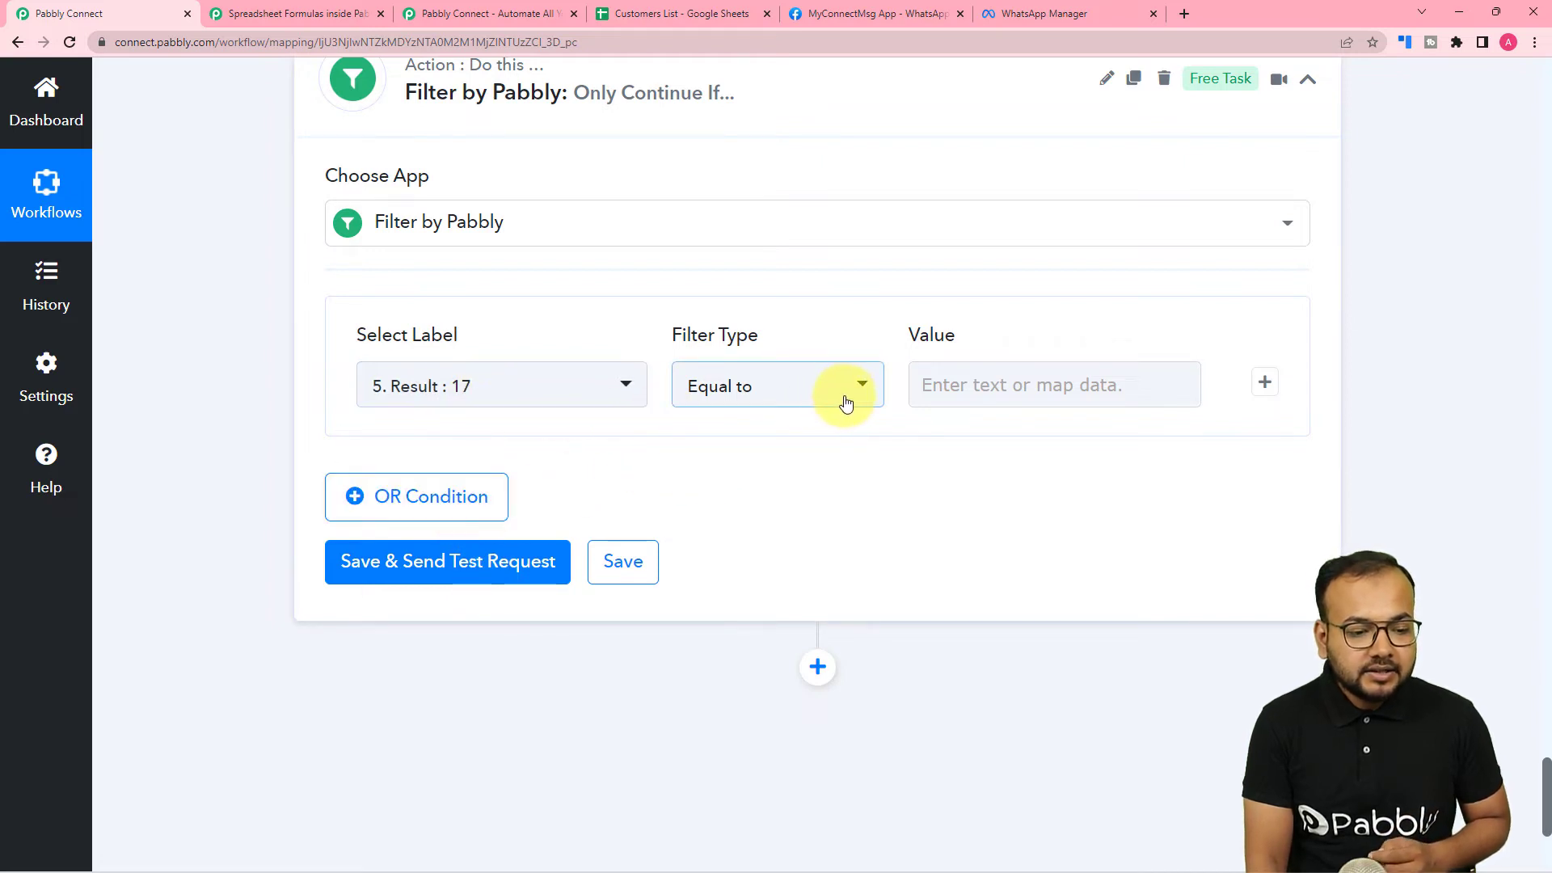
pyautogui.click(938, 385)
pyautogui.write('3')
pyautogui.click(894, 455)
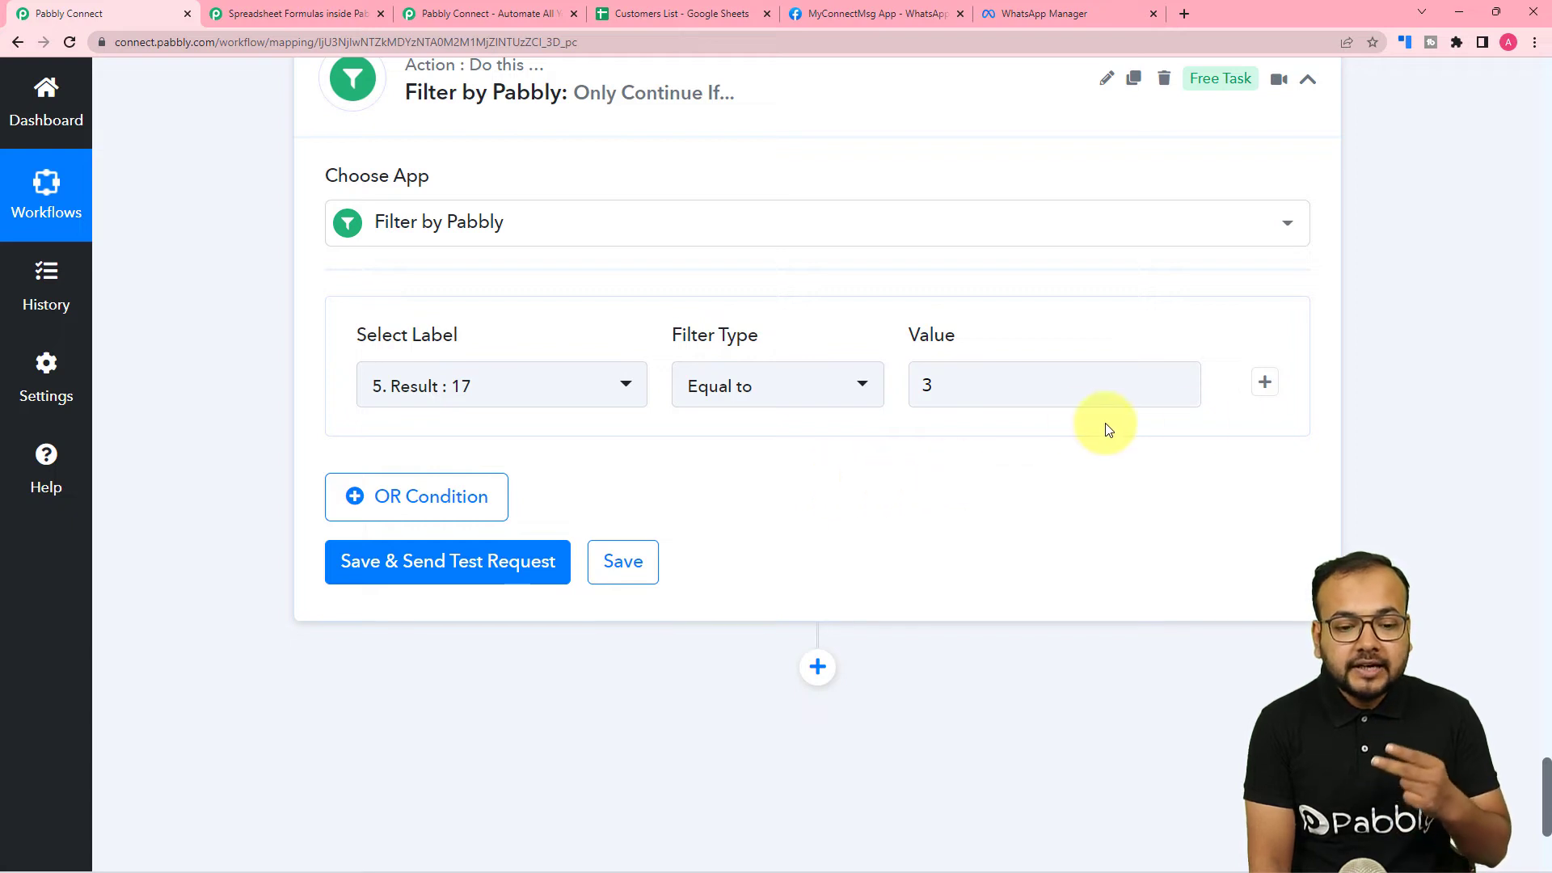
# - Add a second filter condition requiring the Number Formatter's Result to be Greater than 0
pyautogui.click(1266, 385)
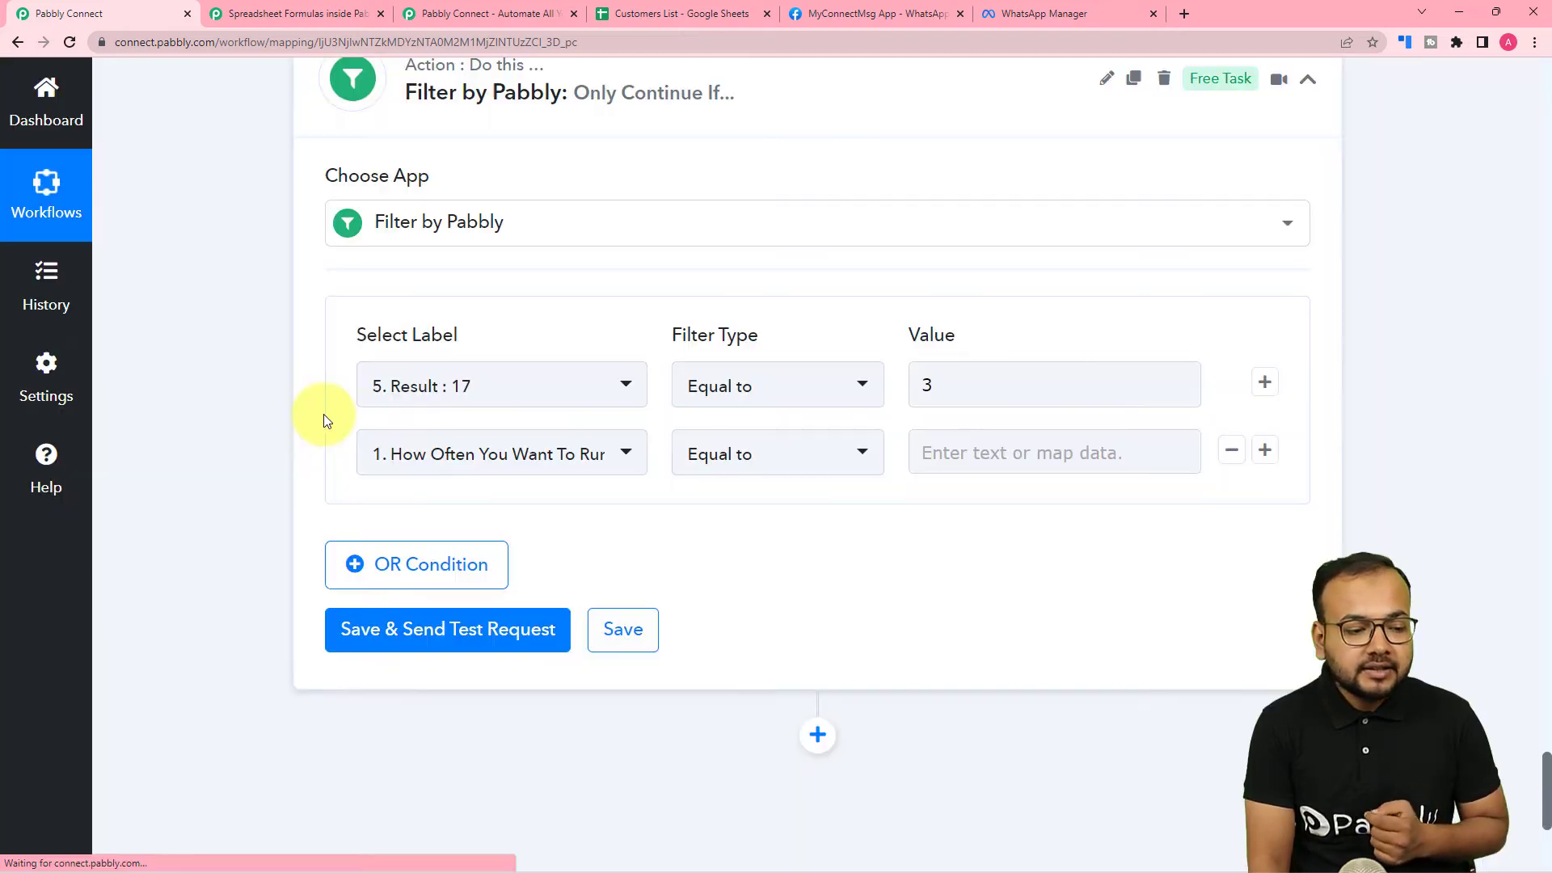
pyautogui.click(563, 467)
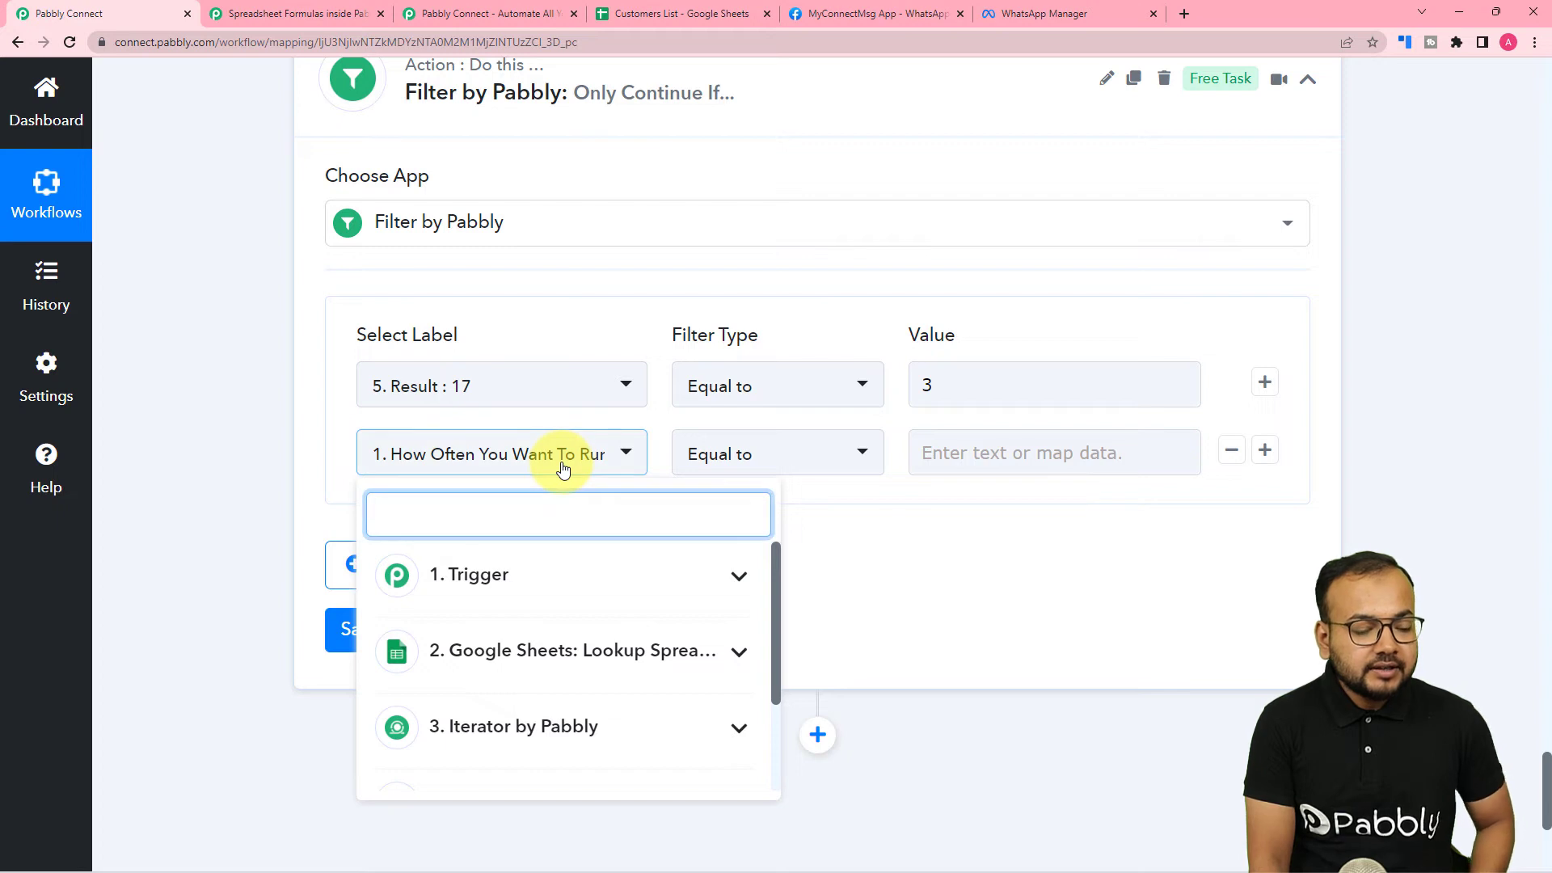
pyautogui.scroll(-2, 556, 602)
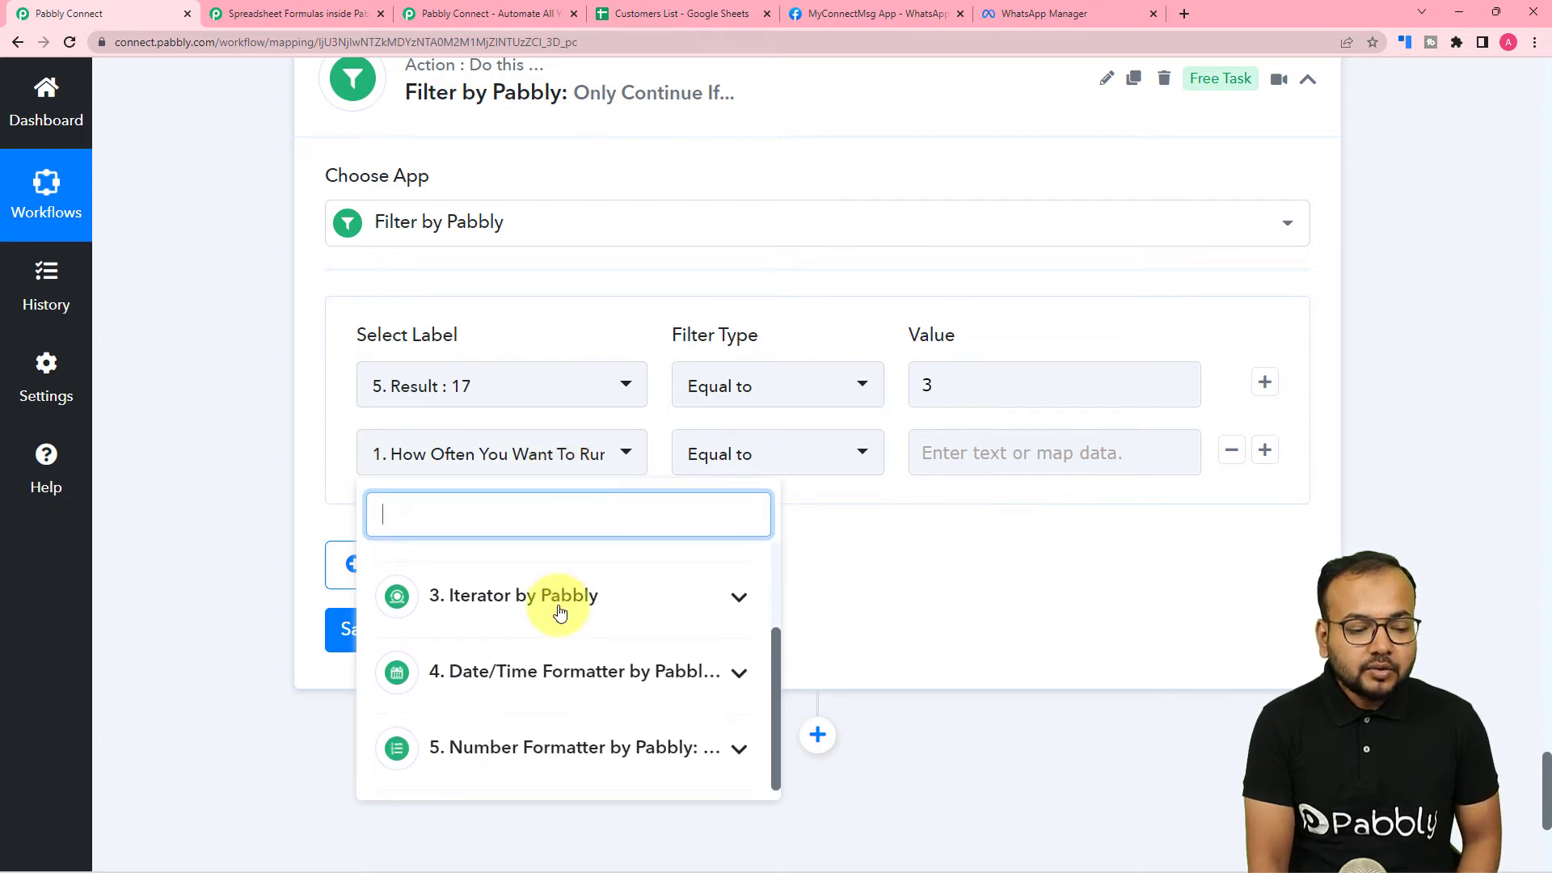
pyautogui.click(542, 756)
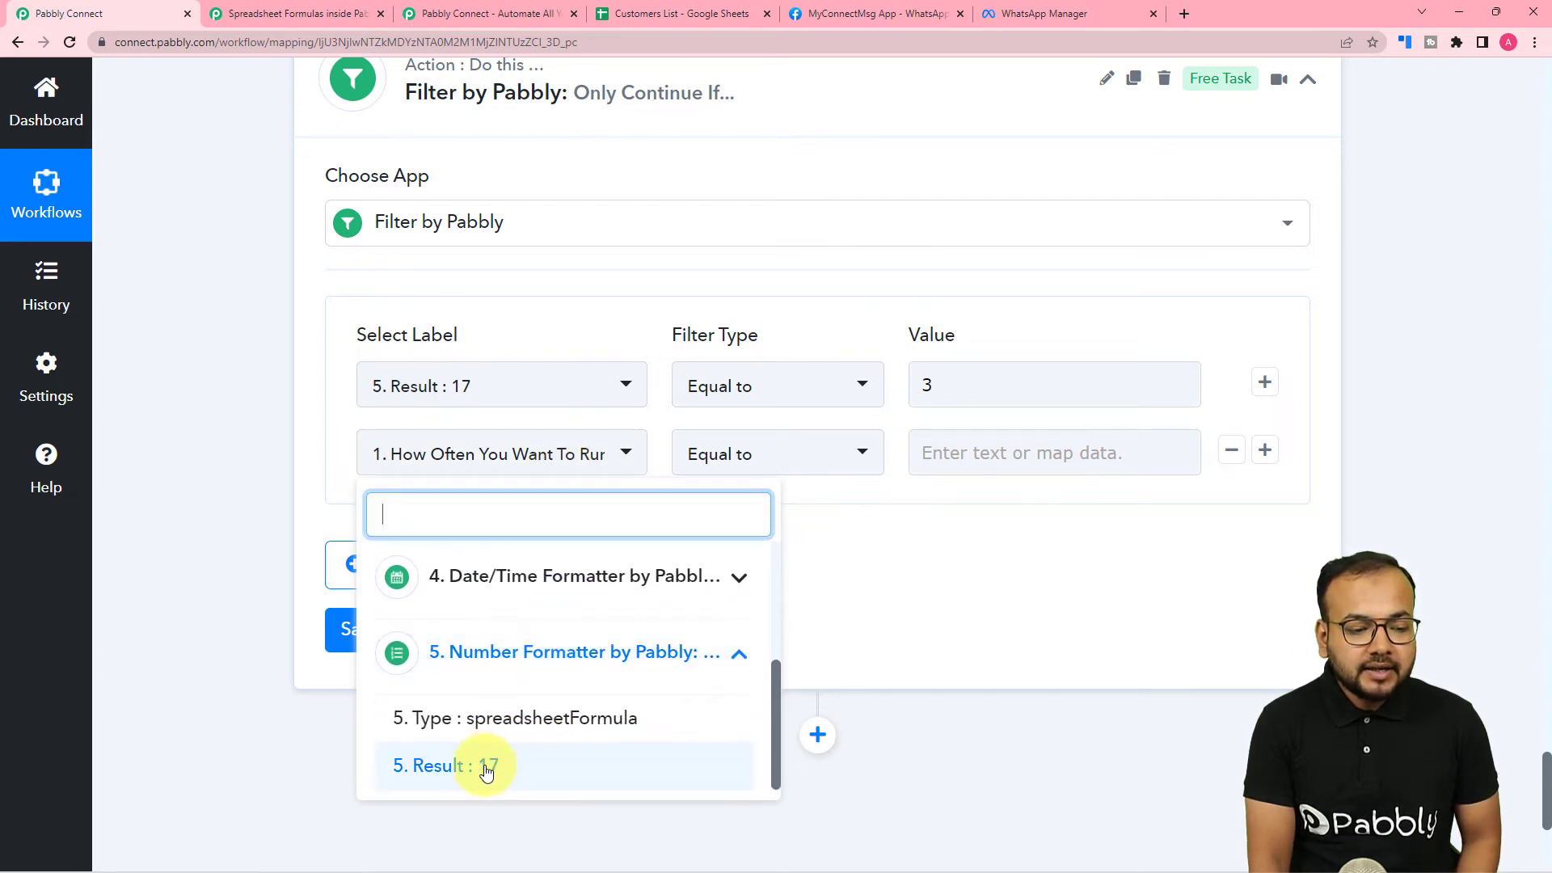
pyautogui.click(544, 768)
pyautogui.click(813, 459)
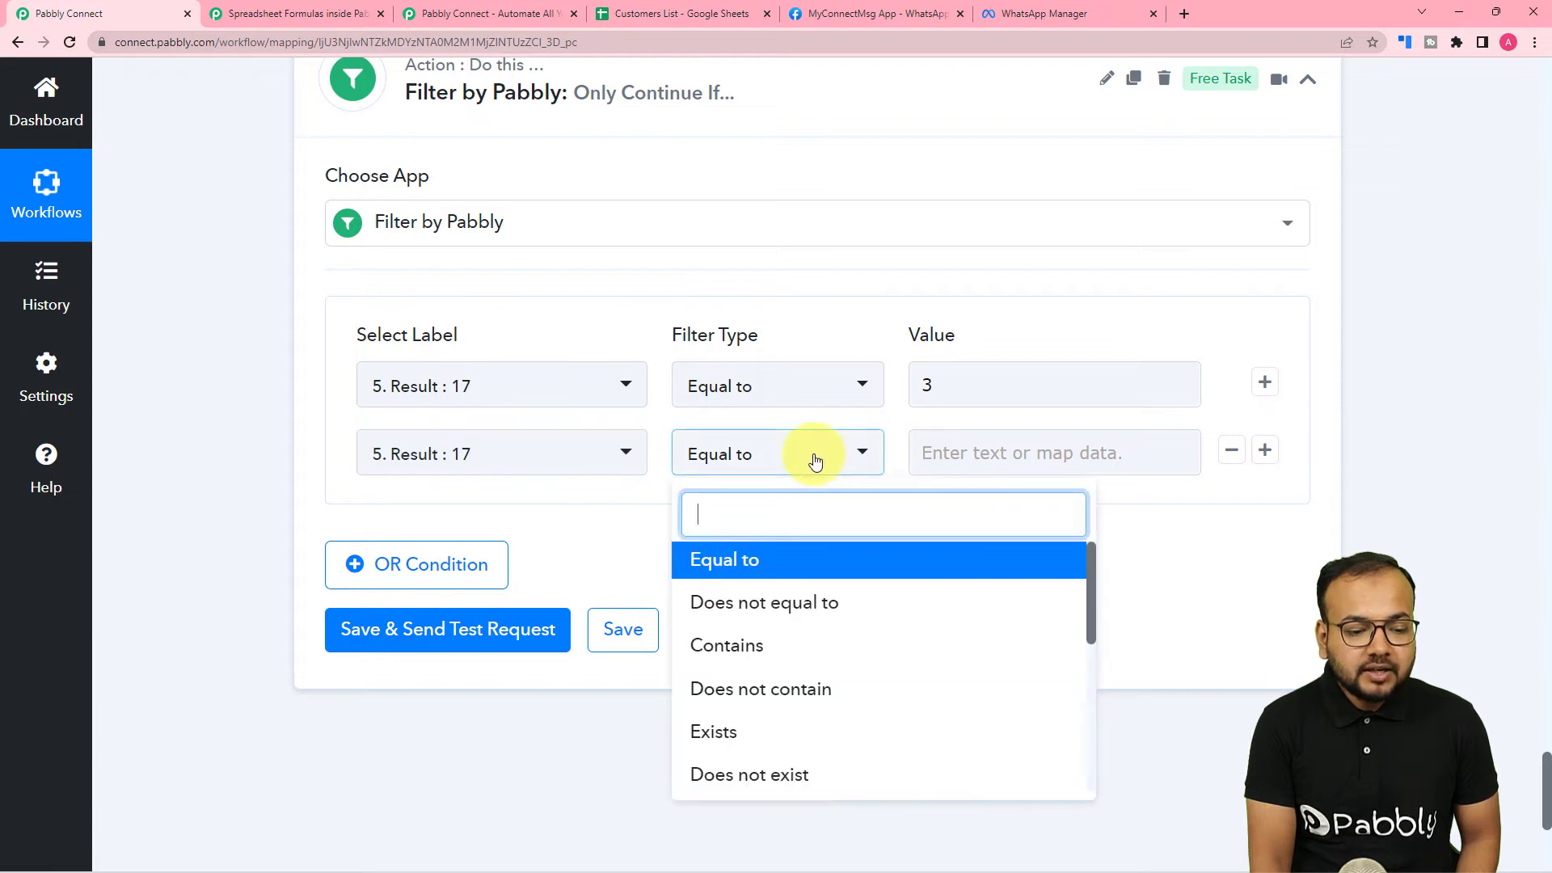
pyautogui.scroll(-2, 806, 636)
pyautogui.scroll(-4, 806, 636)
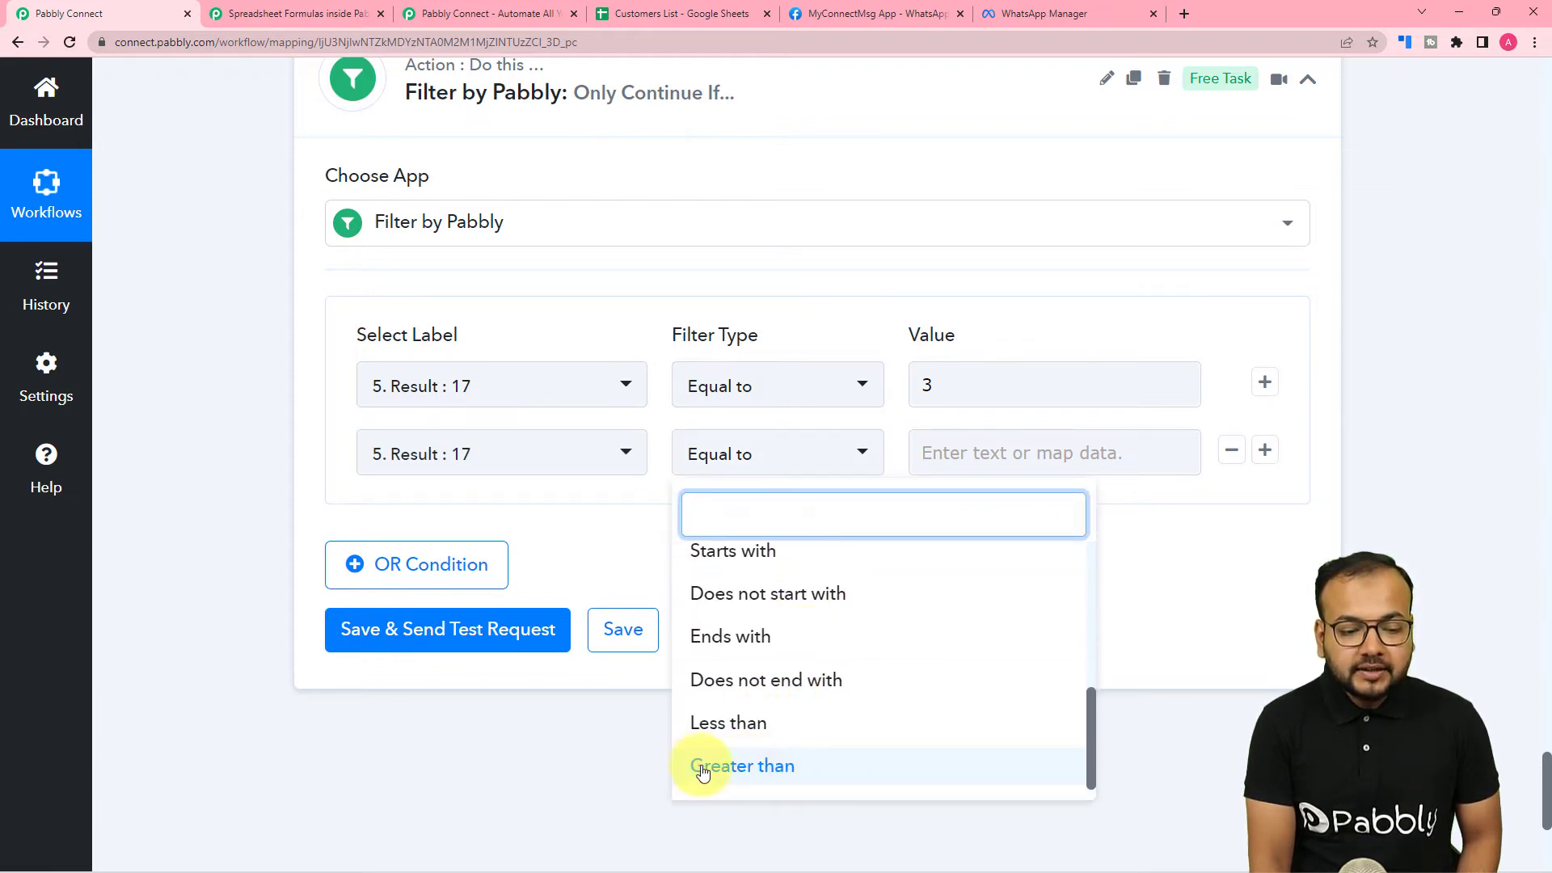
pyautogui.click(717, 770)
pyautogui.click(974, 463)
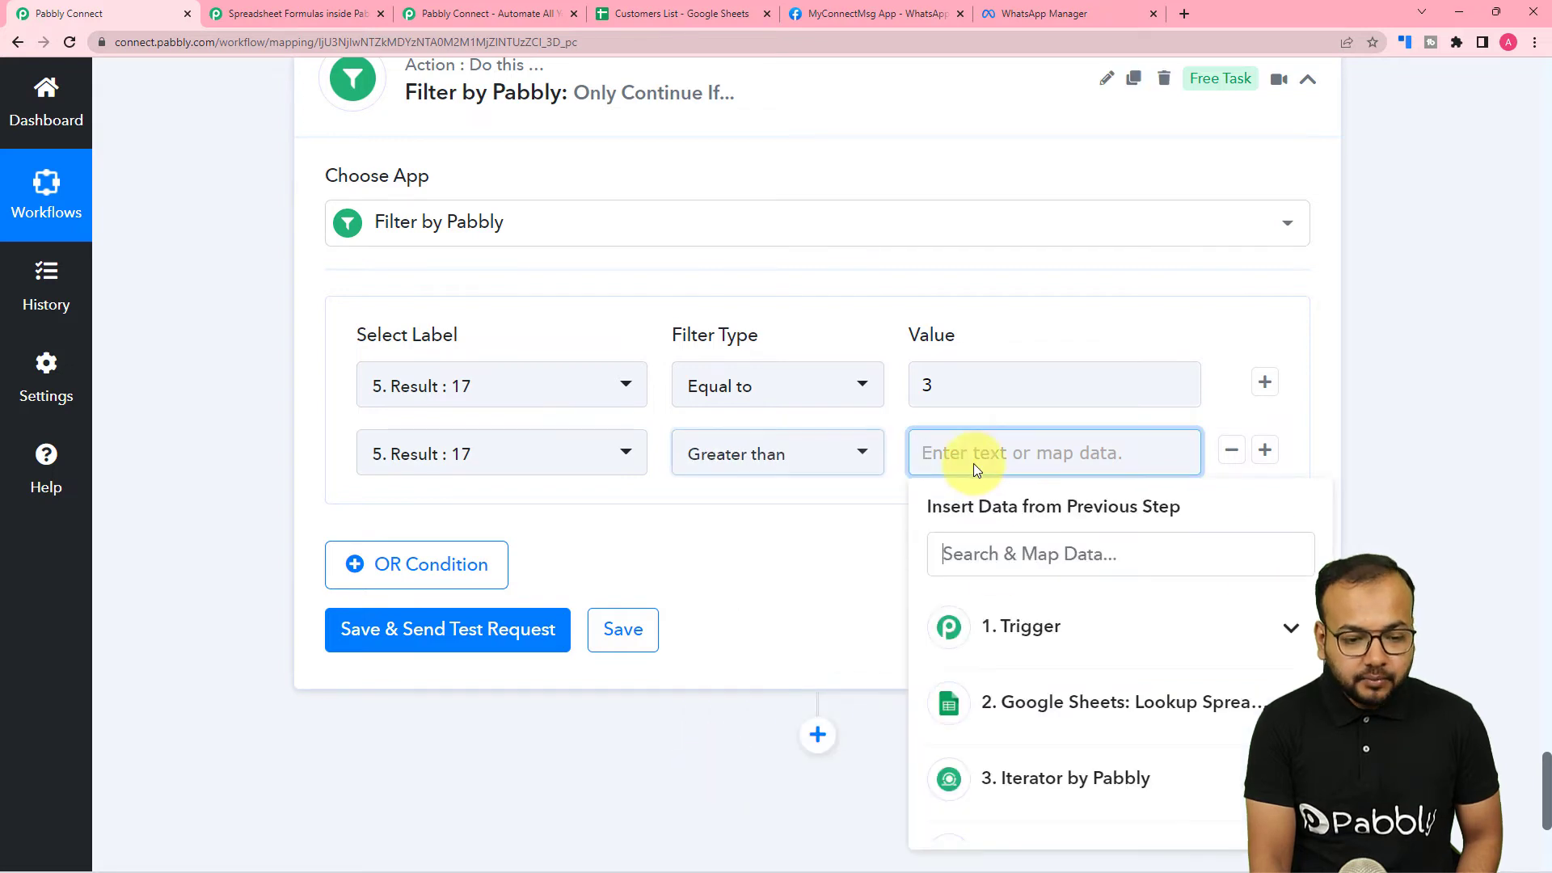
pyautogui.write('0')
pyautogui.click(831, 521)
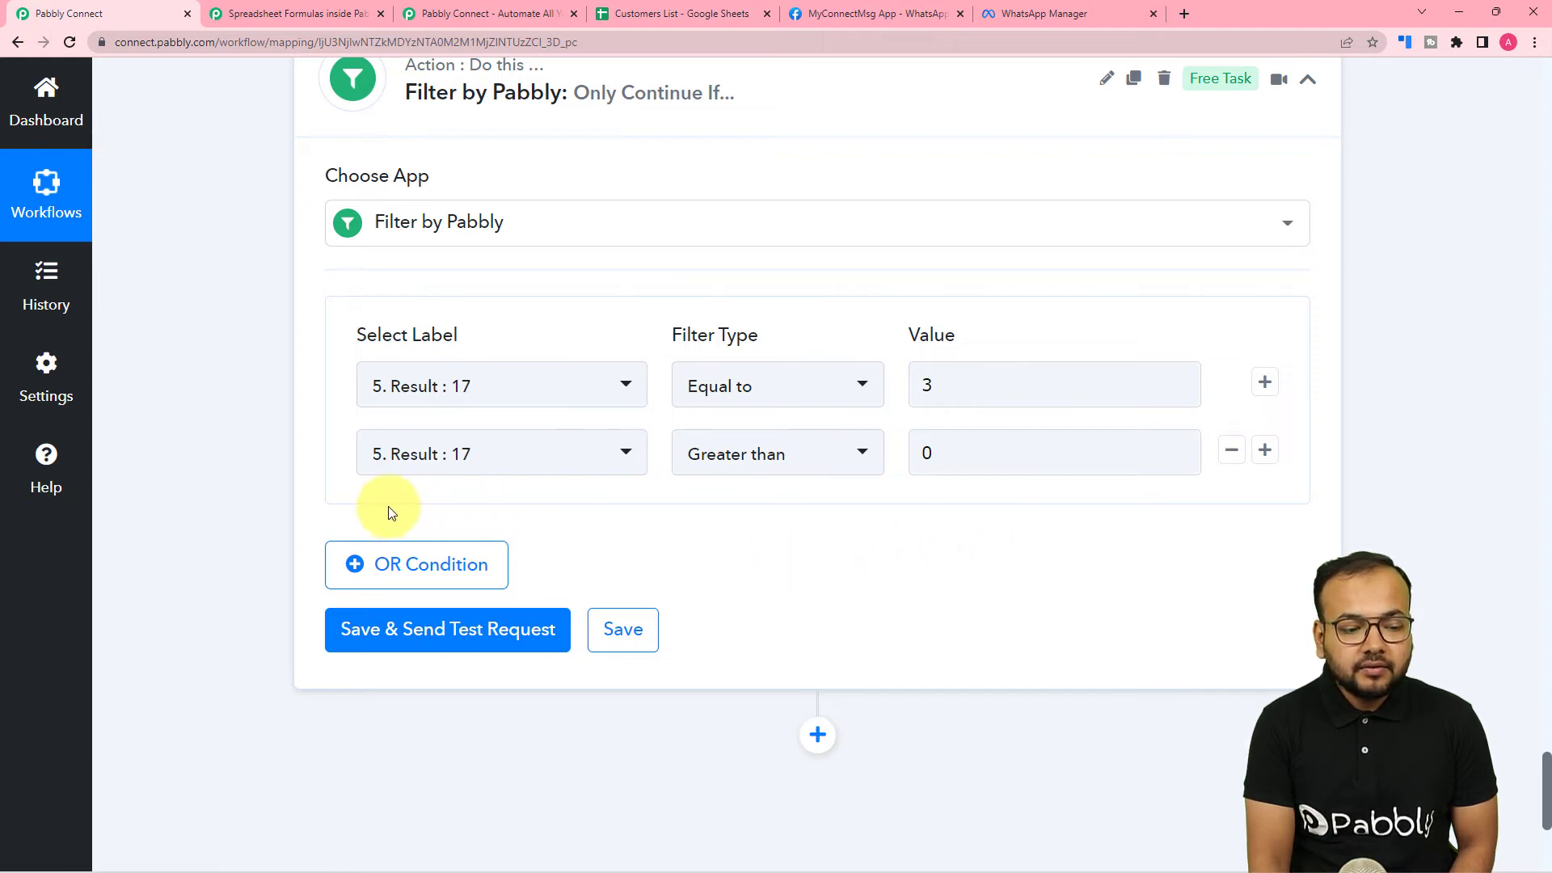
# - Save the filter, send its test request, and review the response against the Number Formatter's Result
pyautogui.scroll(-3, 388, 506)
pyautogui.click(420, 388)
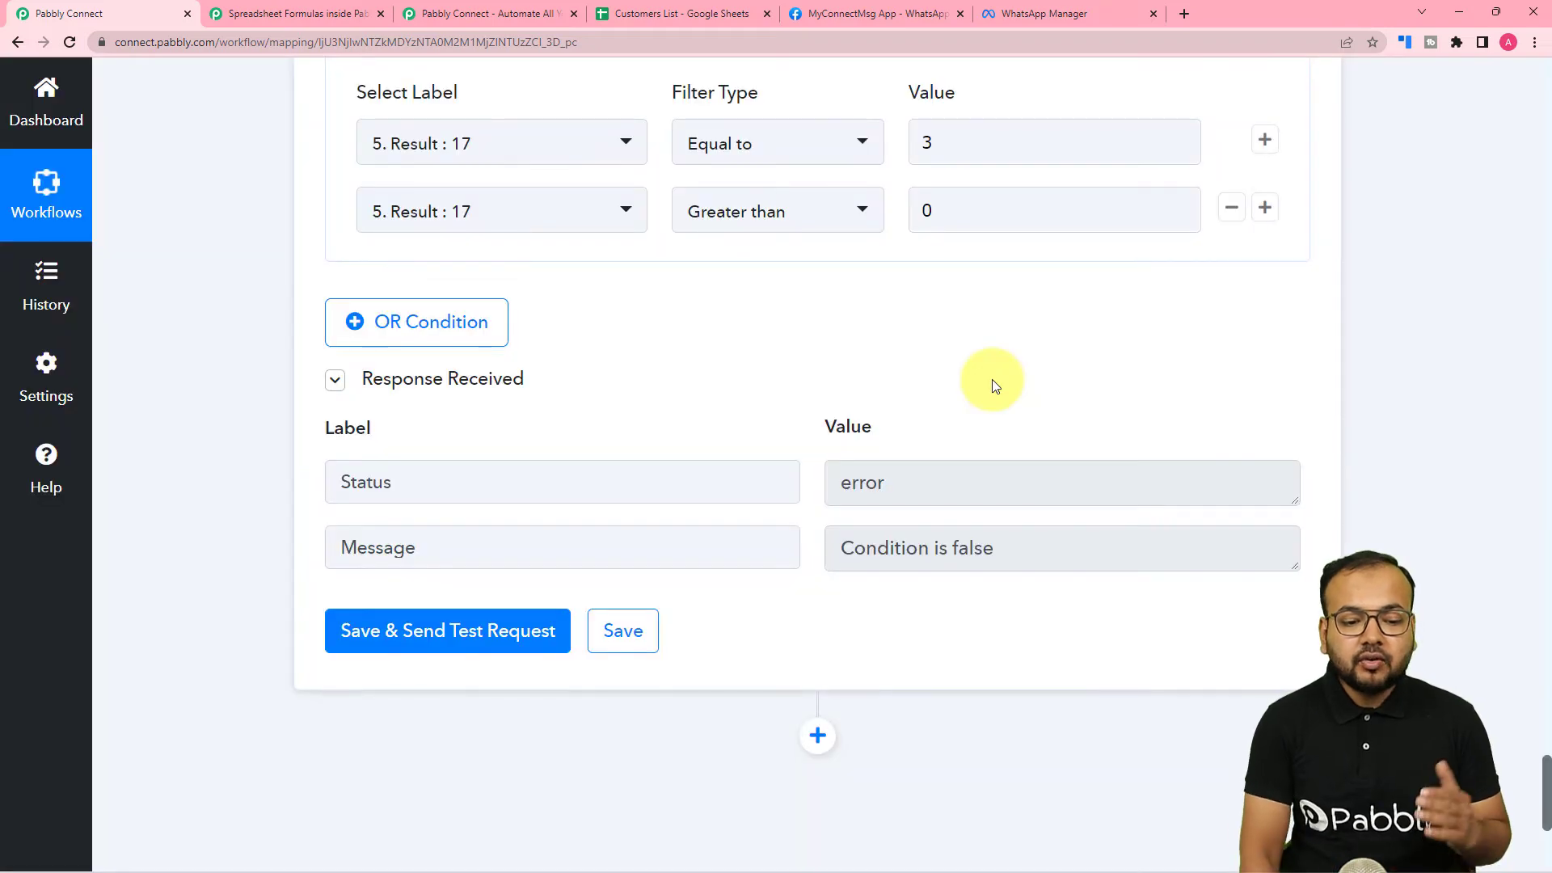
pyautogui.scroll(7, 994, 547)
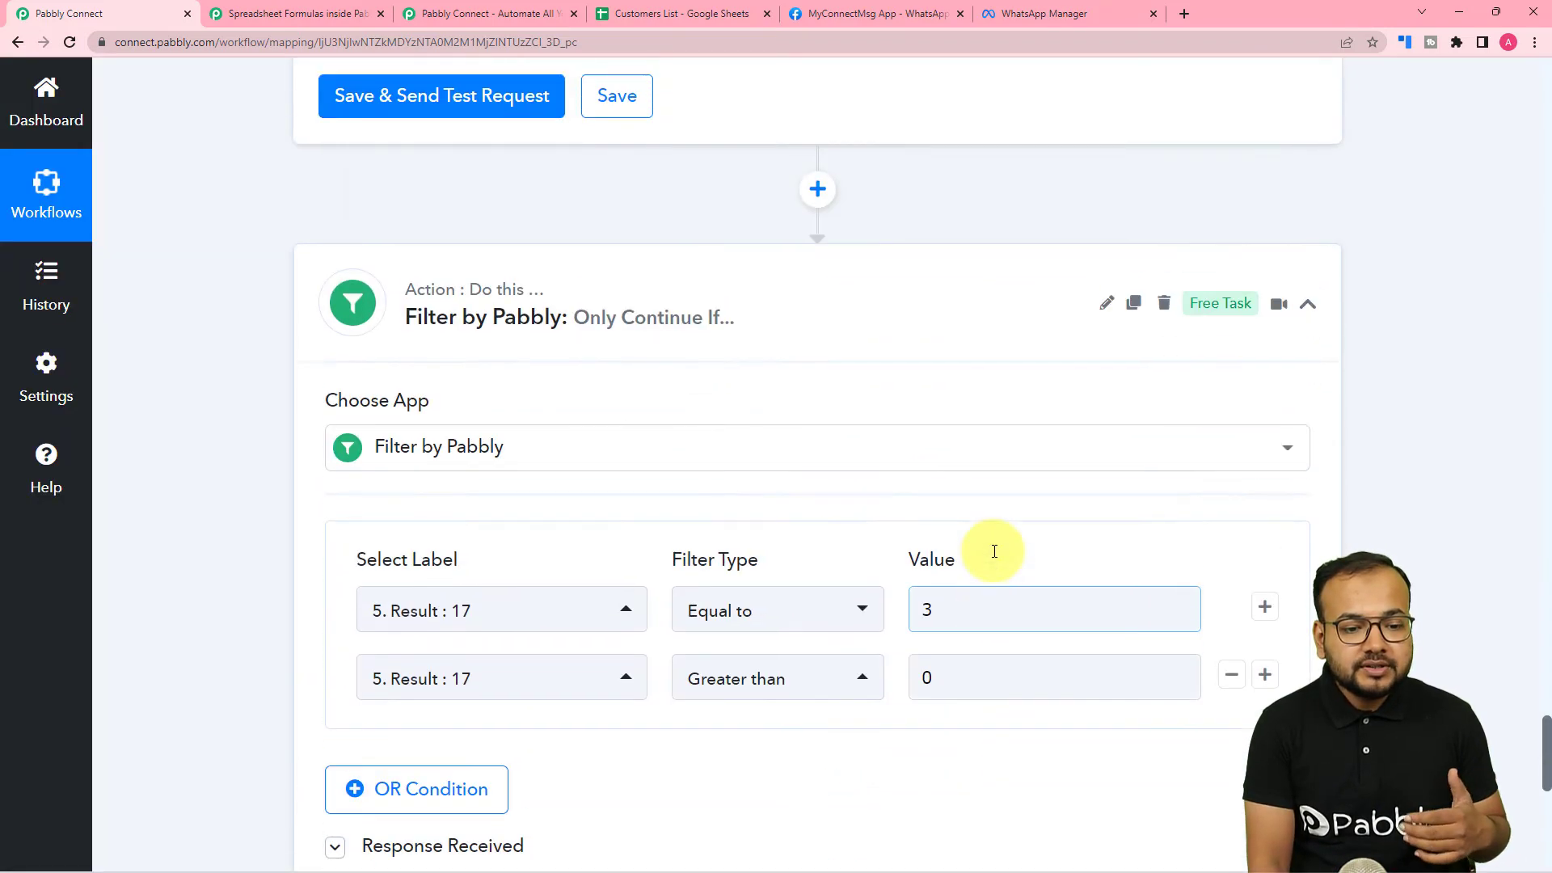
pyautogui.scroll(6, 995, 552)
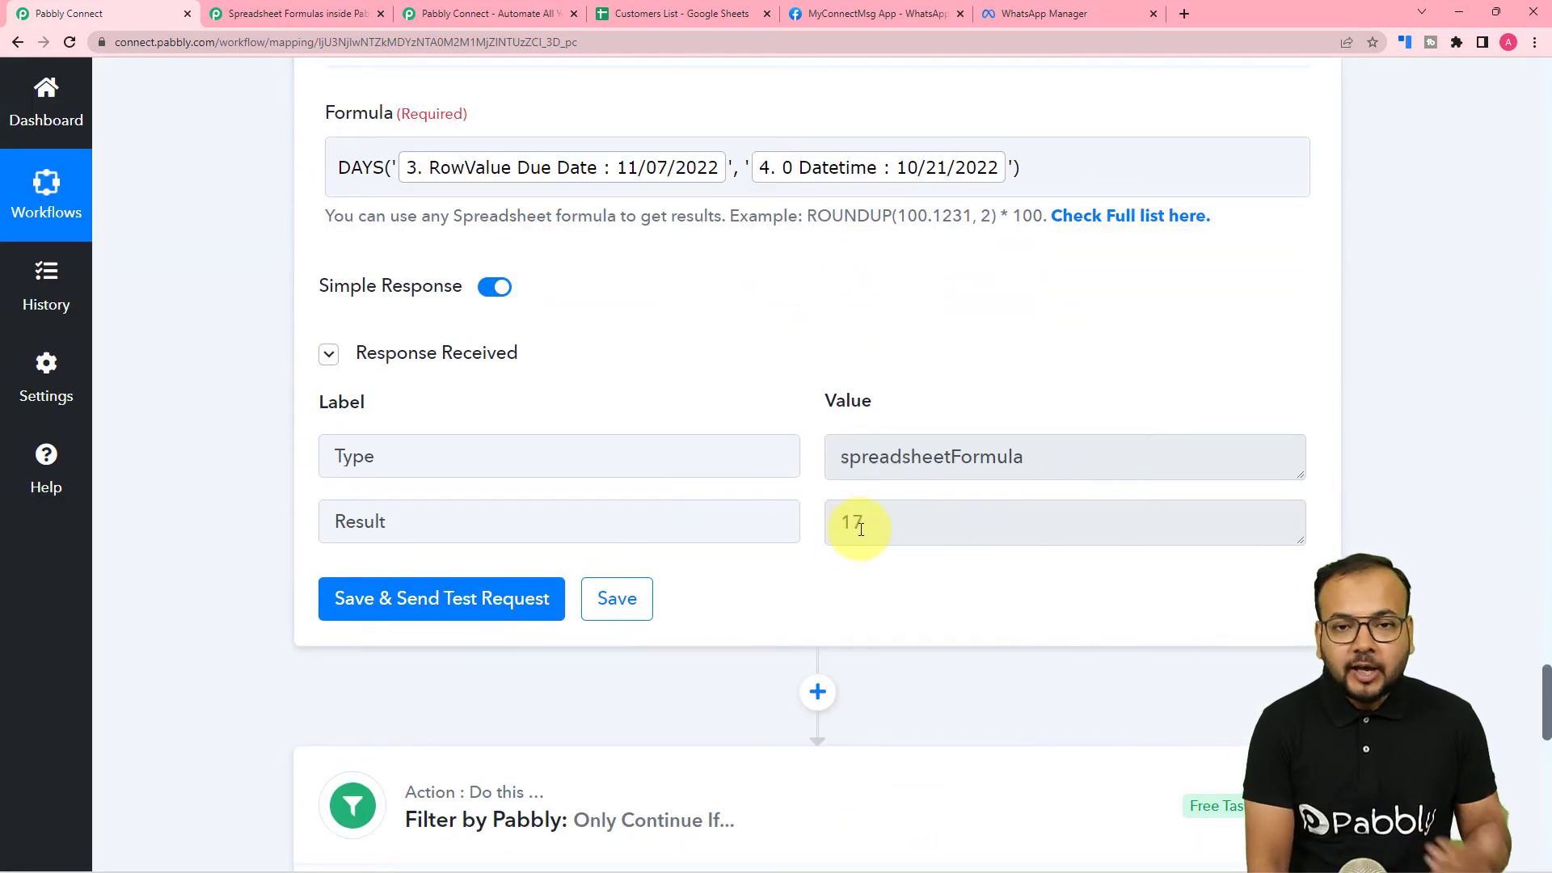
pyautogui.scroll(-8, 860, 529)
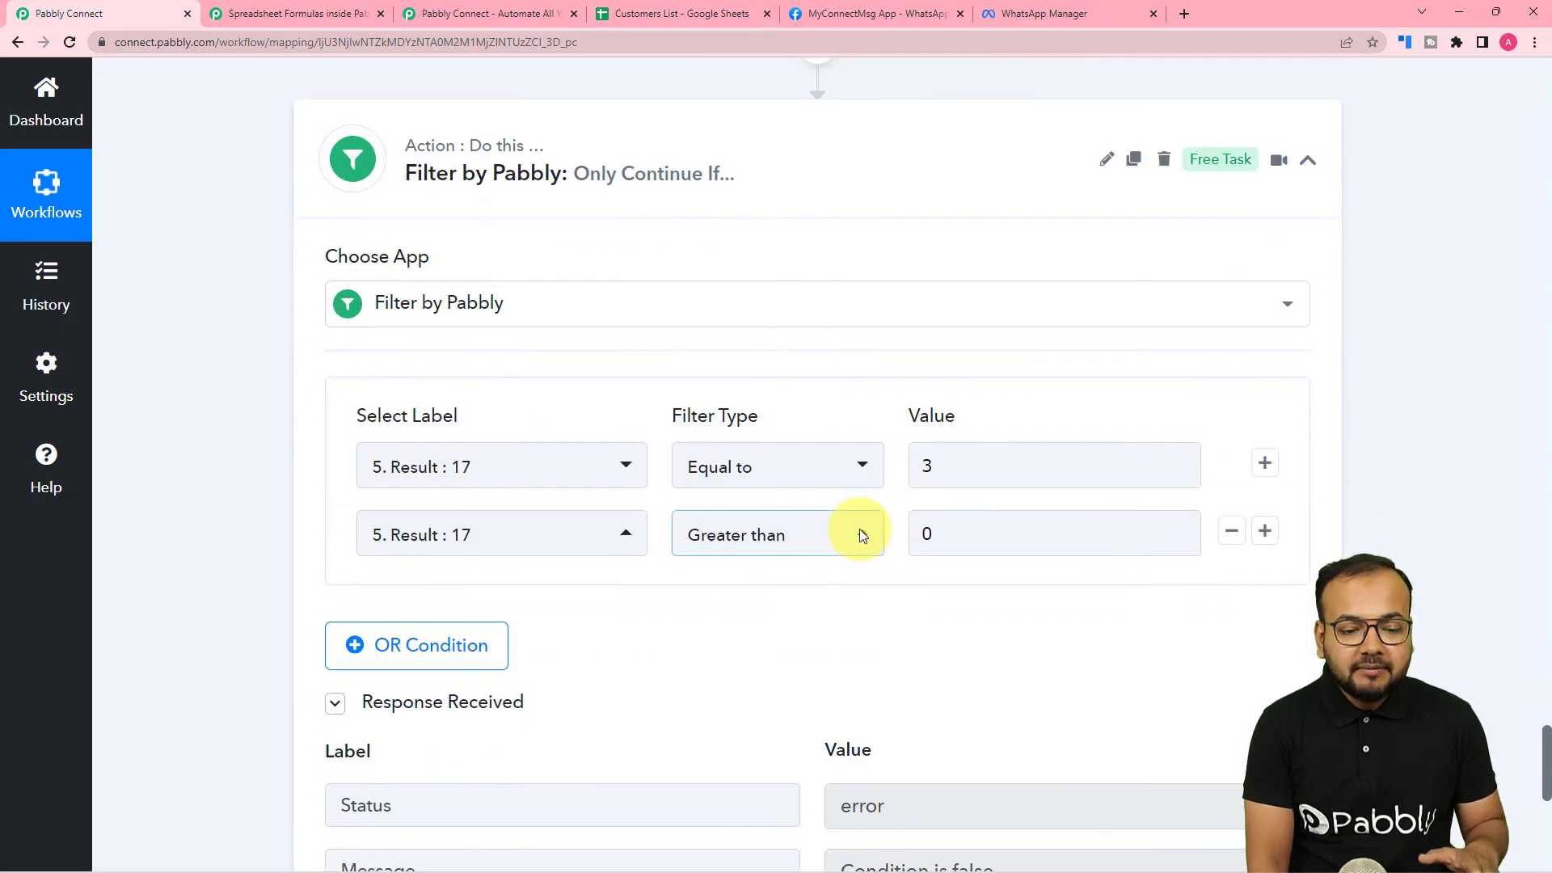
pyautogui.scroll(-2, 827, 622)
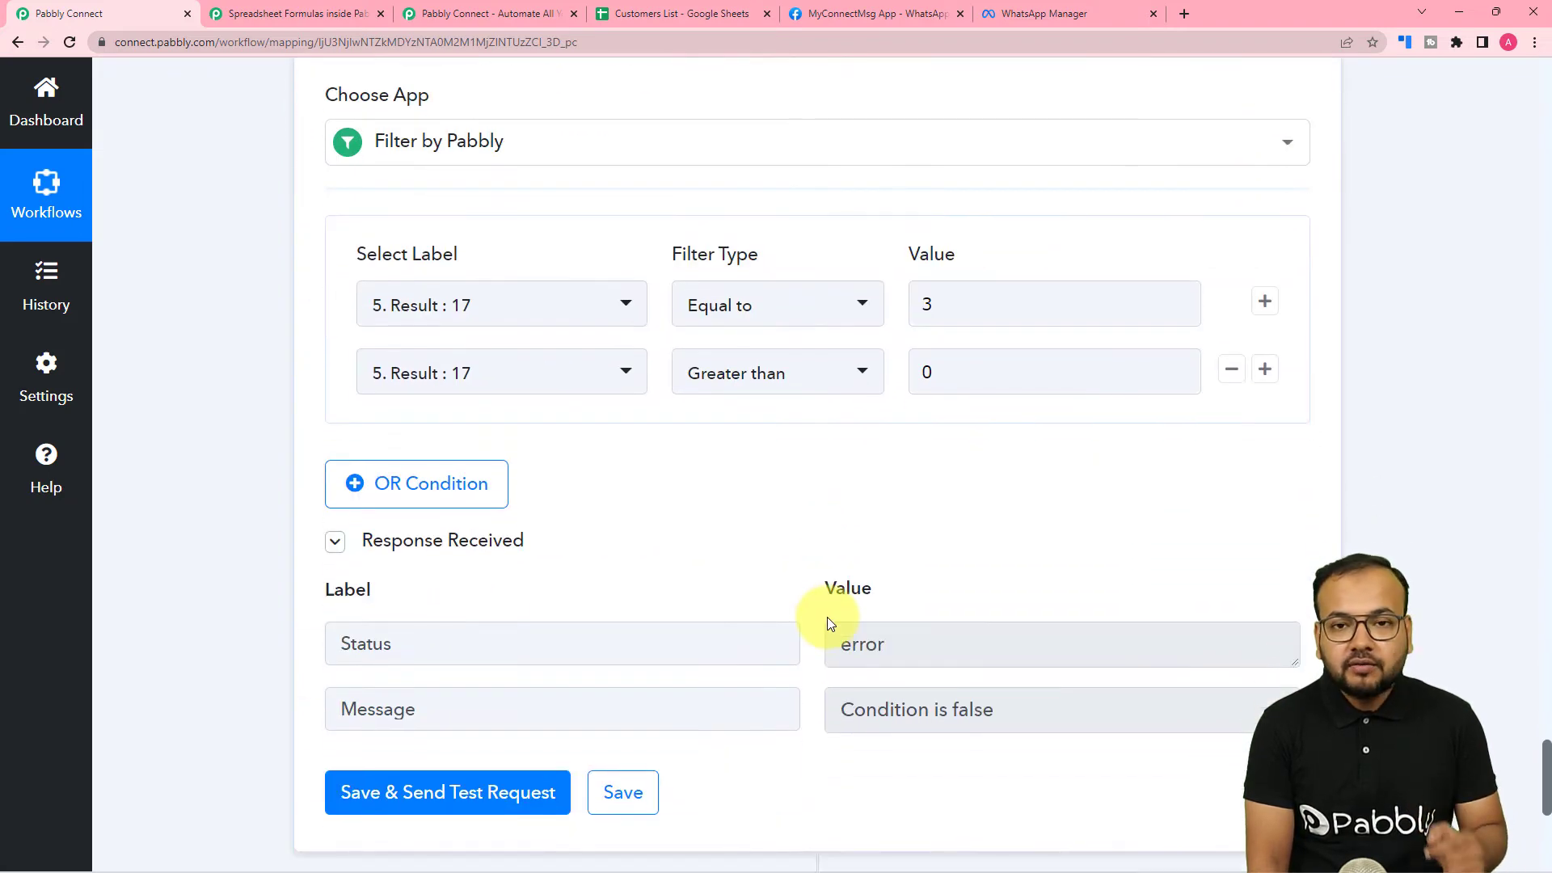
pyautogui.scroll(-4, 827, 620)
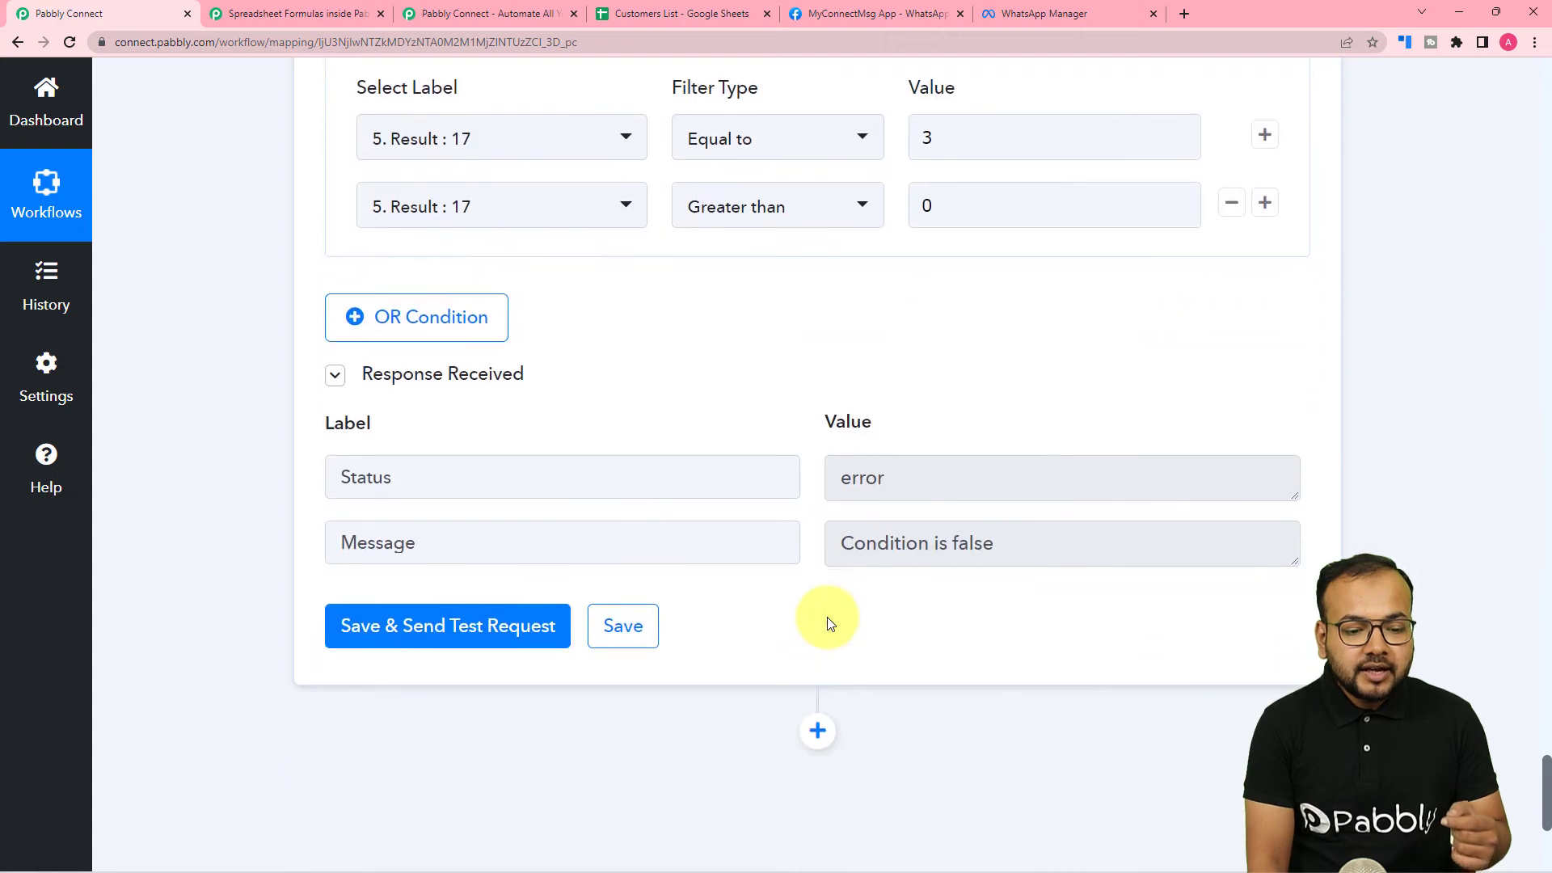
# - Add a WhatsApp Cloud API action after the filter with the Send Template Message event
pyautogui.scroll(-3, 827, 618)
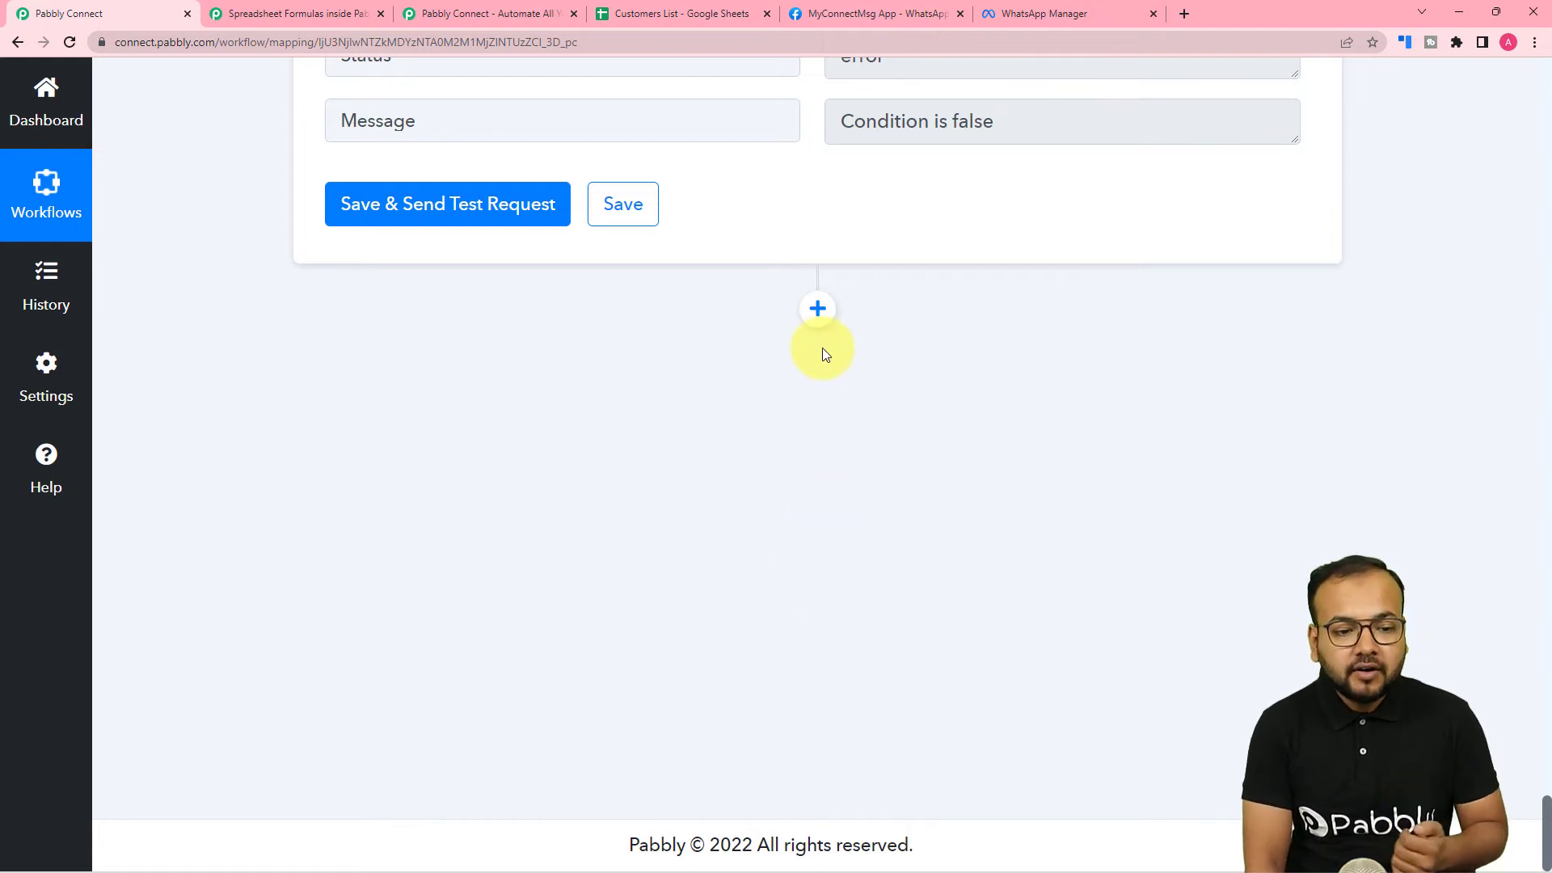
pyautogui.click(817, 308)
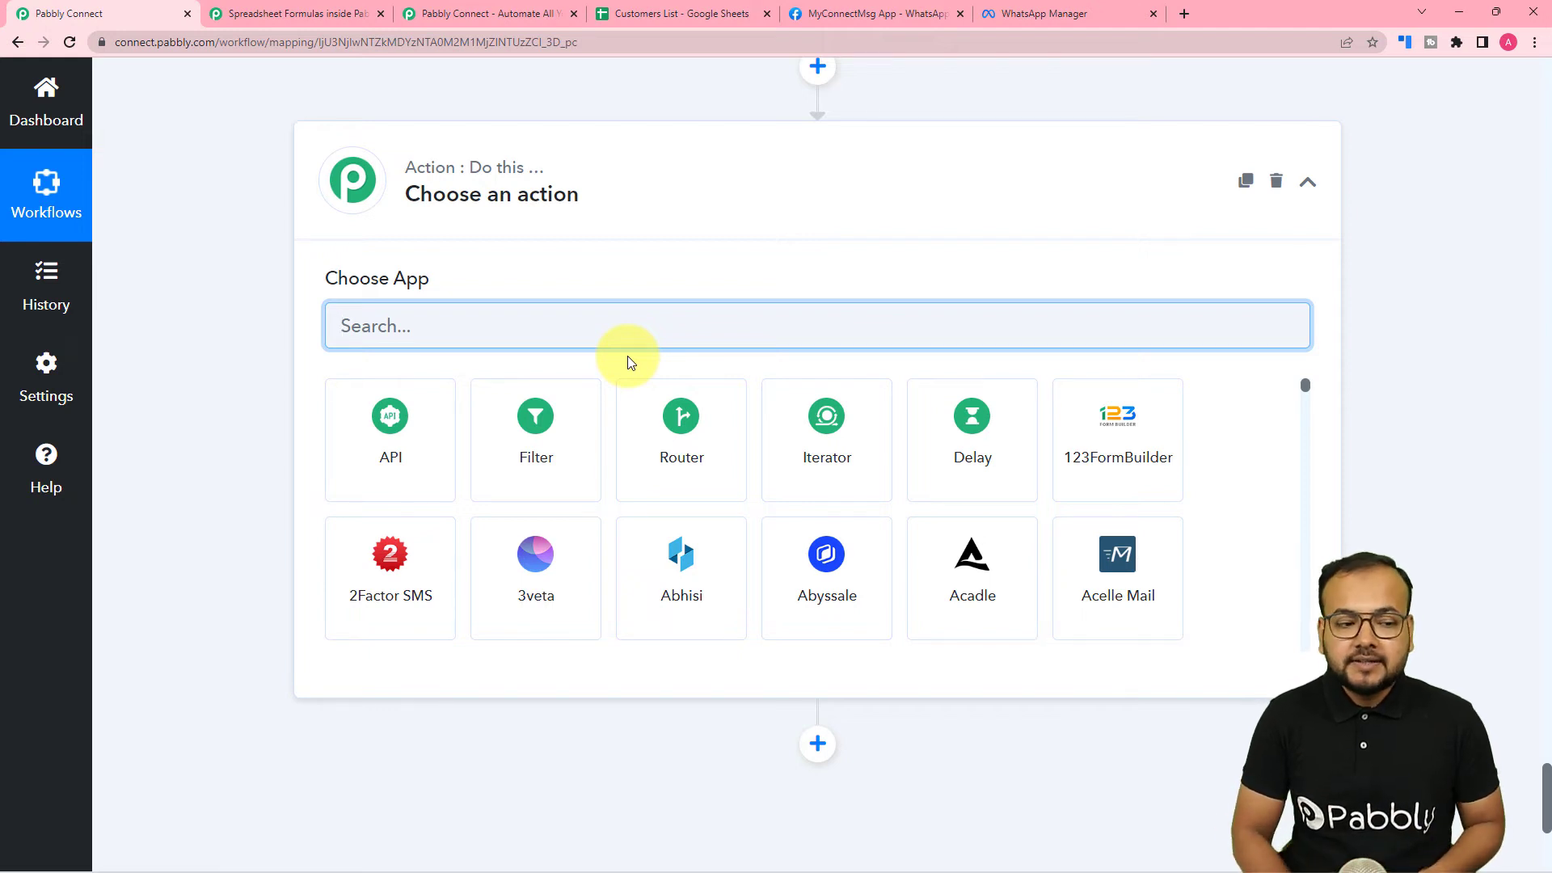
pyautogui.click(624, 333)
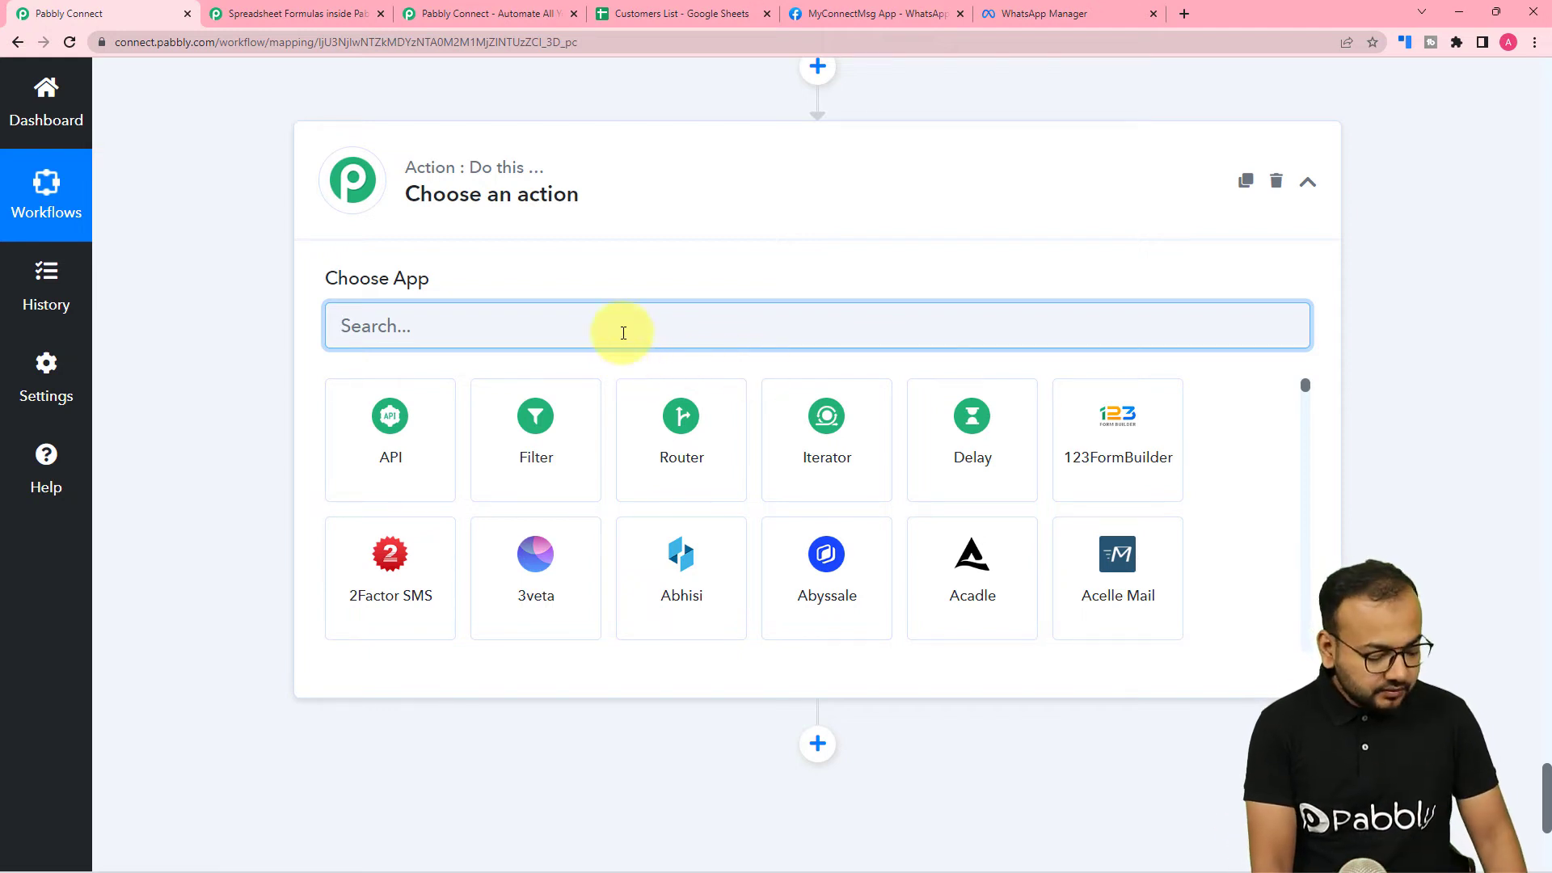
pyautogui.write('what')
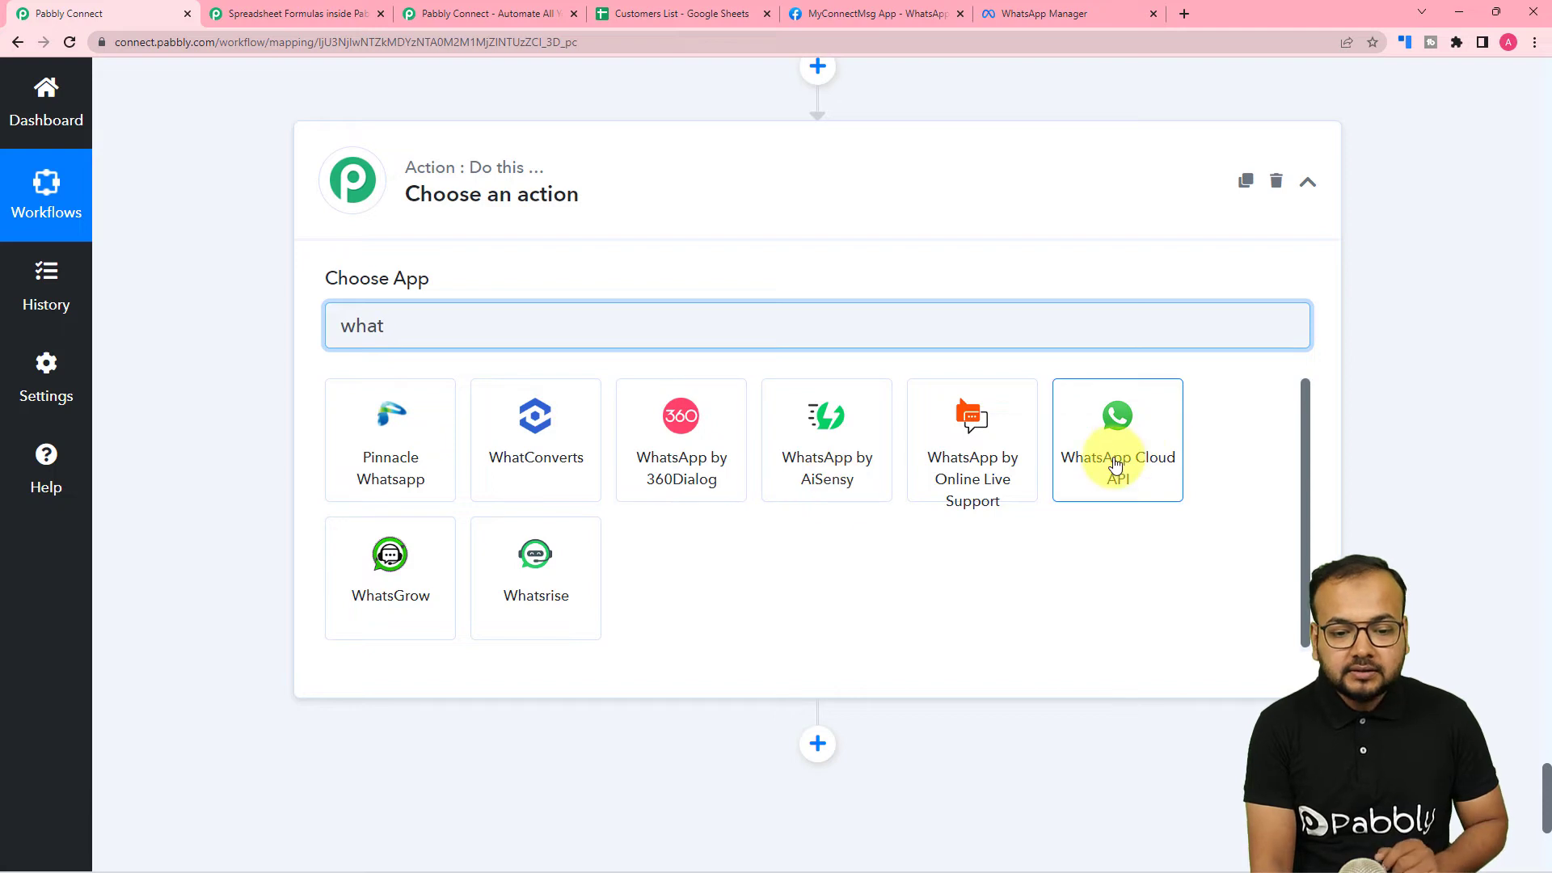
pyautogui.click(1116, 464)
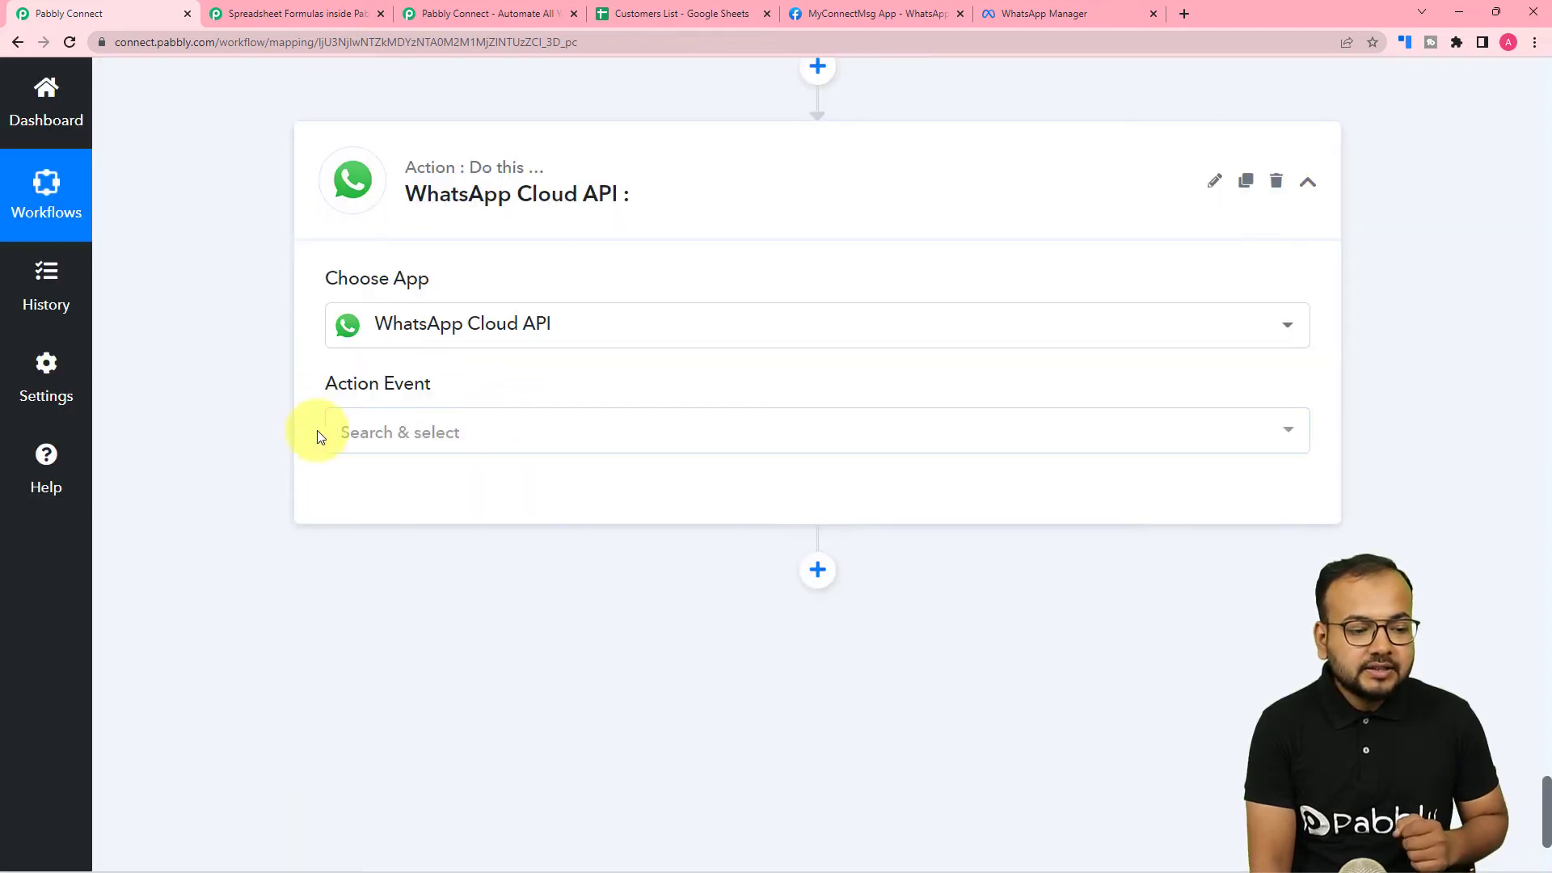
pyautogui.click(391, 430)
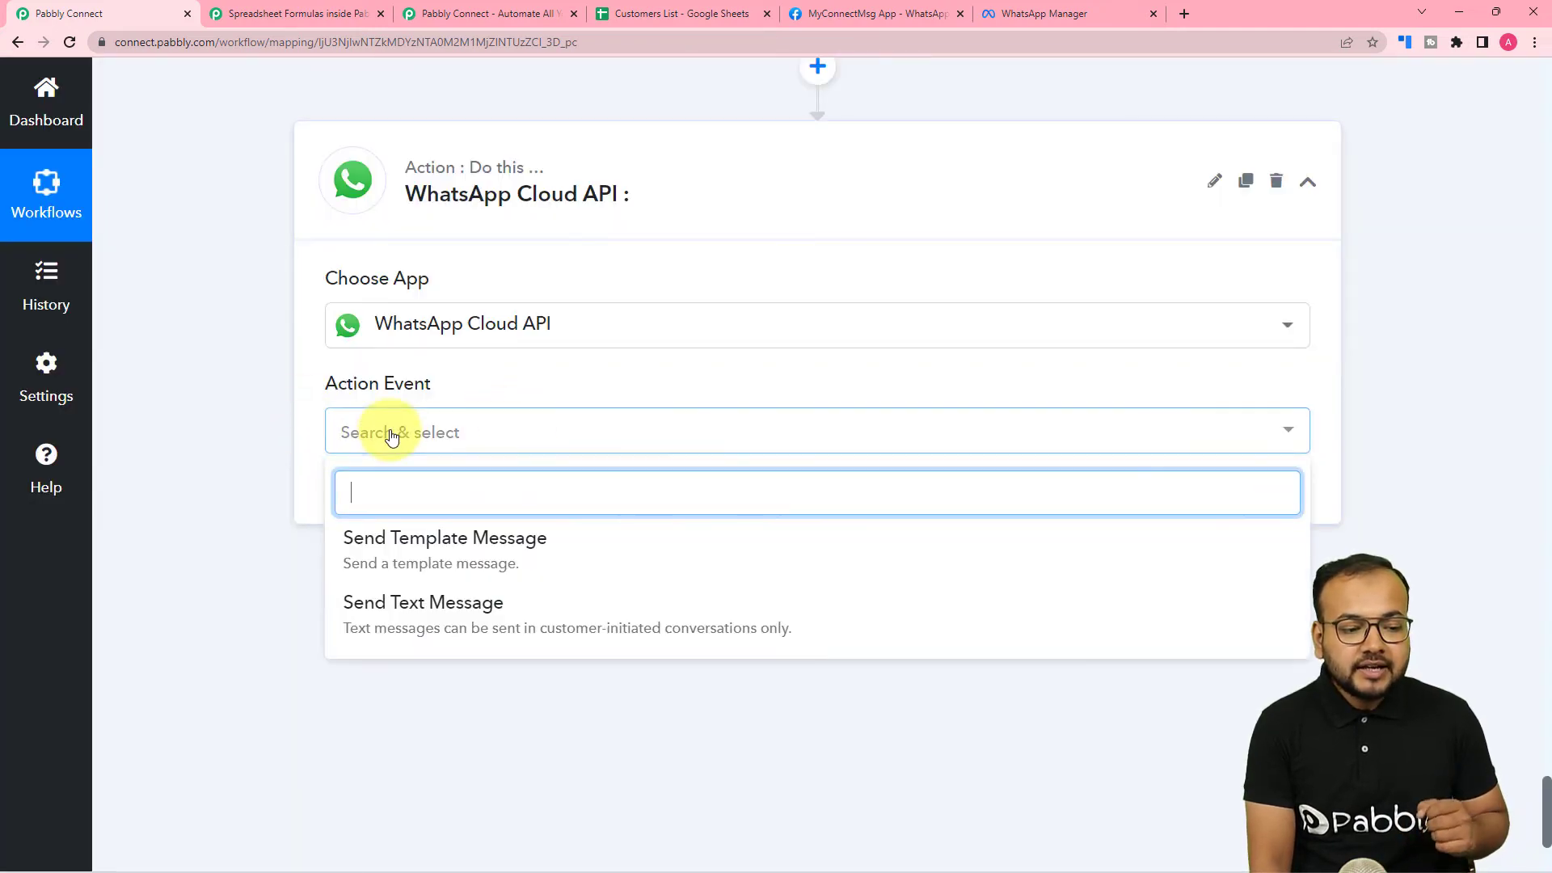
pyautogui.click(388, 566)
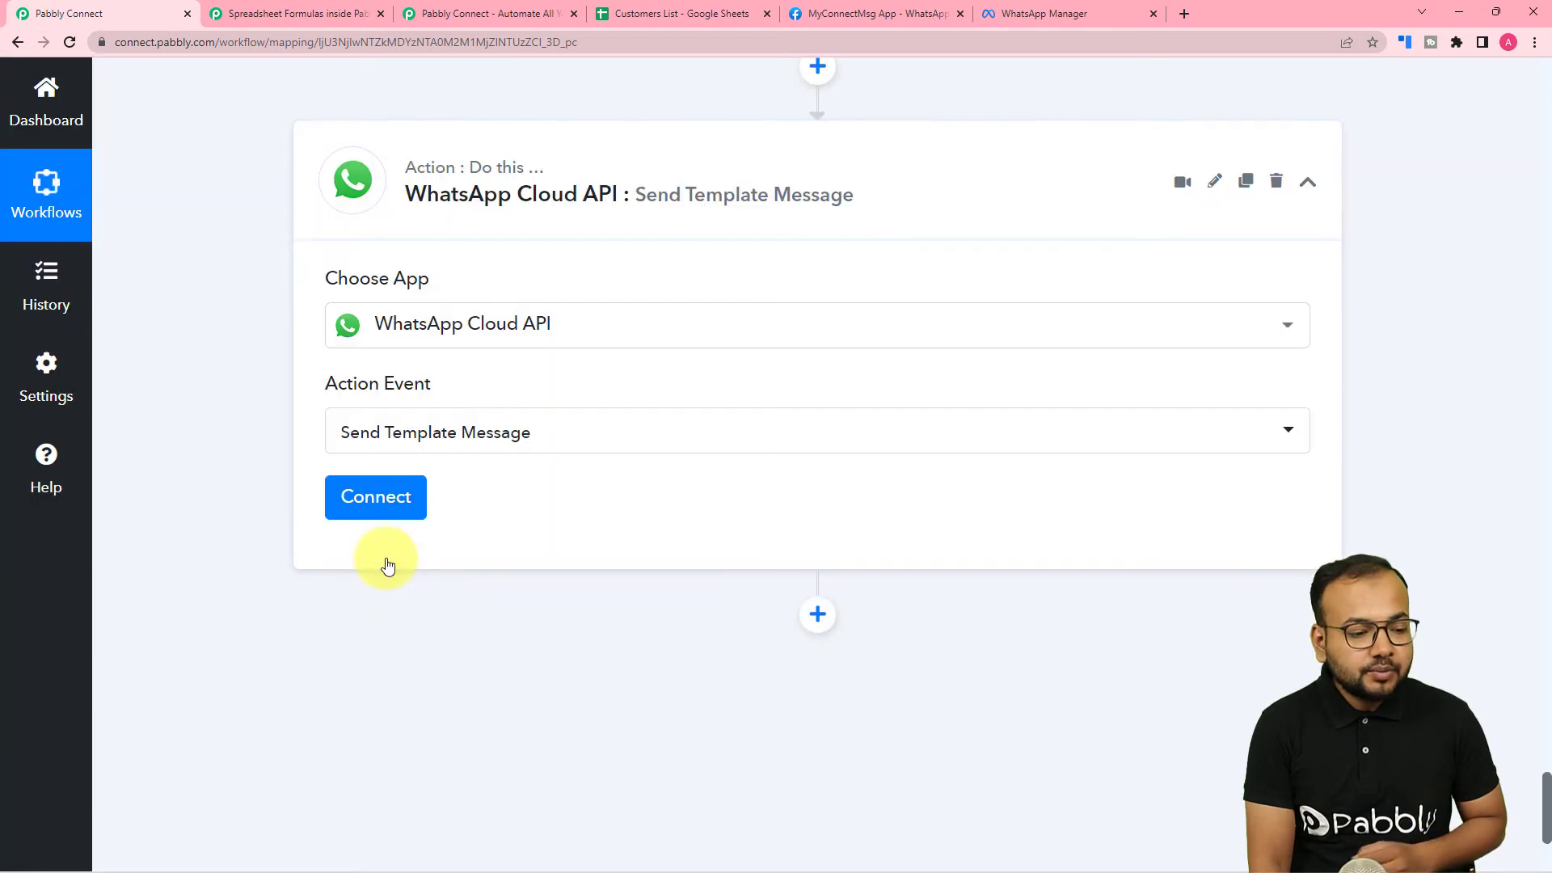
# - Start a new WhatsApp Cloud API connection for the action and review the credential fields it requires
pyautogui.click(372, 503)
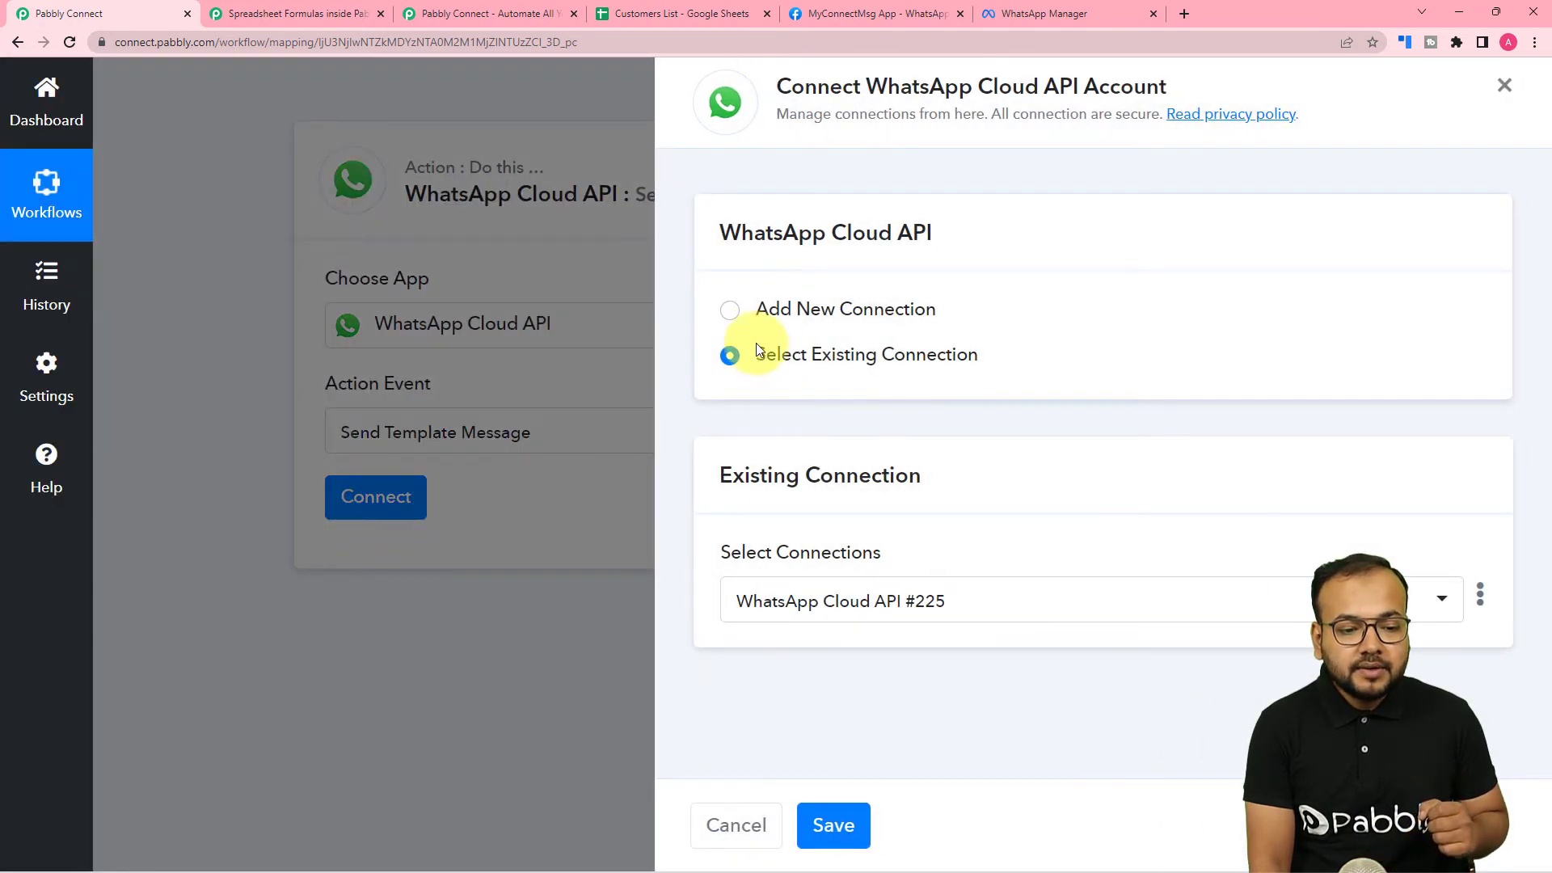
pyautogui.click(727, 314)
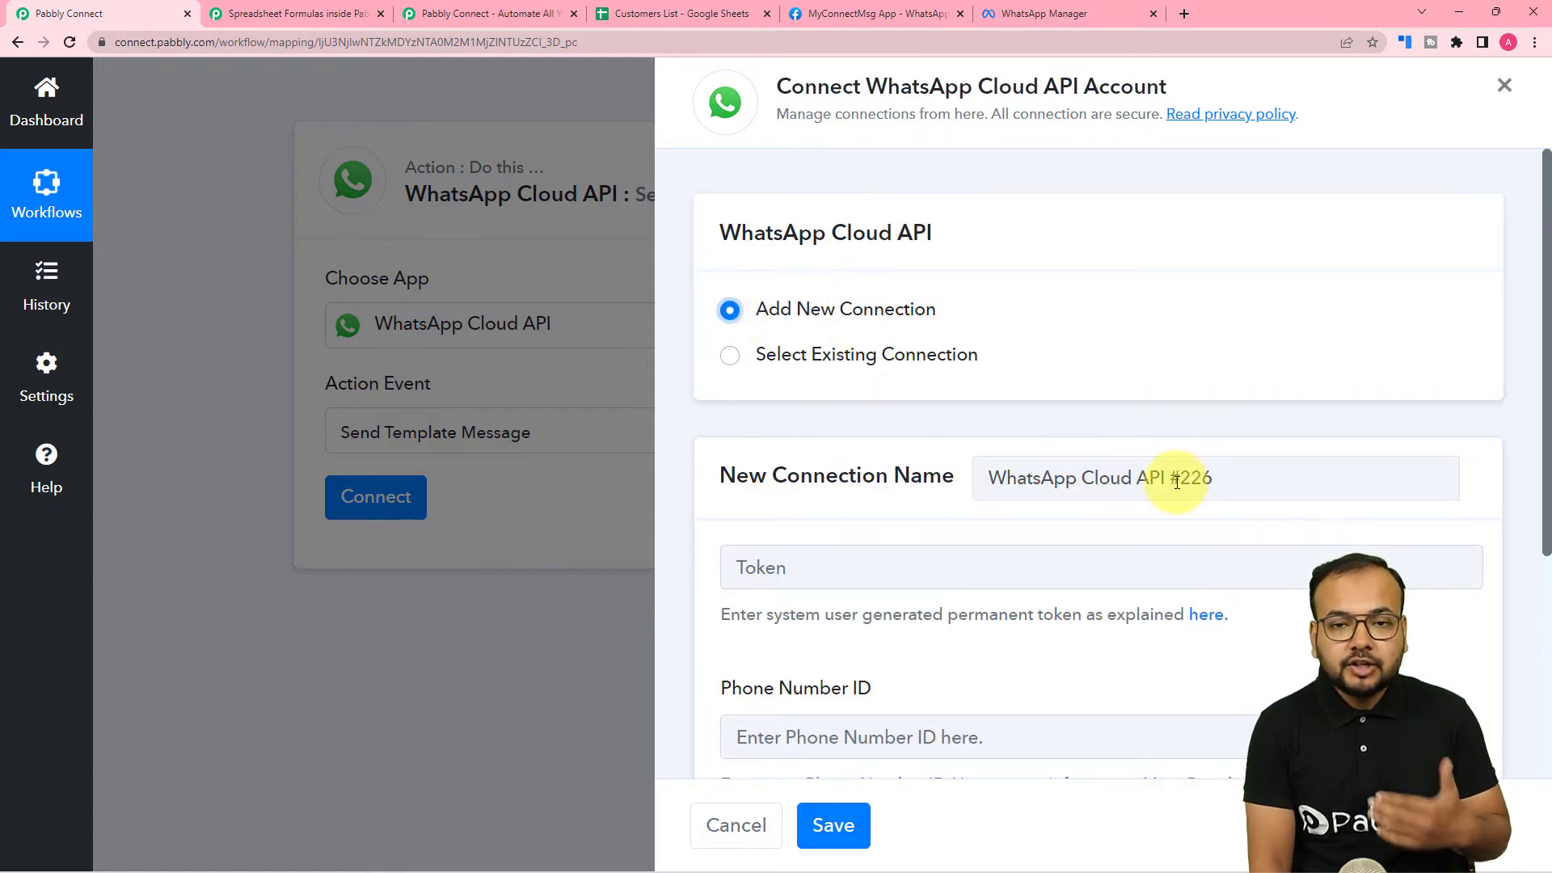
pyautogui.scroll(-1, 1109, 516)
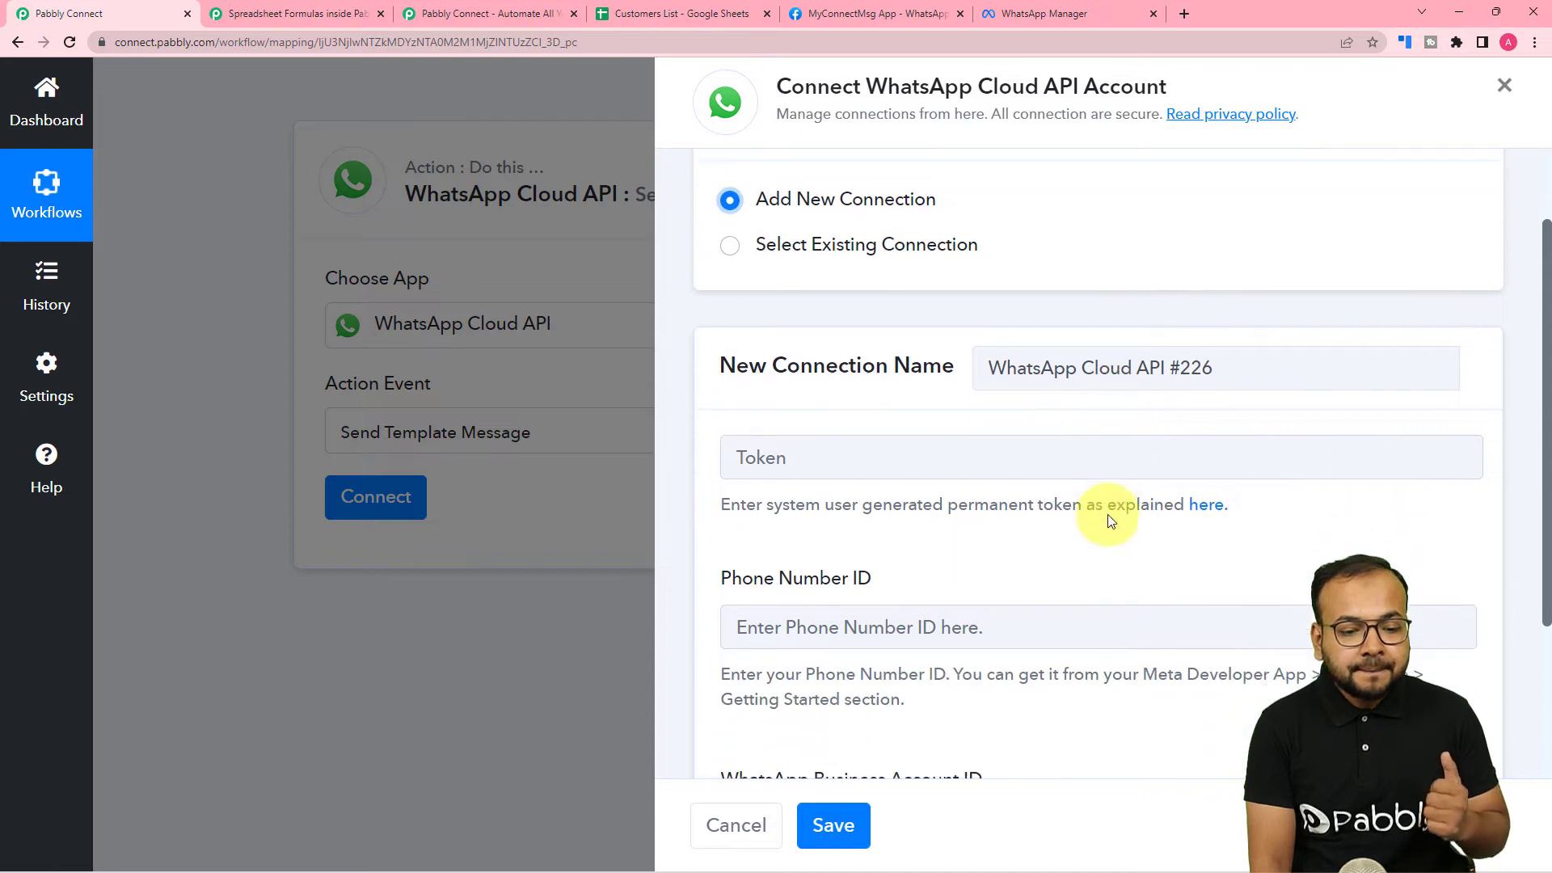
pyautogui.scroll(-1, 1107, 514)
pyautogui.scroll(-2, 755, 402)
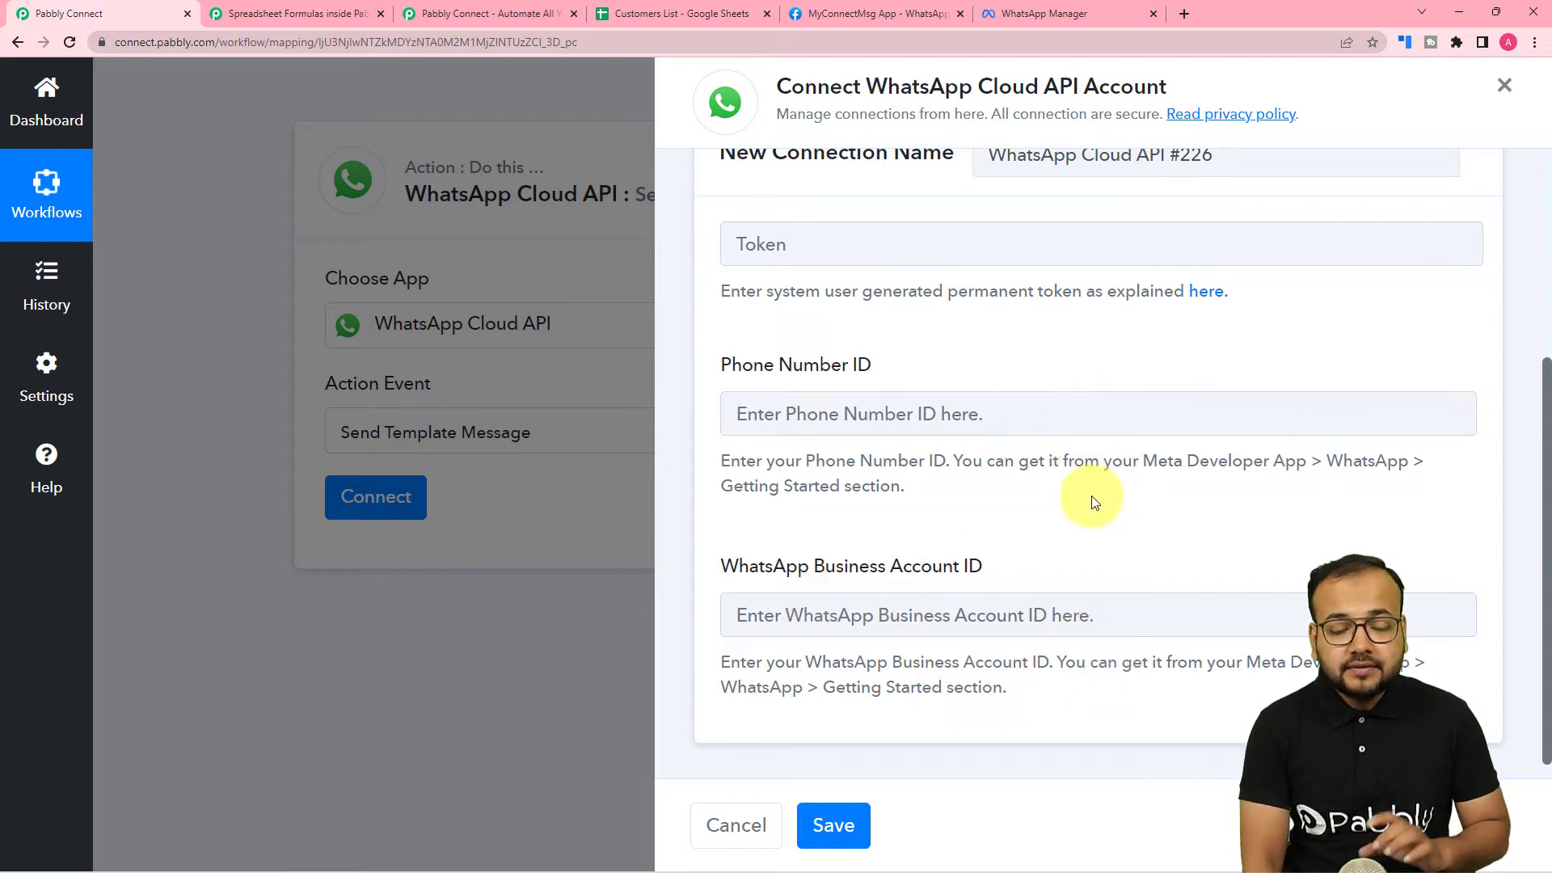
pyautogui.scroll(1, 944, 388)
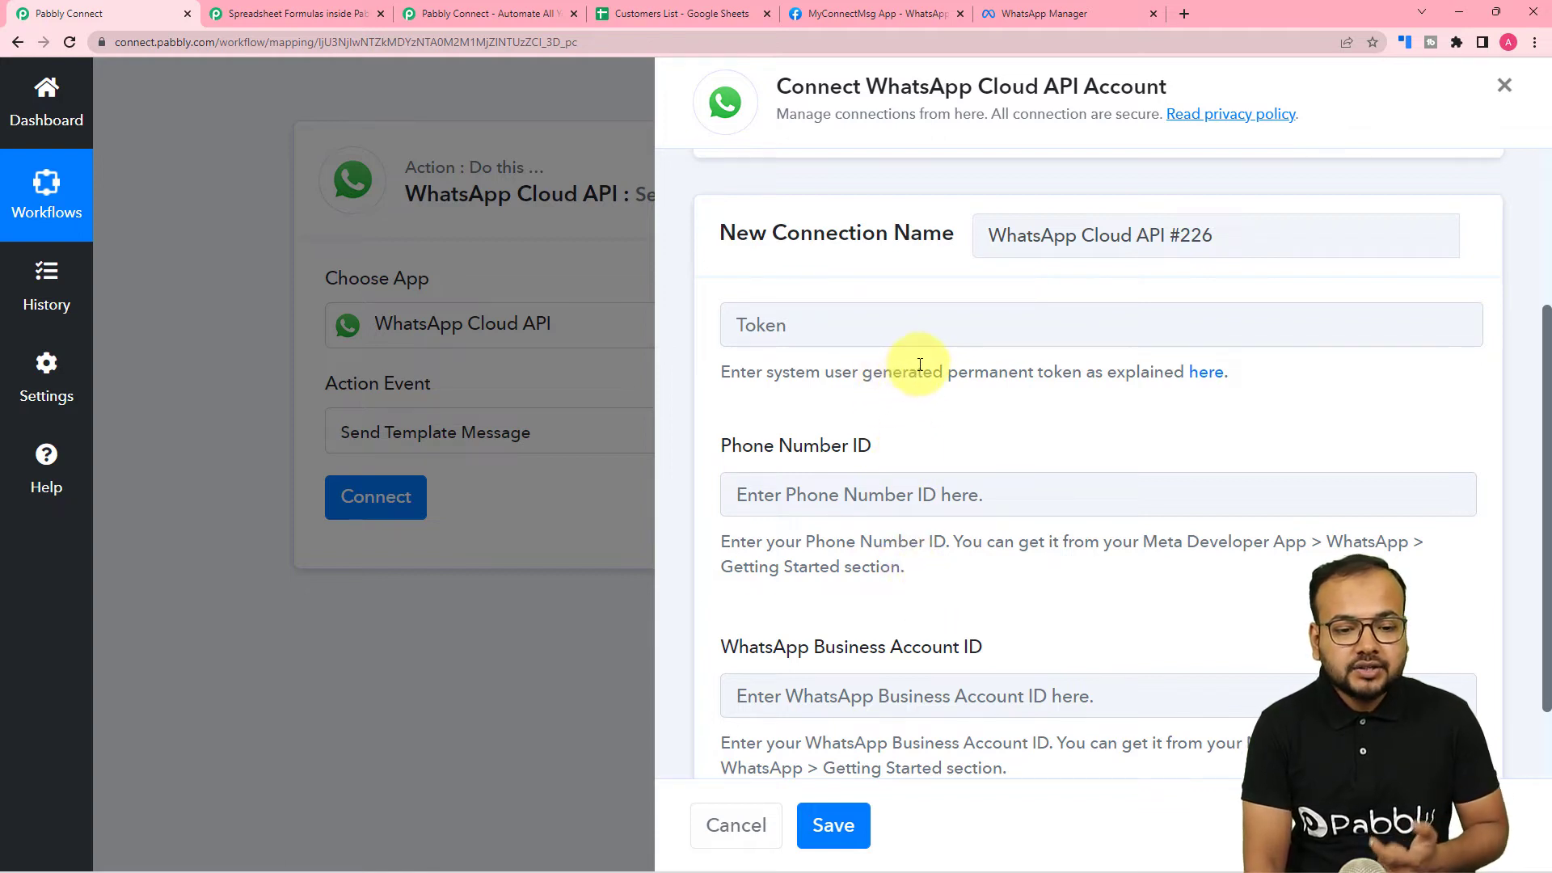
# - Open the linked permanent-token help thread, examine its WhatsApp Cloud API setup guidance, and return to the connection form
pyautogui.click(1207, 380)
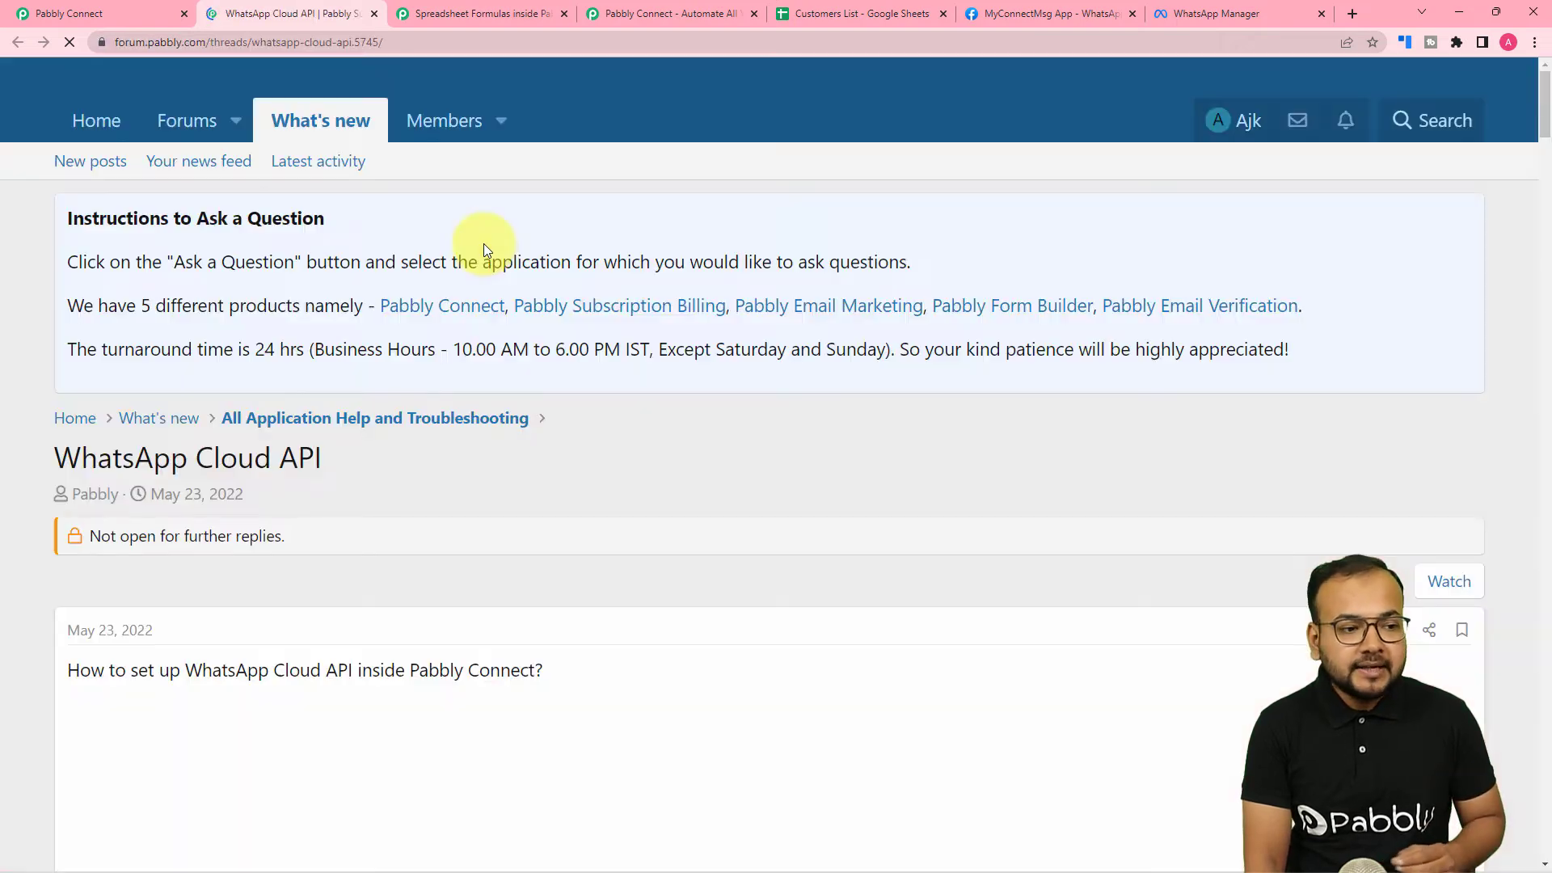
pyautogui.scroll(-5, 487, 259)
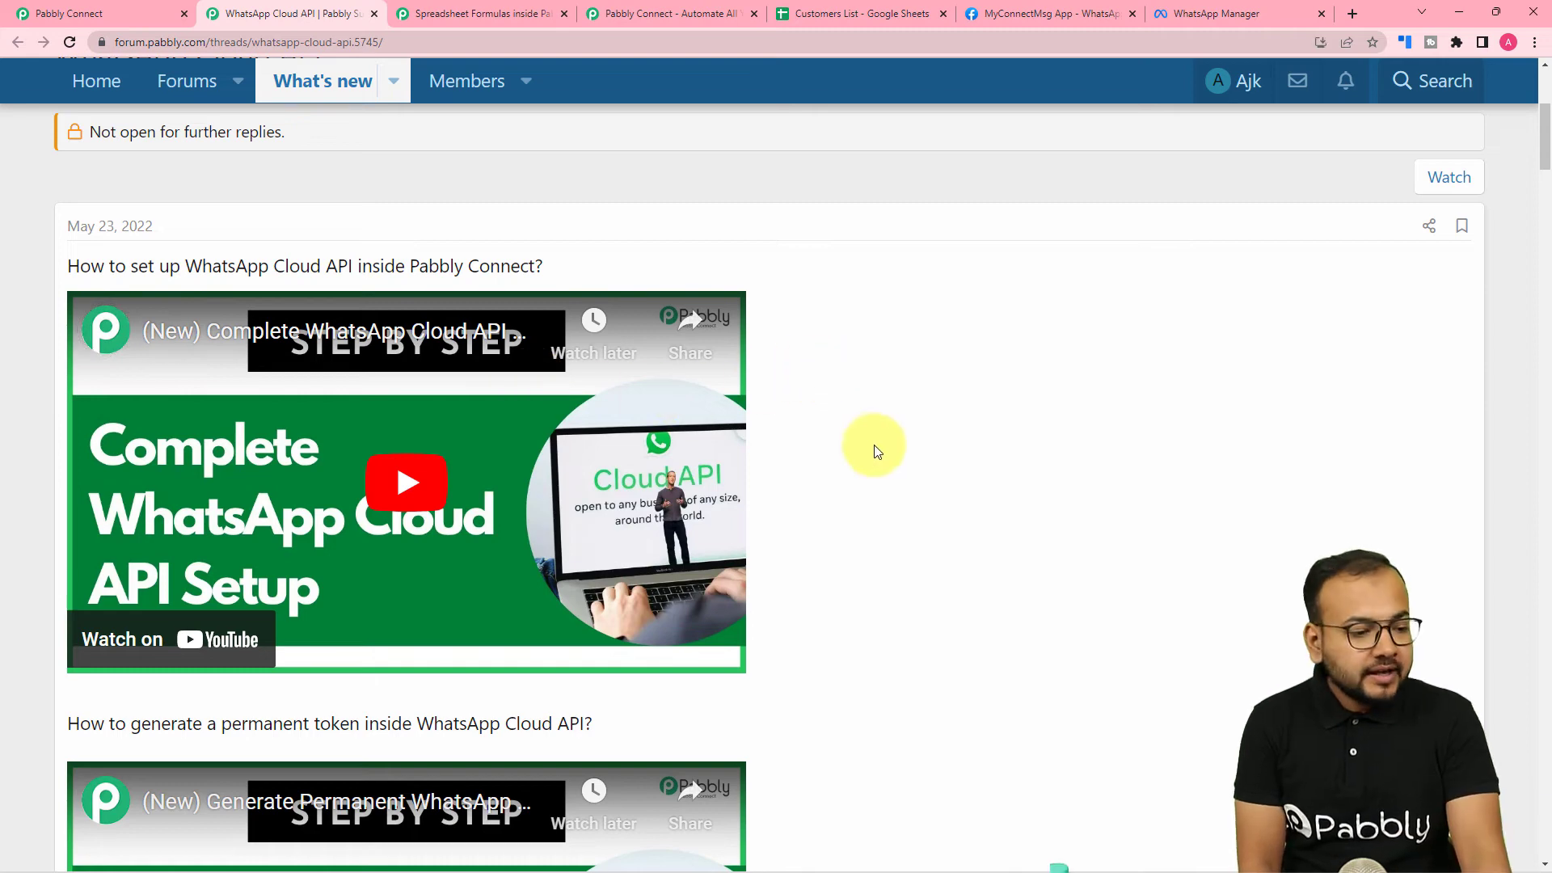
pyautogui.scroll(-1, 876, 447)
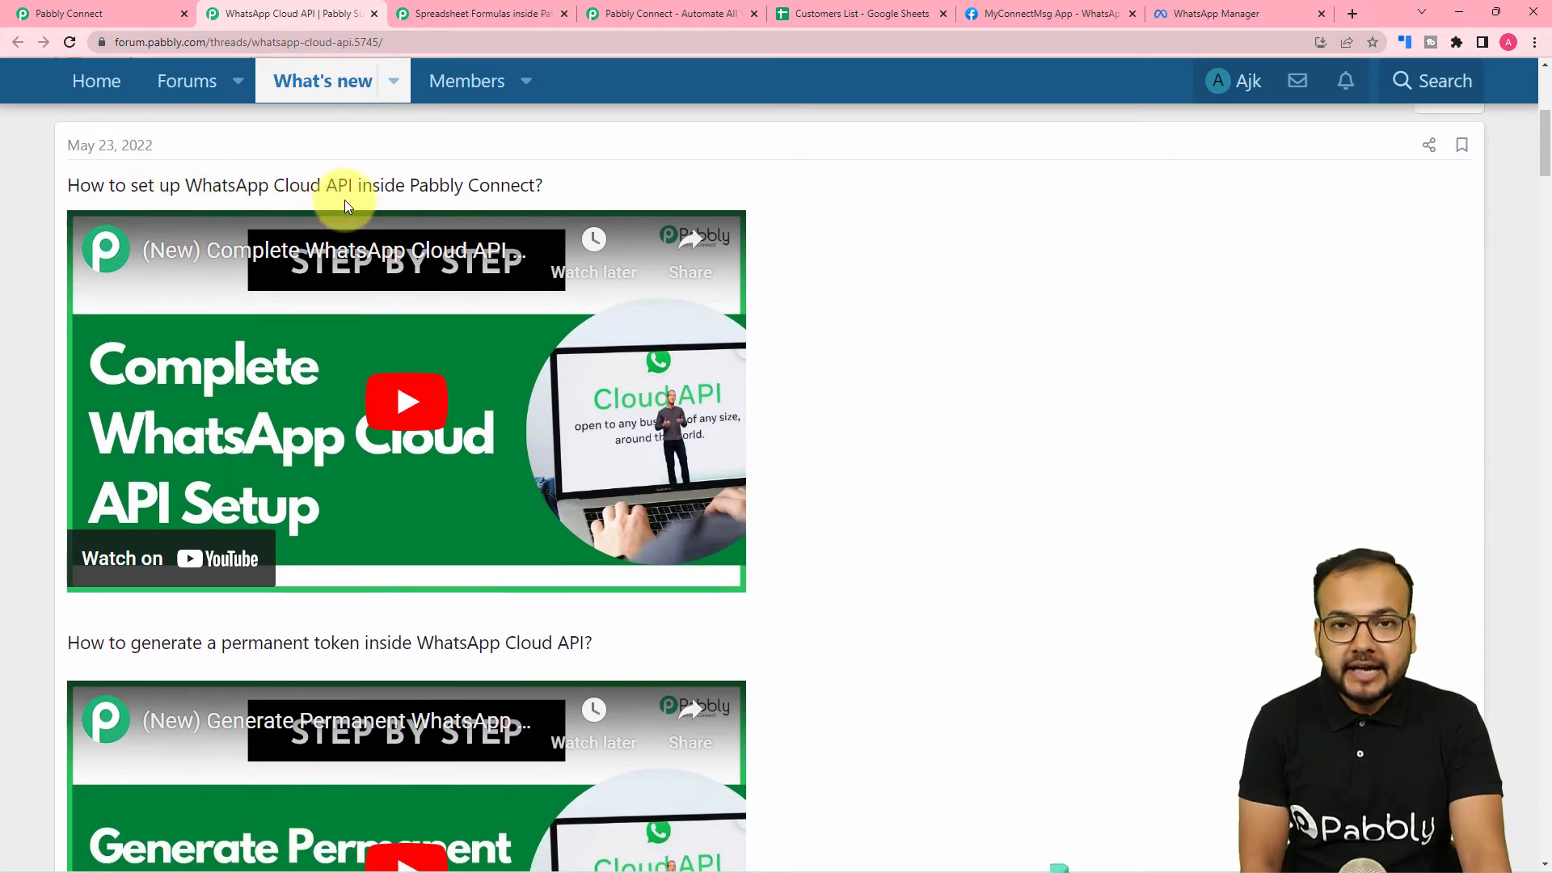
pyautogui.scroll(-7, 355, 220)
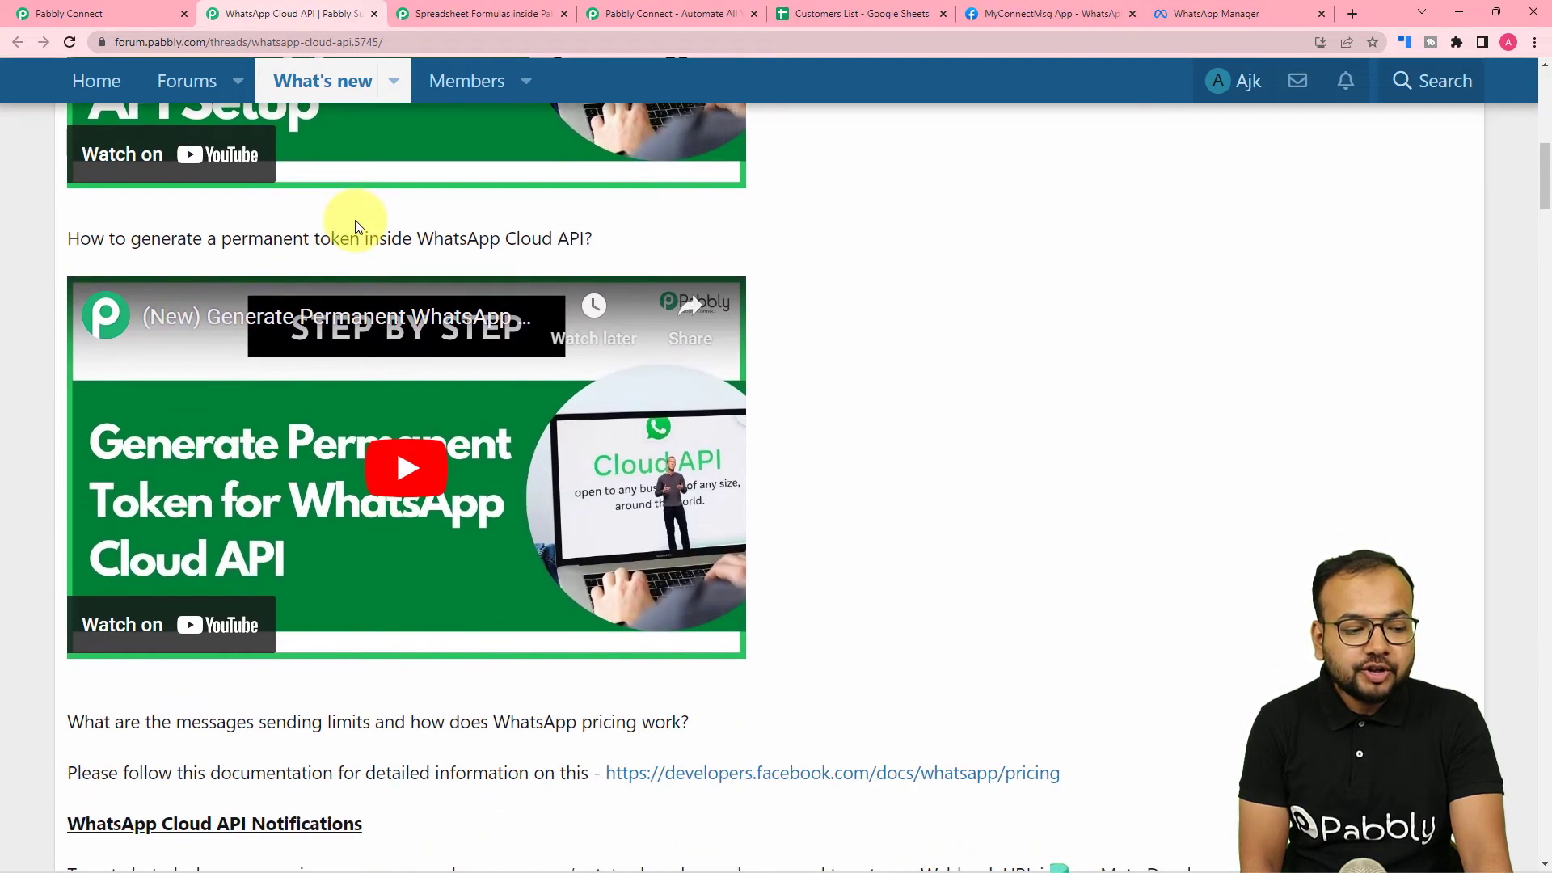
pyautogui.scroll(2, 297, 202)
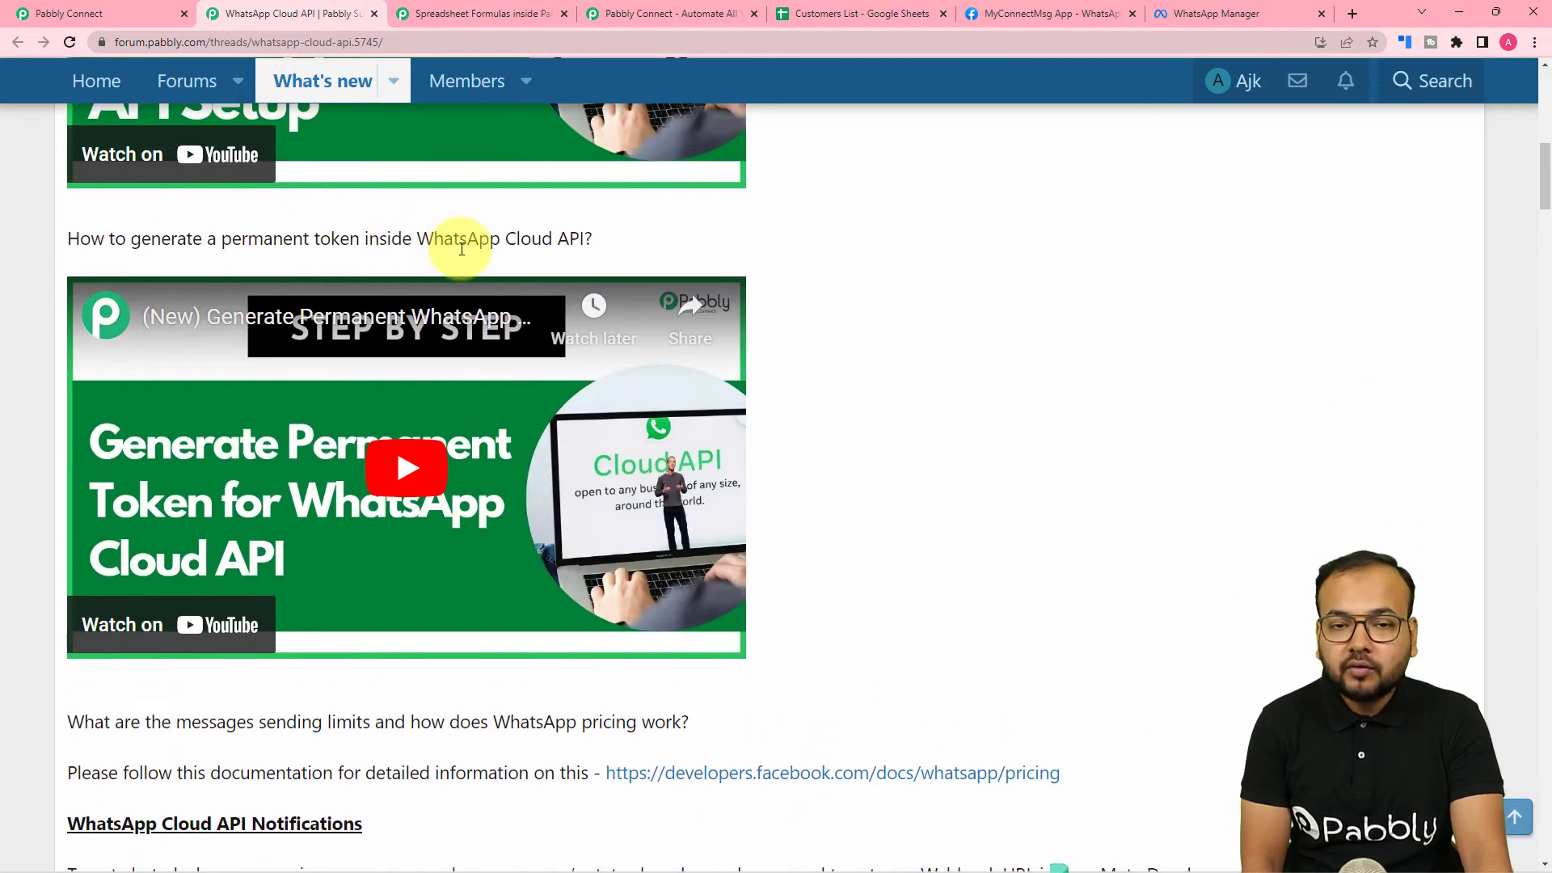
pyautogui.scroll(-7, 479, 259)
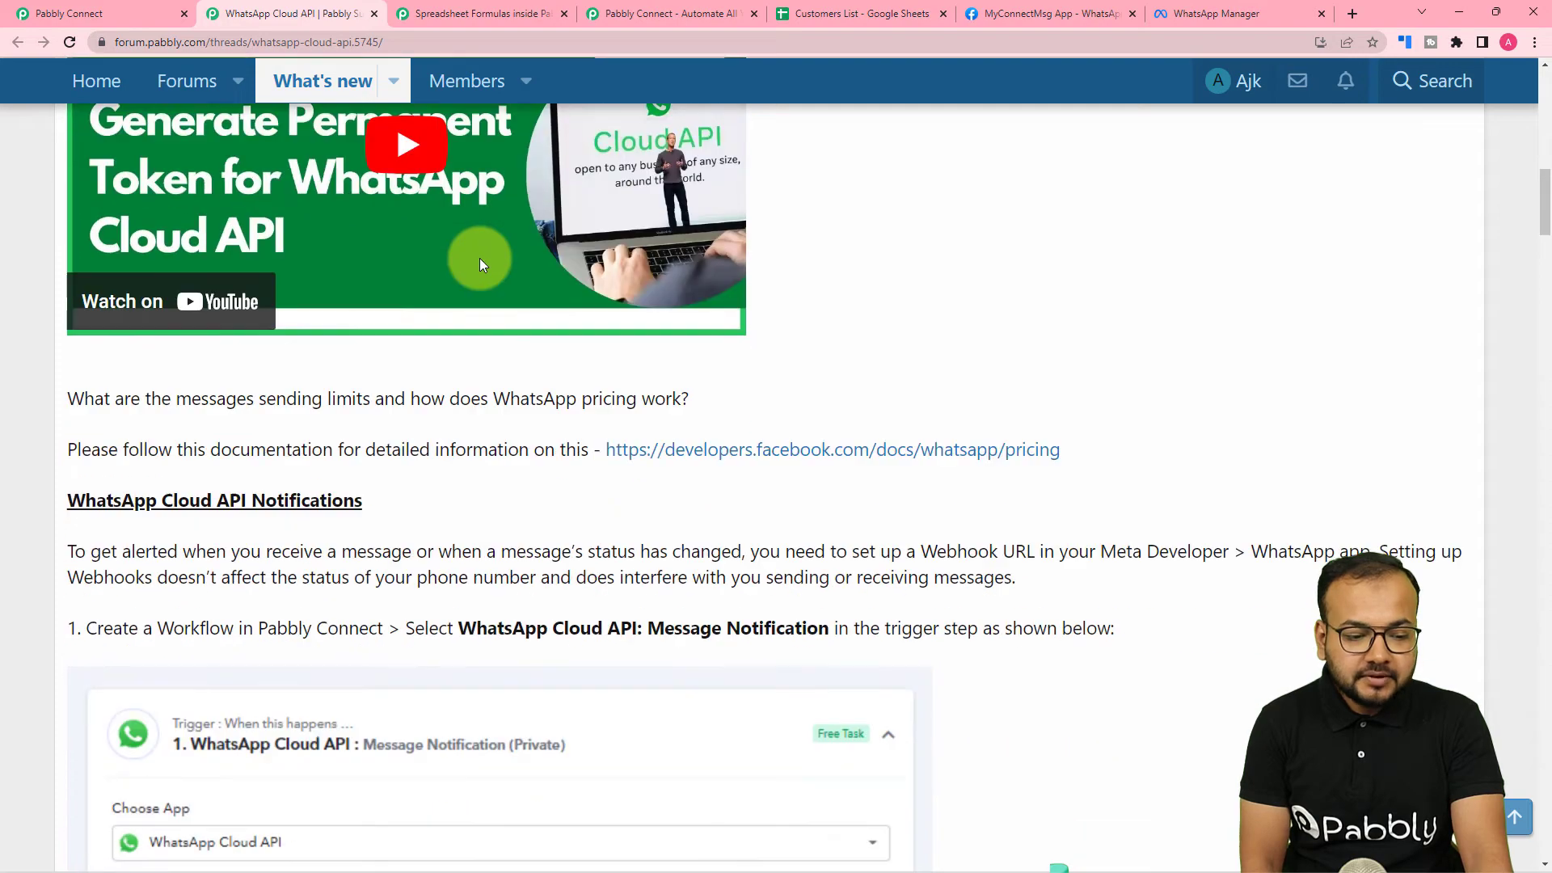
pyautogui.scroll(-6, 481, 268)
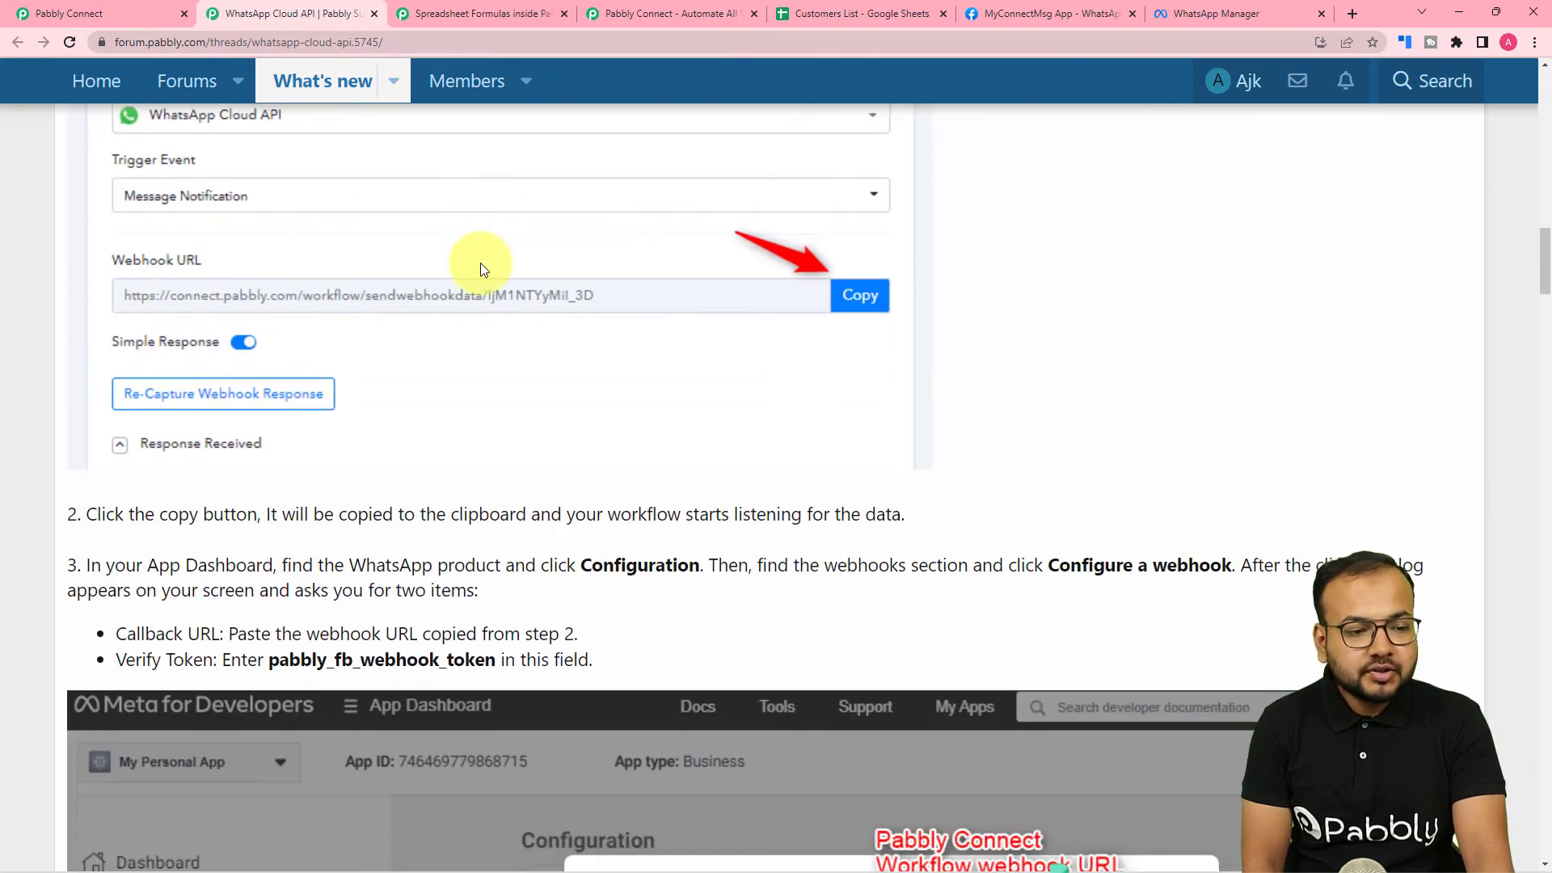
pyautogui.scroll(5, 481, 263)
pyautogui.scroll(20, 482, 259)
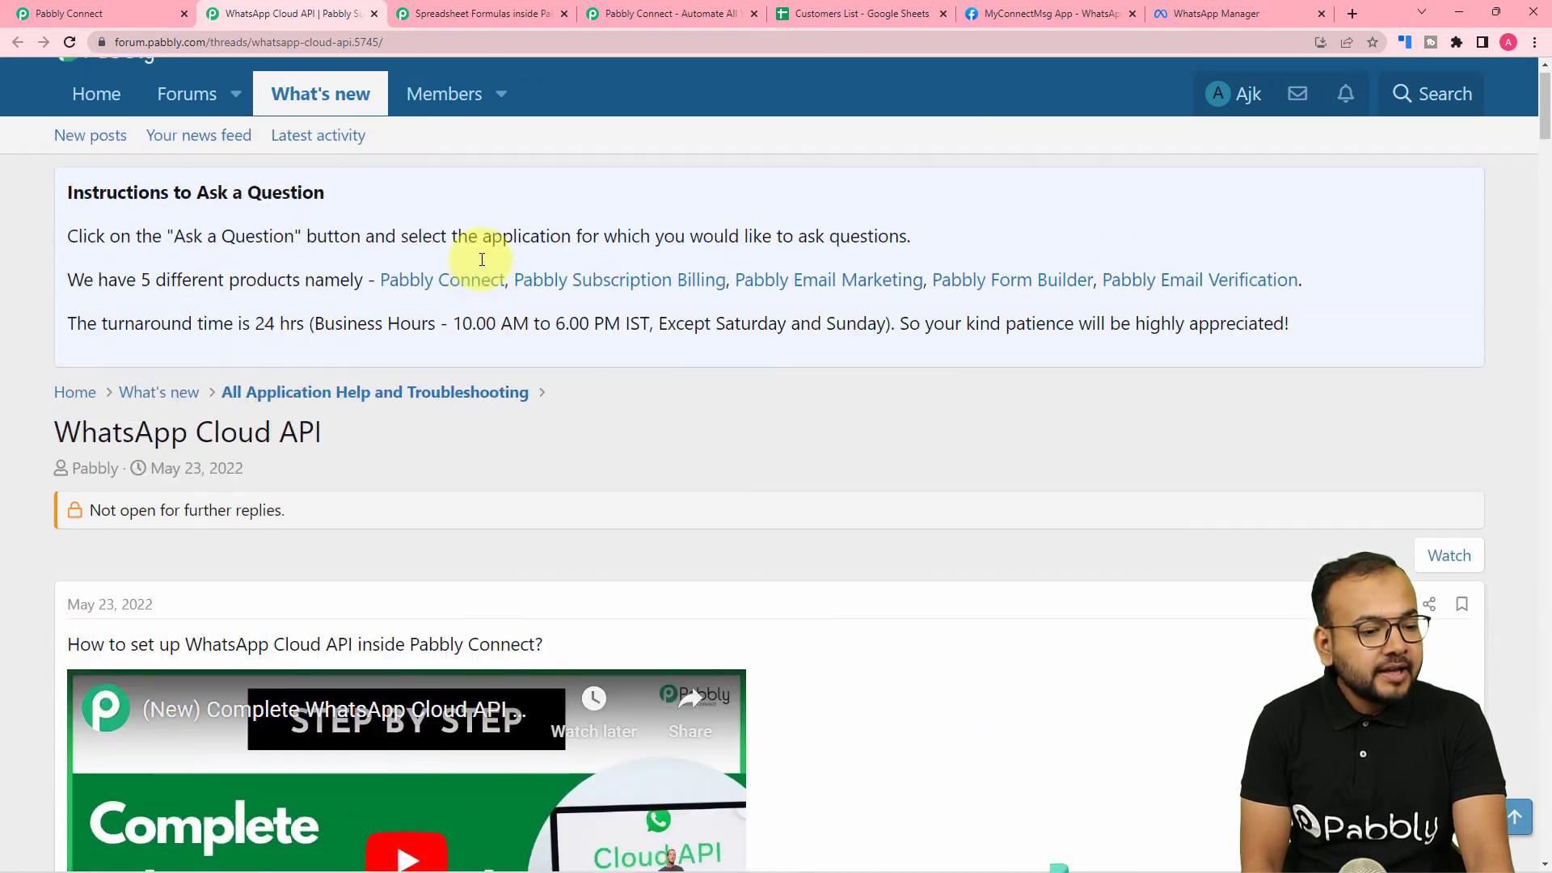
pyautogui.click(110, 15)
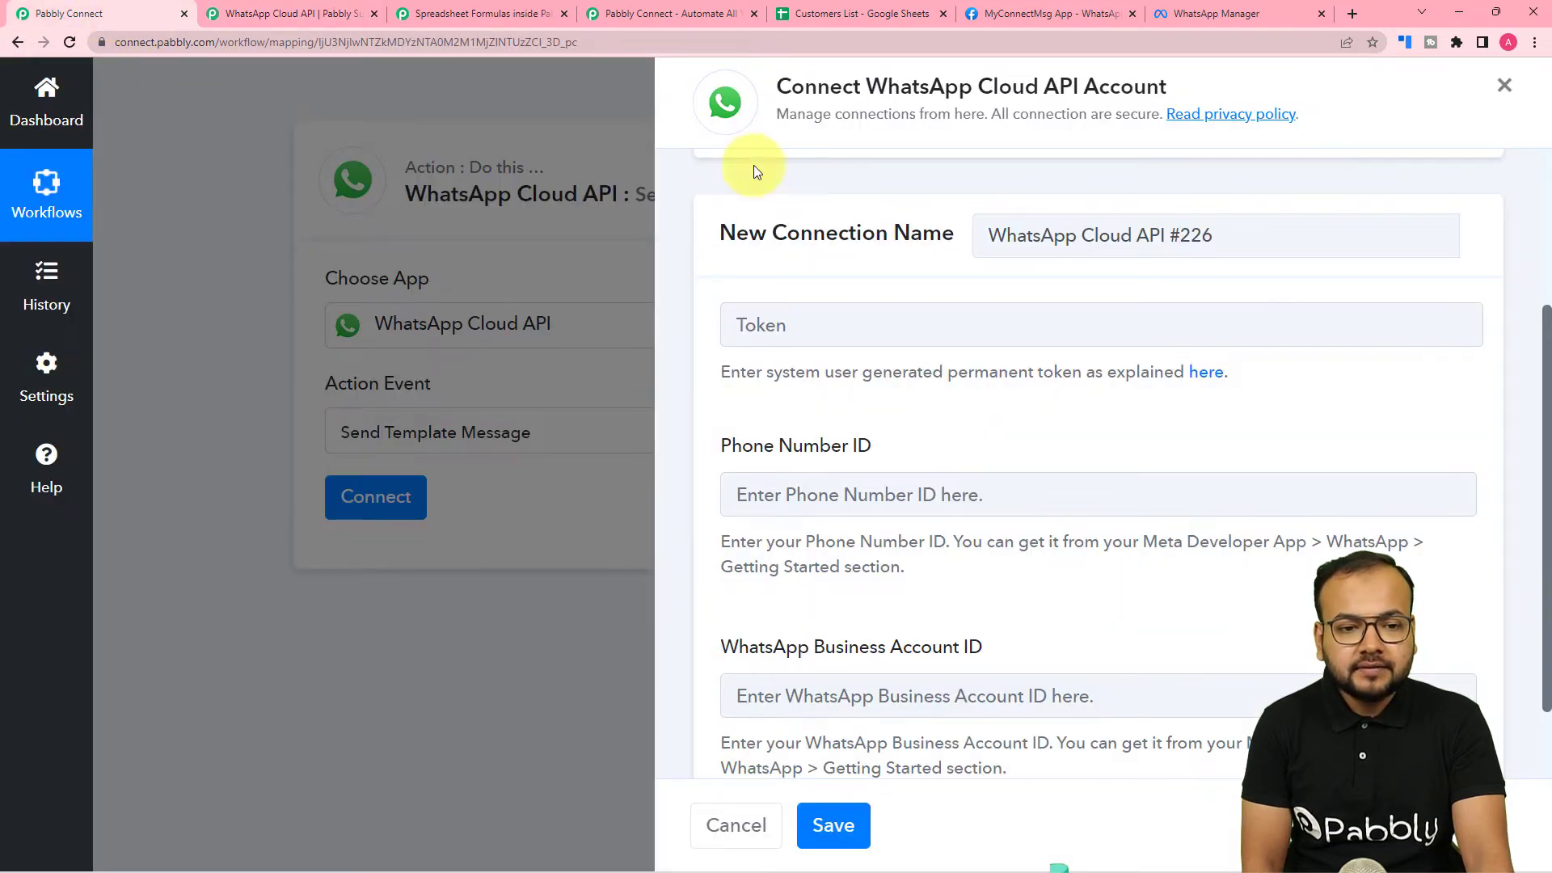
# - Switch to the Meta for Developers app's Getting started page and examine the temporary access token section
pyautogui.click(1012, 13)
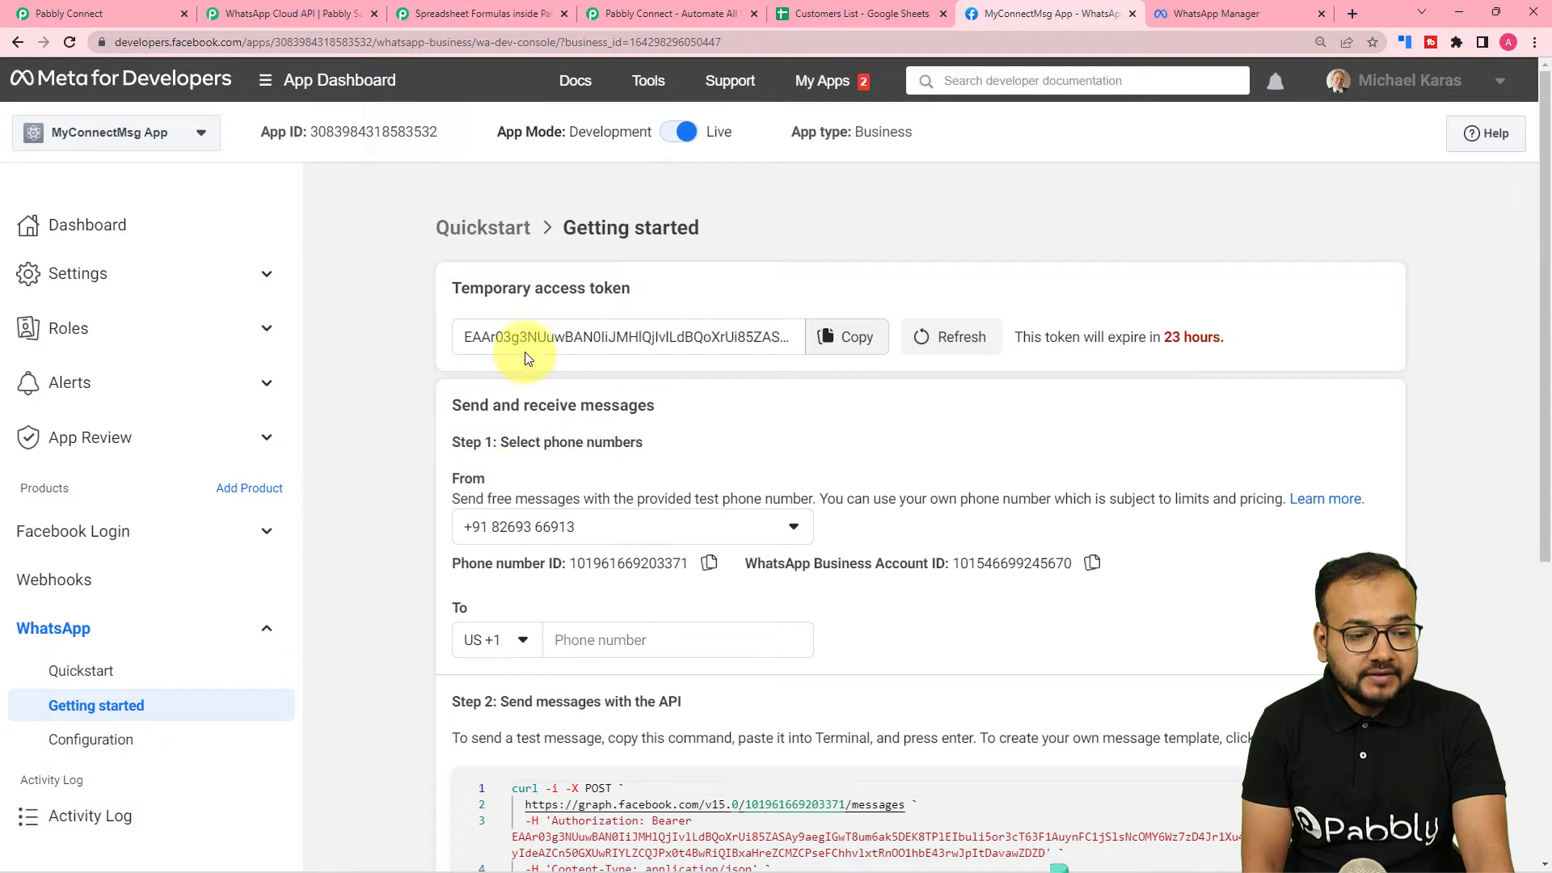
pyautogui.click(824, 334)
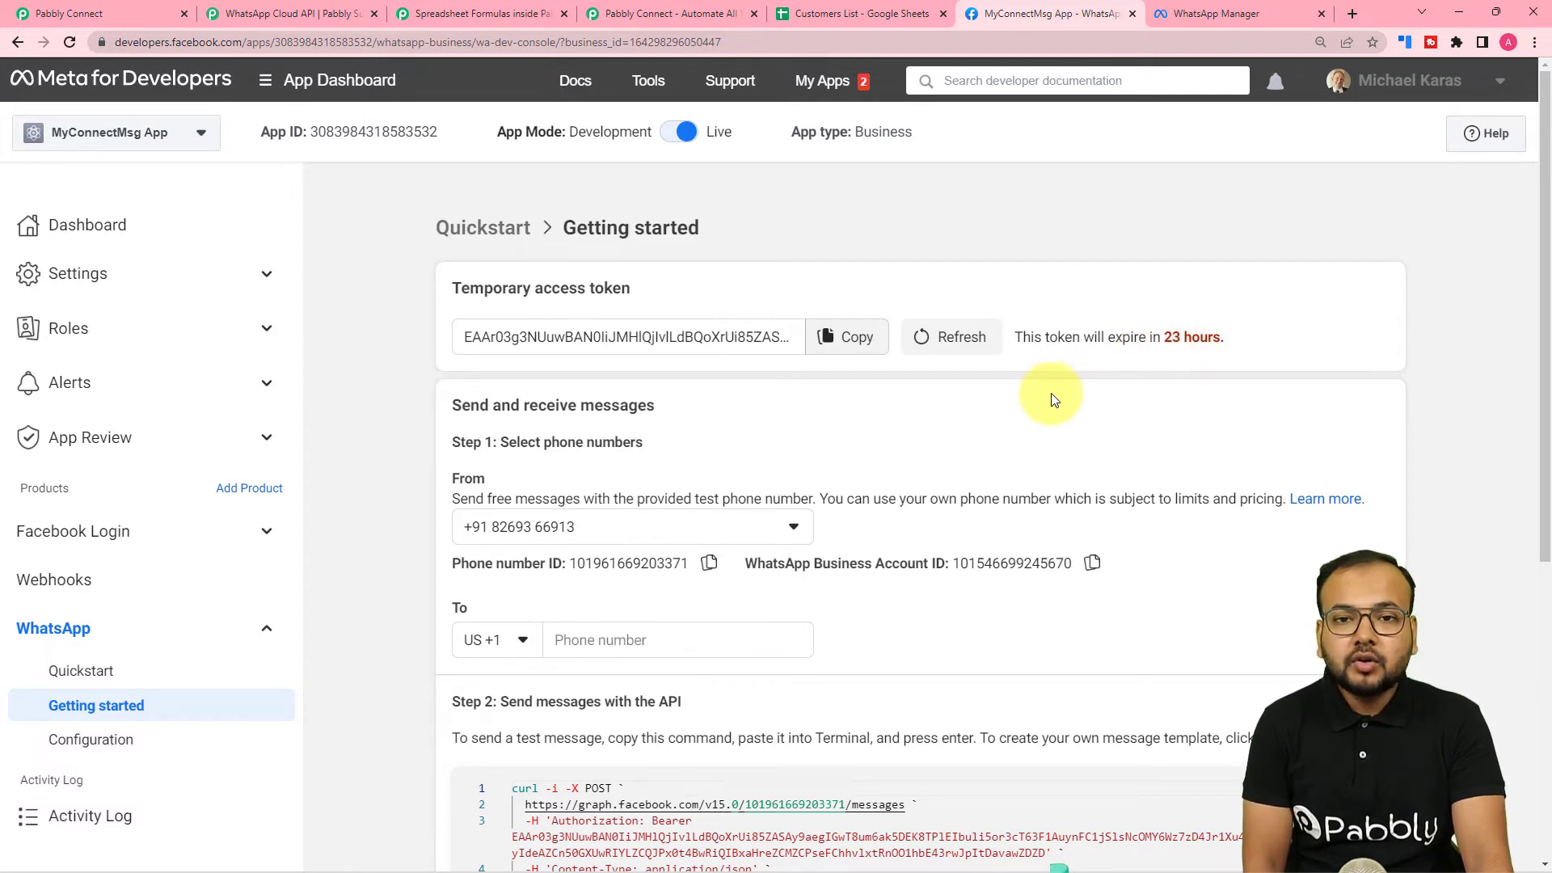
pyautogui.click(894, 336)
# - Check the WhatsApp Cloud API forum thread for how to generate a permanent token, and return to the Pabbly Connect connection form
pyautogui.click(277, 9)
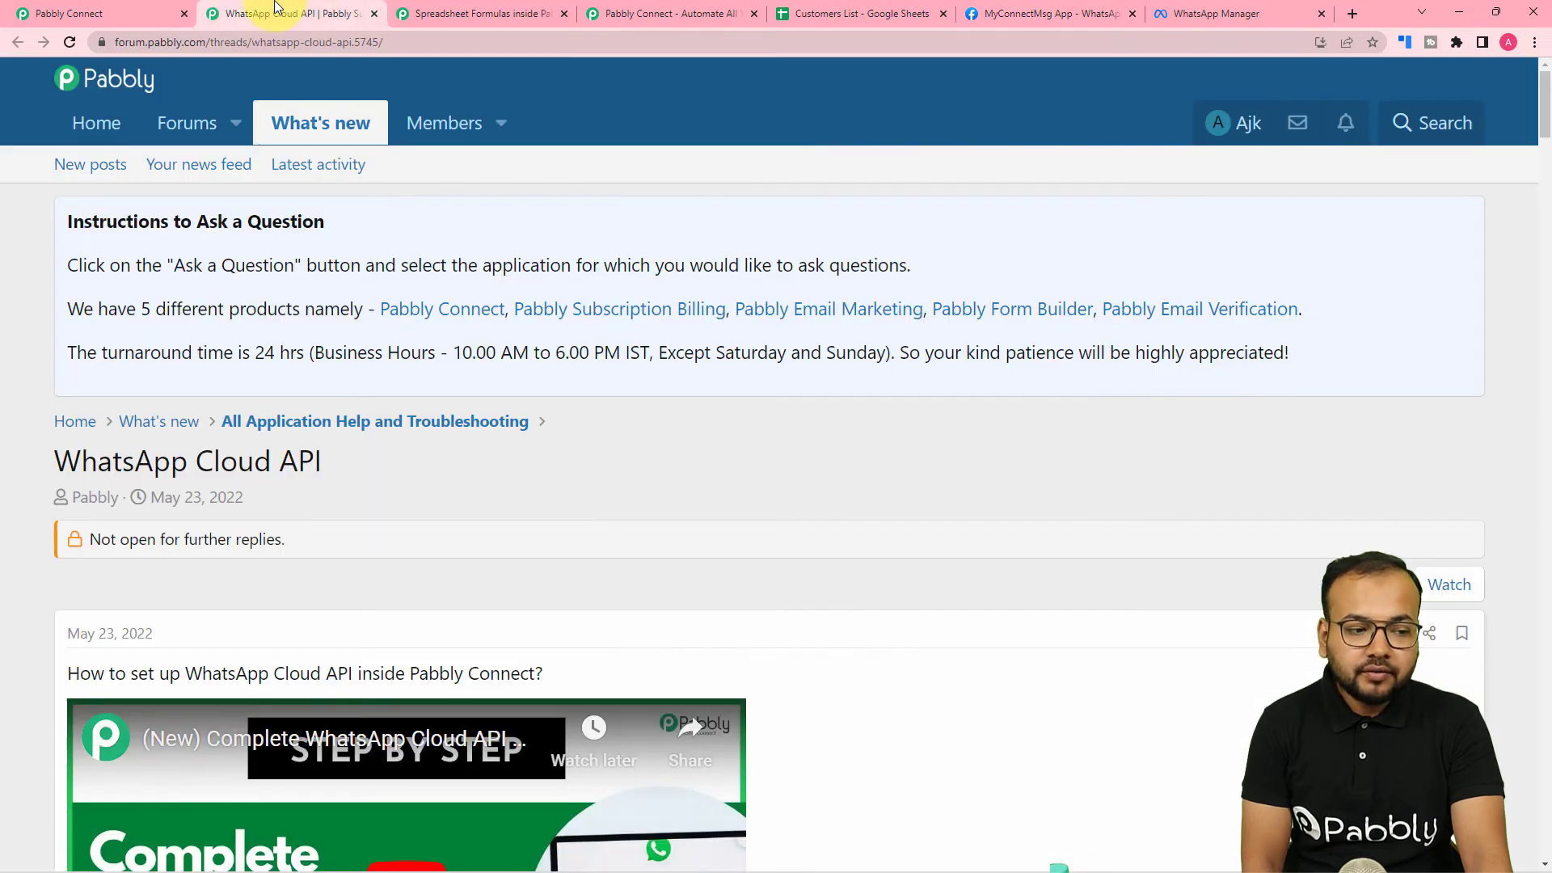
pyautogui.scroll(-9, 346, 294)
pyautogui.scroll(-2, 349, 286)
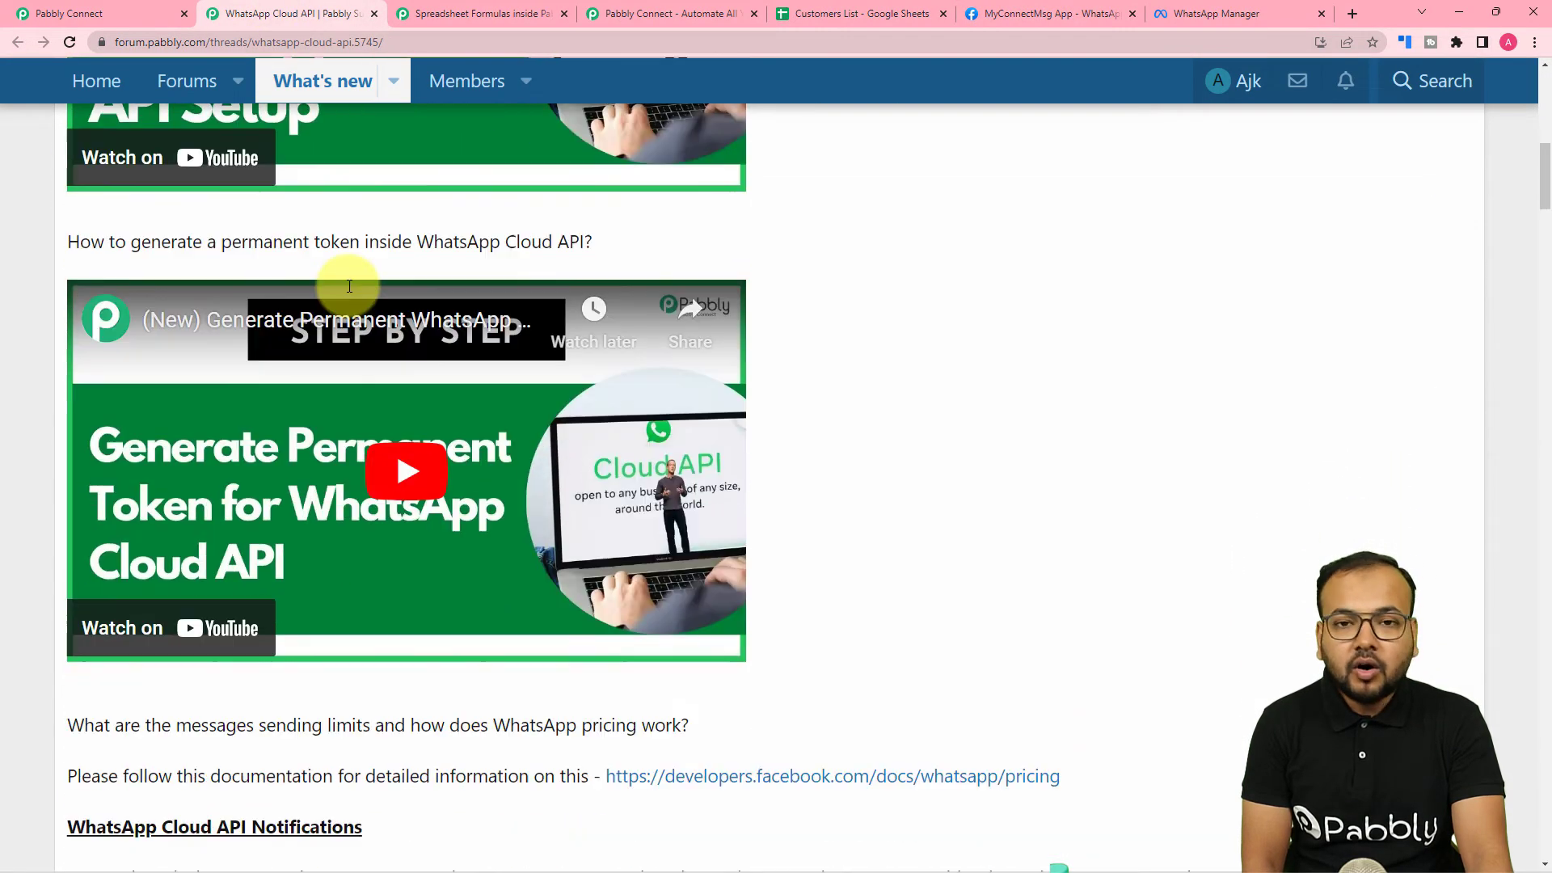
pyautogui.scroll(-2, 356, 284)
pyautogui.scroll(2, 357, 284)
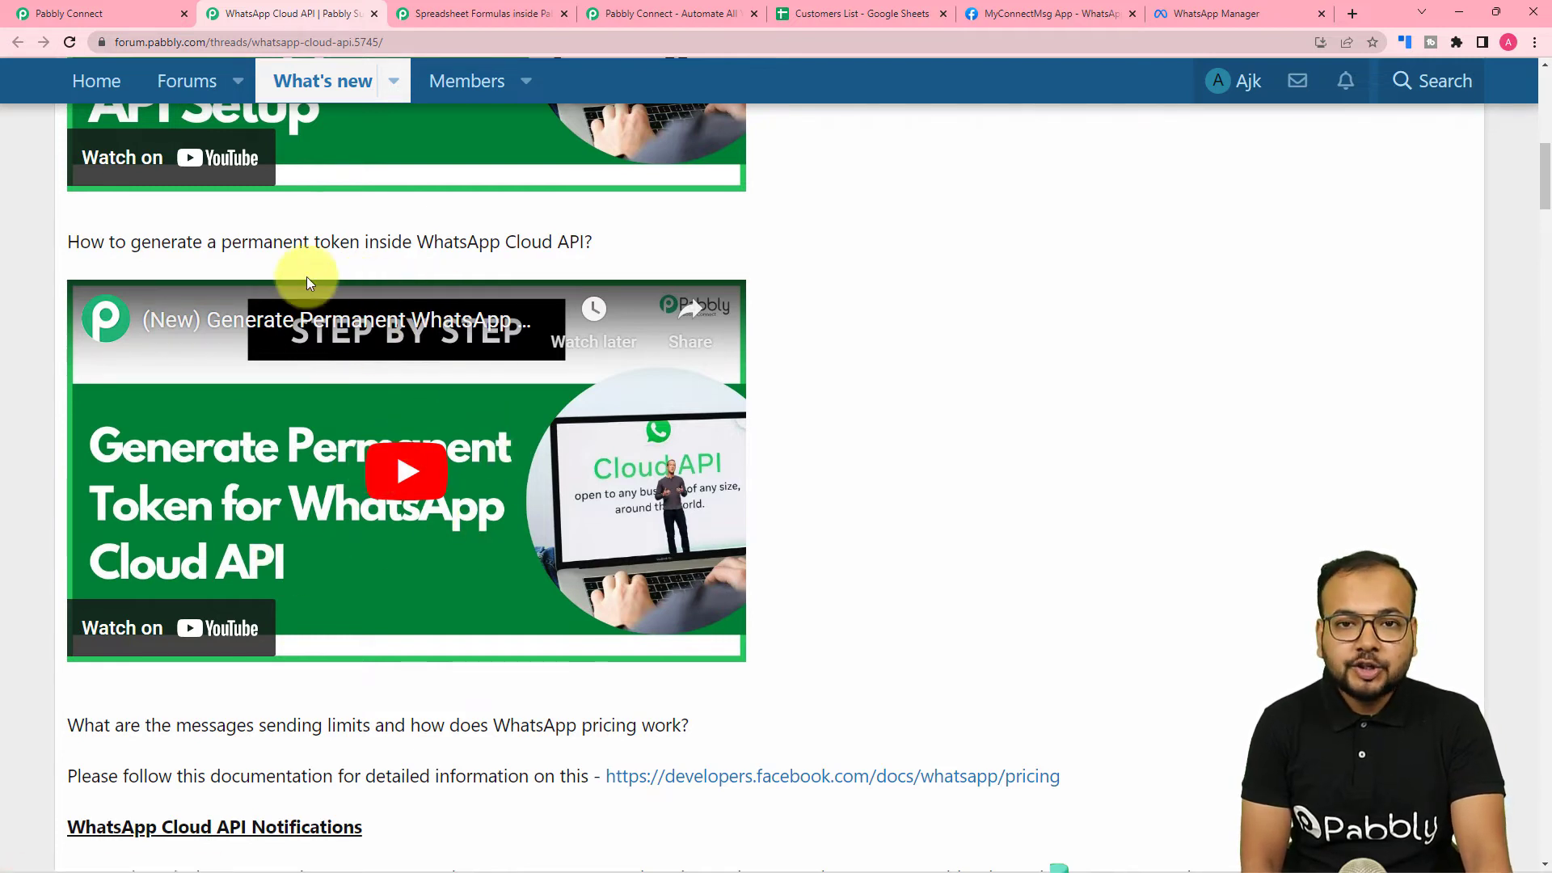
pyautogui.click(89, 10)
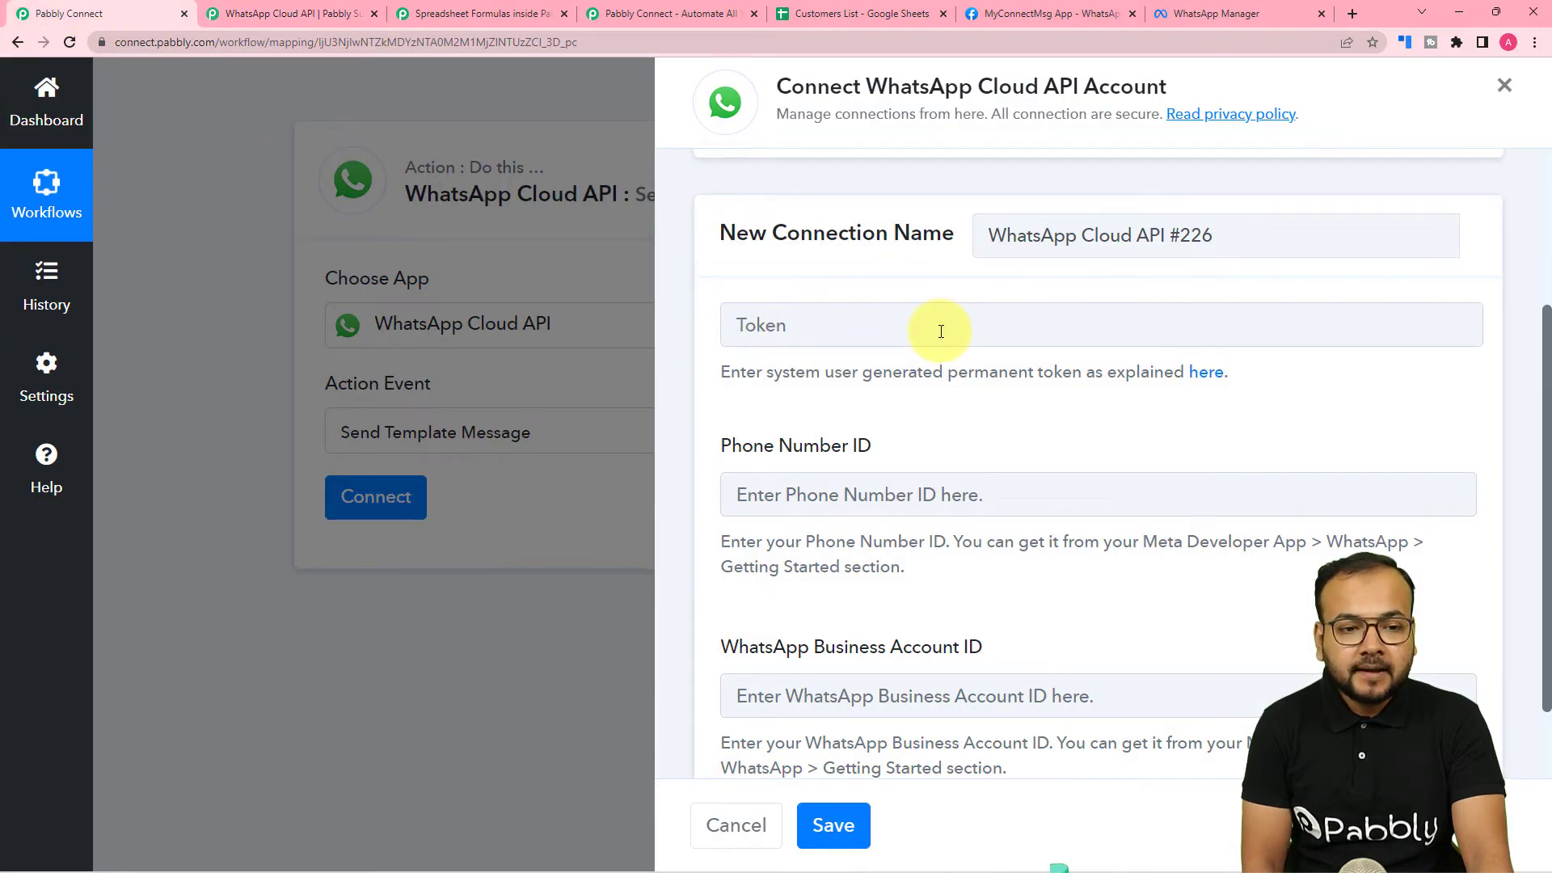
# - Copy the Phone Number ID from the Meta app's Getting started page into the new connection form
pyautogui.click(1080, 10)
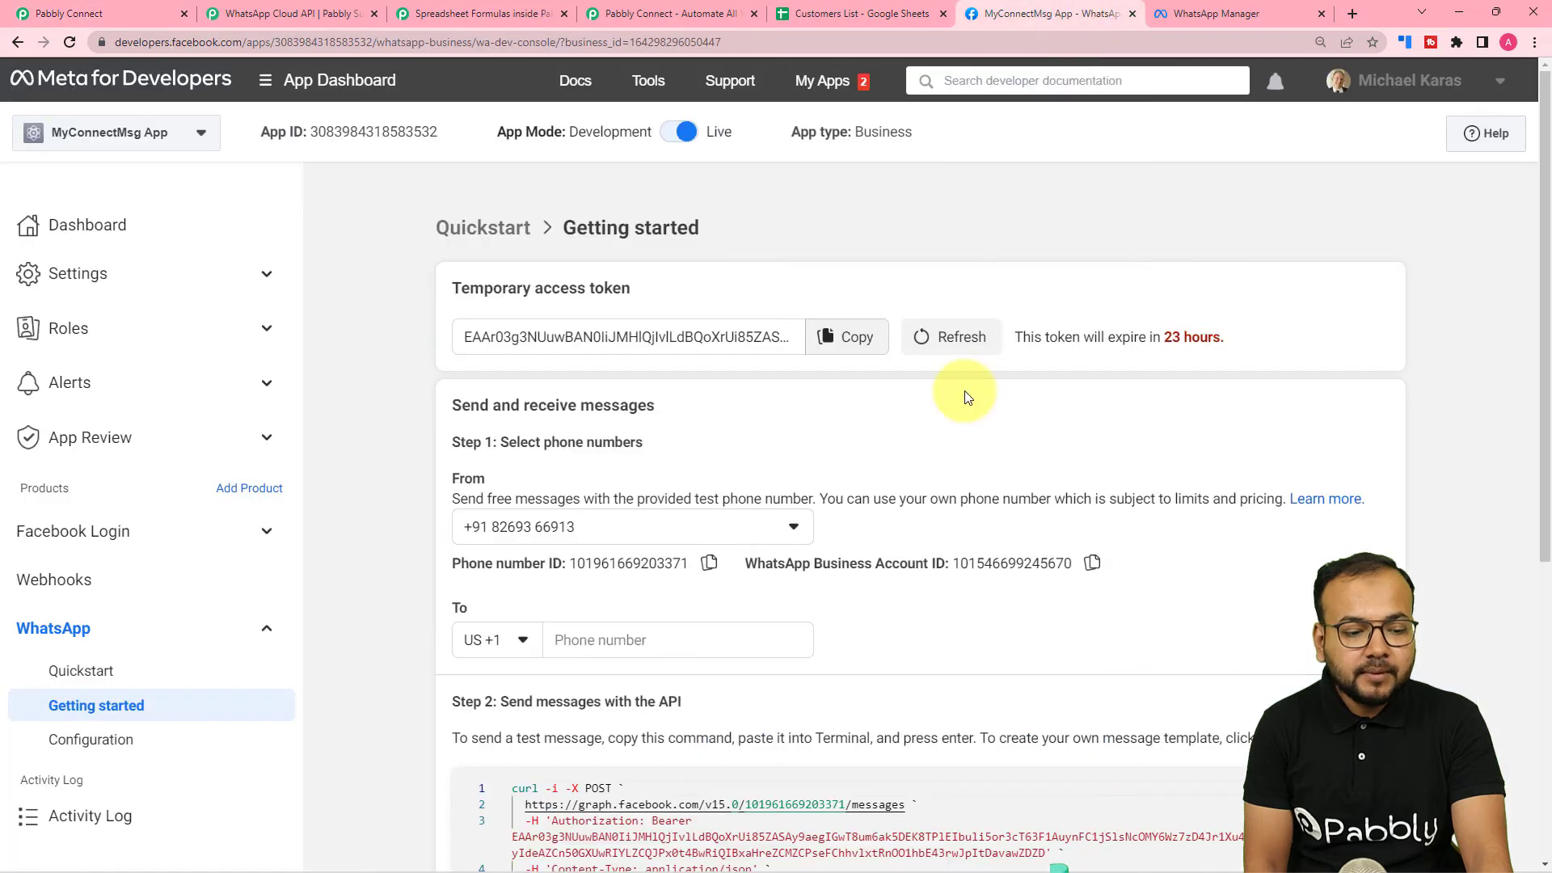
pyautogui.click(708, 563)
pyautogui.click(105, 9)
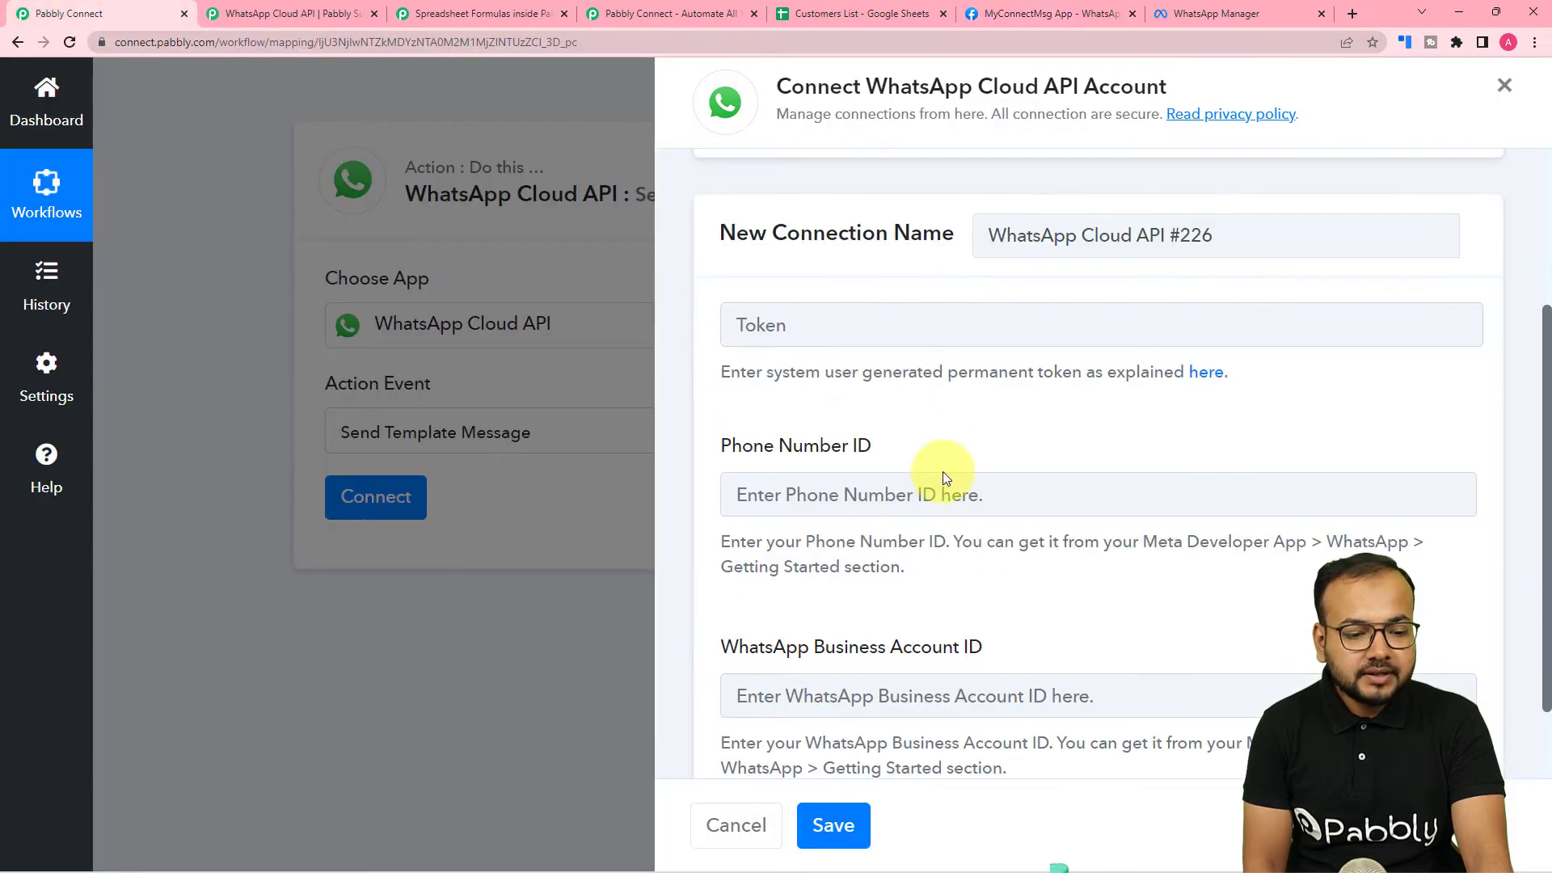
pyautogui.rightClick(878, 497)
pyautogui.click(889, 628)
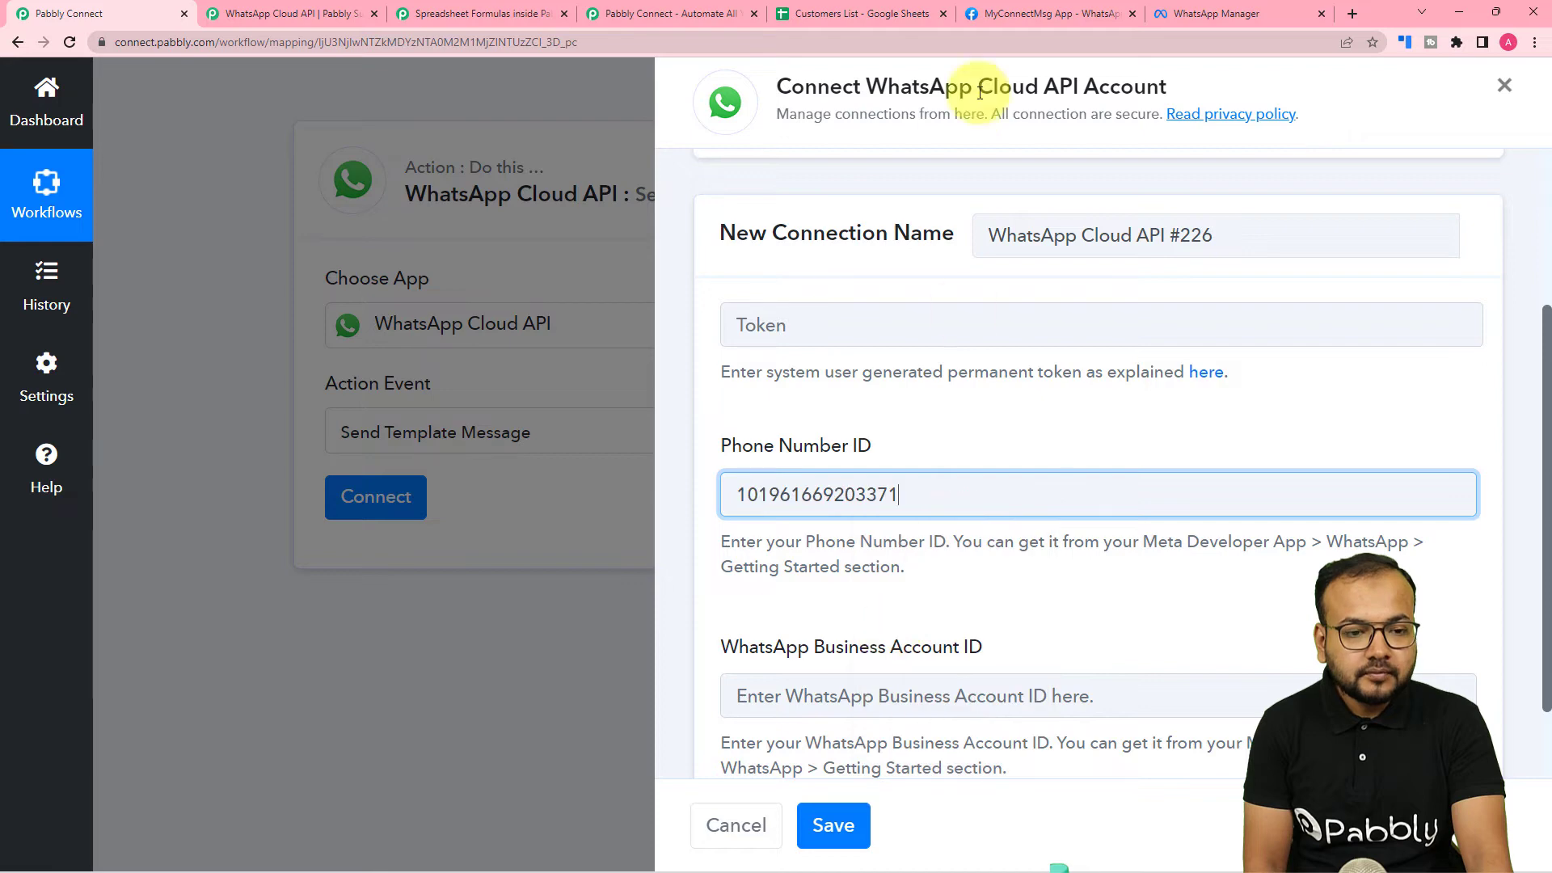
# - Copy the WhatsApp Business Account ID from the Meta app's Getting started page into the new connection form
pyautogui.click(1093, 17)
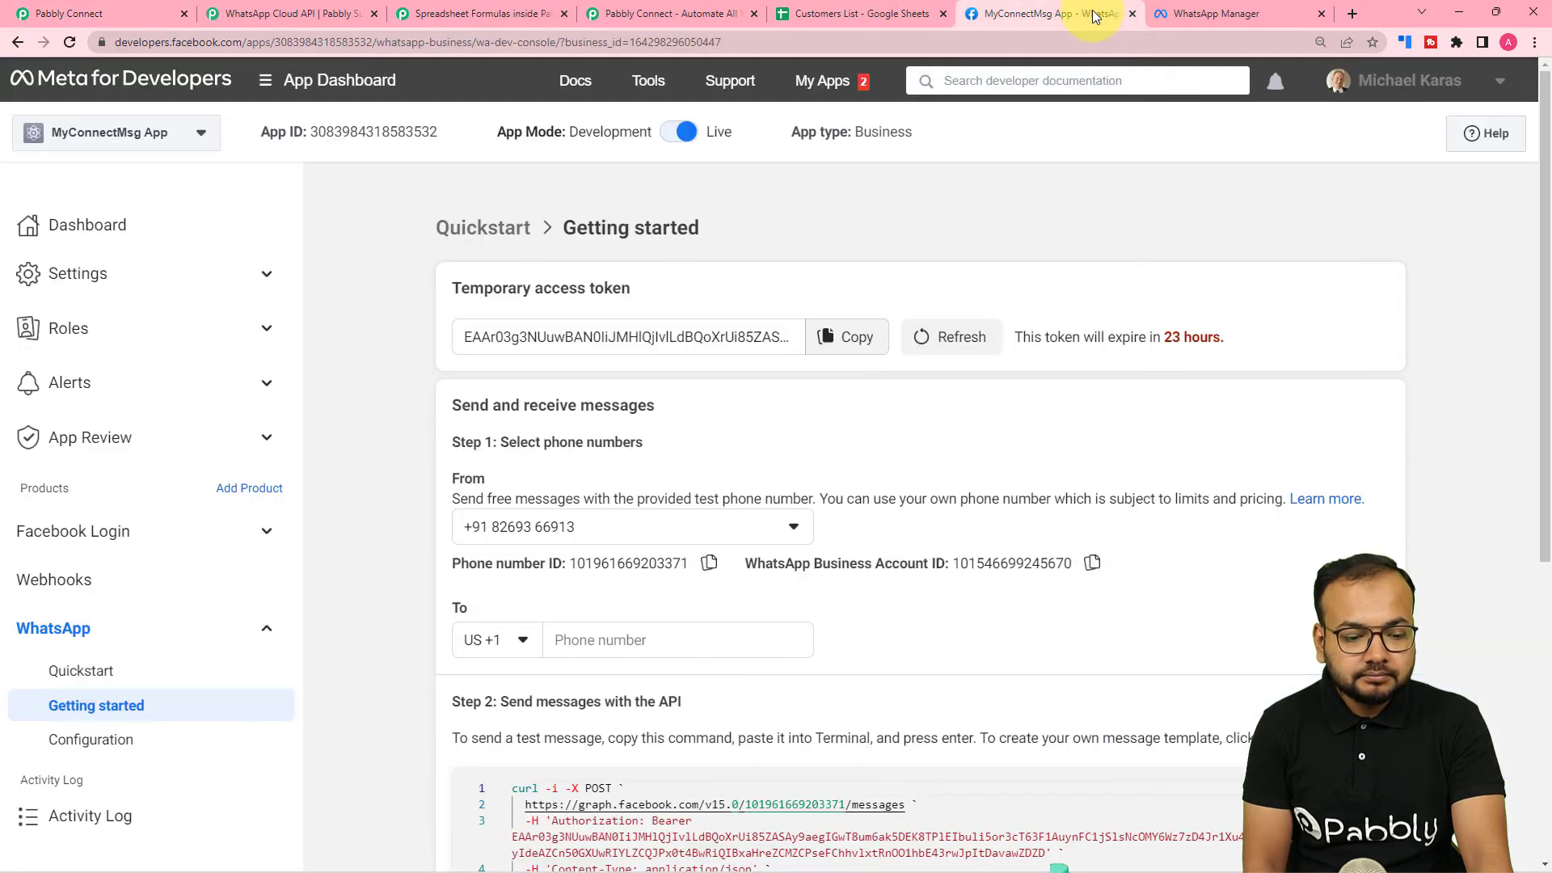
pyautogui.click(1092, 563)
pyautogui.click(122, 13)
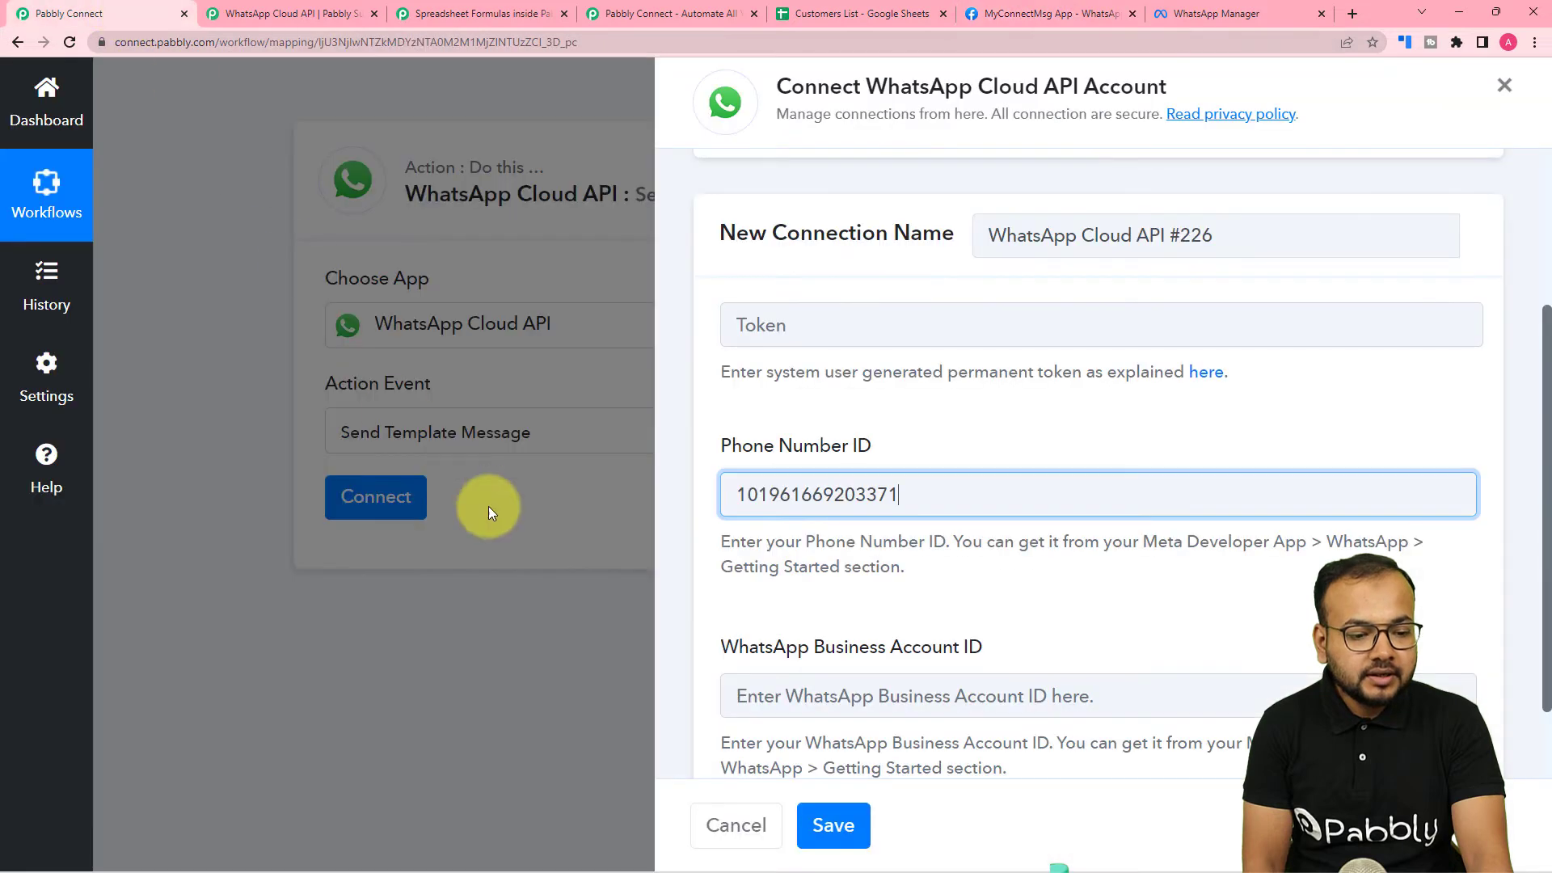
pyautogui.click(737, 689)
pyautogui.rightClick(747, 691)
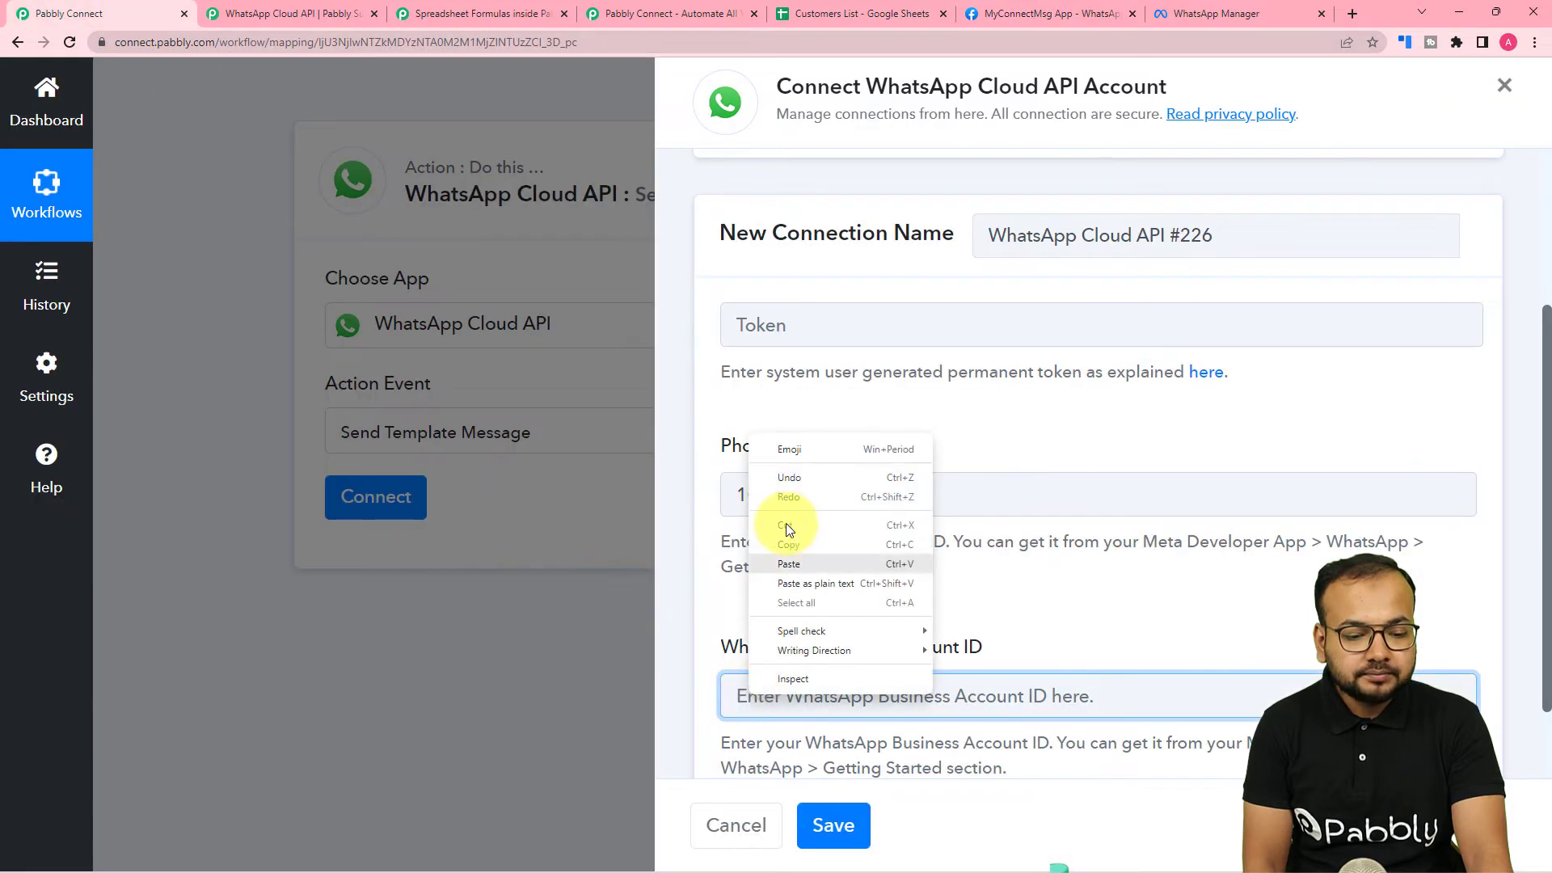
pyautogui.click(789, 564)
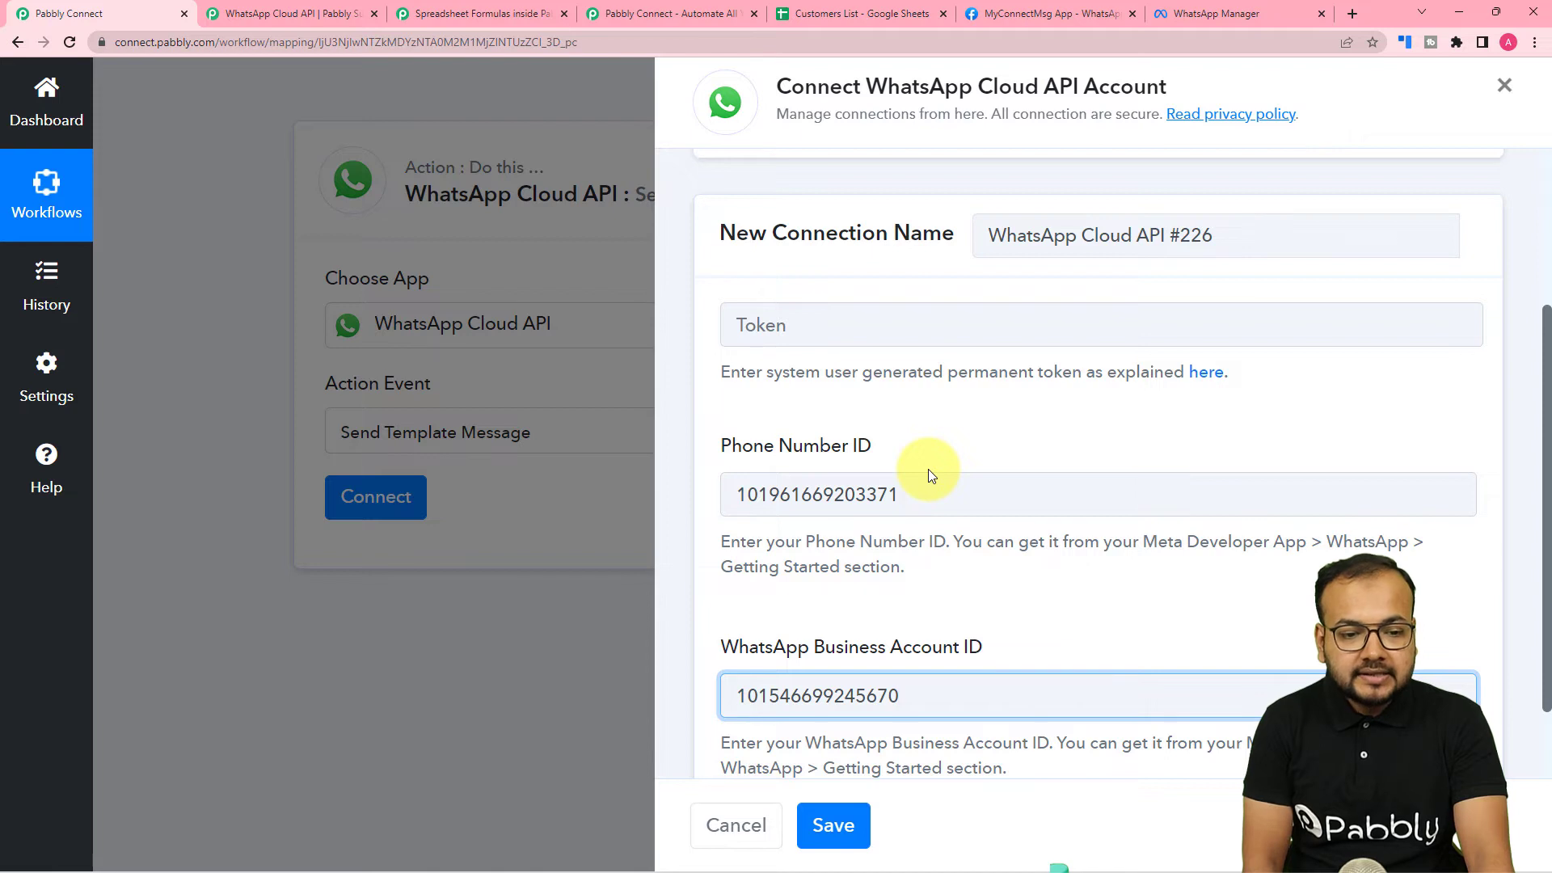
# - Connect the action through the existing connection "WhatsApp Cloud API Final" and save it
pyautogui.scroll(3, 929, 469)
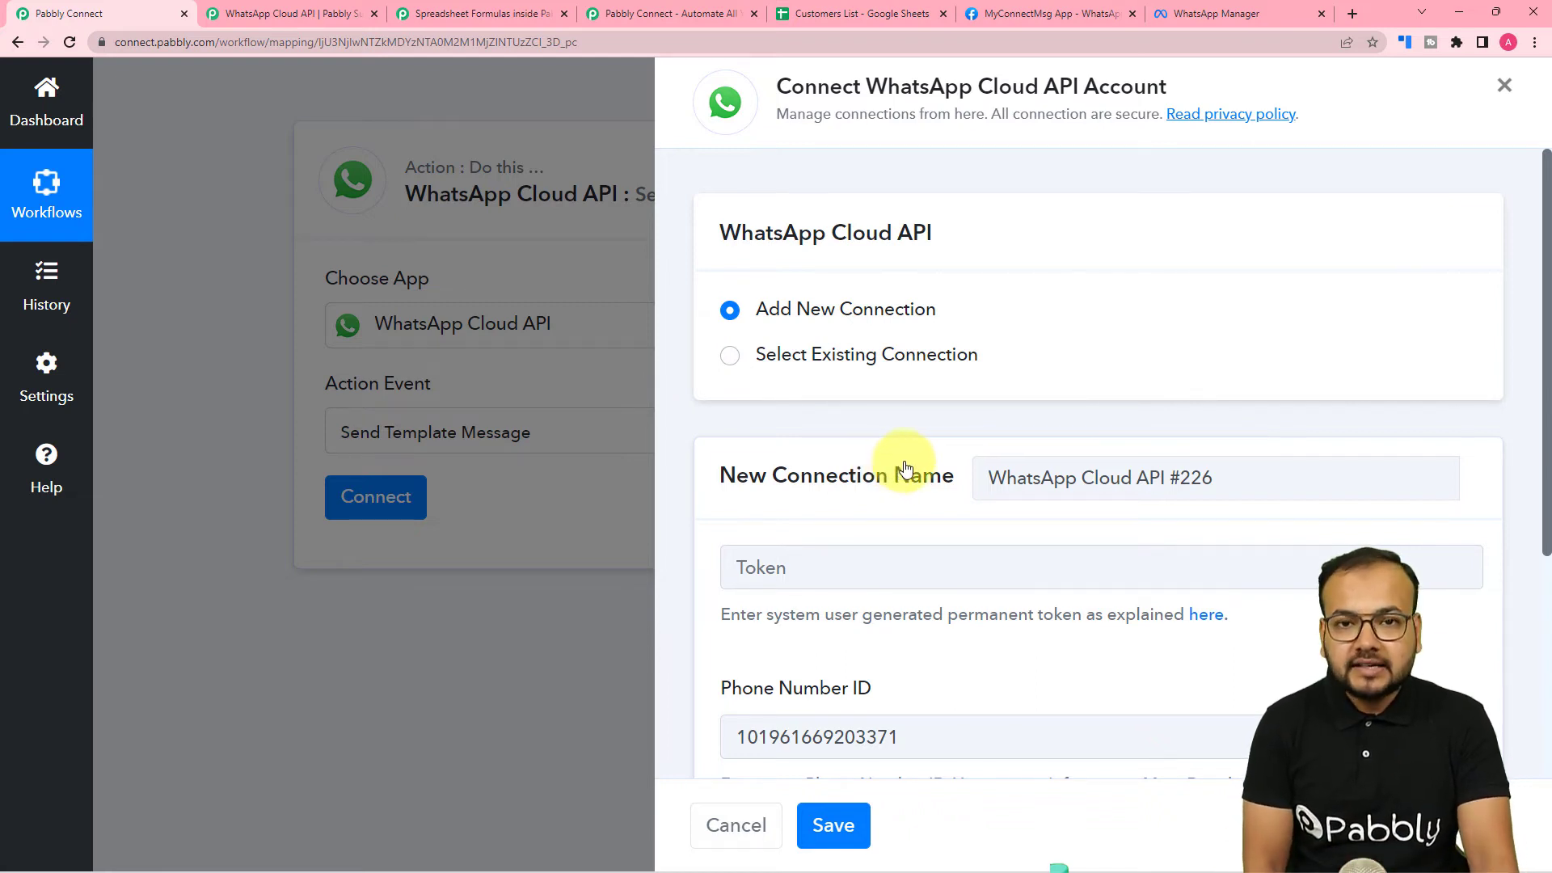
pyautogui.click(731, 354)
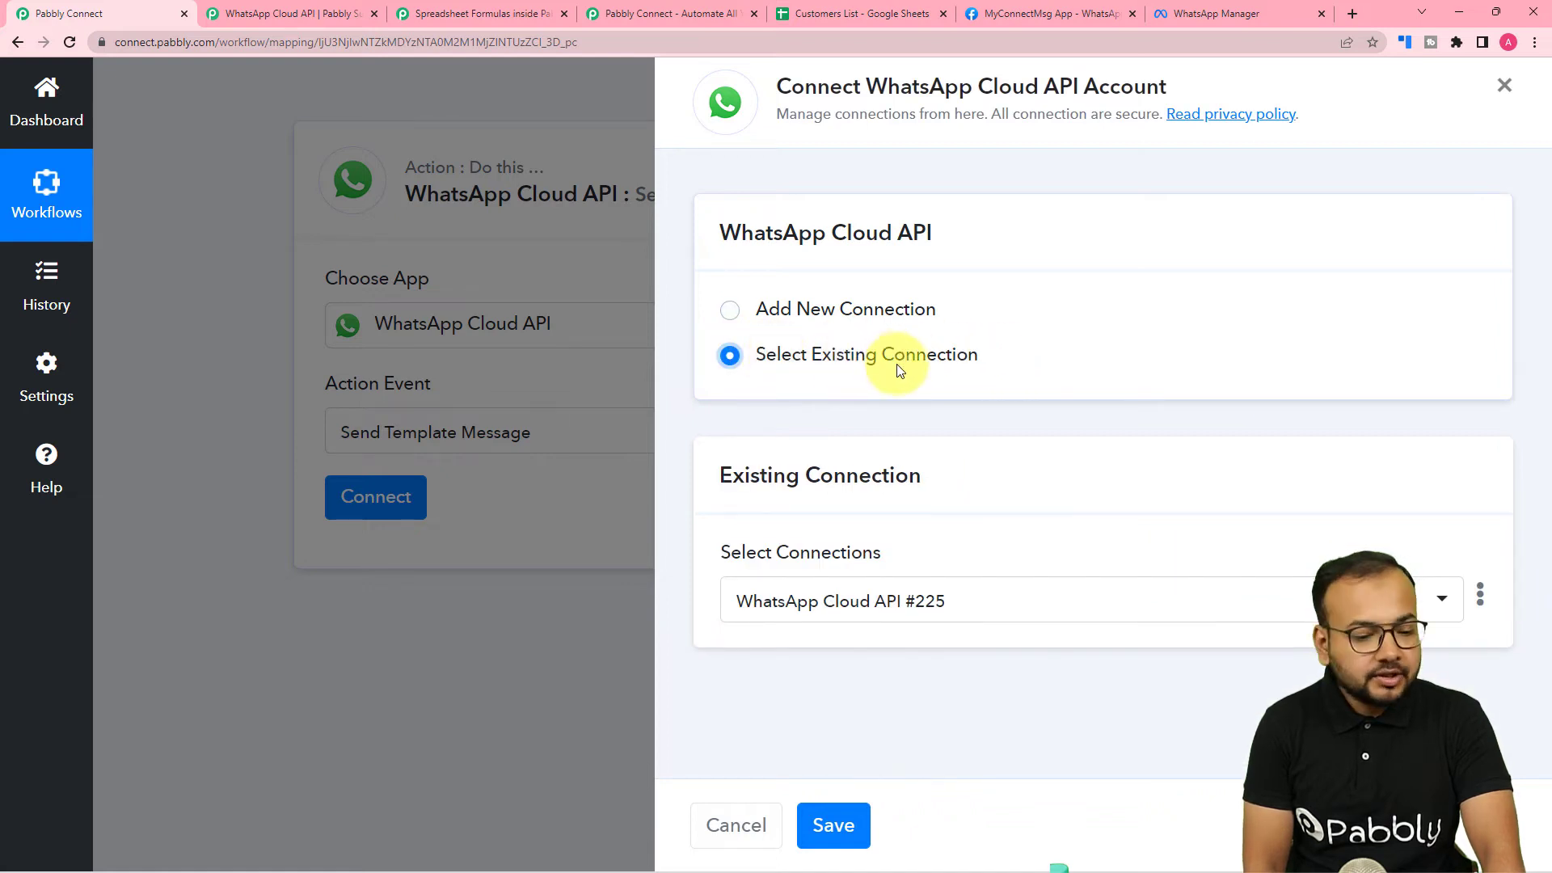
pyautogui.click(937, 605)
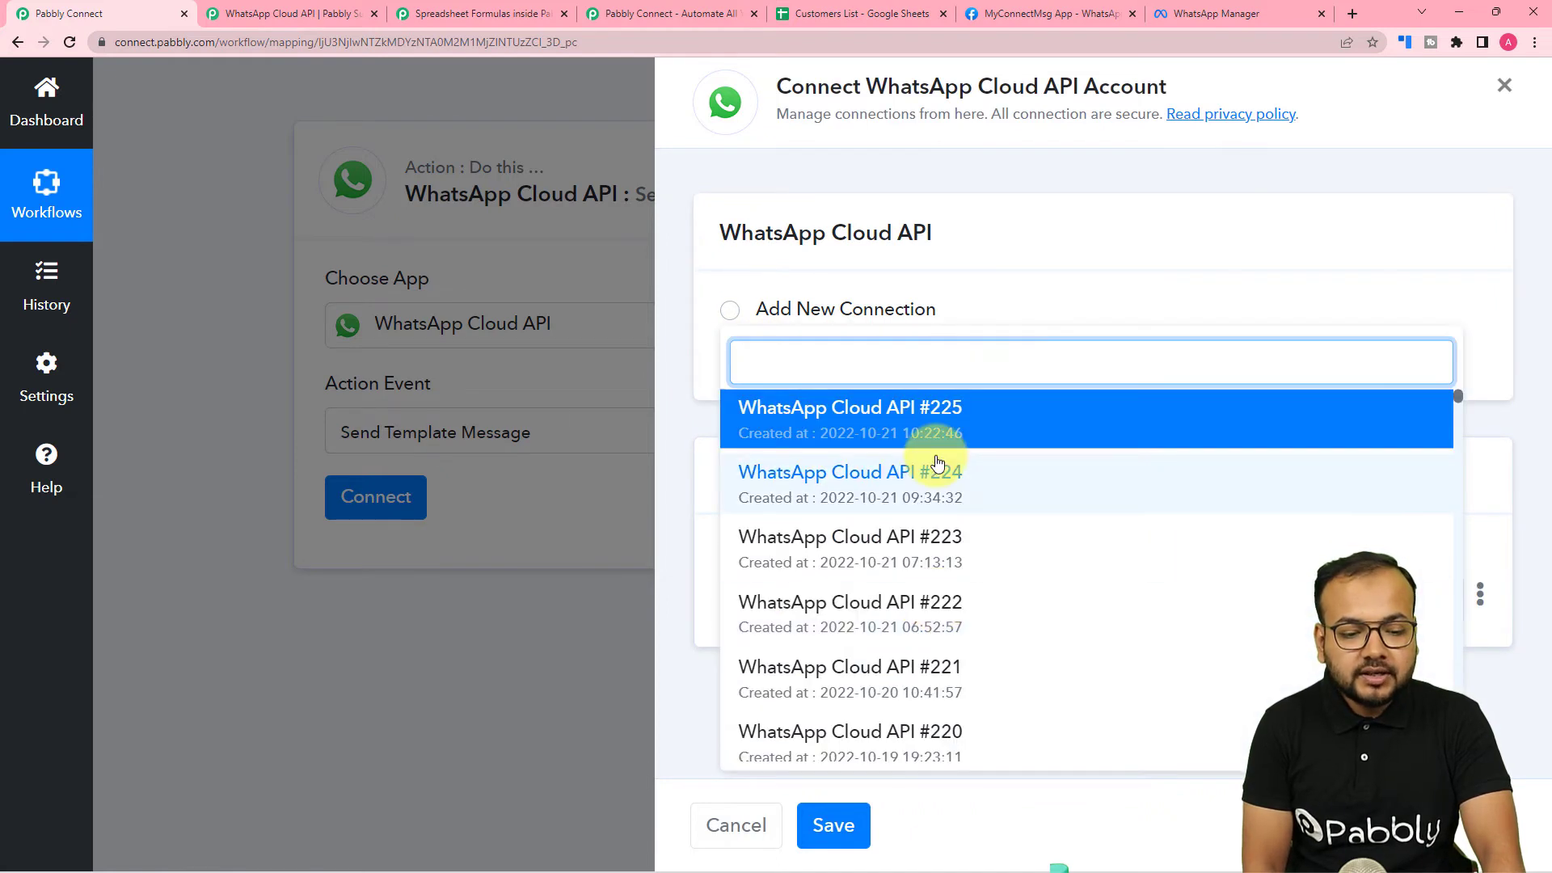
pyautogui.scroll(-4, 937, 510)
pyautogui.scroll(-9, 938, 498)
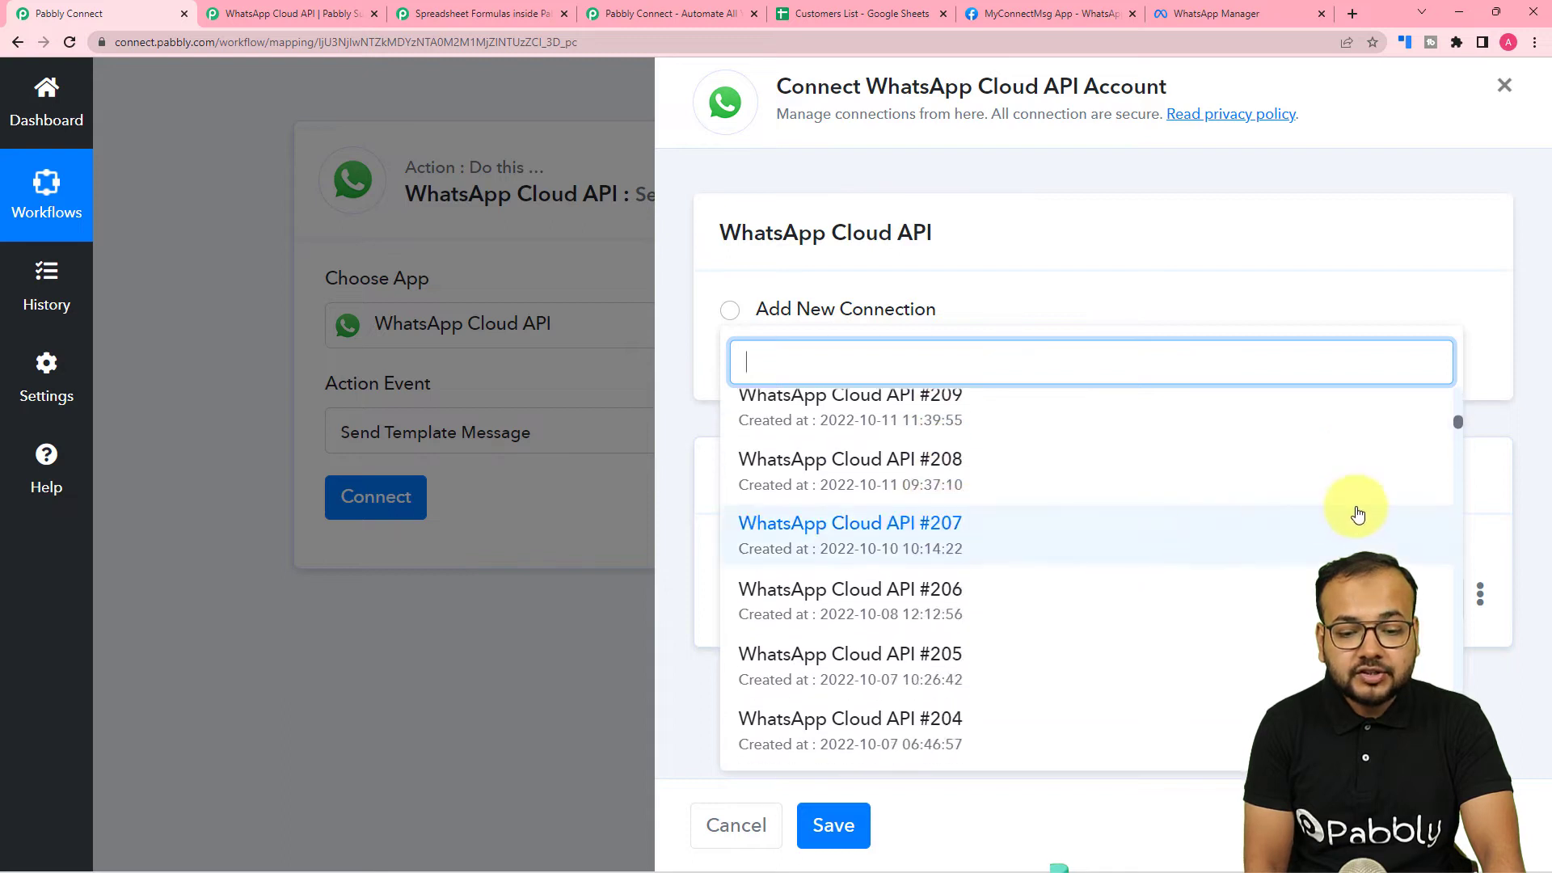
pyautogui.moveTo(1455, 443); pyautogui.dragTo(1479, 747)
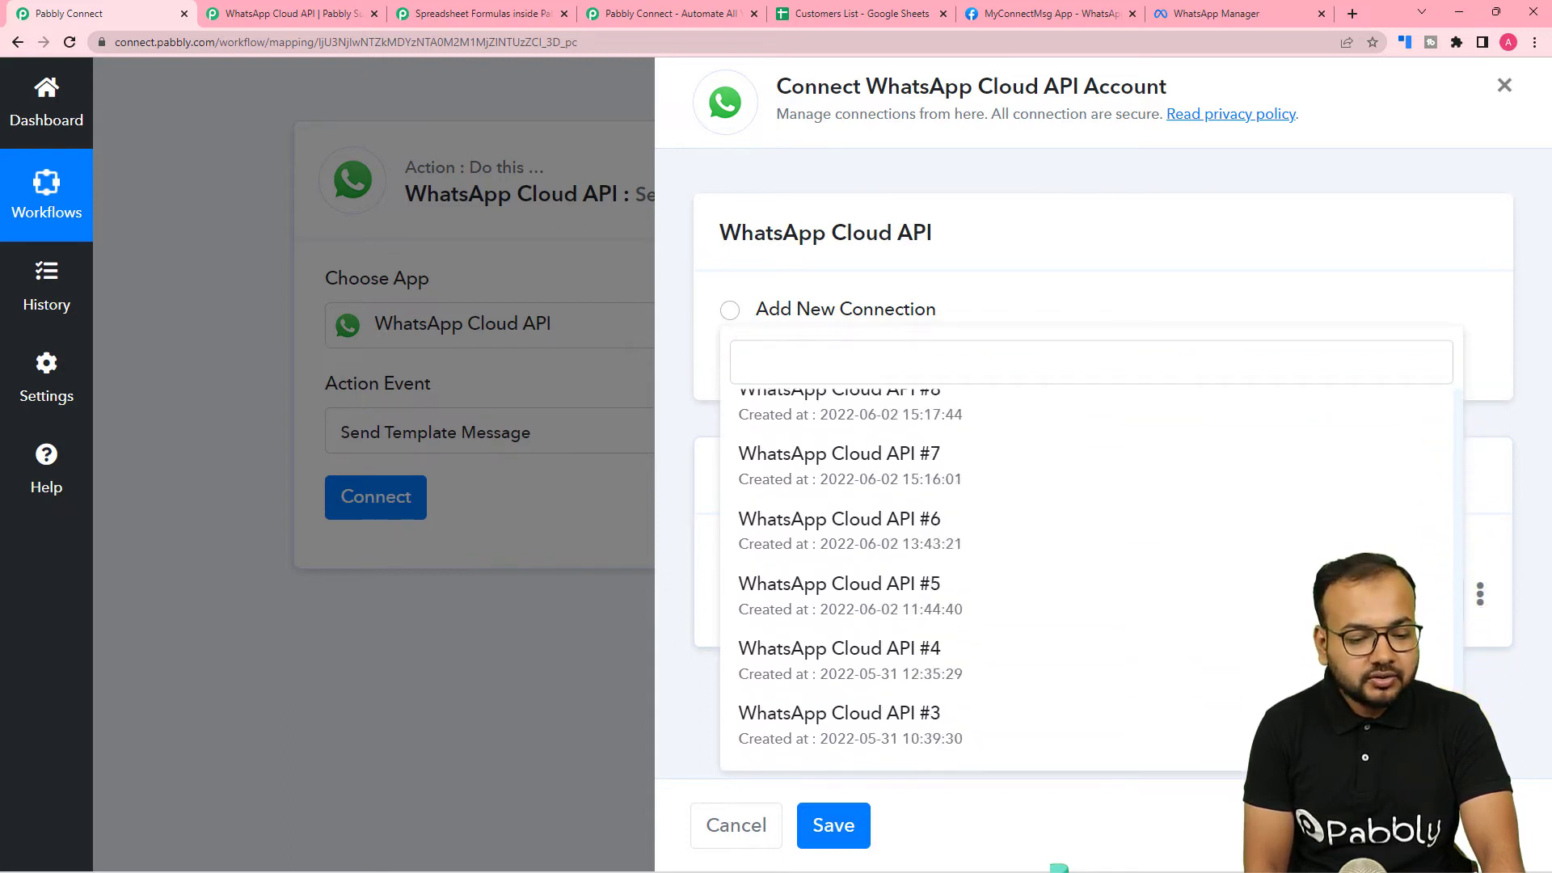
pyautogui.scroll(-2, 998, 571)
pyautogui.click(842, 651)
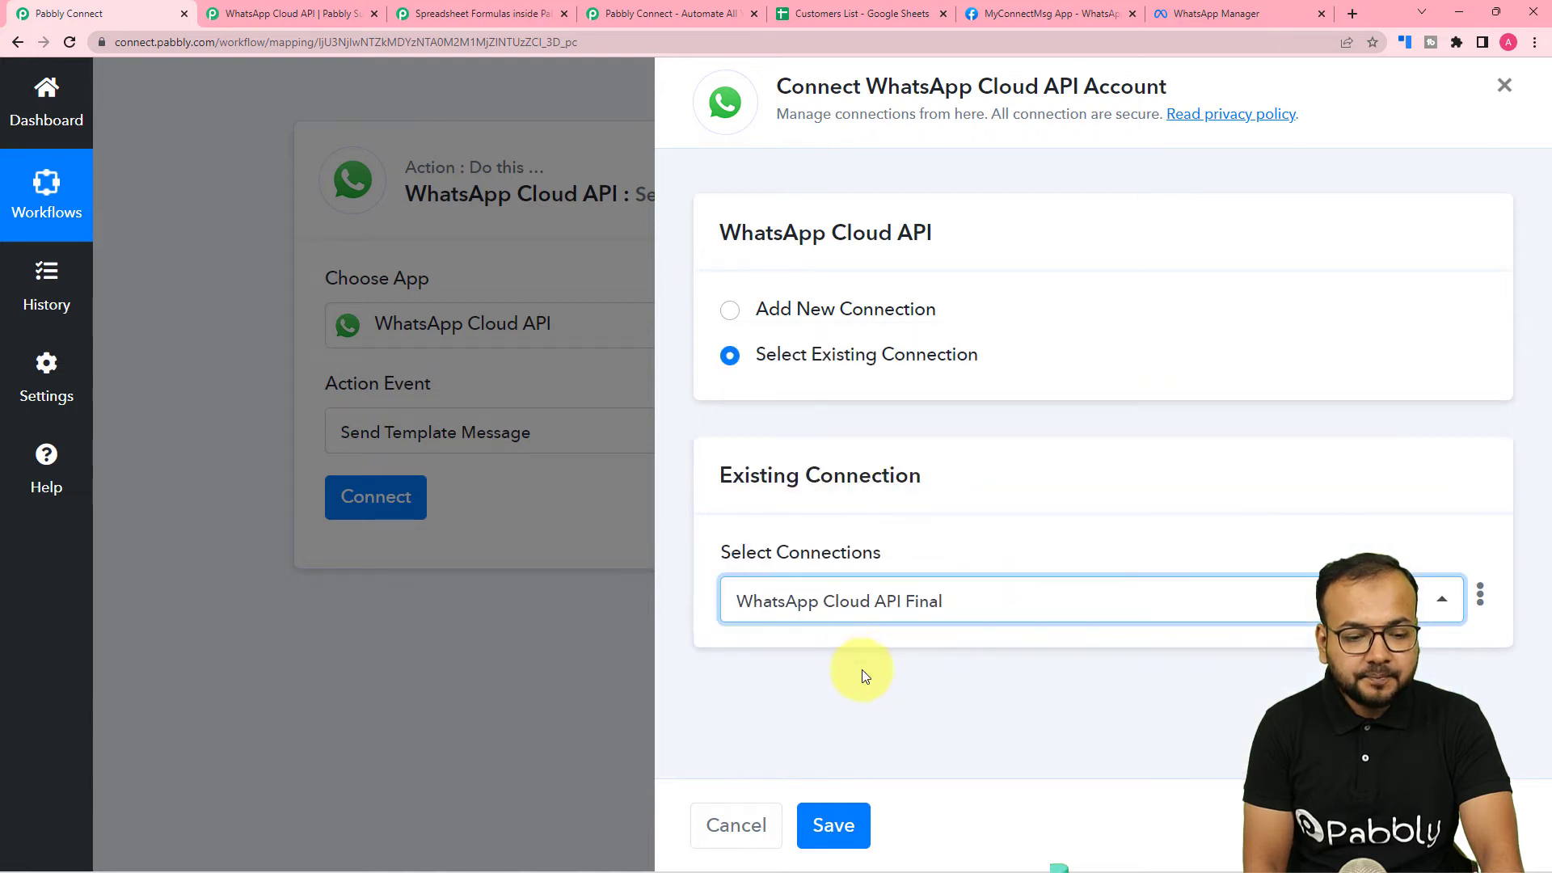
pyautogui.click(825, 841)
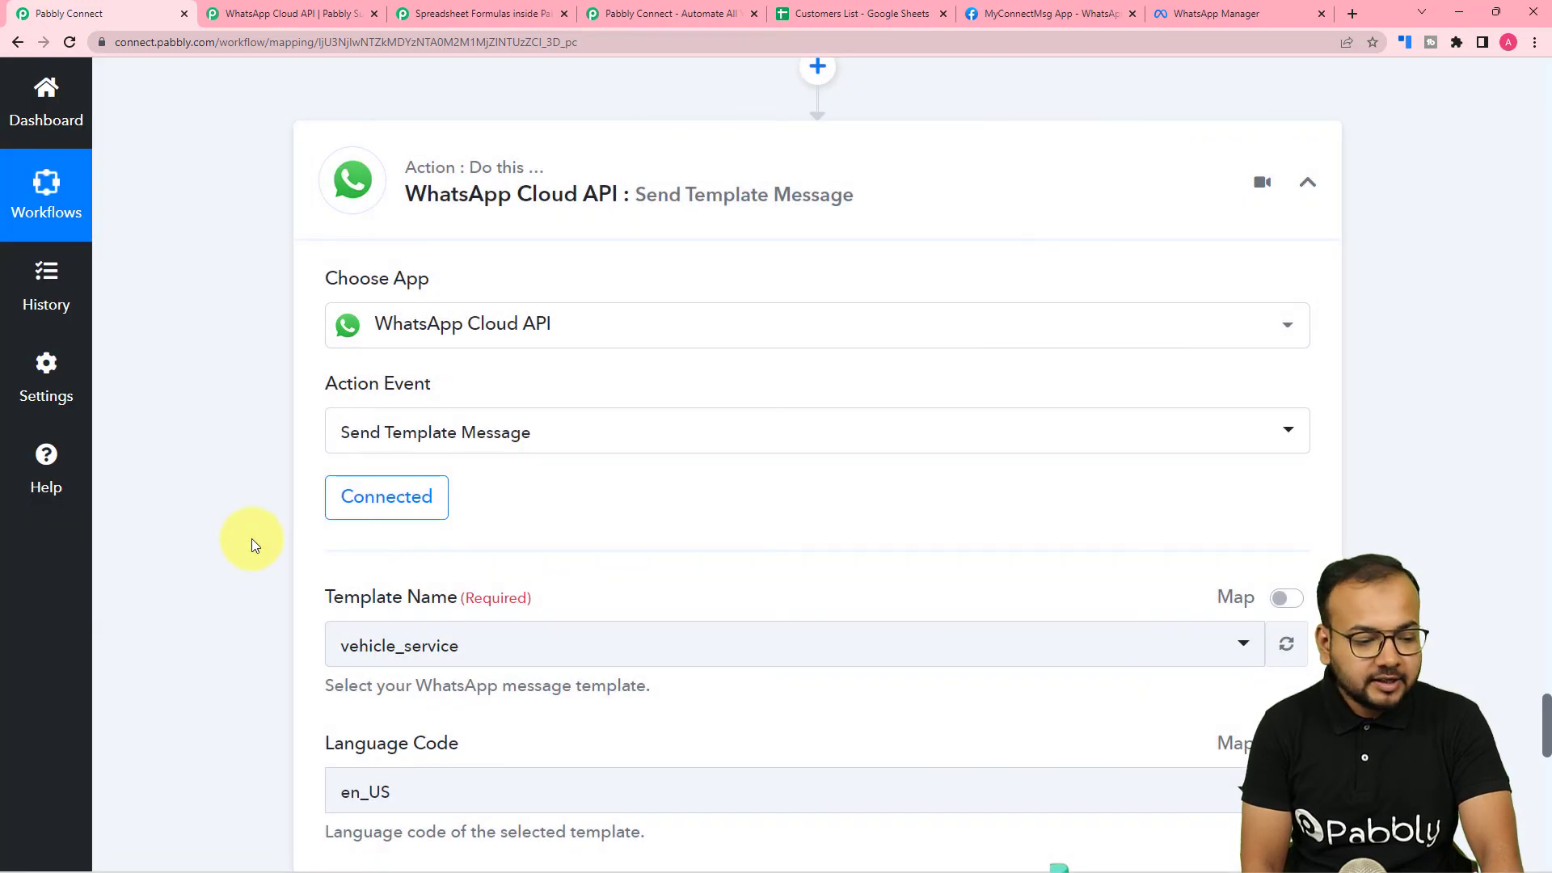
# - Check the action's template fields, and examine the due_pay_reminder template's body variables and preview in WhatsApp Manager
pyautogui.scroll(-4, 250, 538)
pyautogui.scroll(-2, 250, 537)
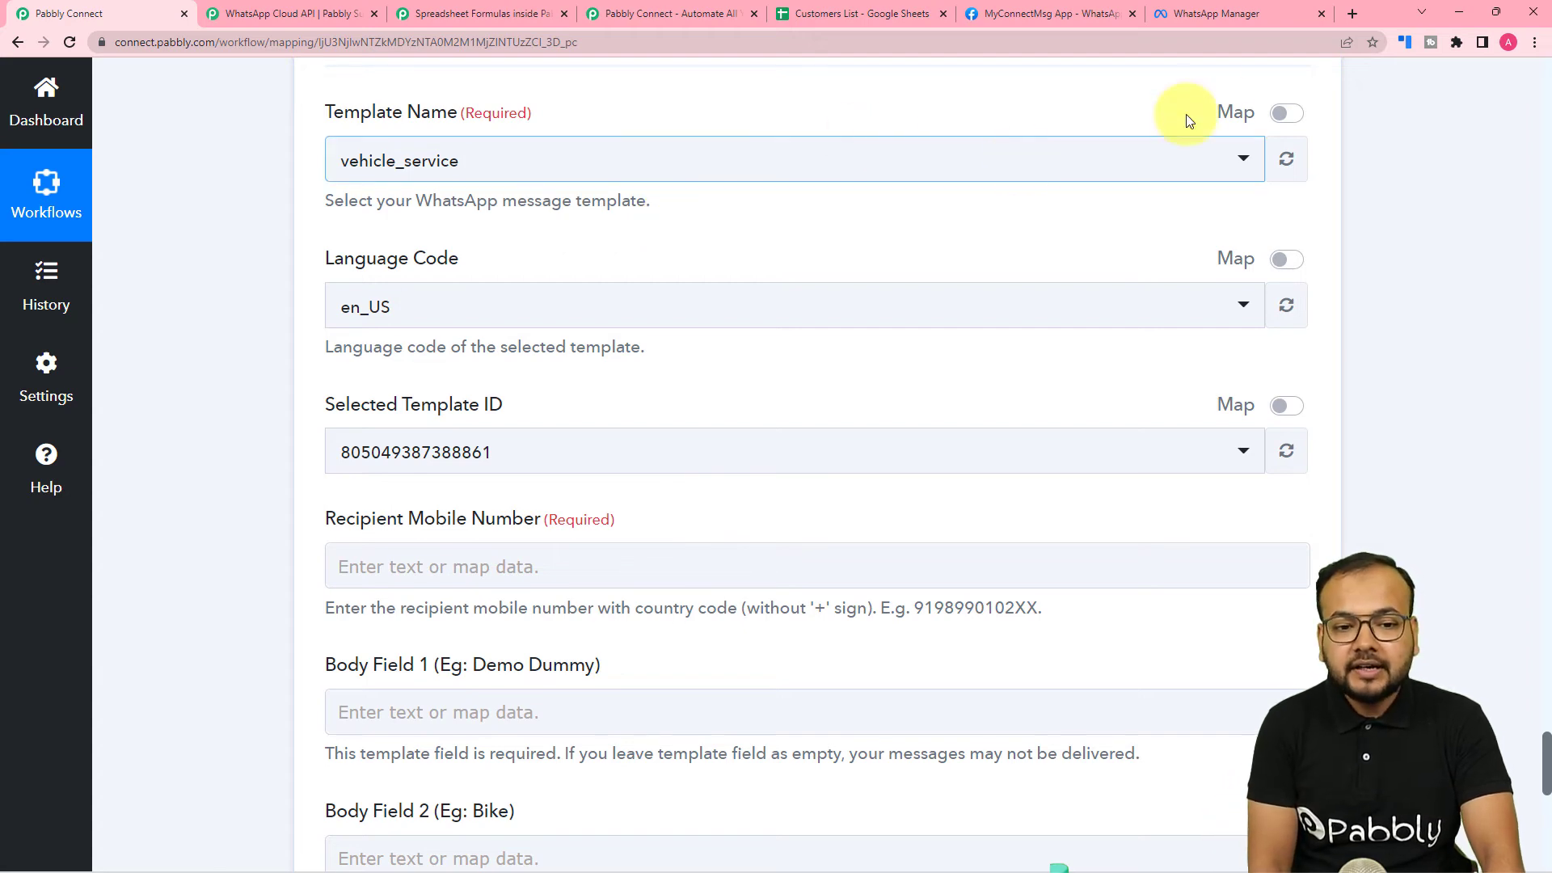
pyautogui.click(1198, 11)
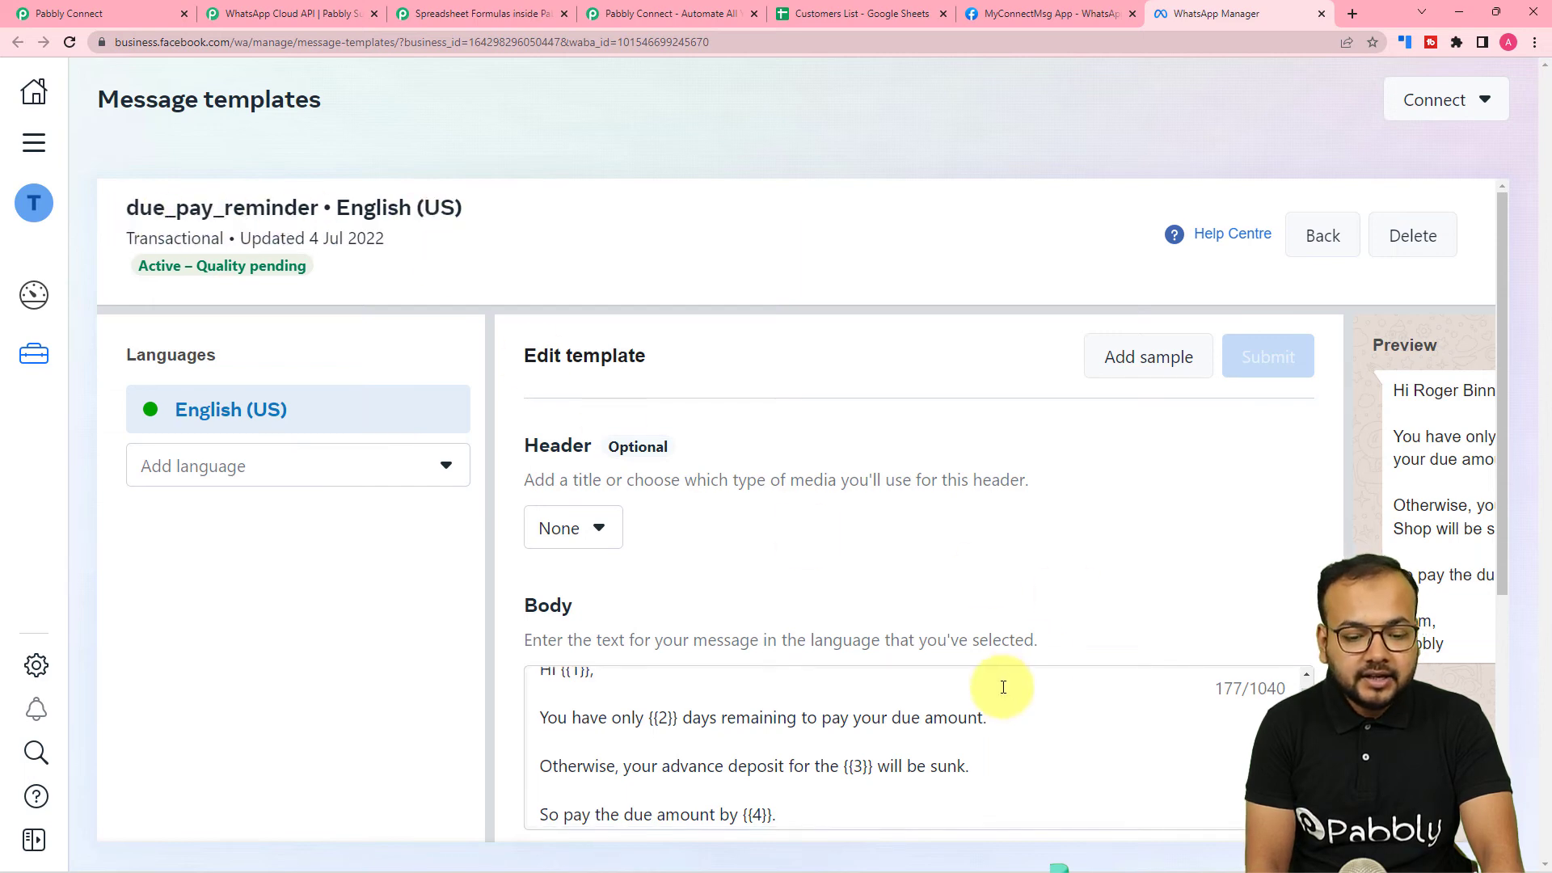
pyautogui.scroll(-2, 983, 736)
pyautogui.scroll(-5, 983, 736)
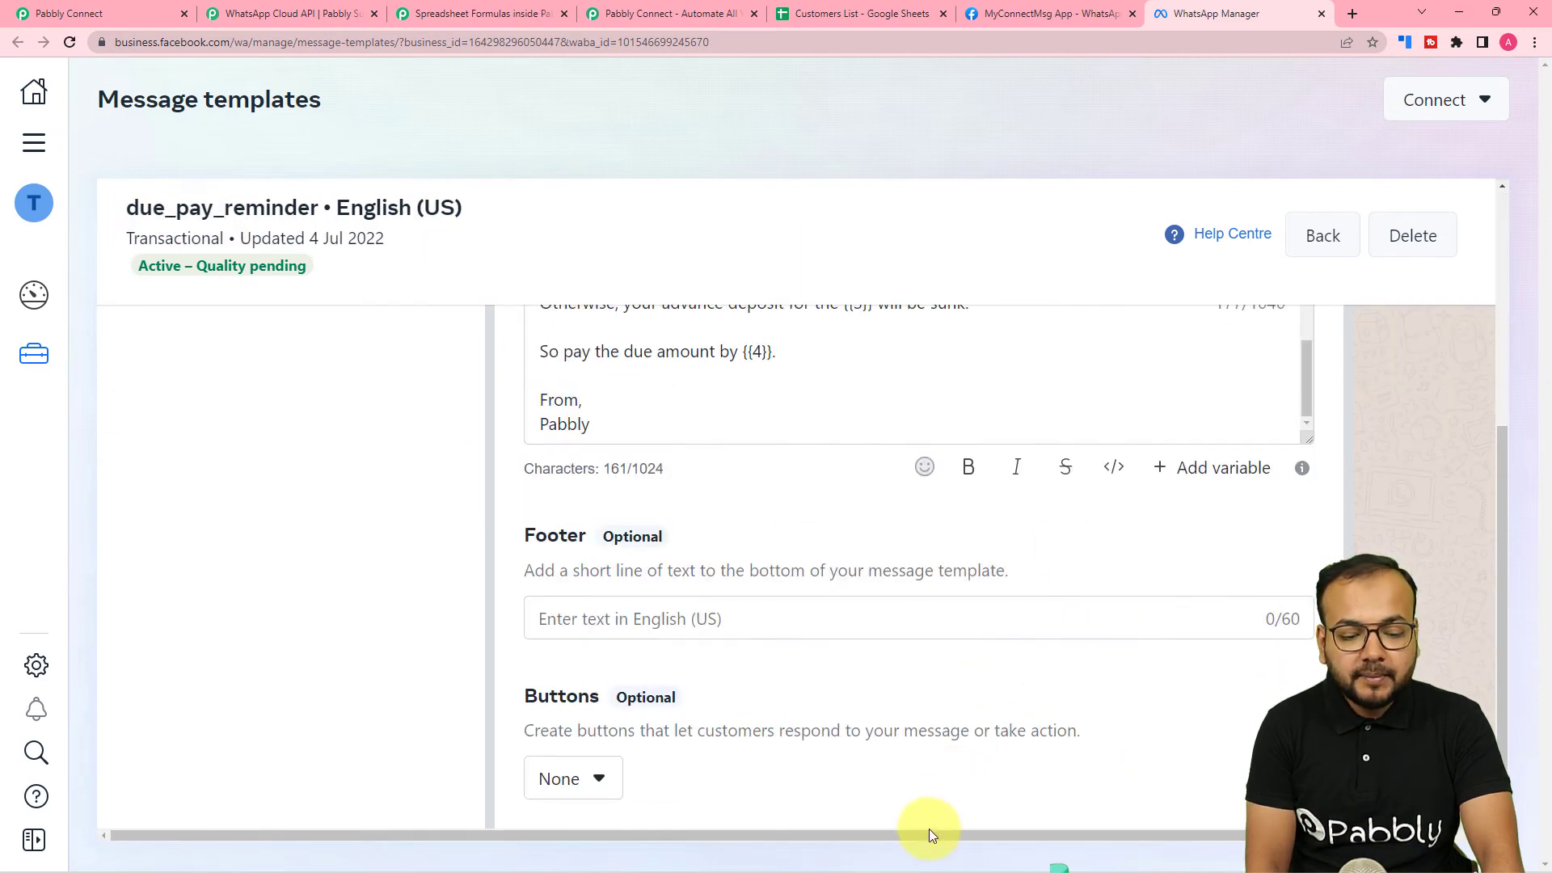
pyautogui.moveTo(929, 831); pyautogui.dragTo(1293, 845)
pyautogui.scroll(5, 1294, 841)
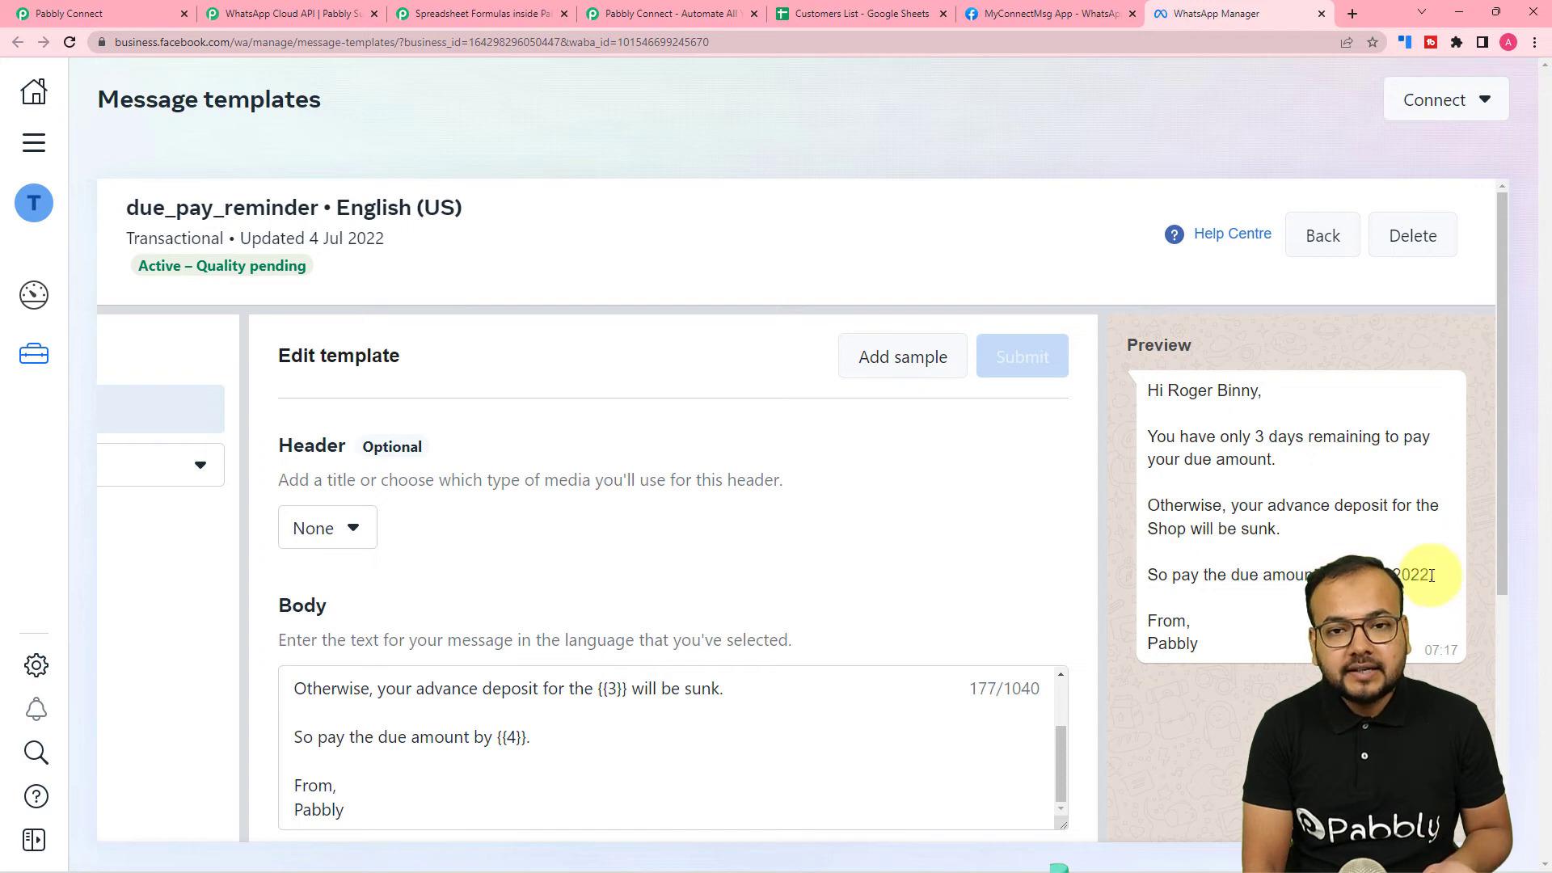
pyautogui.scroll(-4, 728, 555)
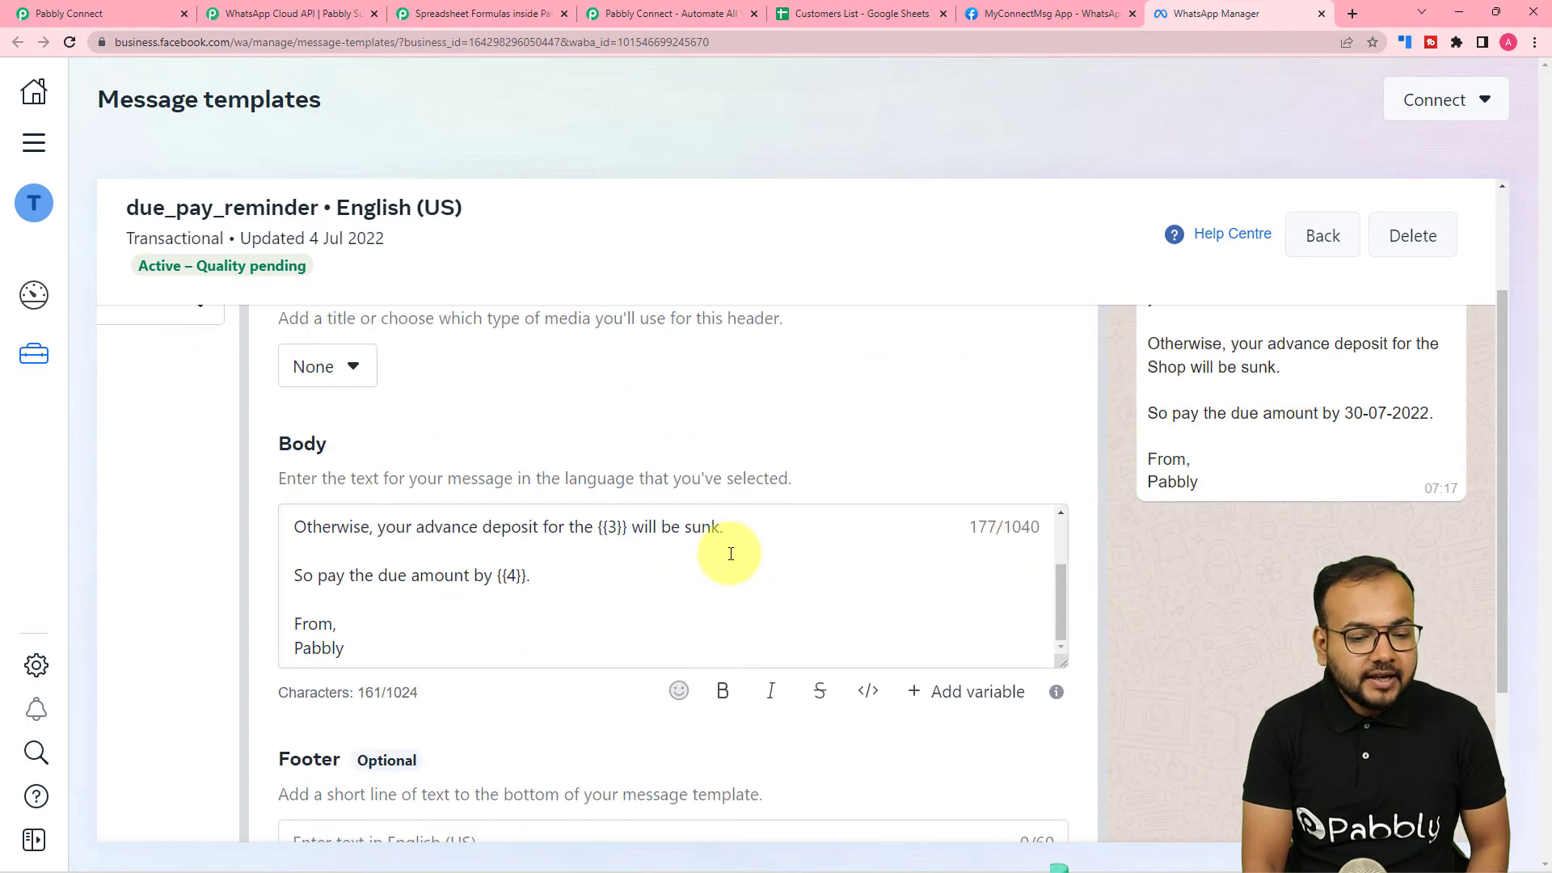
pyautogui.moveTo(1059, 447); pyautogui.dragTo(1054, 420)
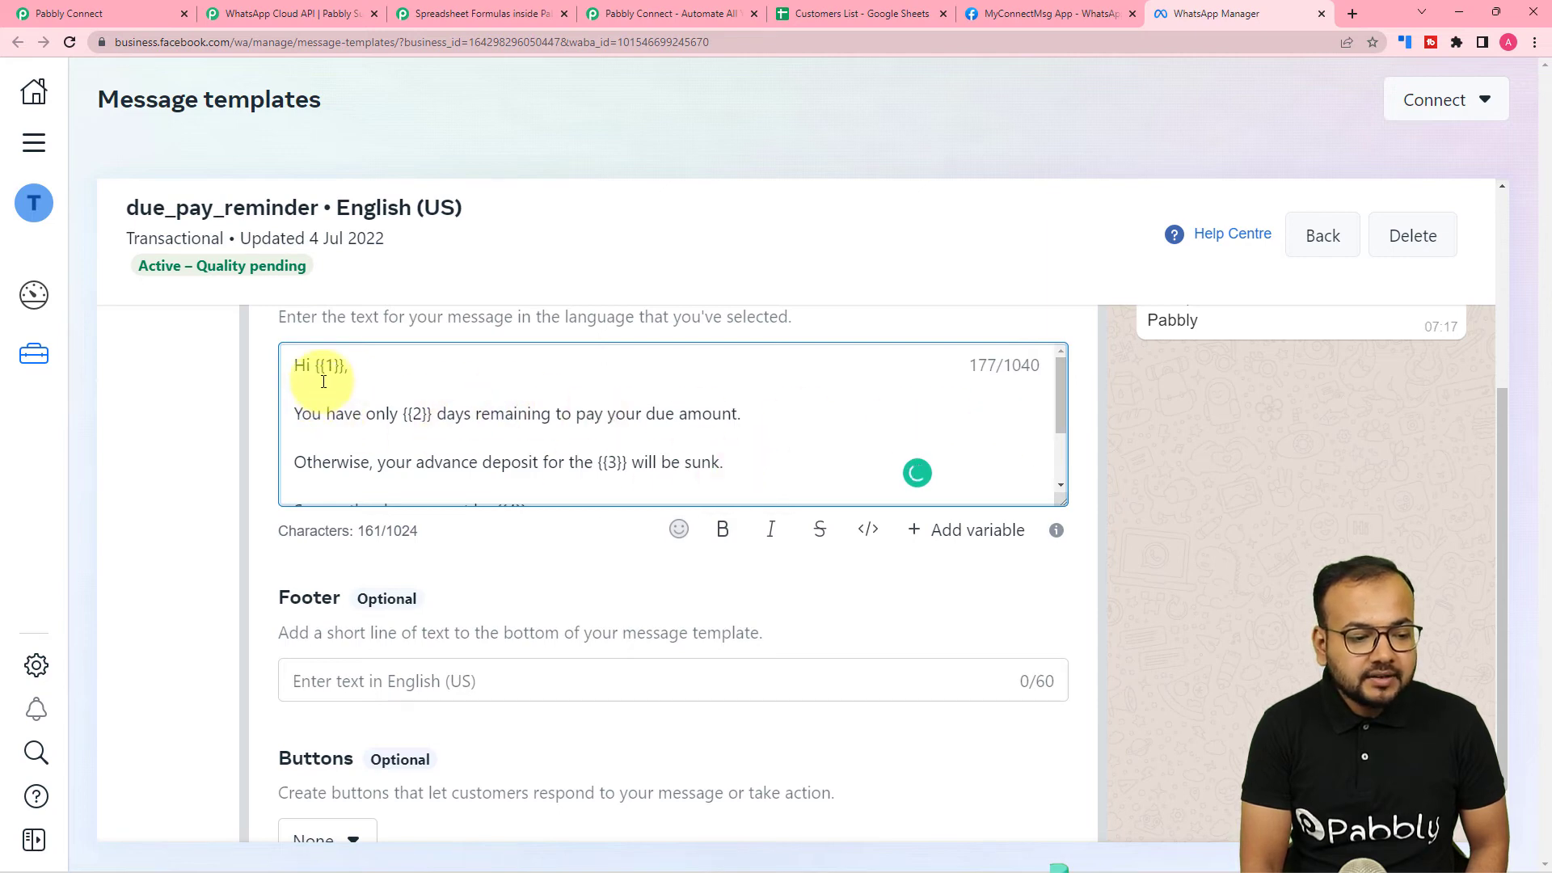
pyautogui.scroll(2, 356, 405)
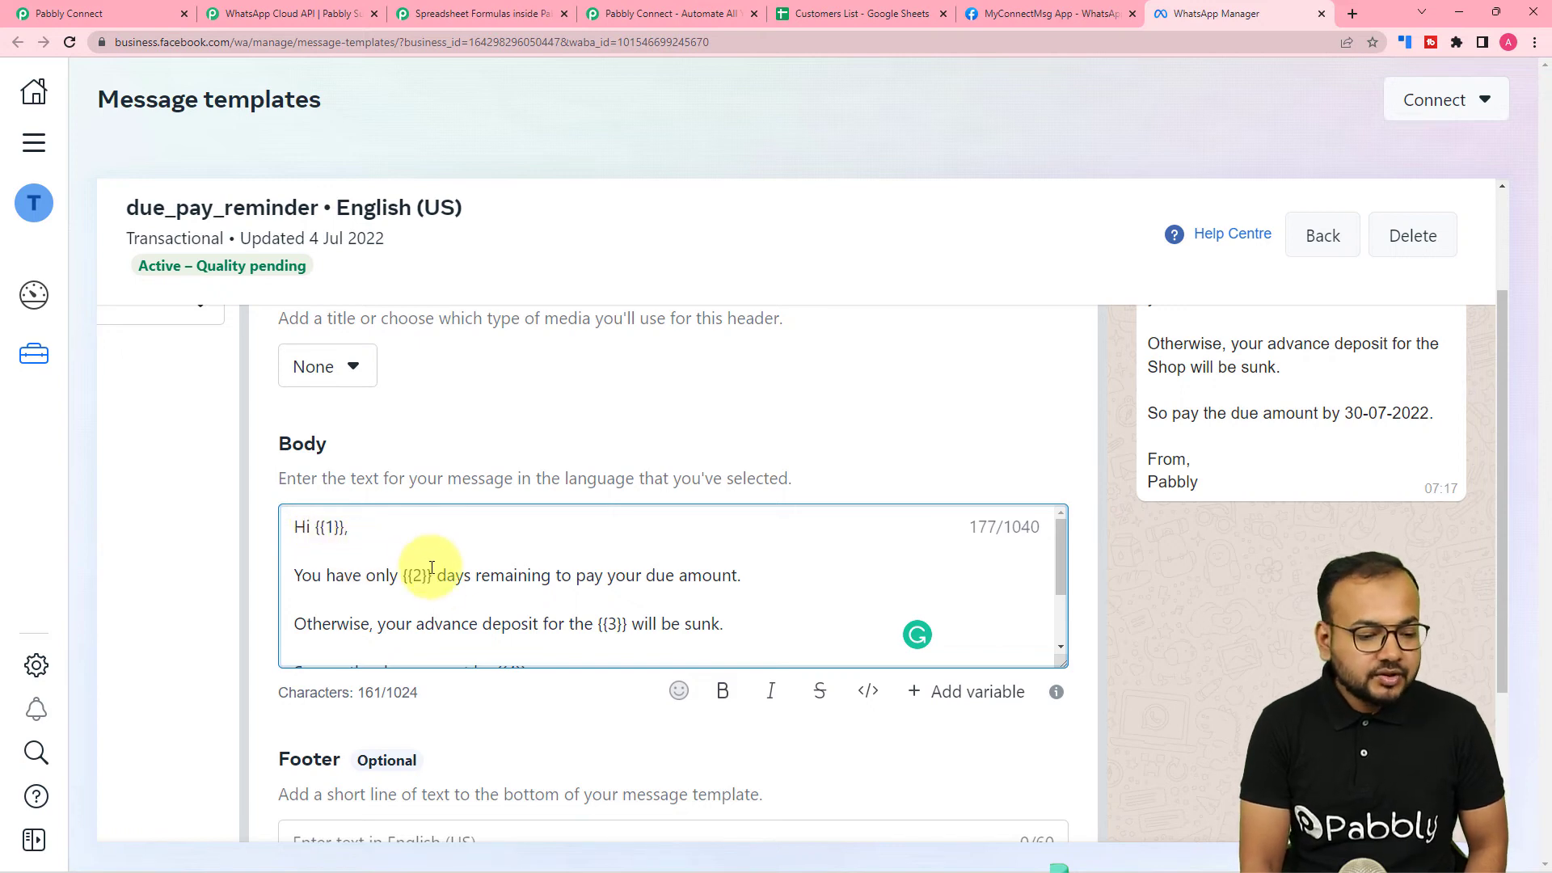
pyautogui.scroll(-2, 387, 618)
pyautogui.scroll(5, 475, 602)
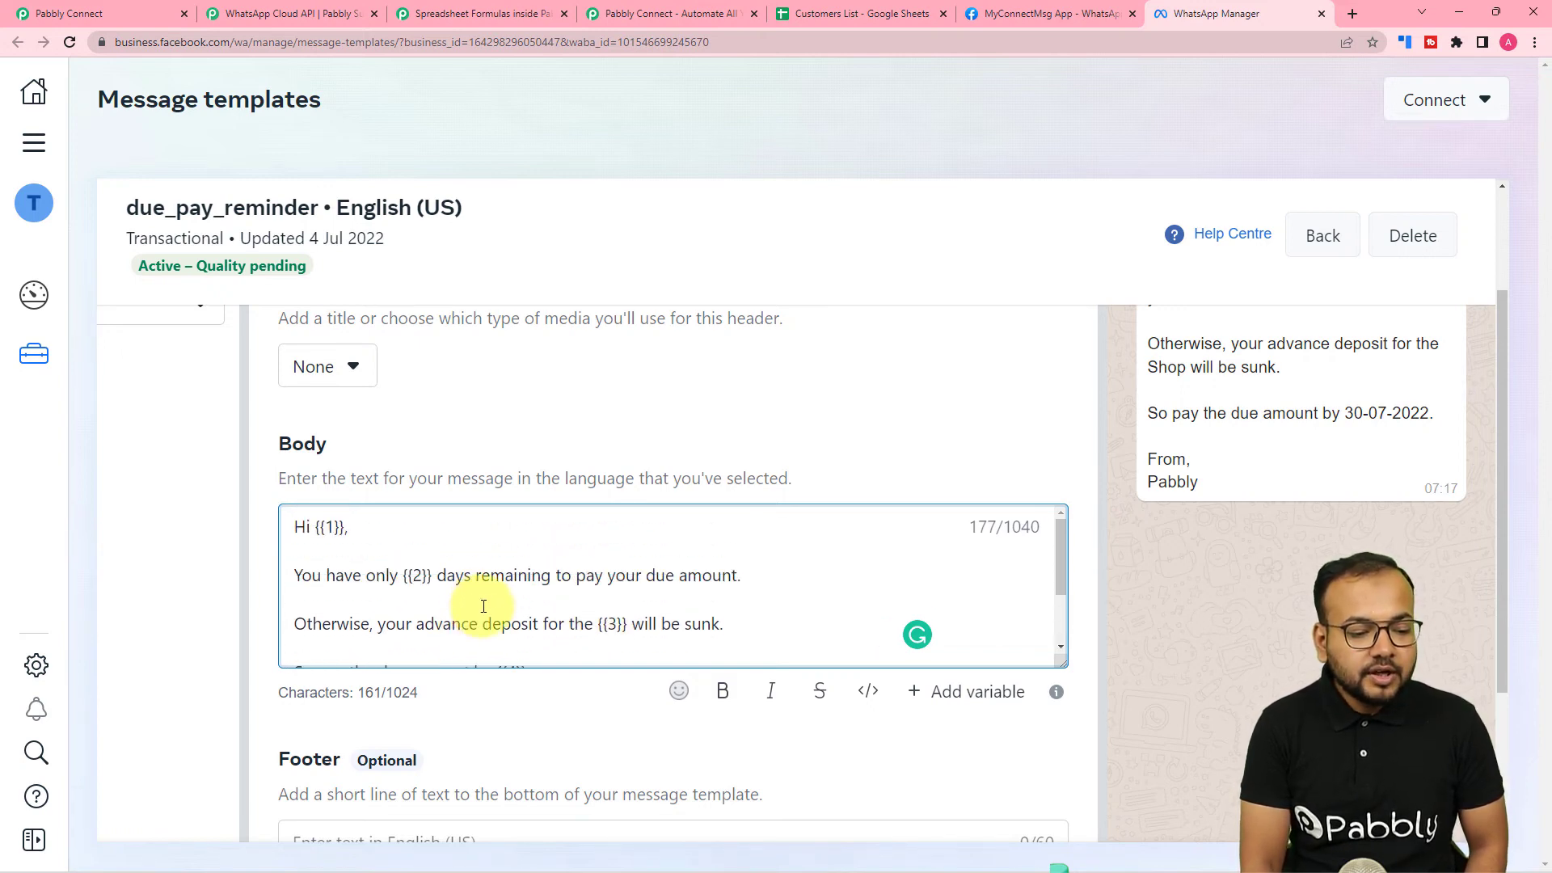
pyautogui.scroll(-3, 525, 599)
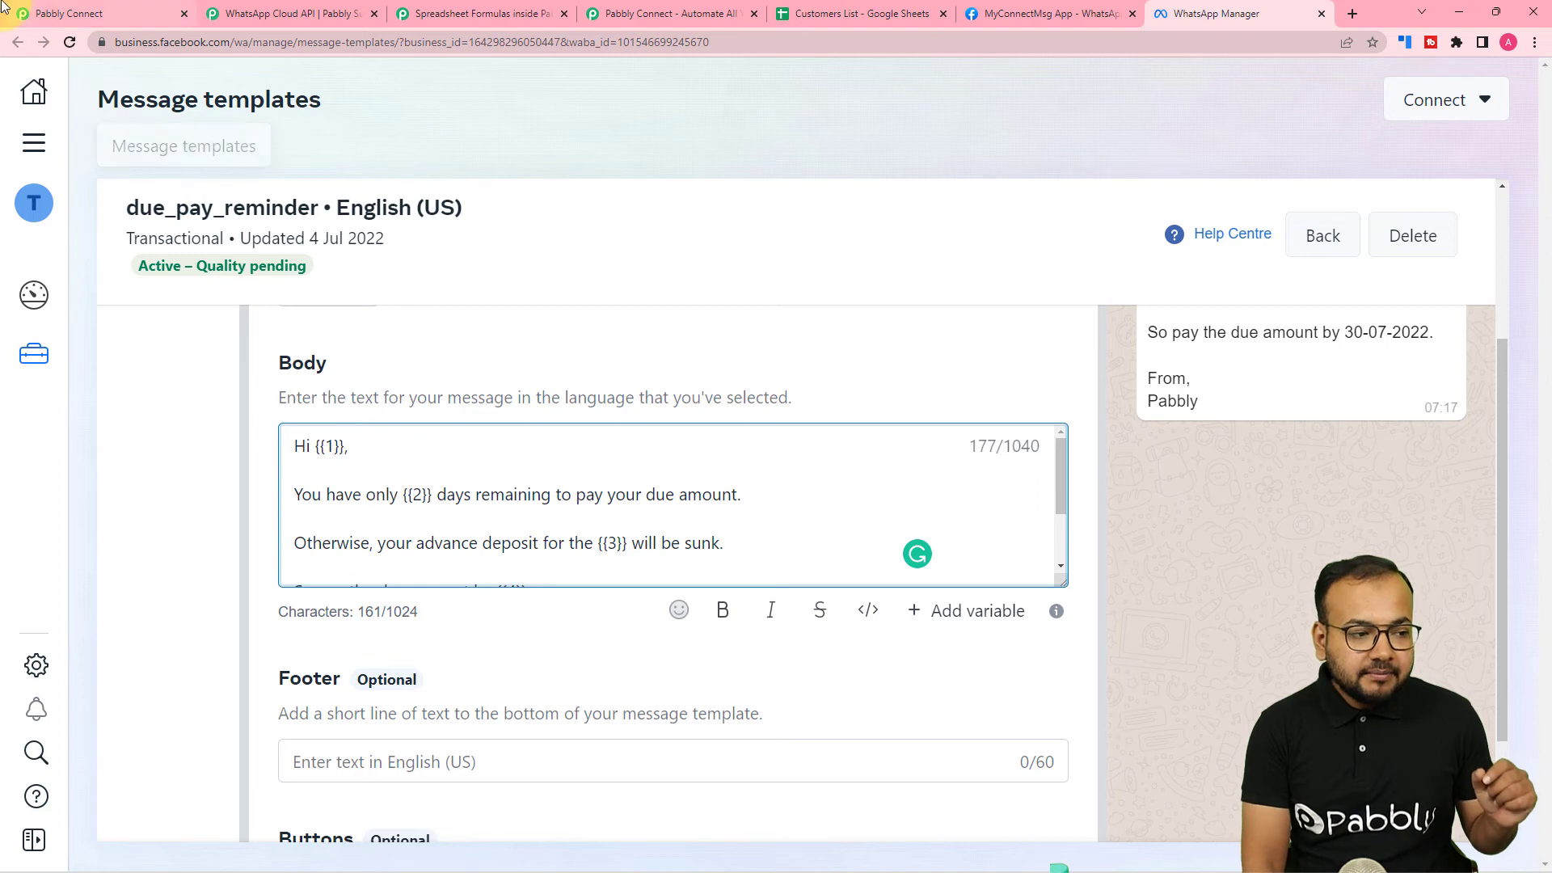
# - Back in the Pabbly Connect workflow, set the Template Name to due_pay_reminder and review the recipient and body fields it requires
pyautogui.click(66, 14)
pyautogui.click(460, 177)
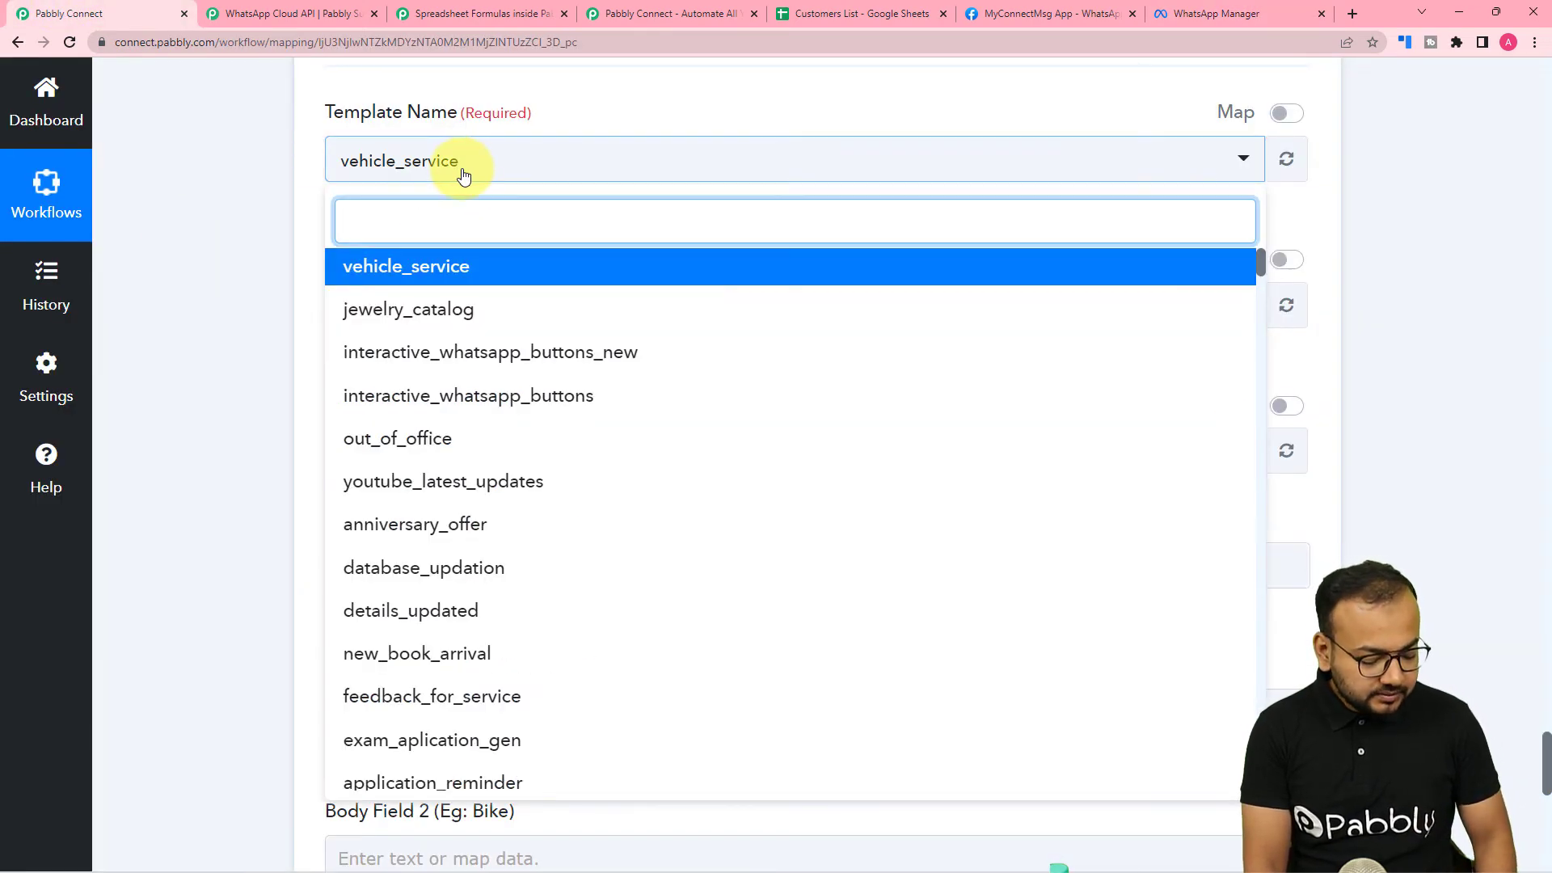
pyautogui.write('du')
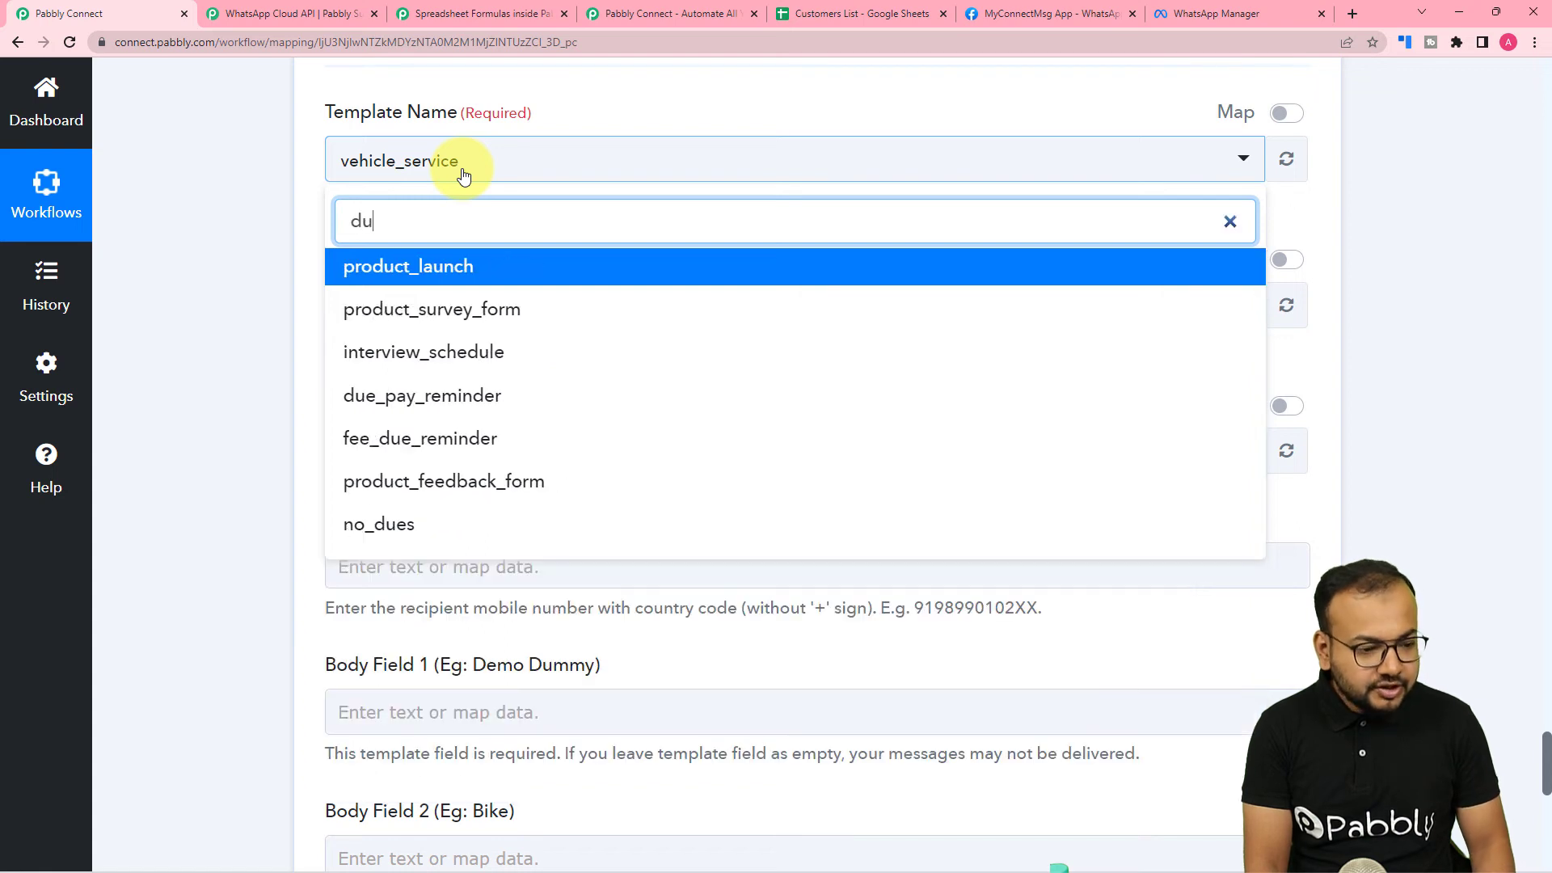
pyautogui.click(392, 397)
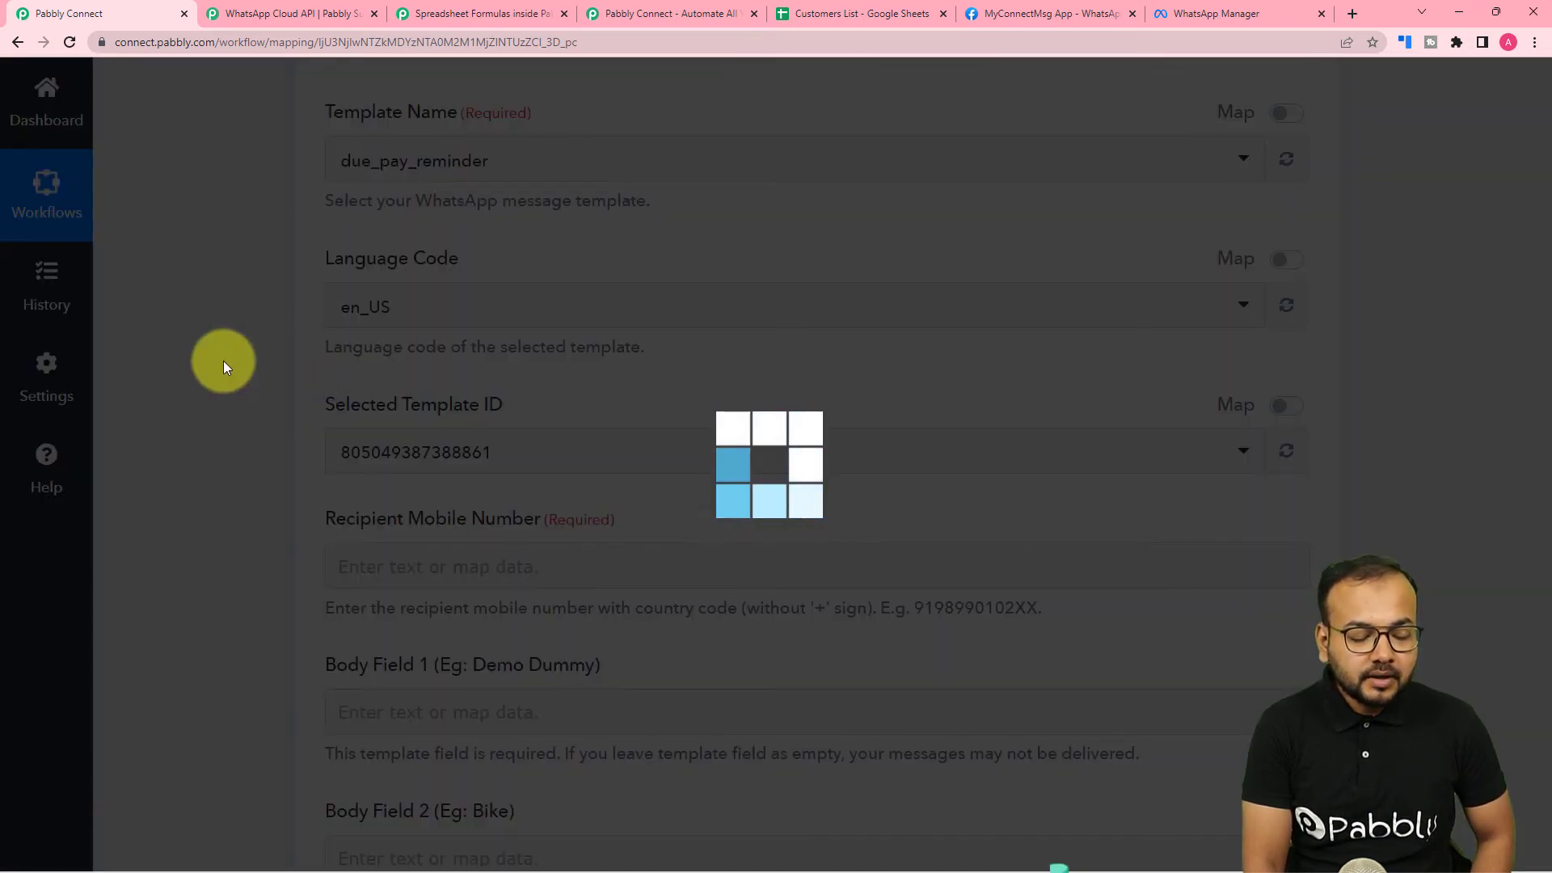
pyautogui.scroll(-2, 223, 361)
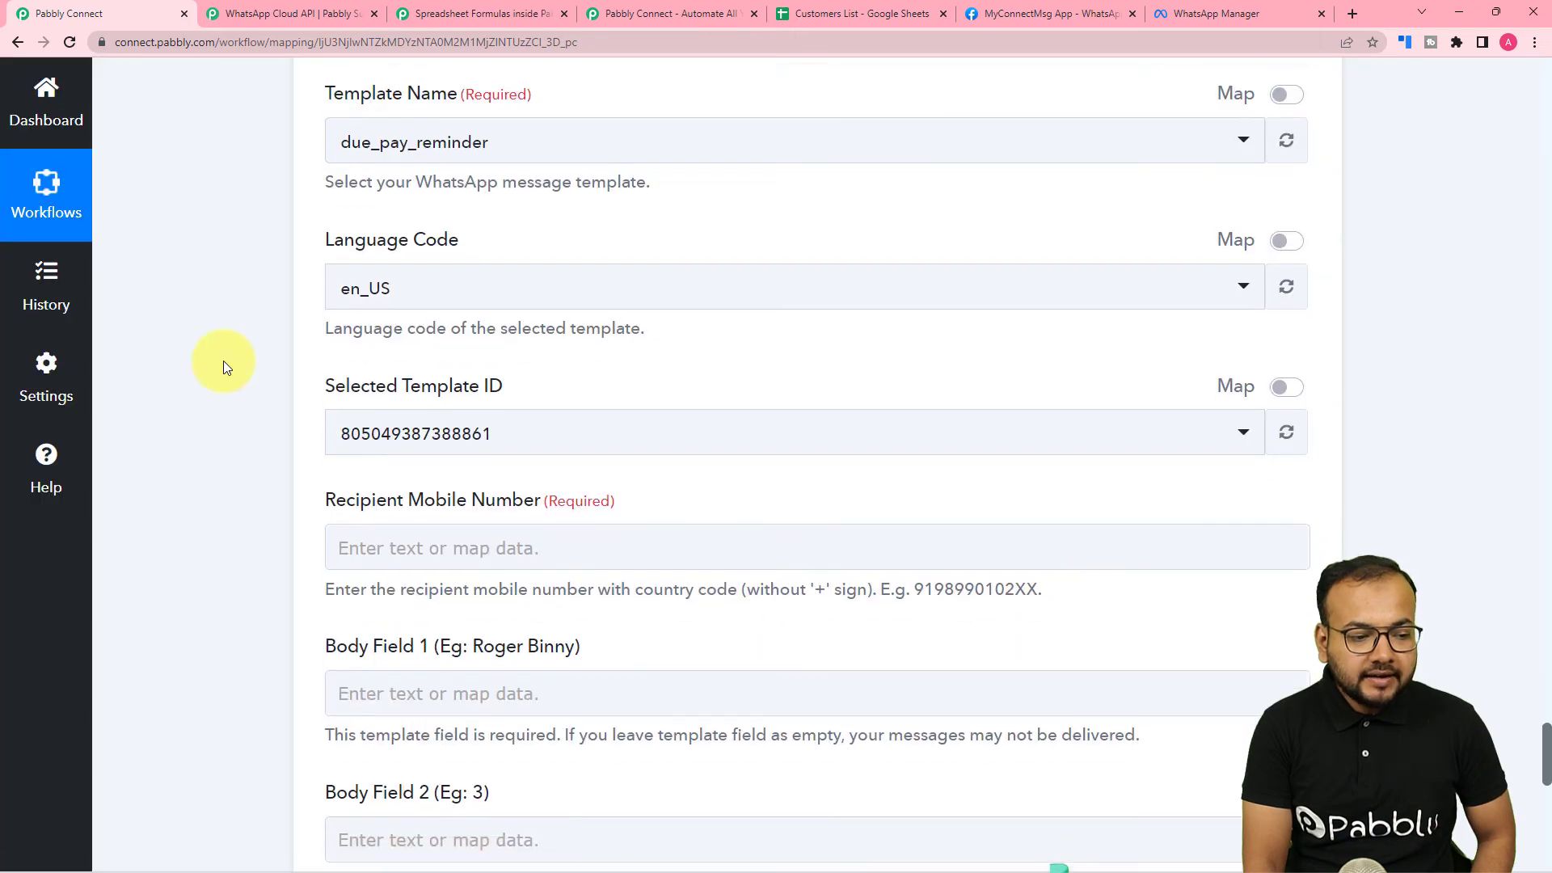
pyautogui.scroll(-3, 223, 365)
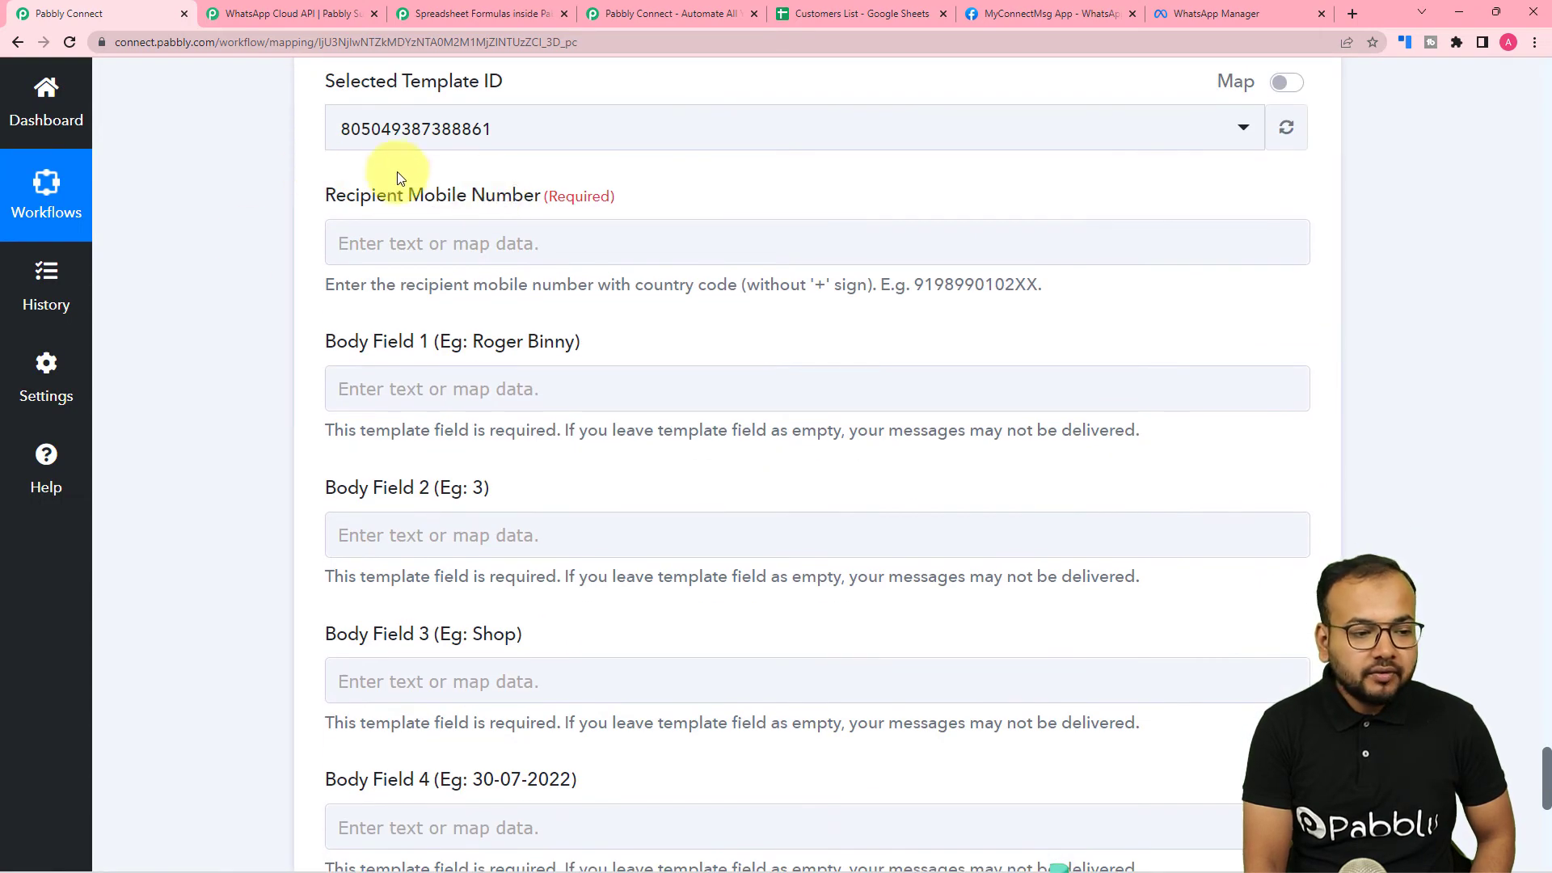
pyautogui.scroll(-1, 286, 302)
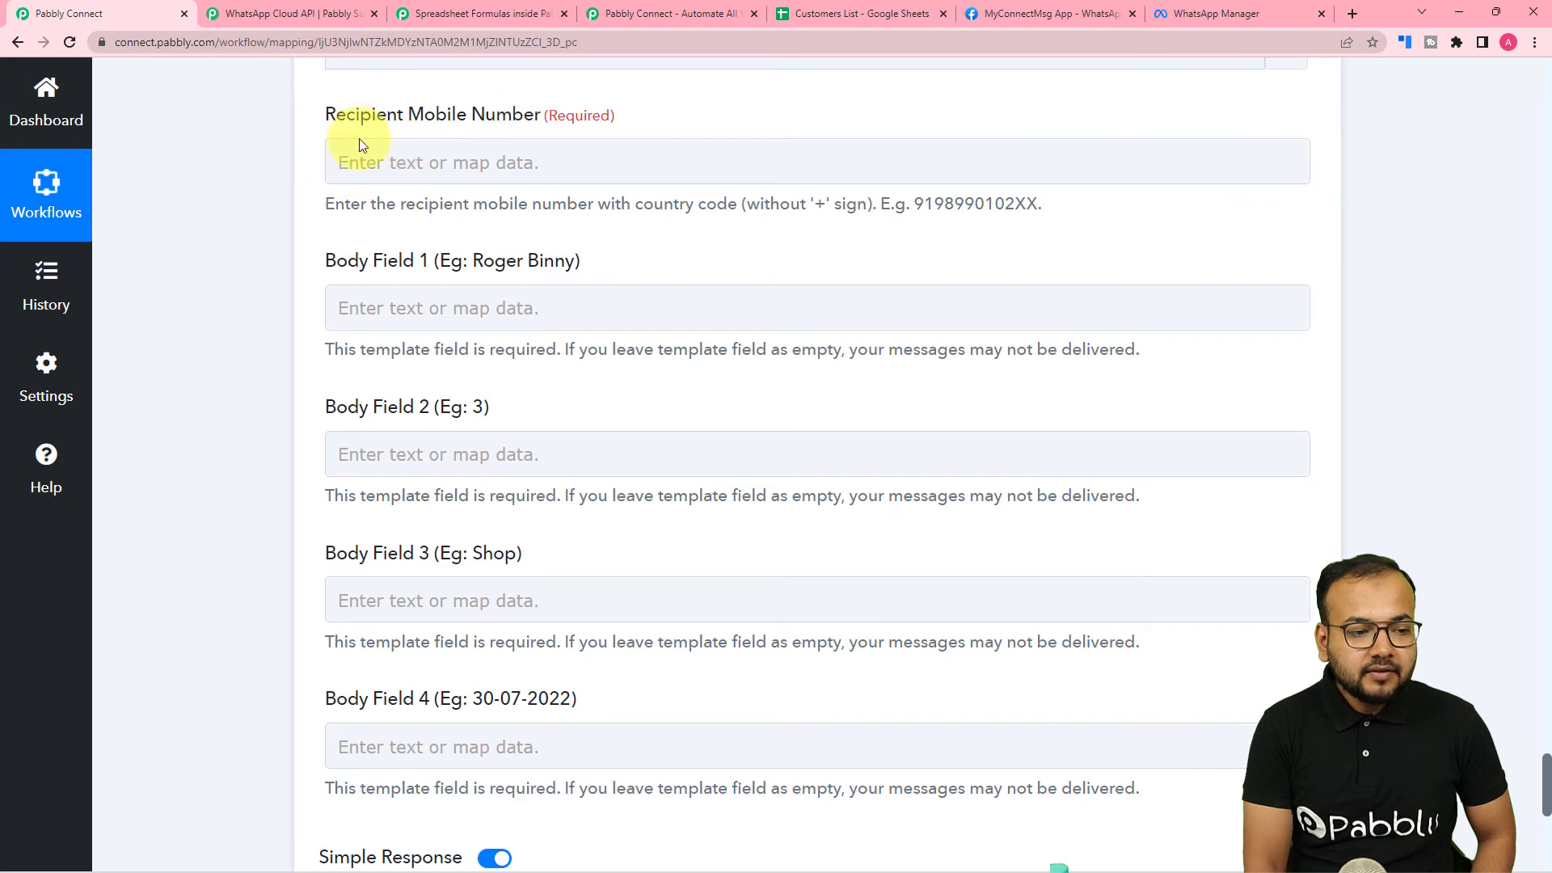
# - Map the Recipient Mobile Number to the RowValue WhatsApp Number from the Iterator step
pyautogui.click(442, 160)
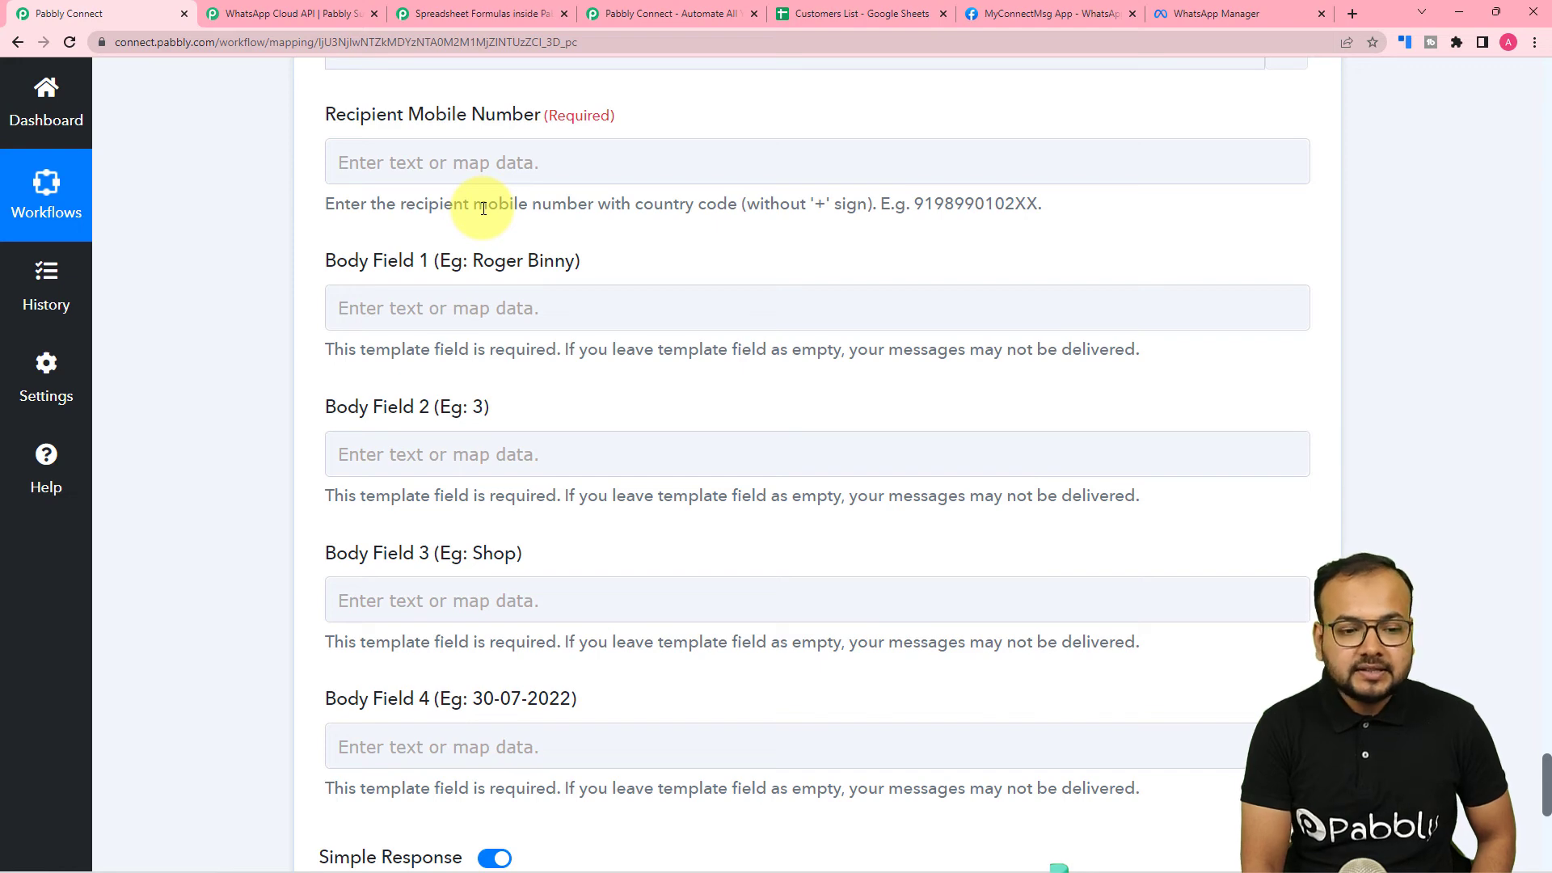
pyautogui.scroll(20, 488, 224)
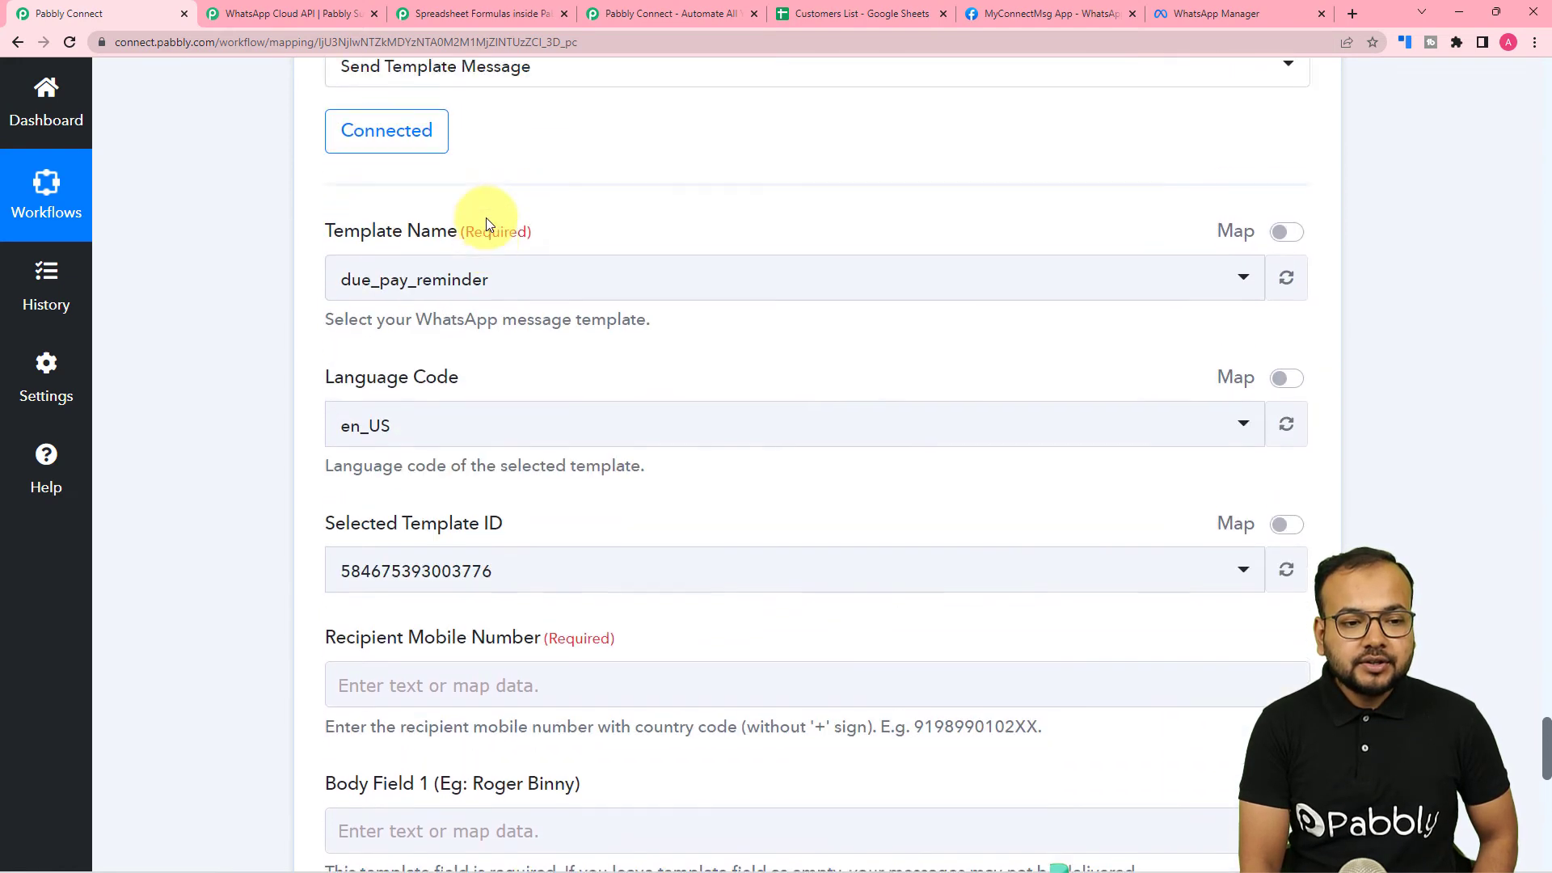
pyautogui.scroll(20, 487, 218)
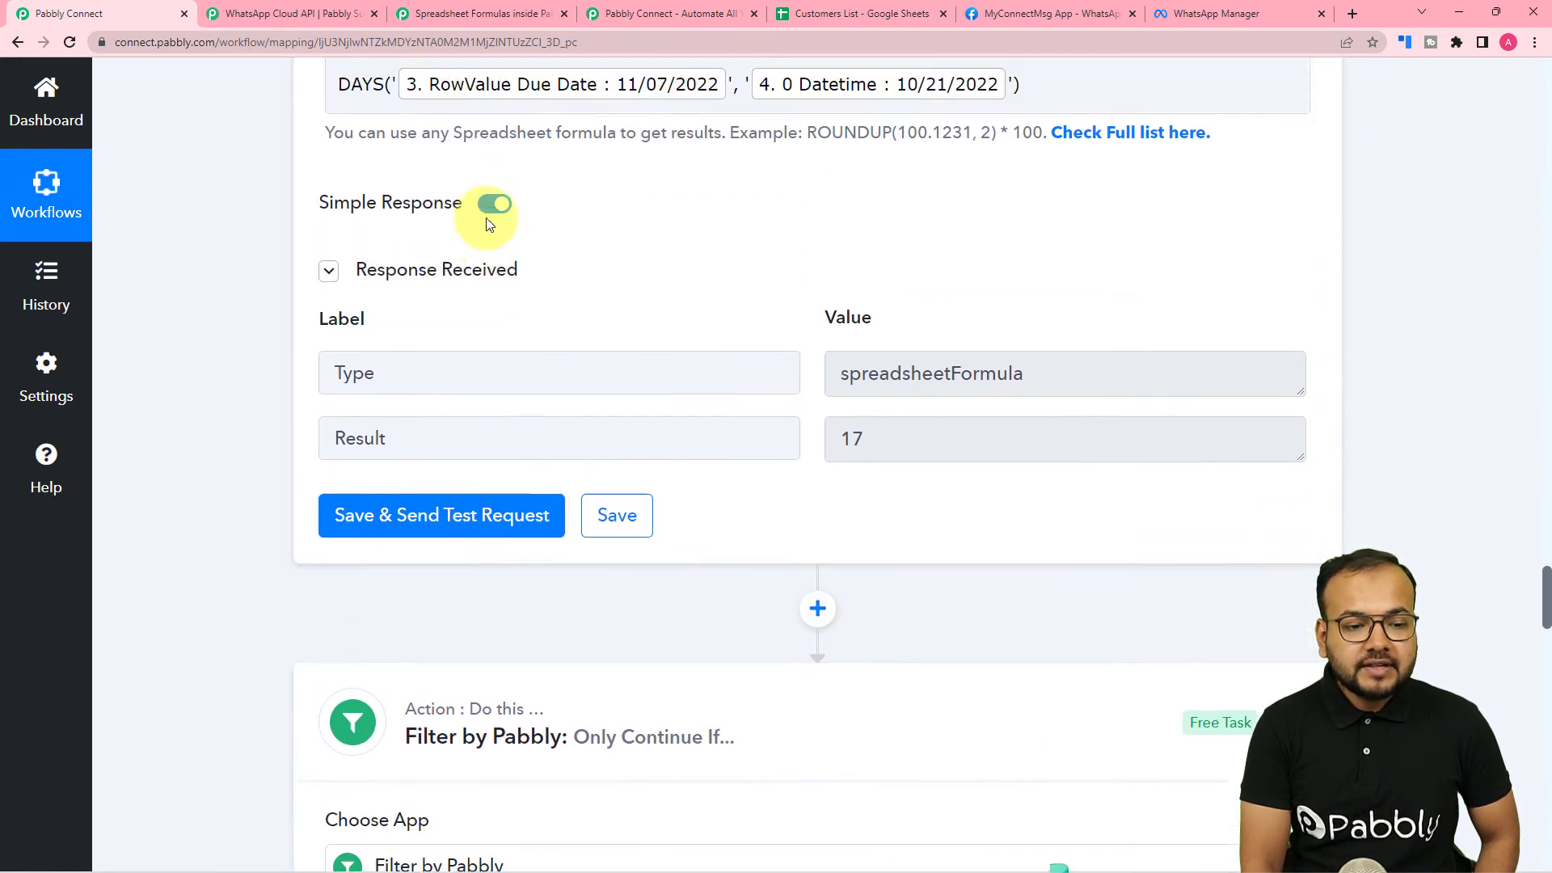
pyautogui.scroll(20, 486, 216)
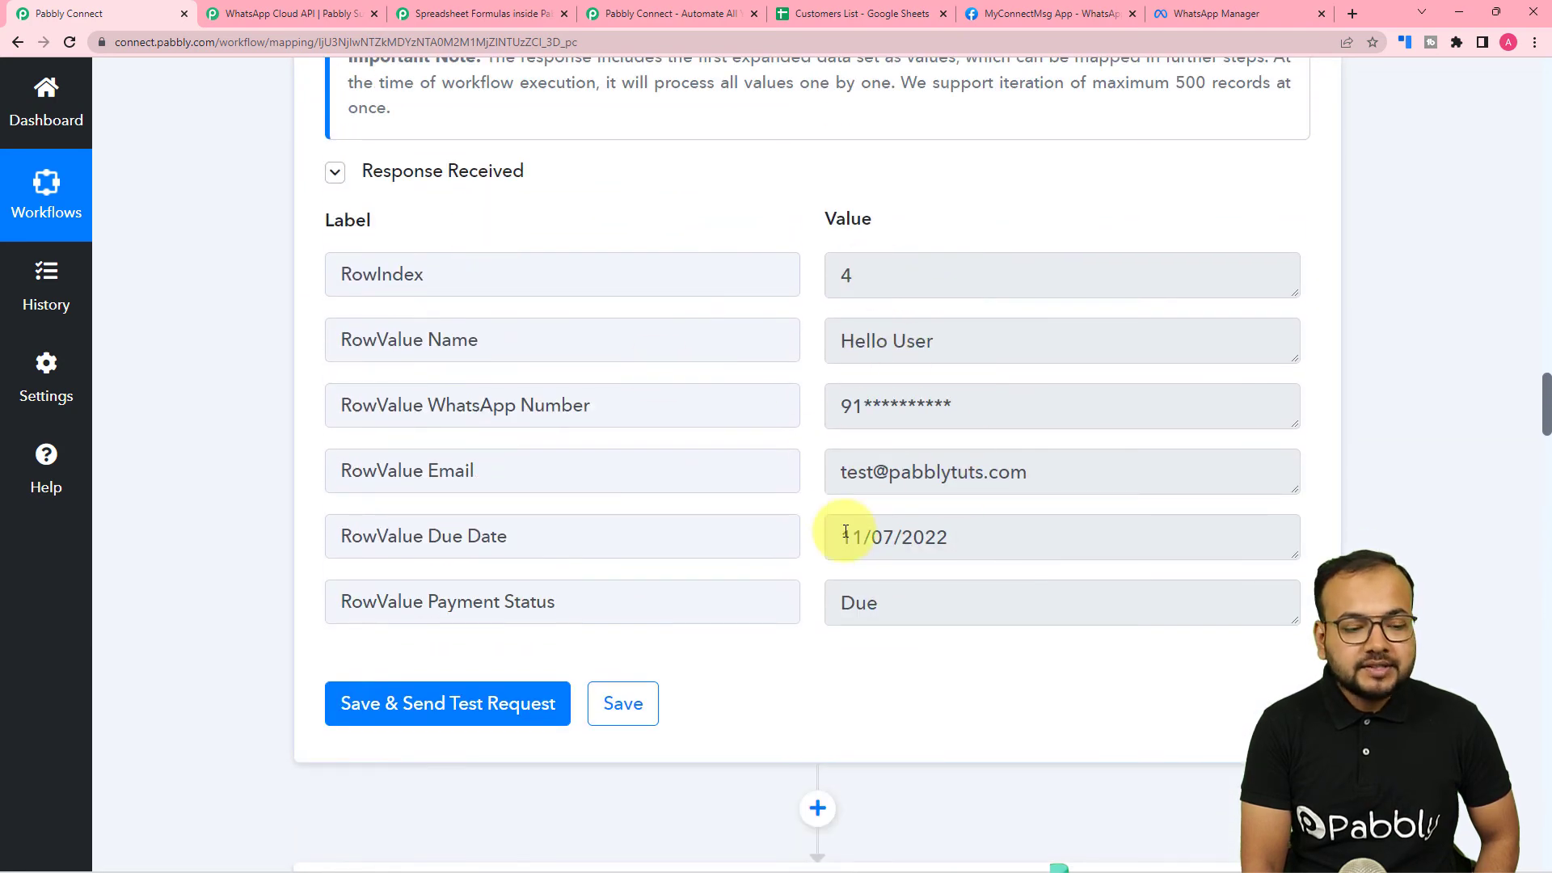
pyautogui.scroll(-5, 418, 417)
pyautogui.scroll(-20, 415, 421)
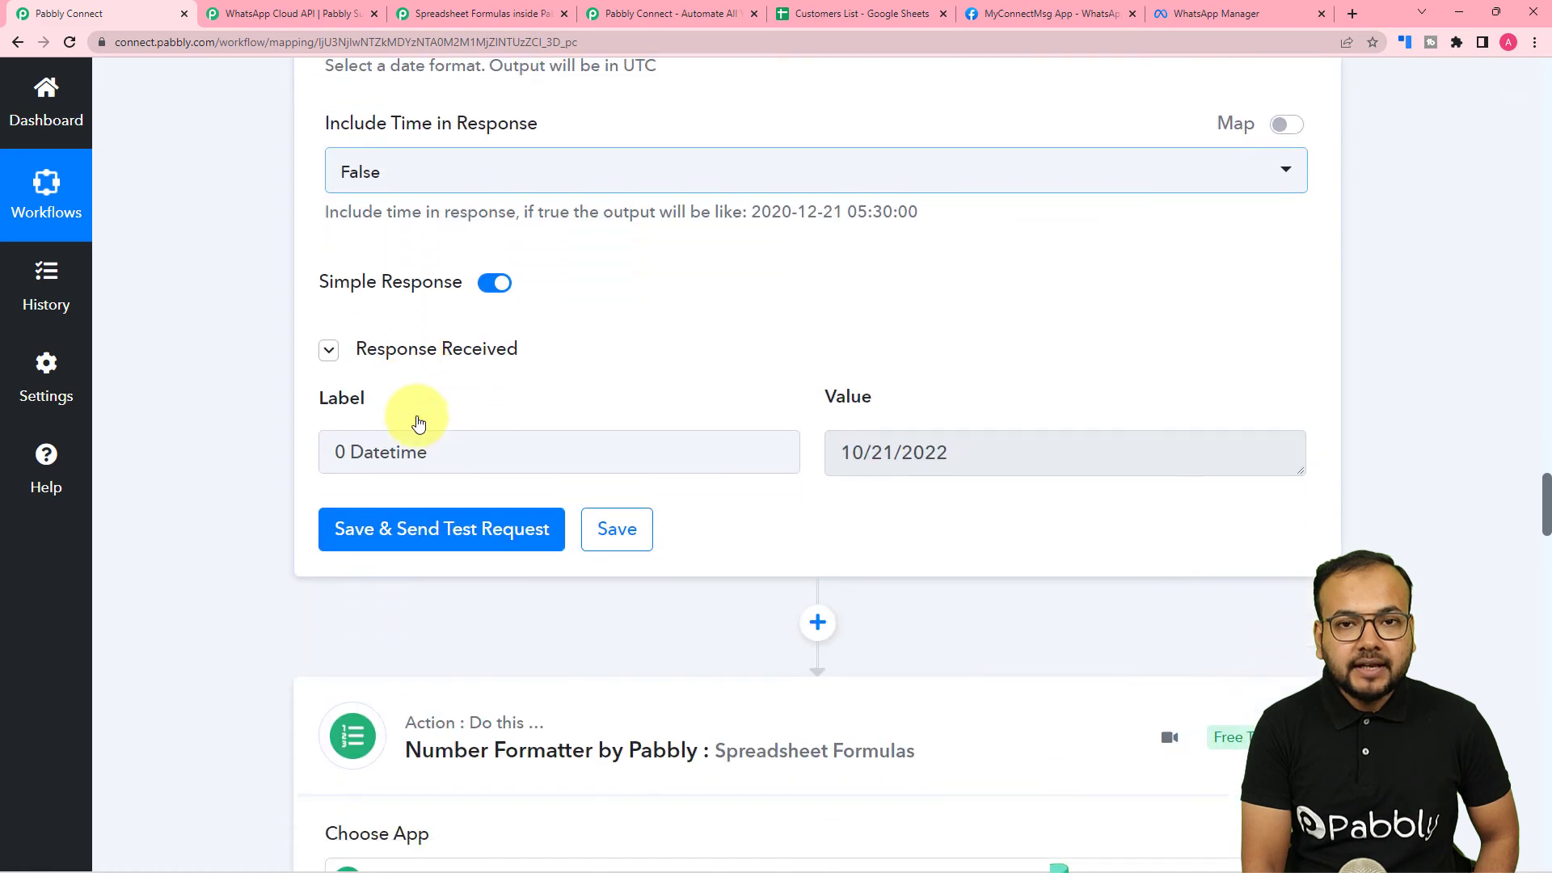
pyautogui.scroll(-18, 415, 421)
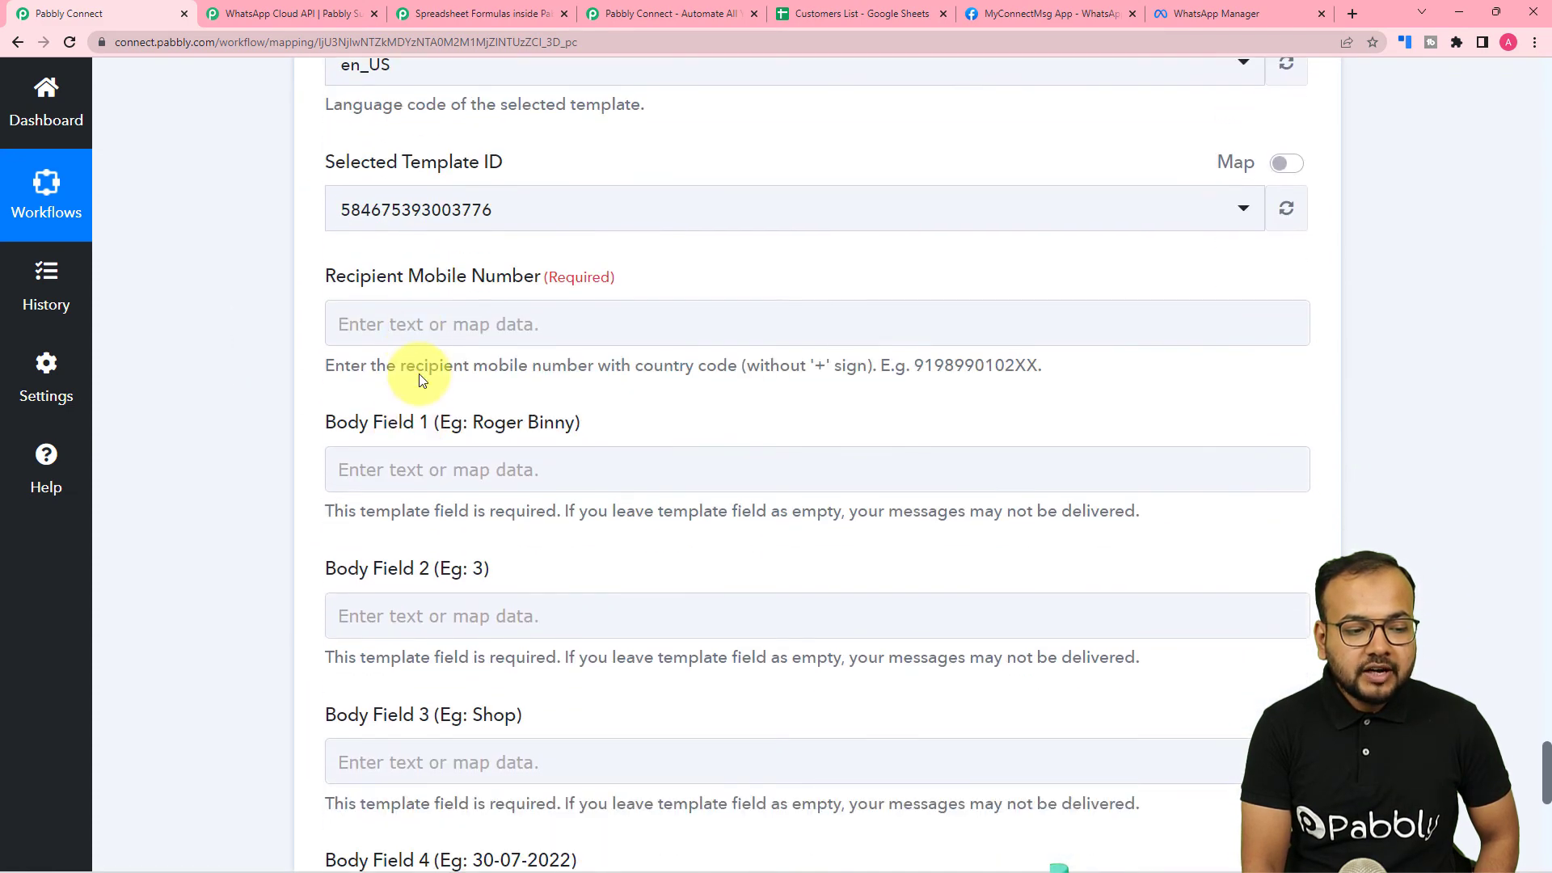
pyautogui.click(415, 337)
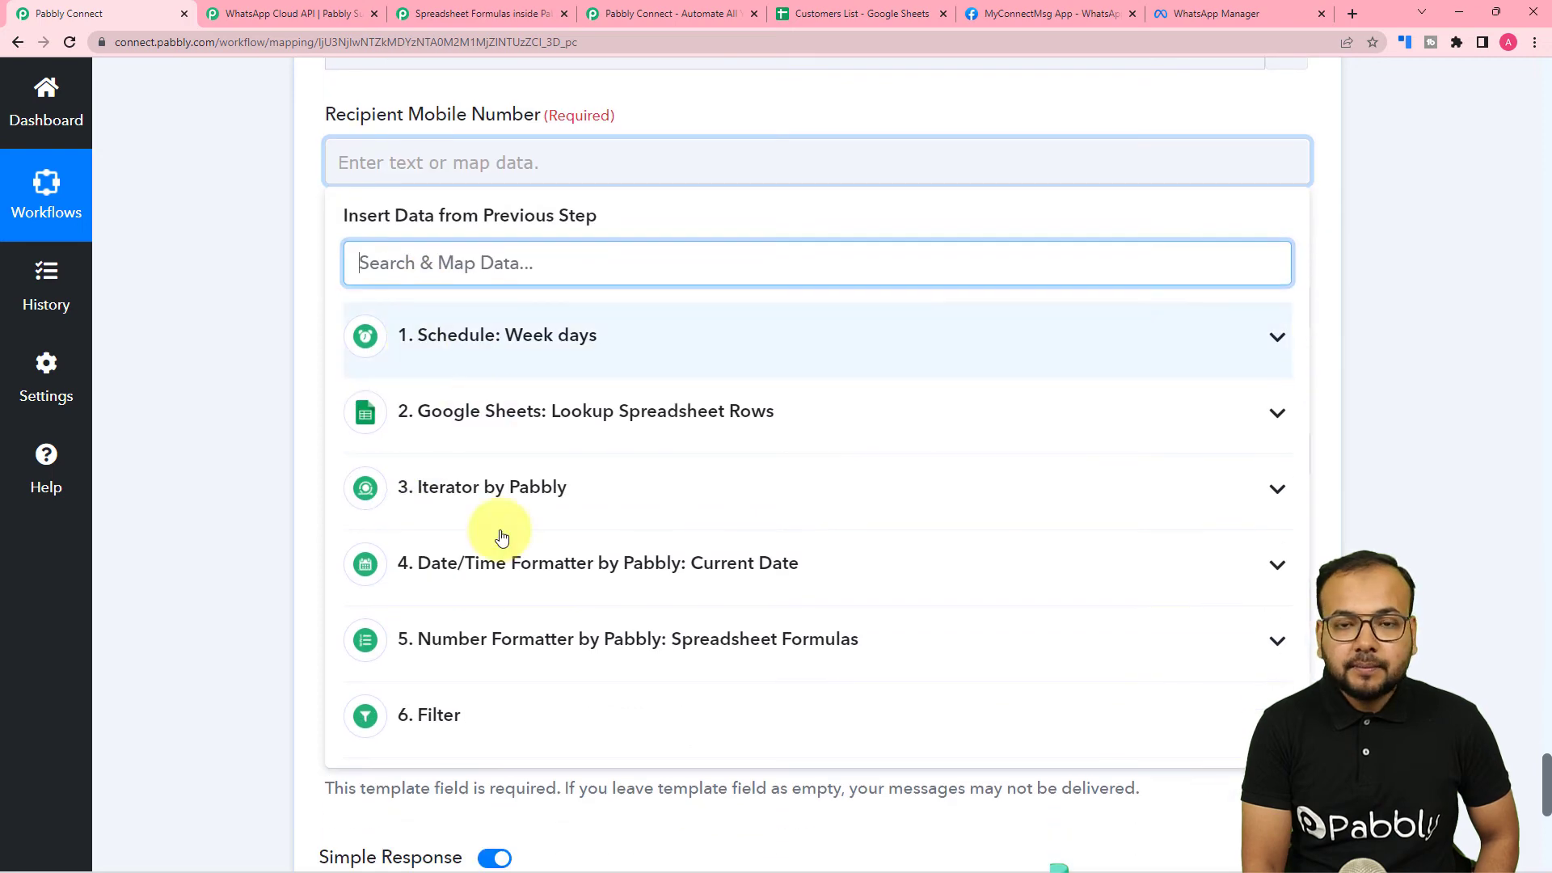
pyautogui.click(490, 514)
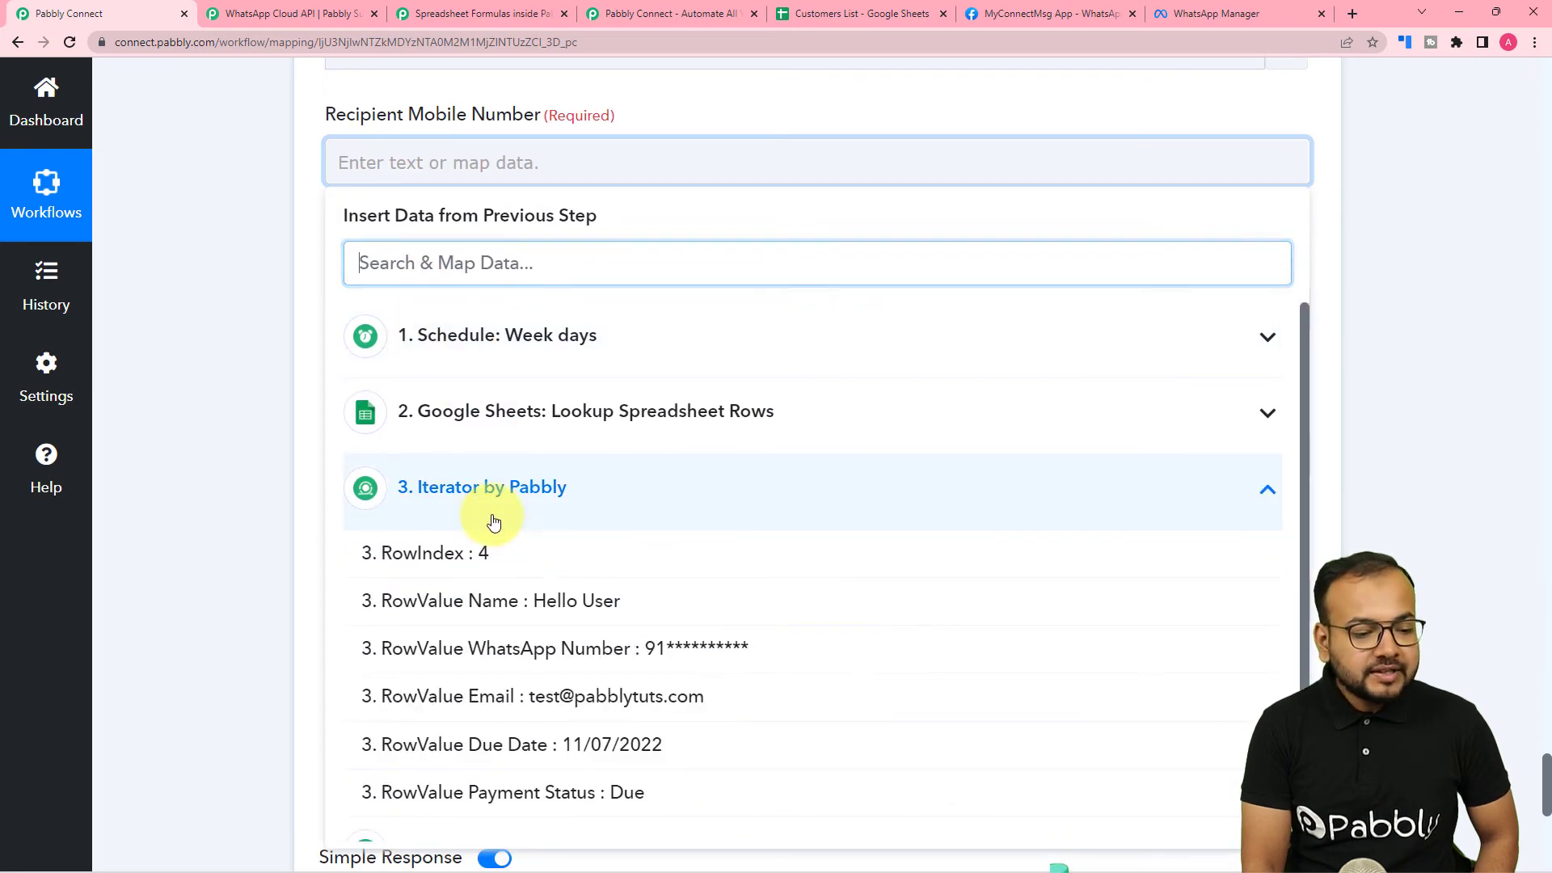
pyautogui.click(522, 654)
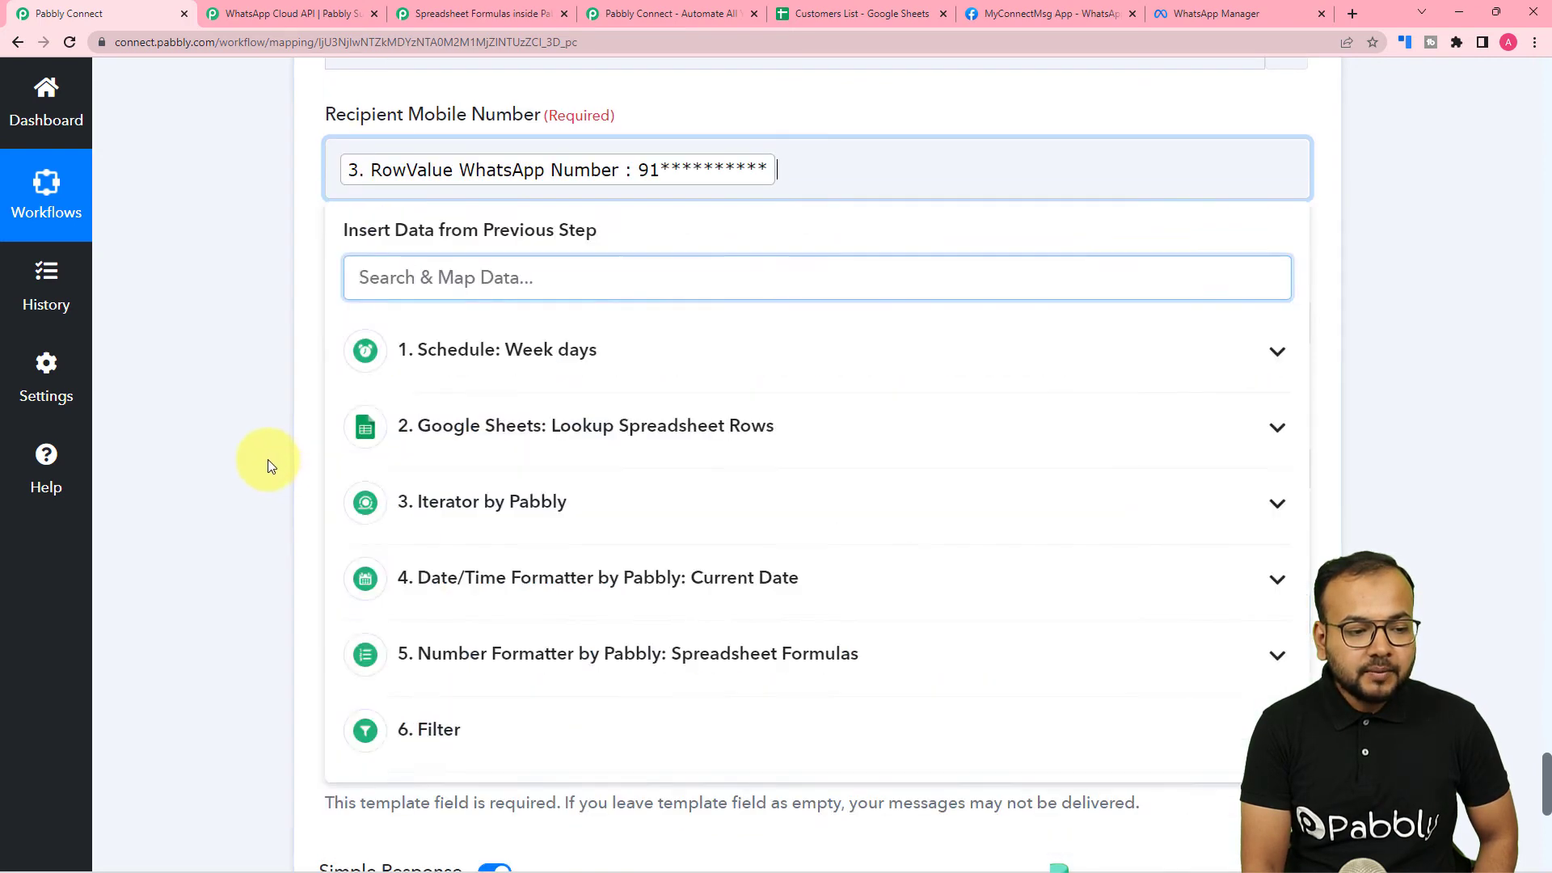
pyautogui.click(268, 460)
# - Map Body Field 1 to the RowValue Name from the Iterator step
pyautogui.click(475, 322)
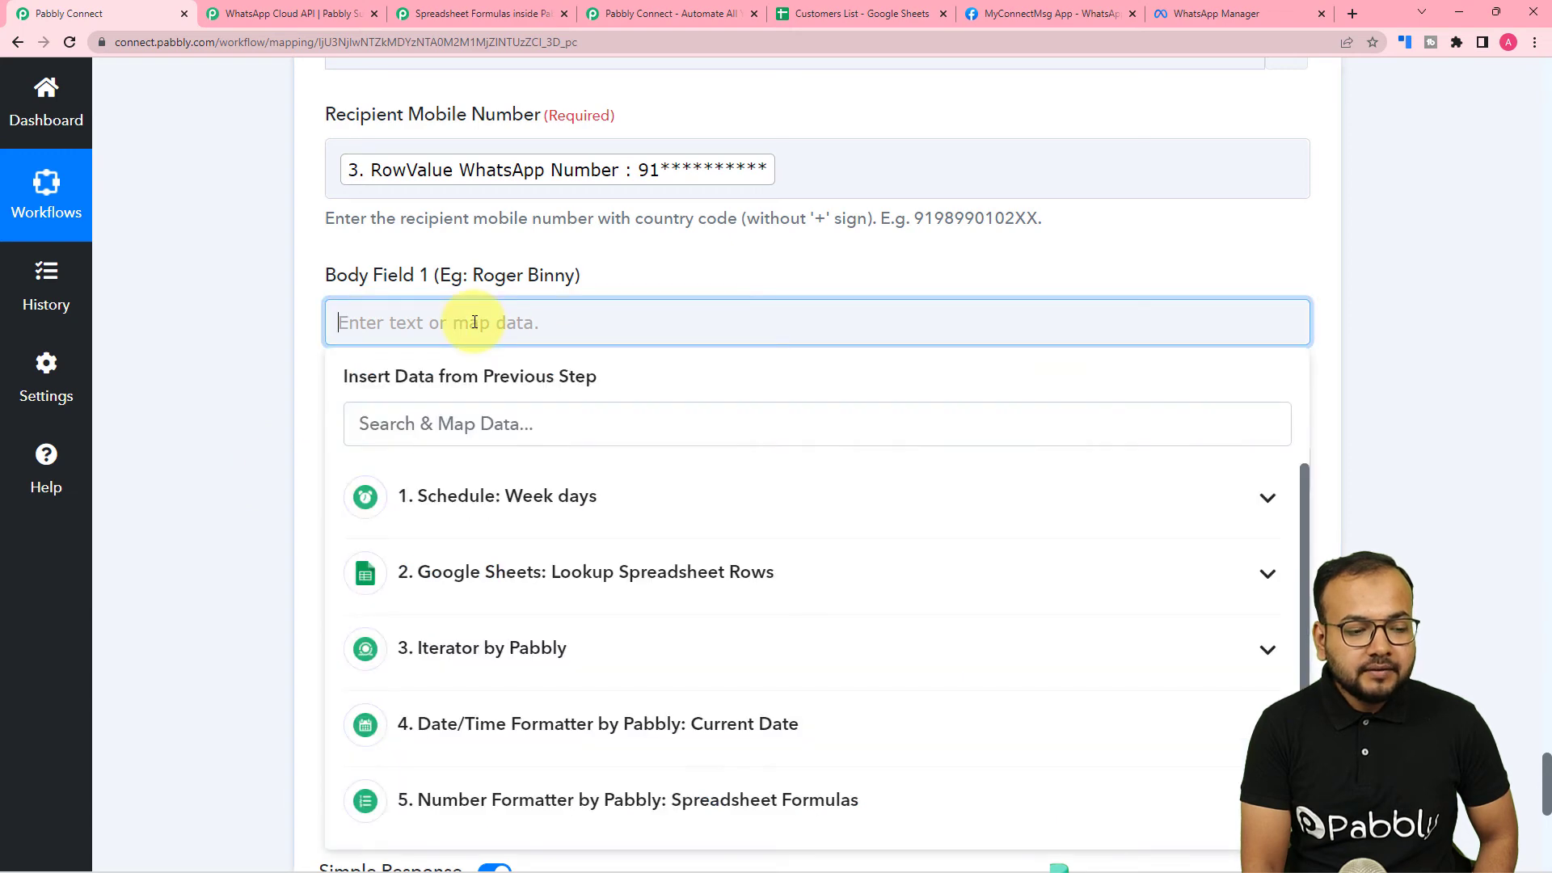
pyautogui.click(496, 651)
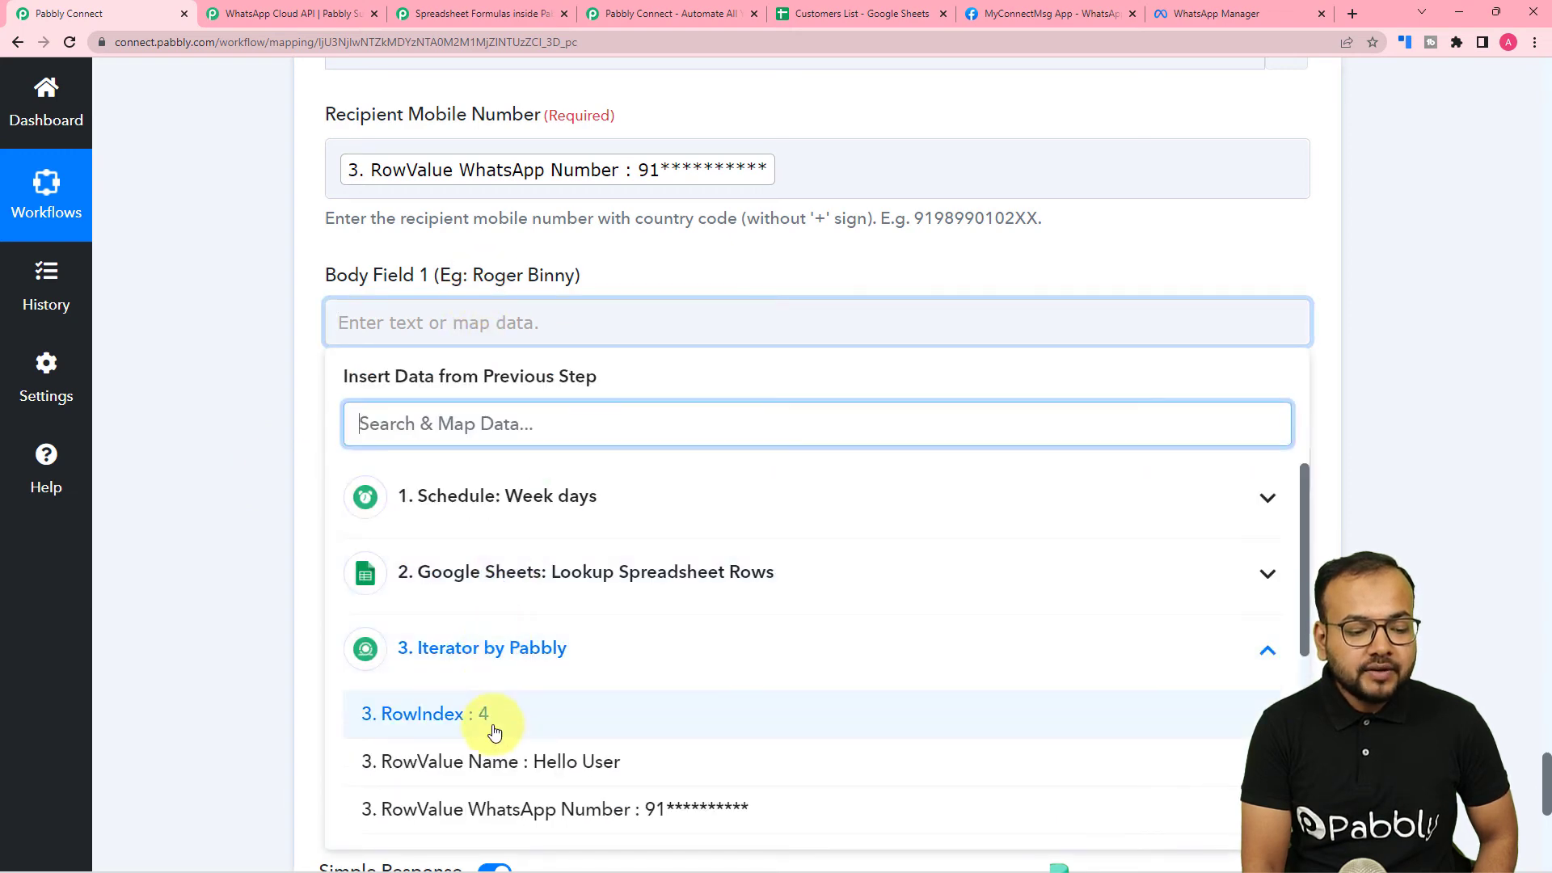
pyautogui.click(531, 595)
pyautogui.click(239, 503)
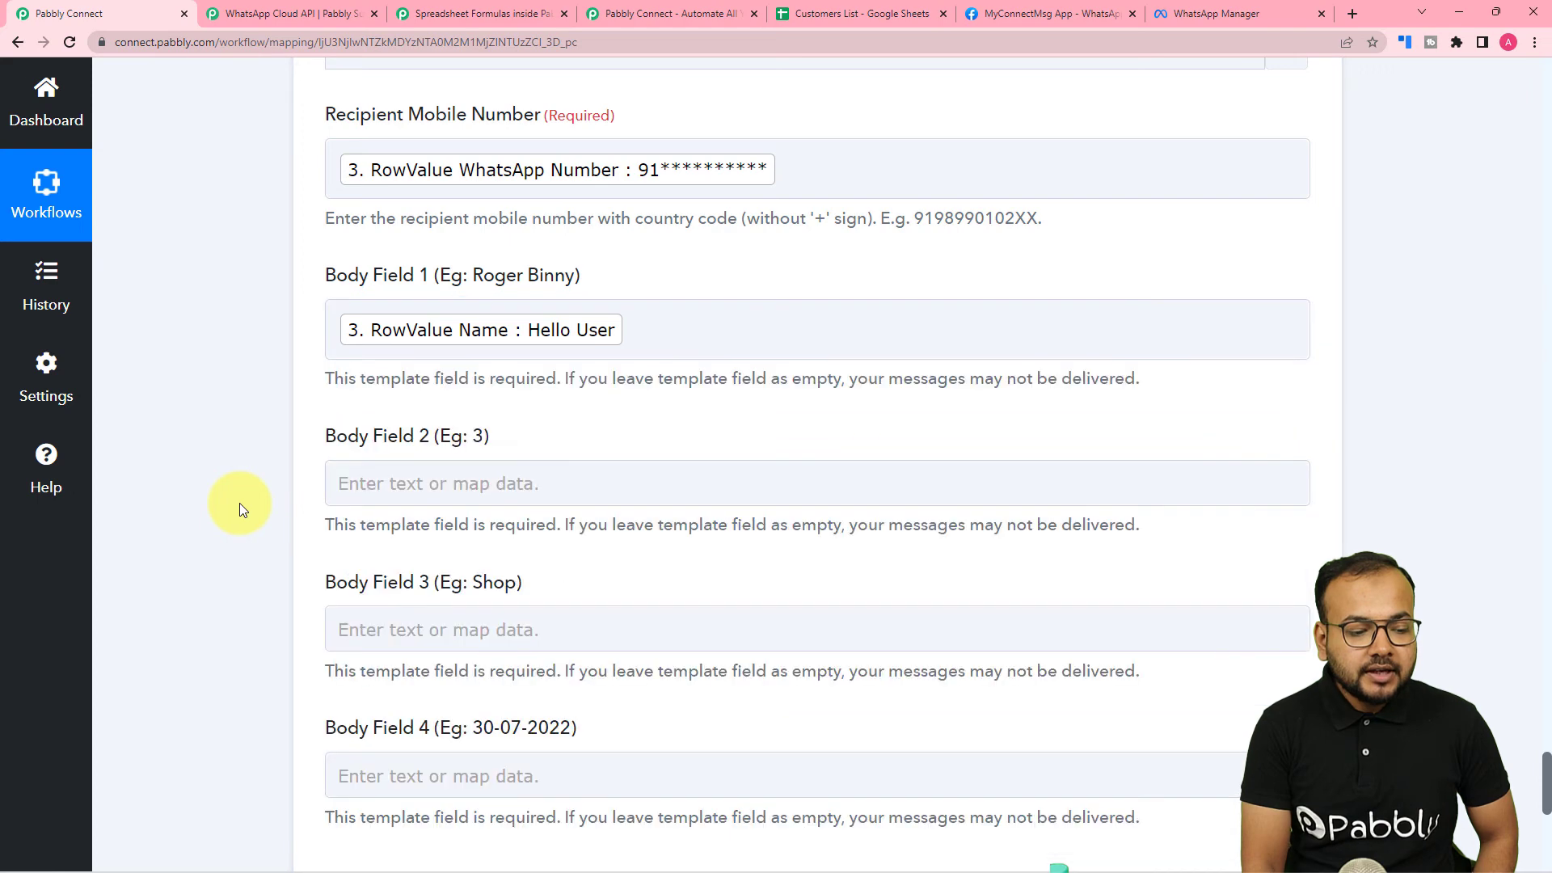
# - Check variable {{2}} in the due_pay_reminder template in WhatsApp Manager, and set Body Field 2 to 3 in the workflow
pyautogui.scroll(-2, 239, 503)
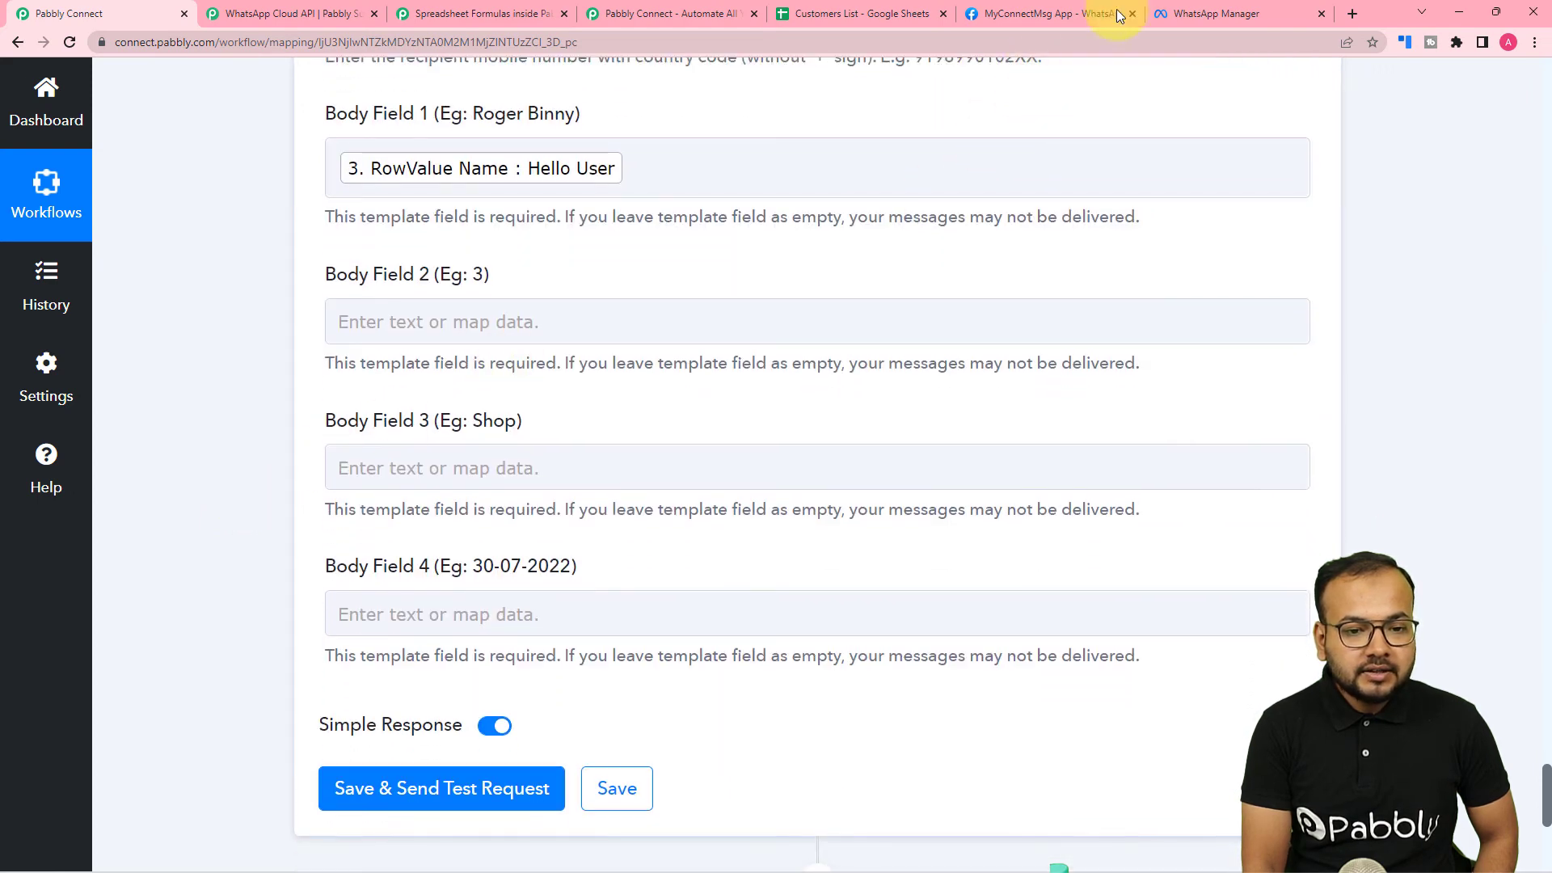
pyautogui.click(1168, 14)
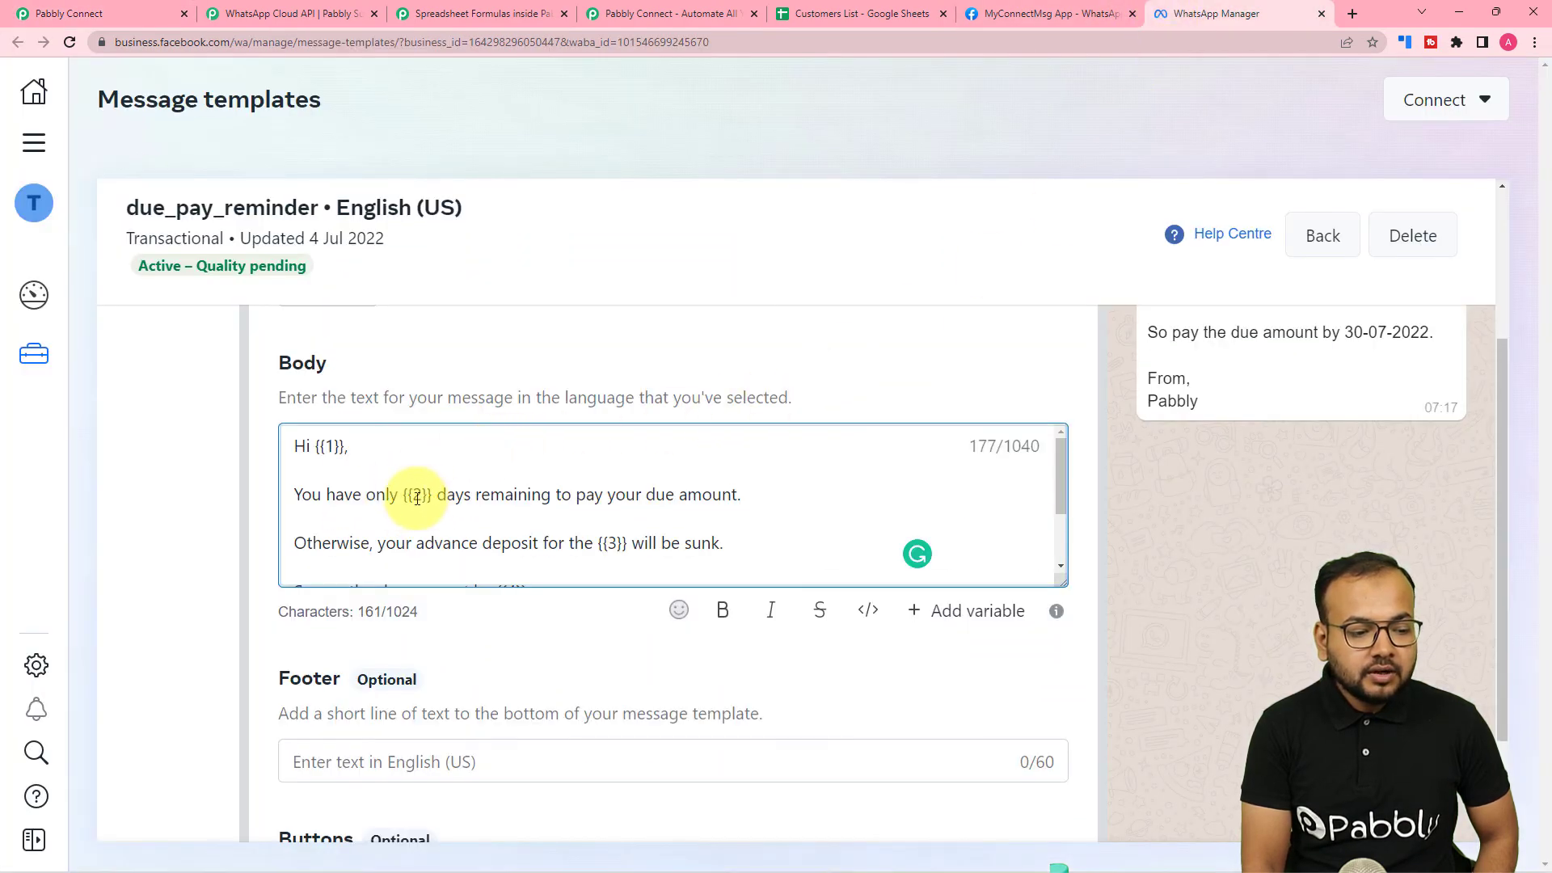
pyautogui.click(77, 14)
pyautogui.click(459, 318)
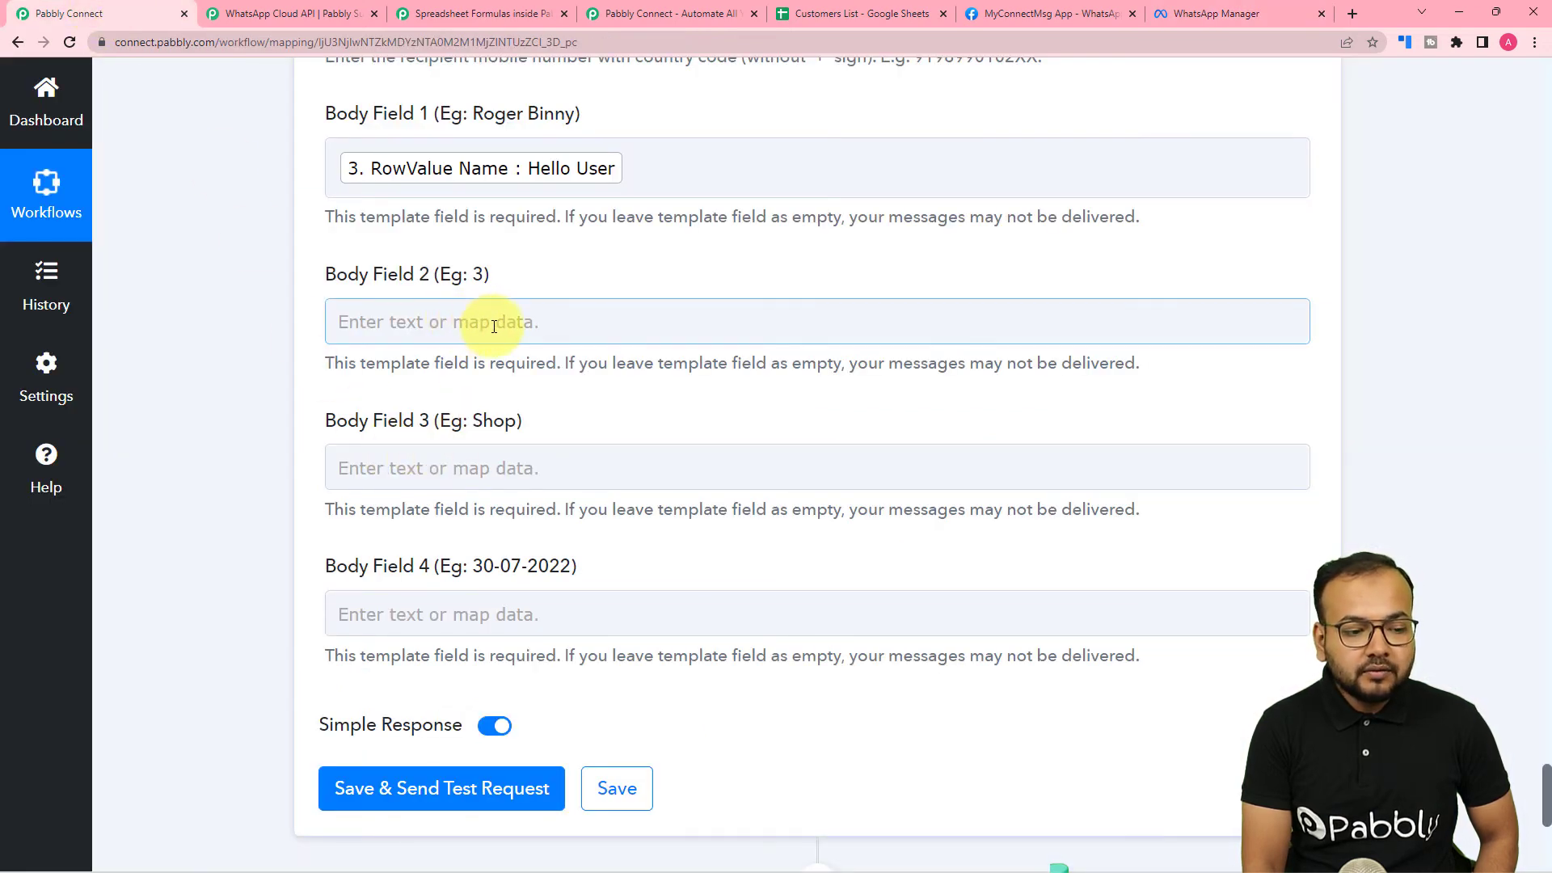
pyautogui.click(494, 326)
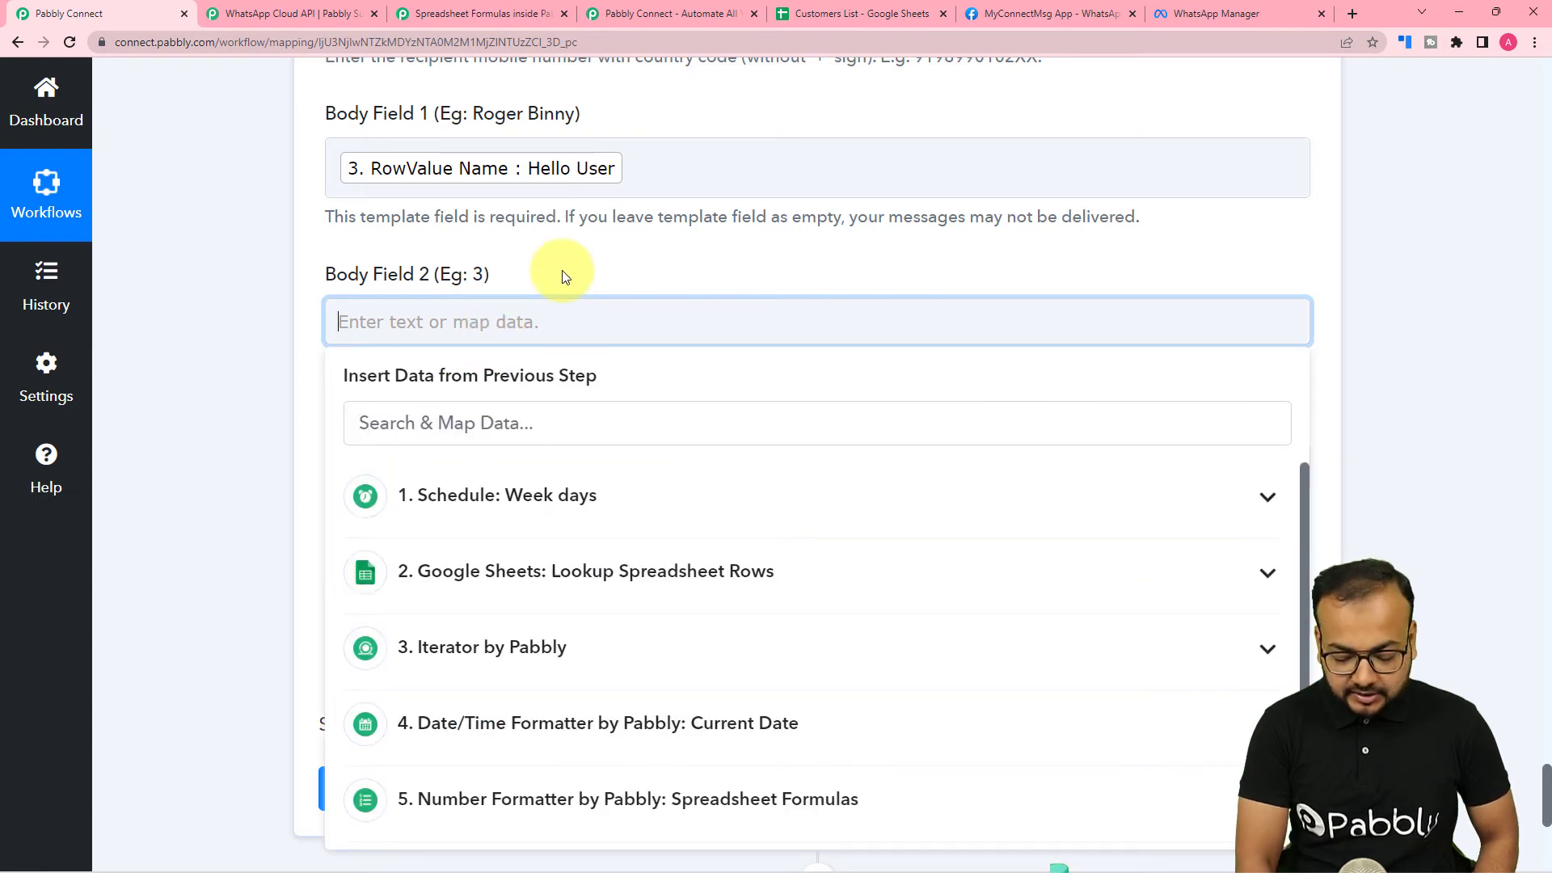
pyautogui.write('3')
pyautogui.click(320, 272)
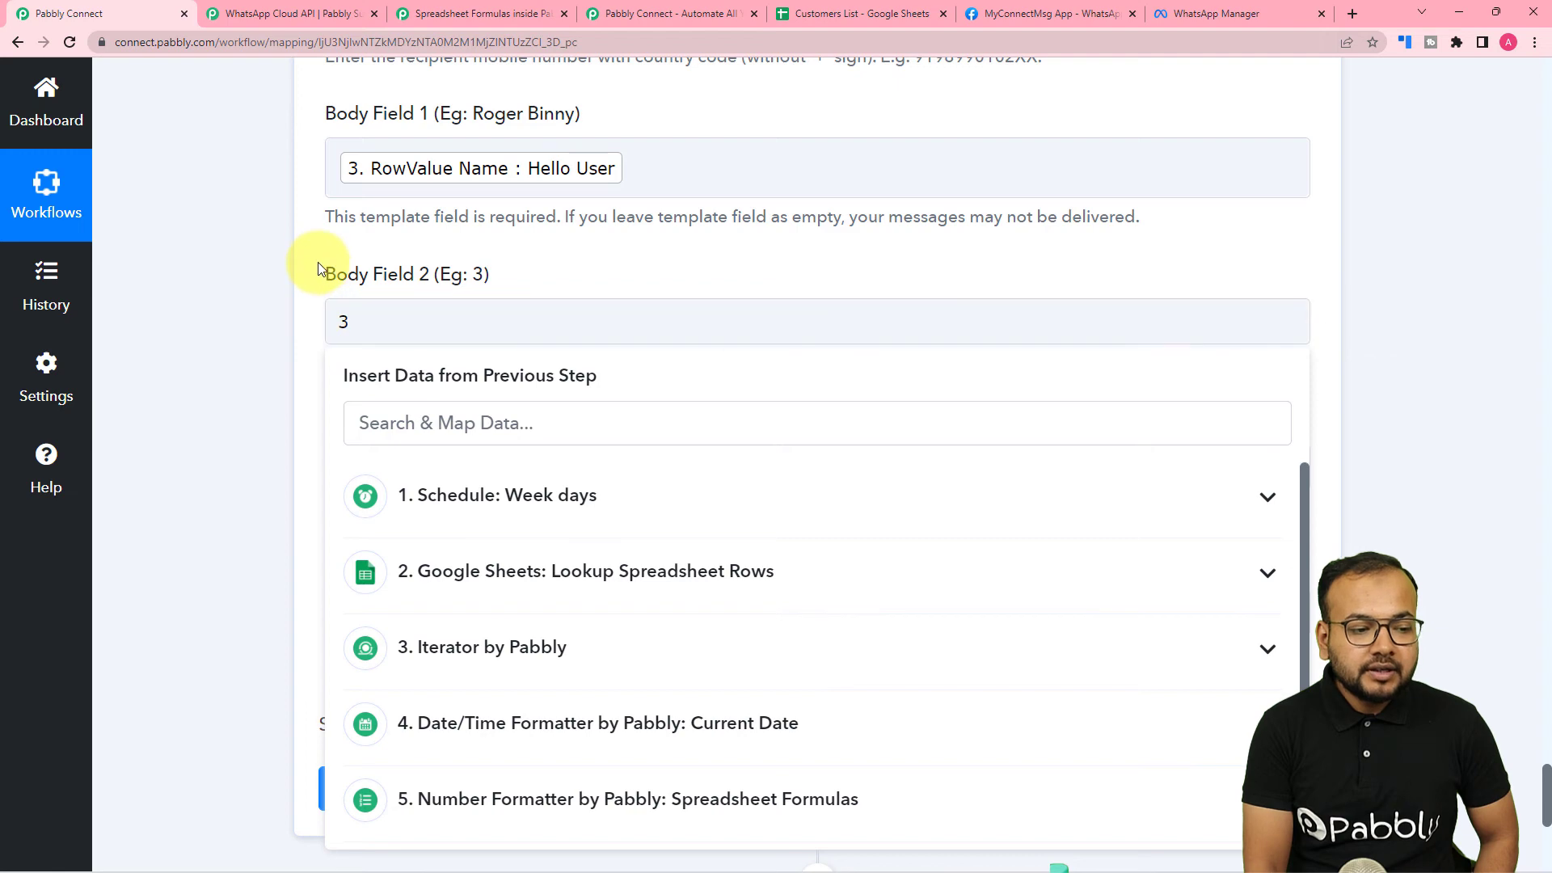
# - Check variables {{3}} and {{4}} in the template body in WhatsApp Manager, and set Body Field 3 to product in the workflow
pyautogui.scroll(-3, 318, 262)
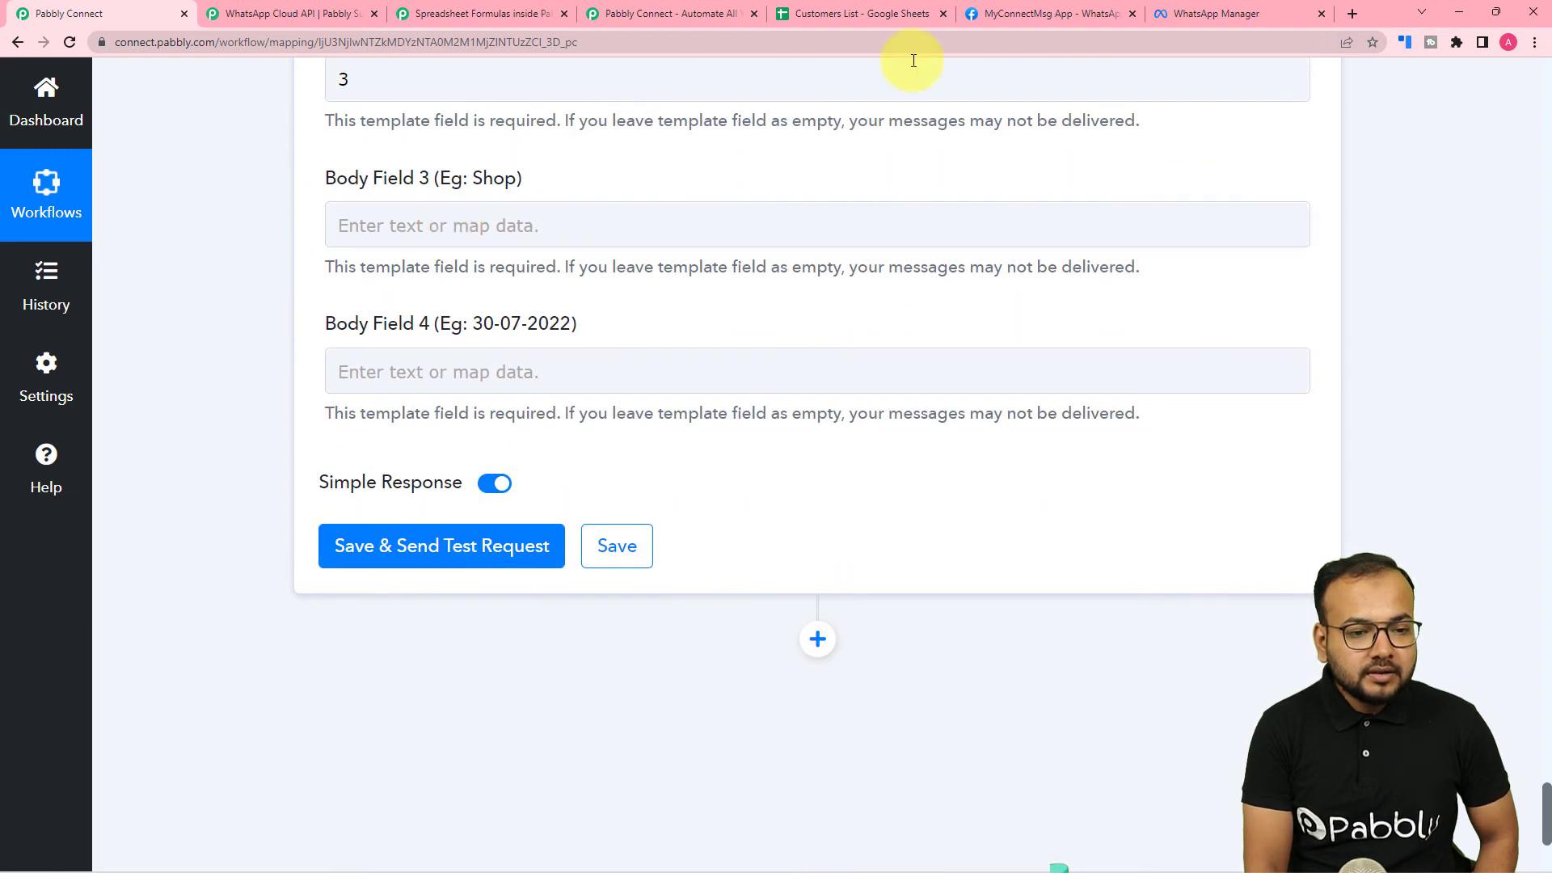
pyautogui.click(1005, 6)
pyautogui.click(1181, 10)
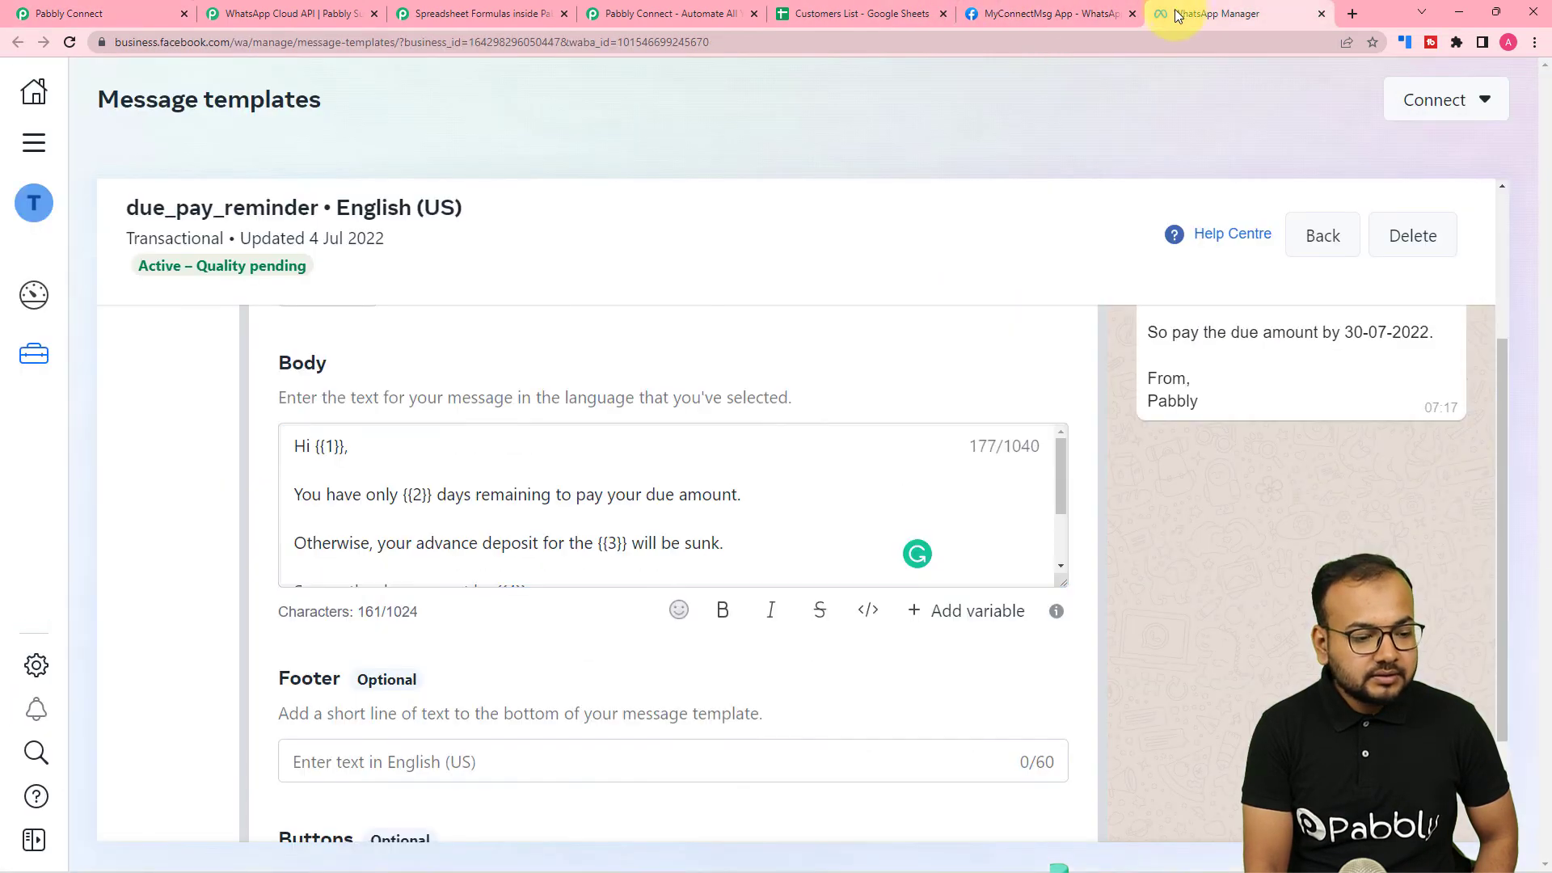
pyautogui.scroll(-2, 468, 548)
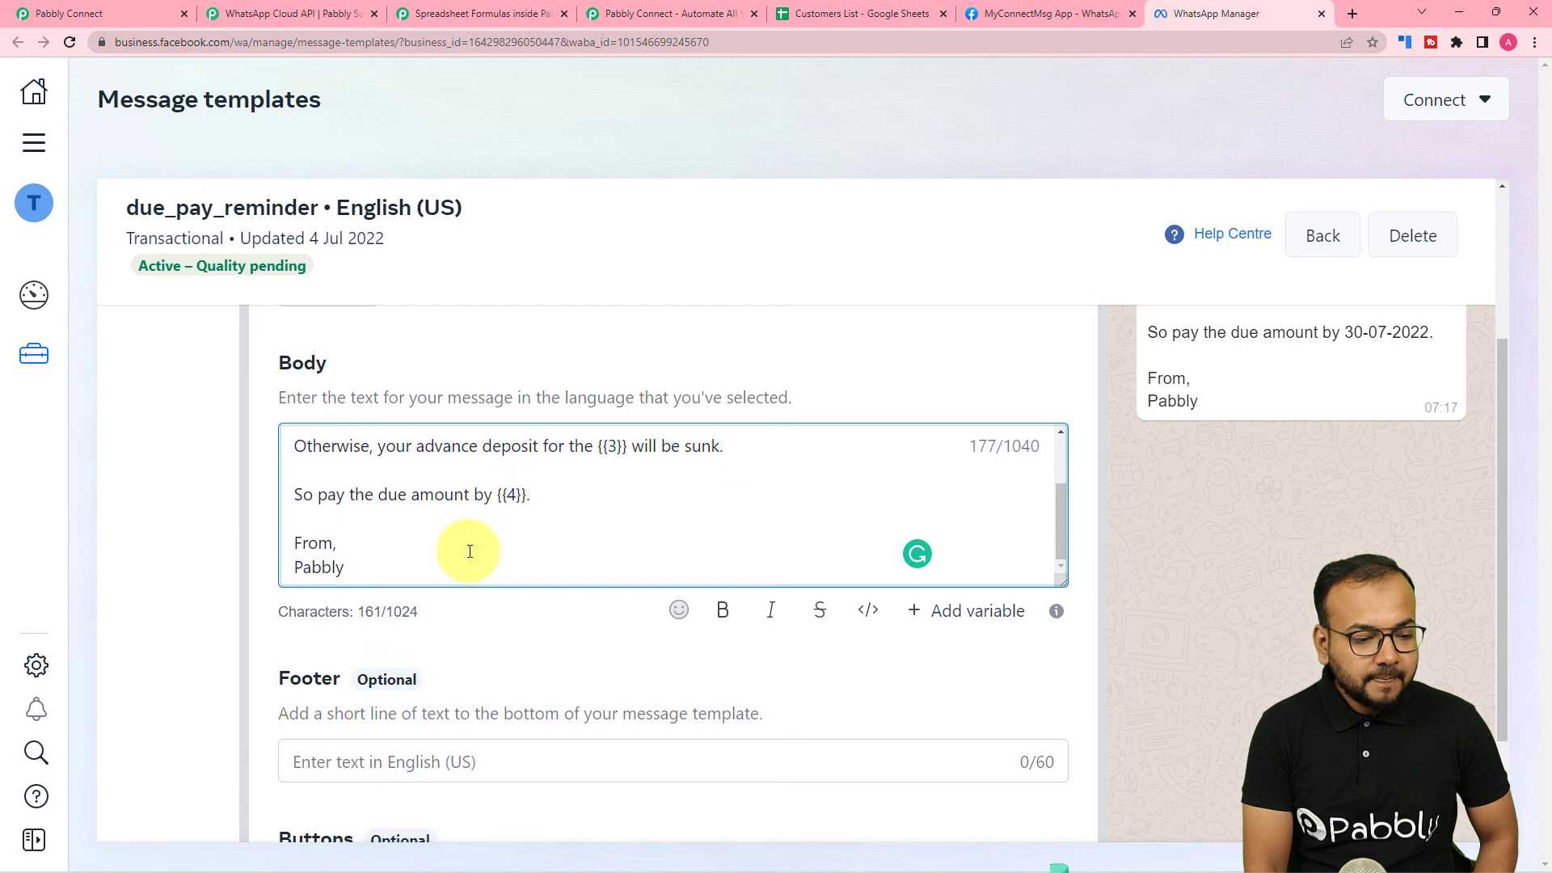
pyautogui.scroll(2, 470, 552)
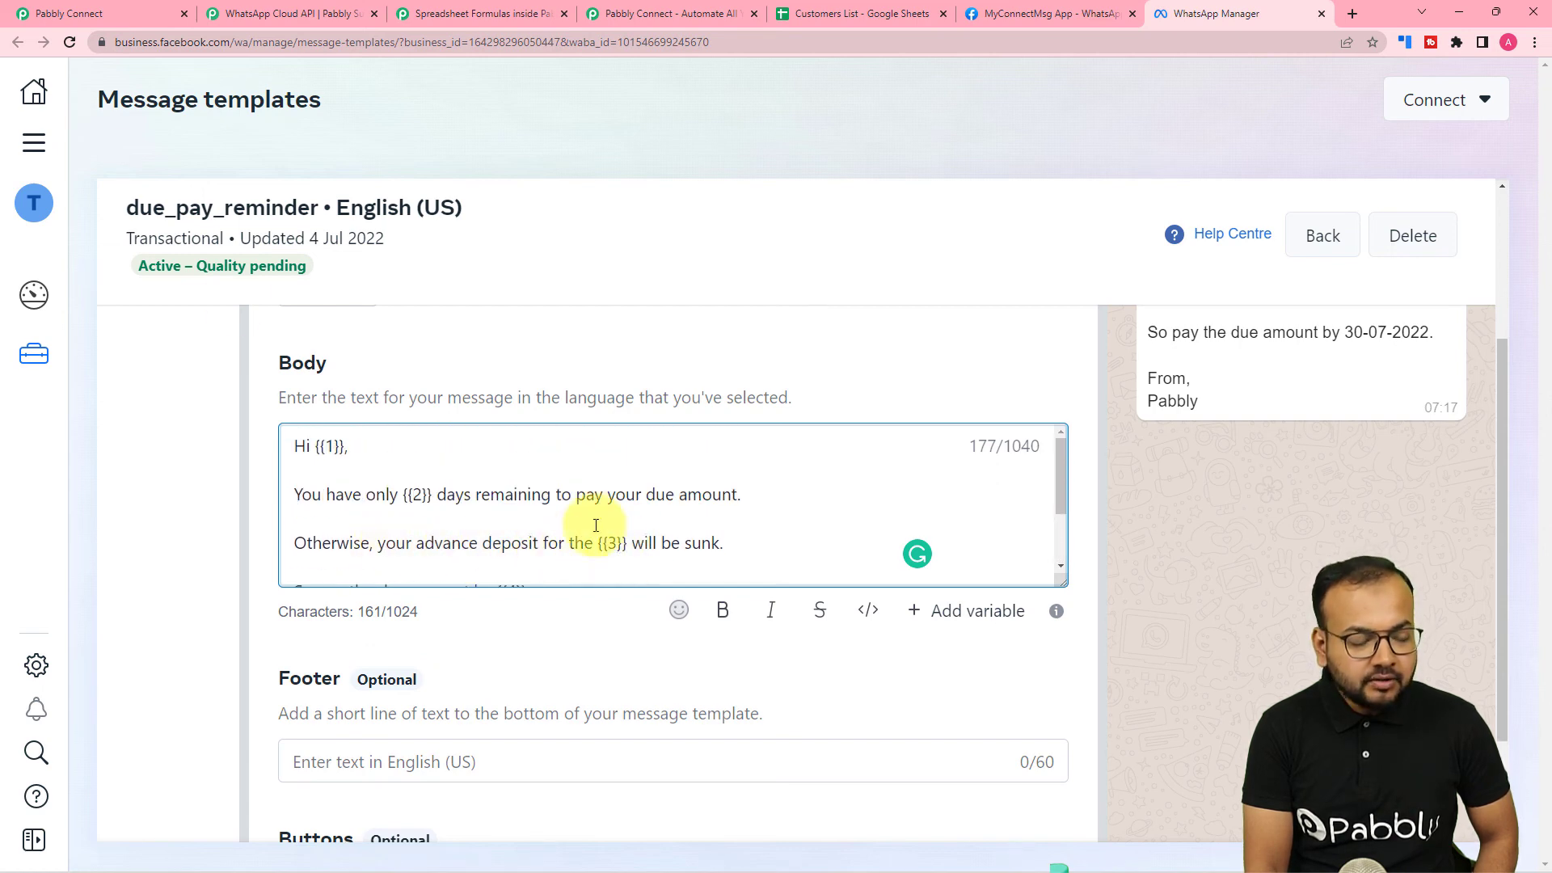
pyautogui.click(104, 16)
pyautogui.click(442, 234)
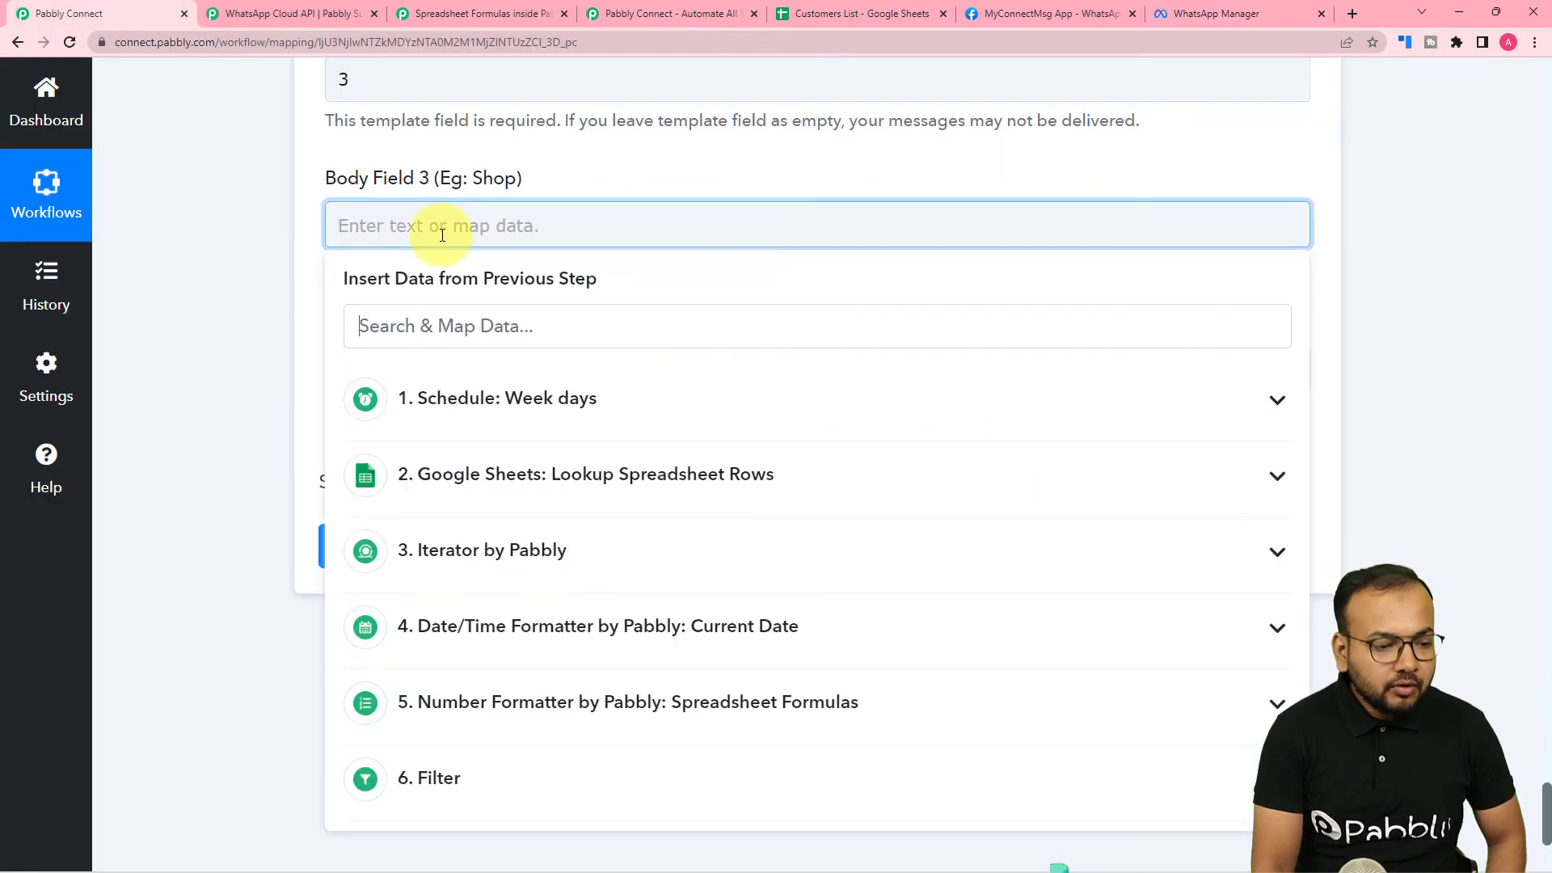
pyautogui.write('product')
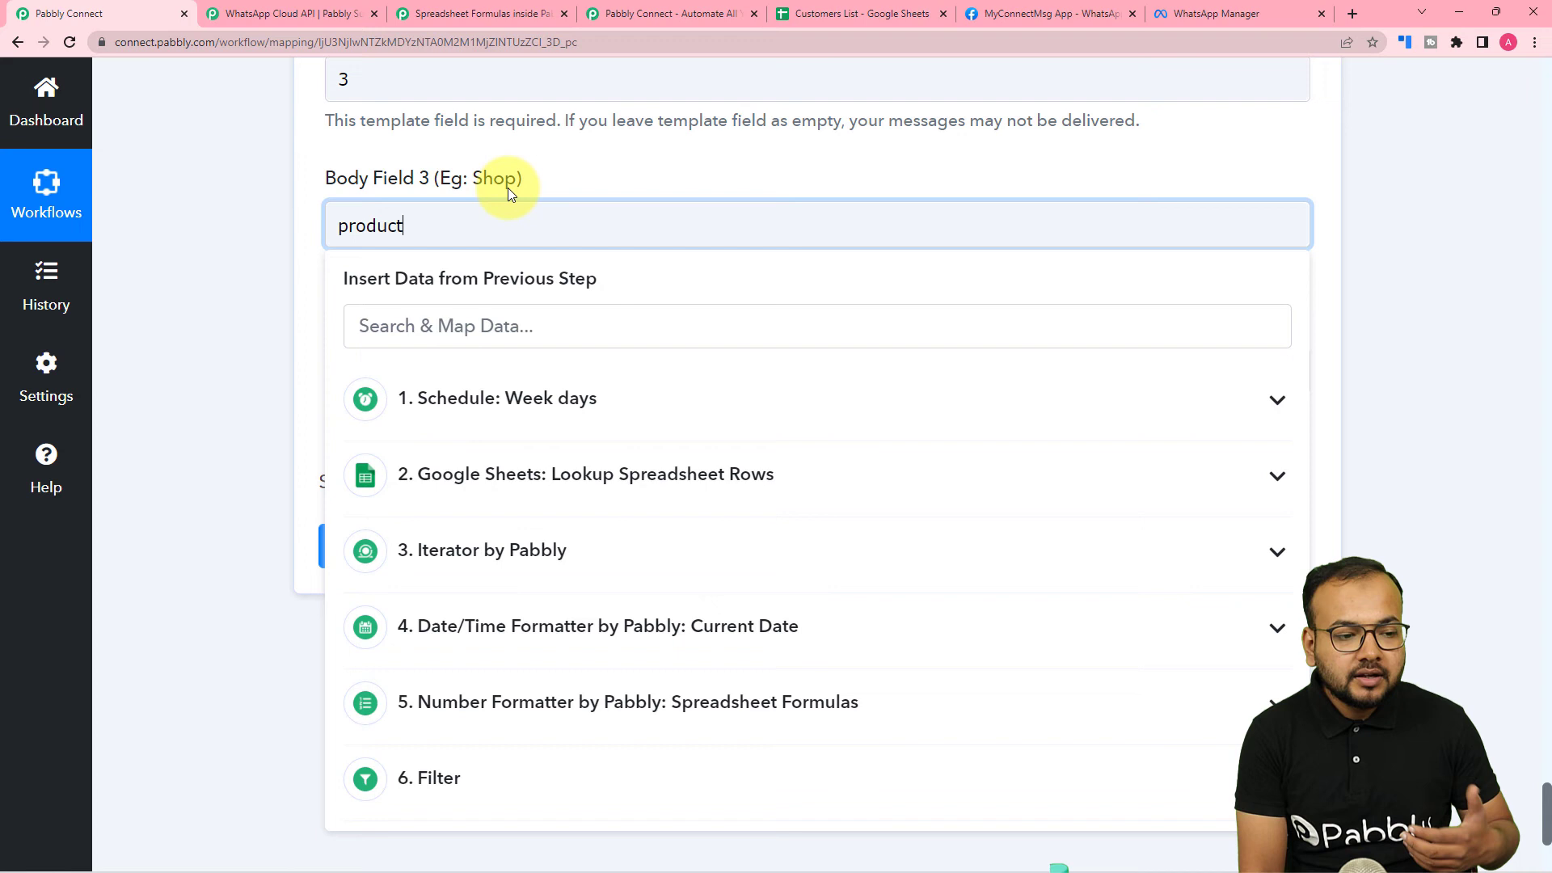
pyautogui.click(510, 170)
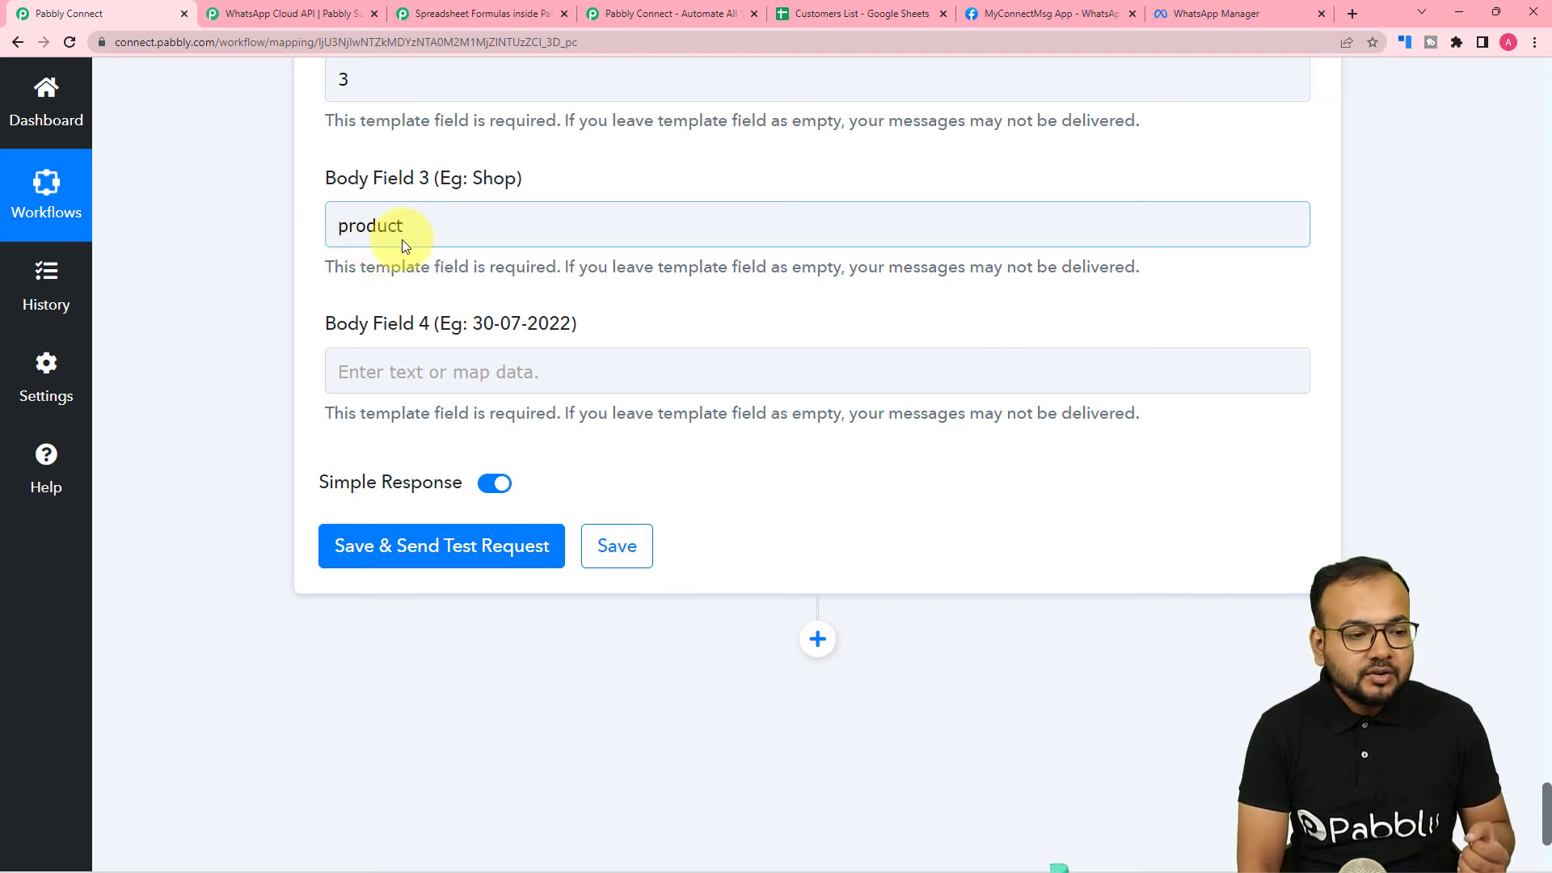
# - Review the filled template fields and map Body Field 4 to the RowValue Due Date from the Iterator step
pyautogui.scroll(2, 428, 230)
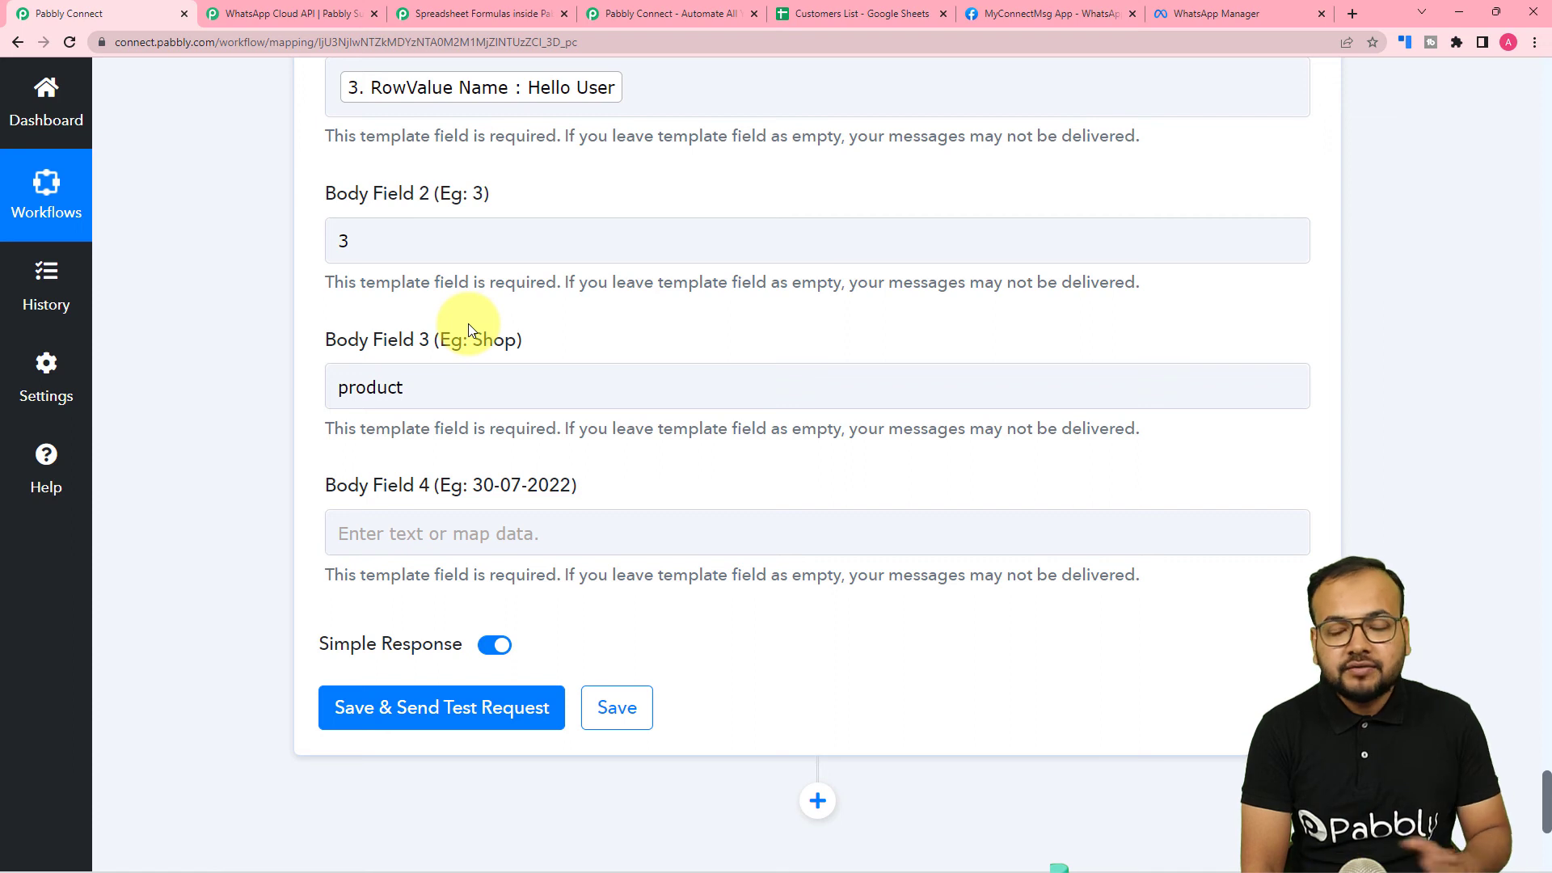
pyautogui.scroll(2, 469, 328)
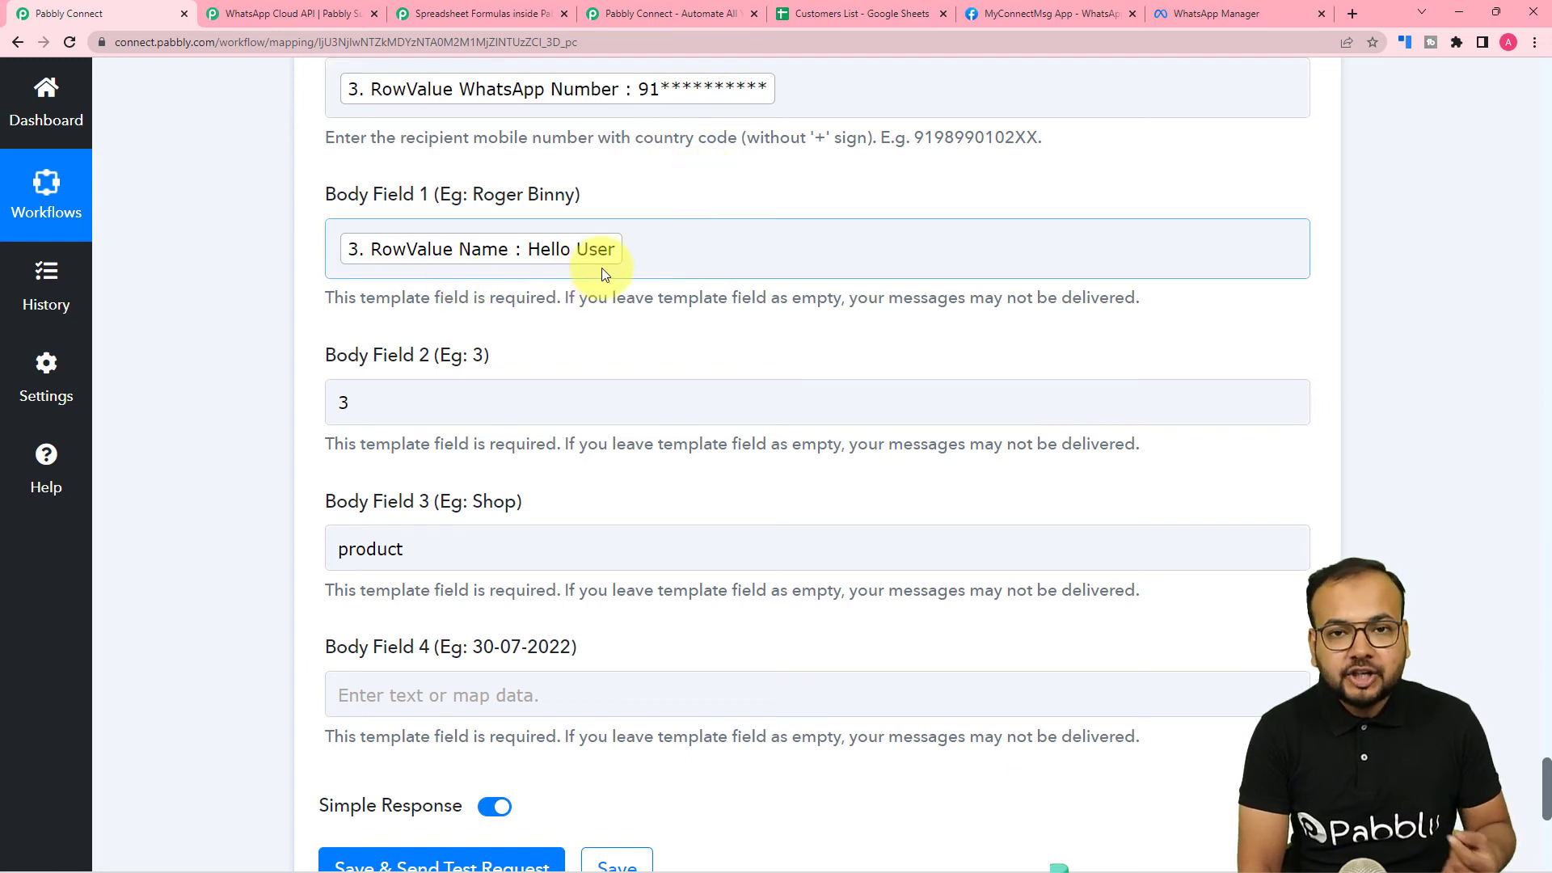
pyautogui.scroll(-3, 627, 355)
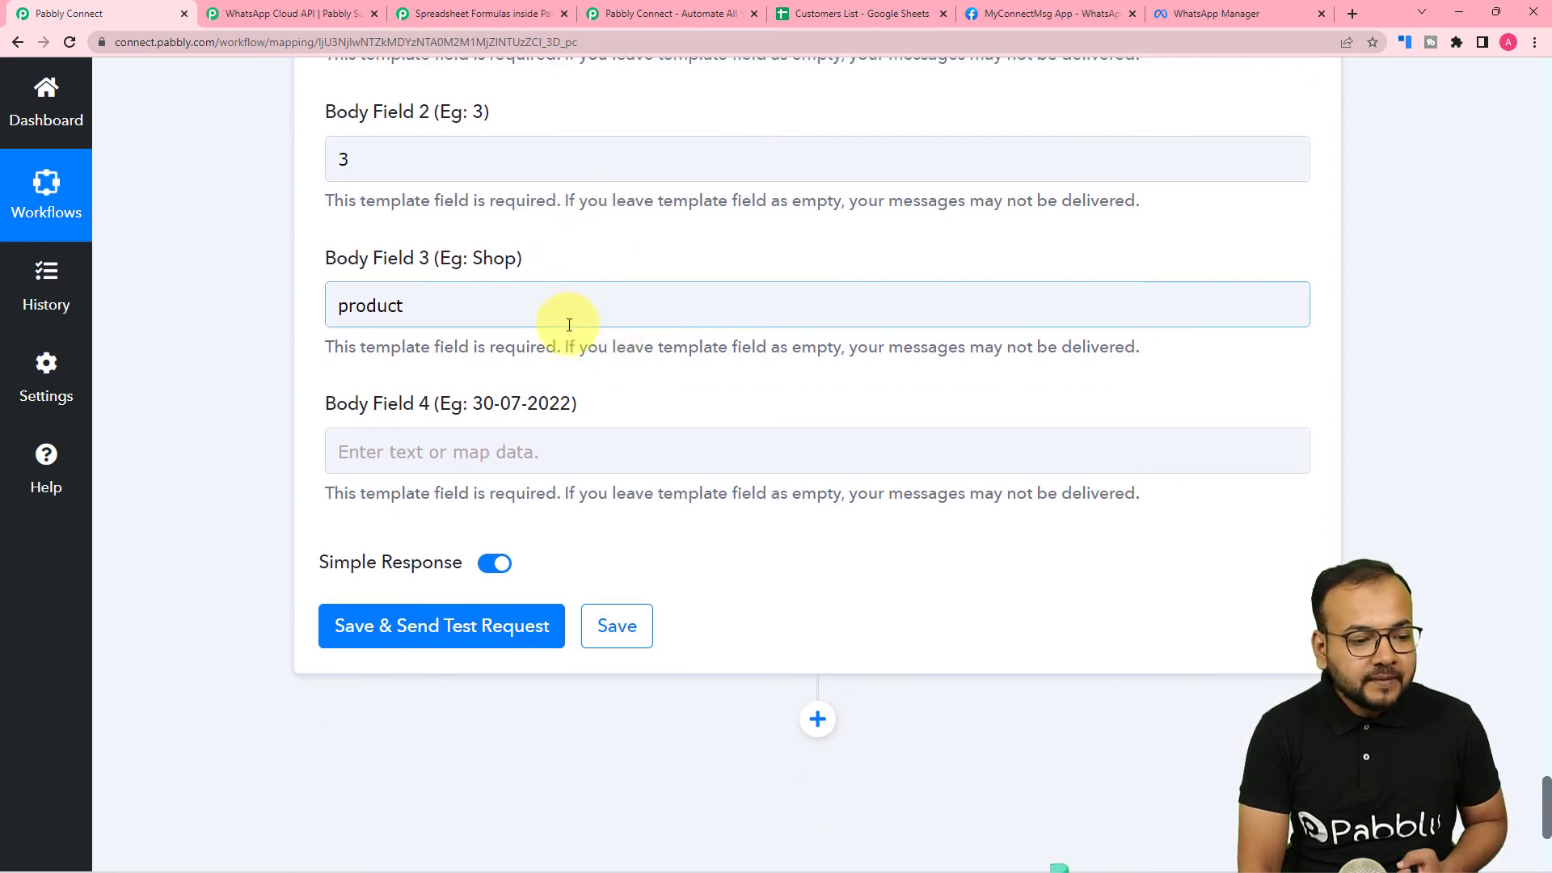
pyautogui.scroll(-2, 566, 323)
pyautogui.click(462, 288)
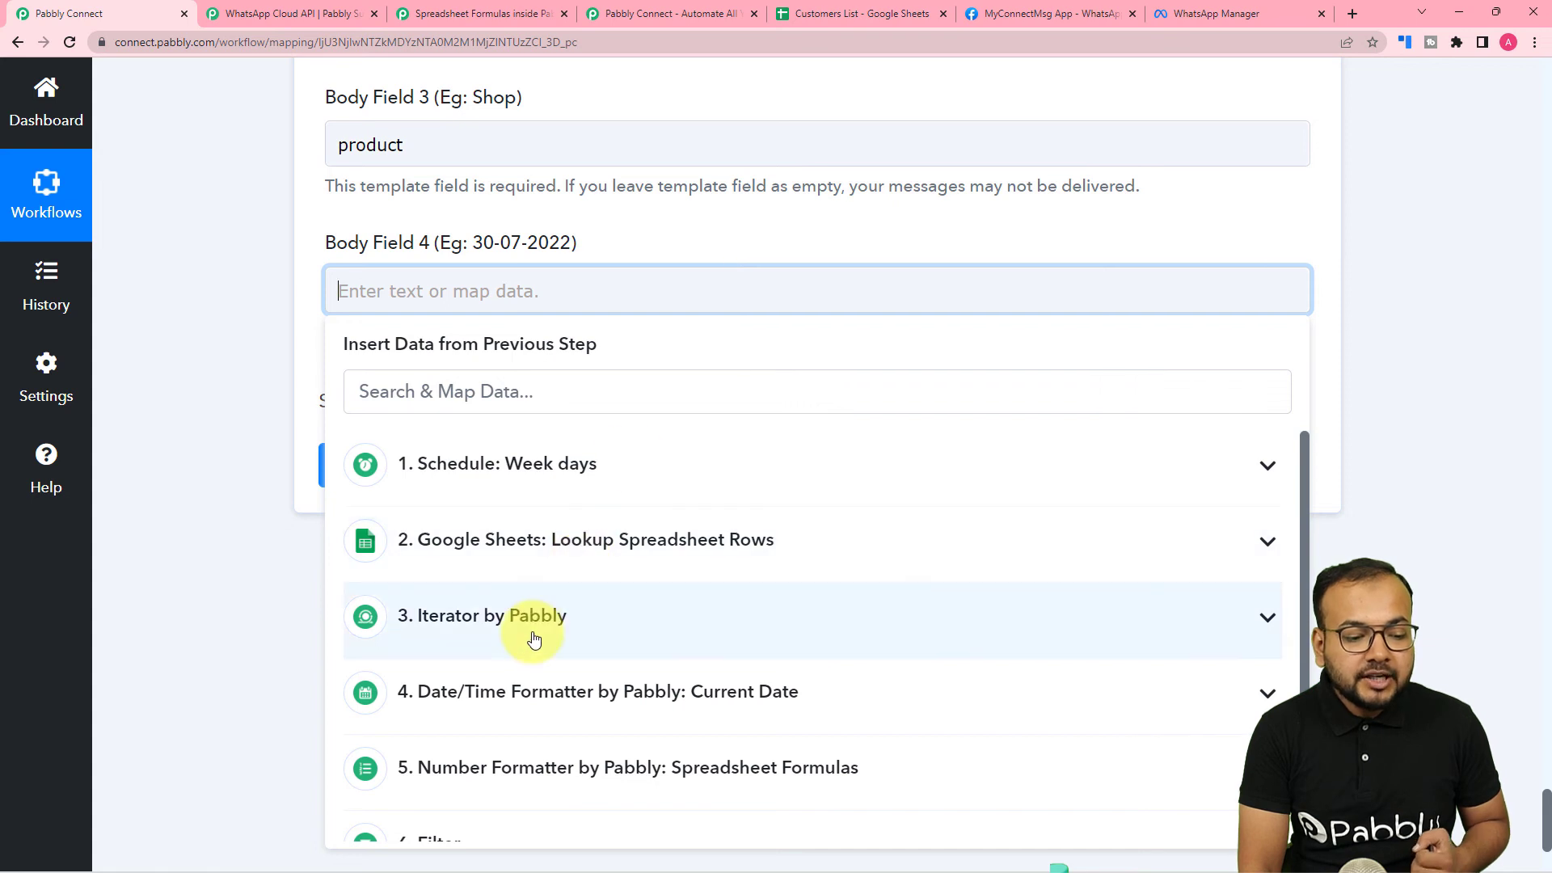
pyautogui.click(528, 619)
pyautogui.scroll(-2, 611, 701)
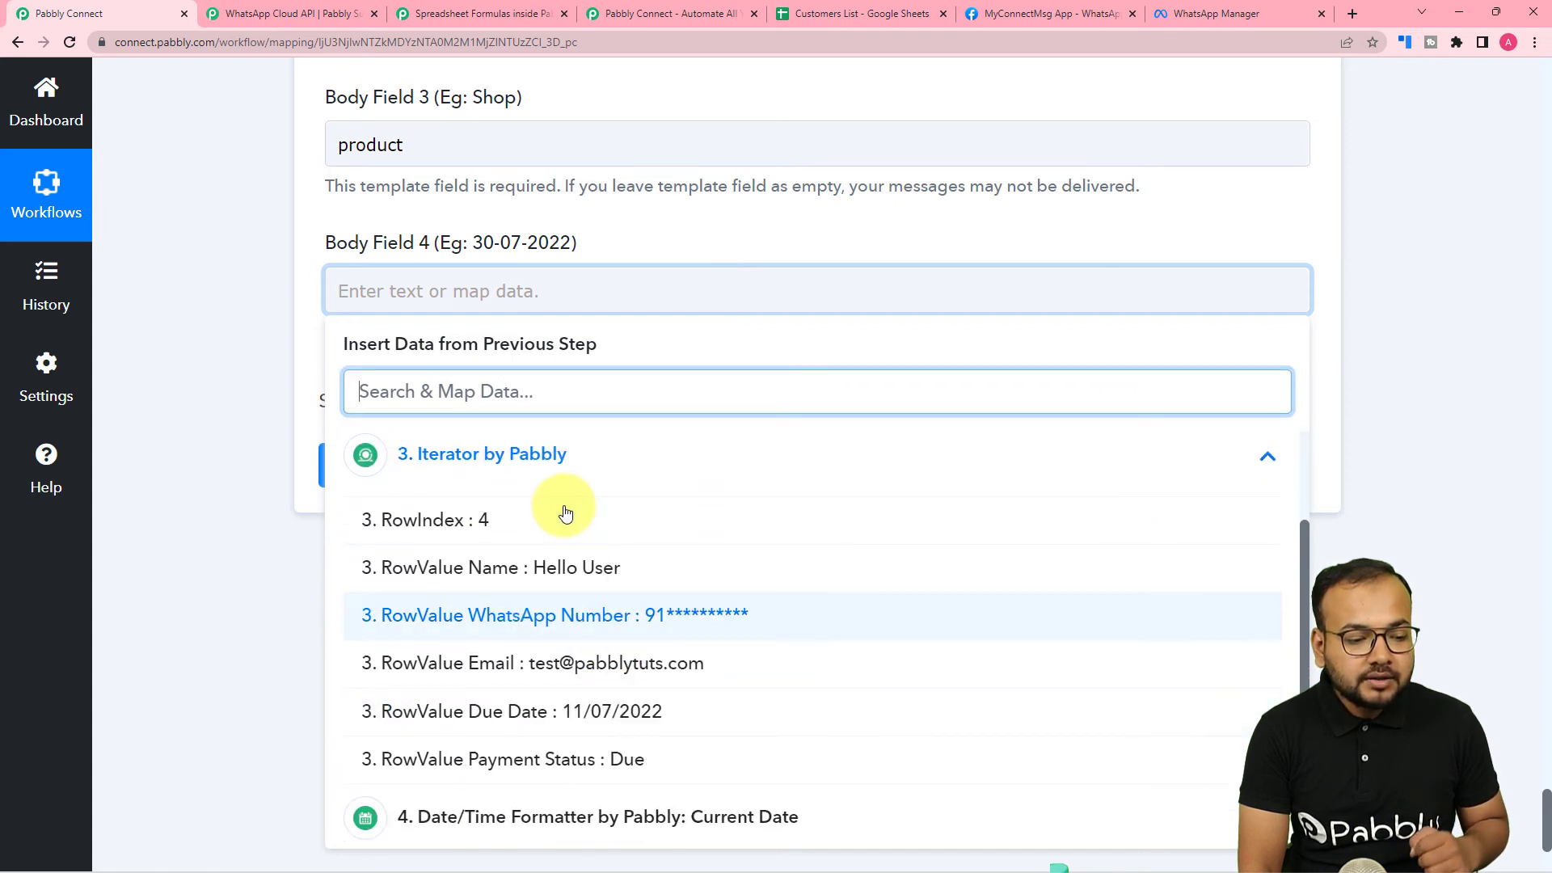
pyautogui.click(561, 711)
pyautogui.click(170, 437)
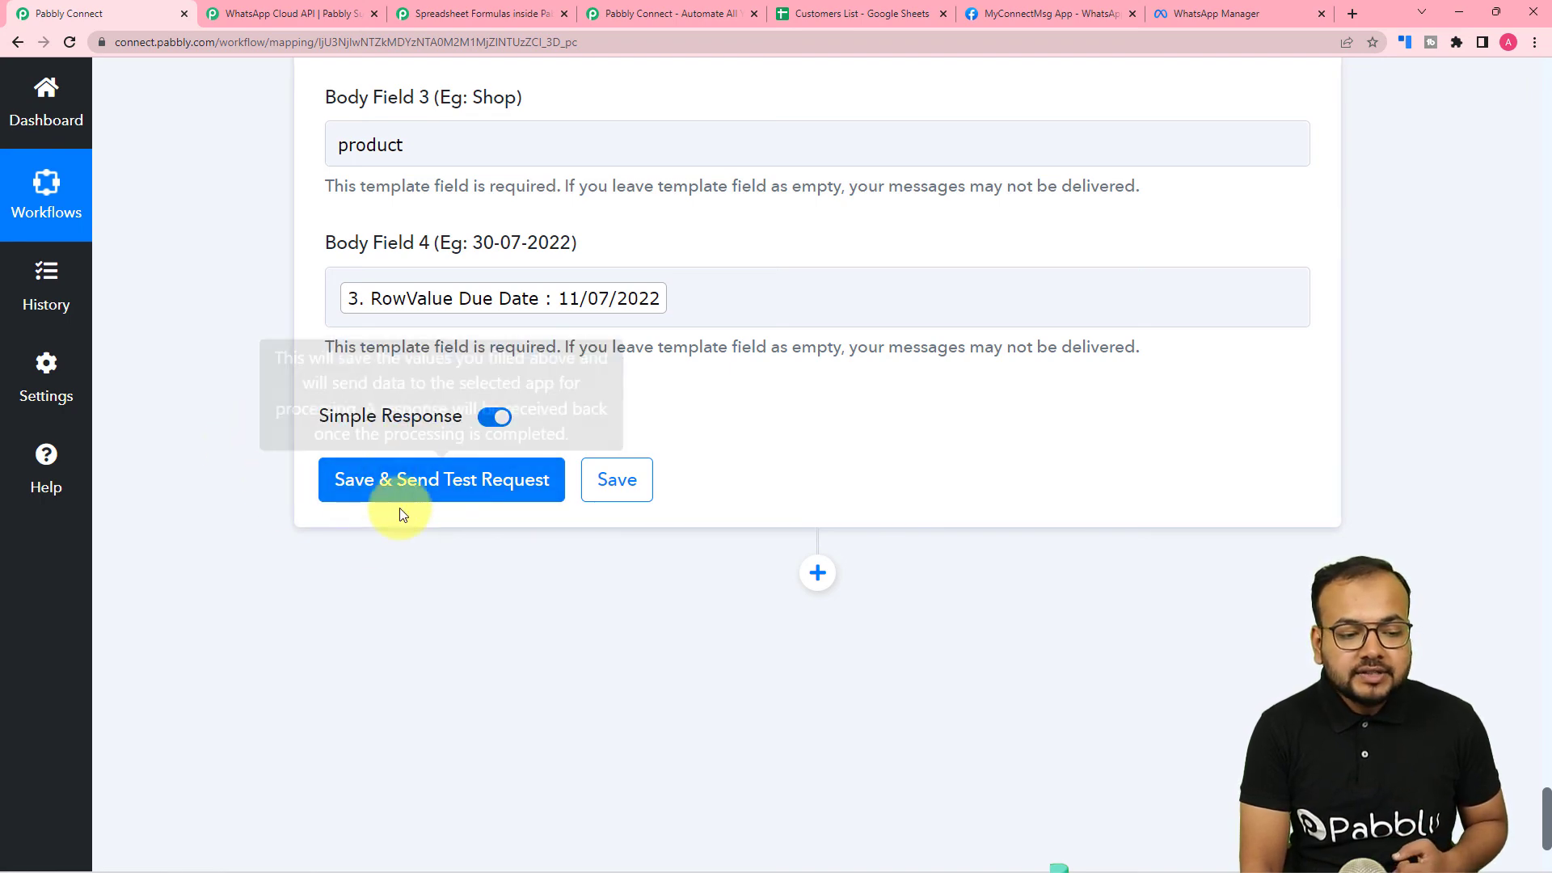
# - Save the action with a test request, review the mapped fields, and switch to WhatsApp Desktop to check for the reminder message
pyautogui.scroll(7, 435, 575)
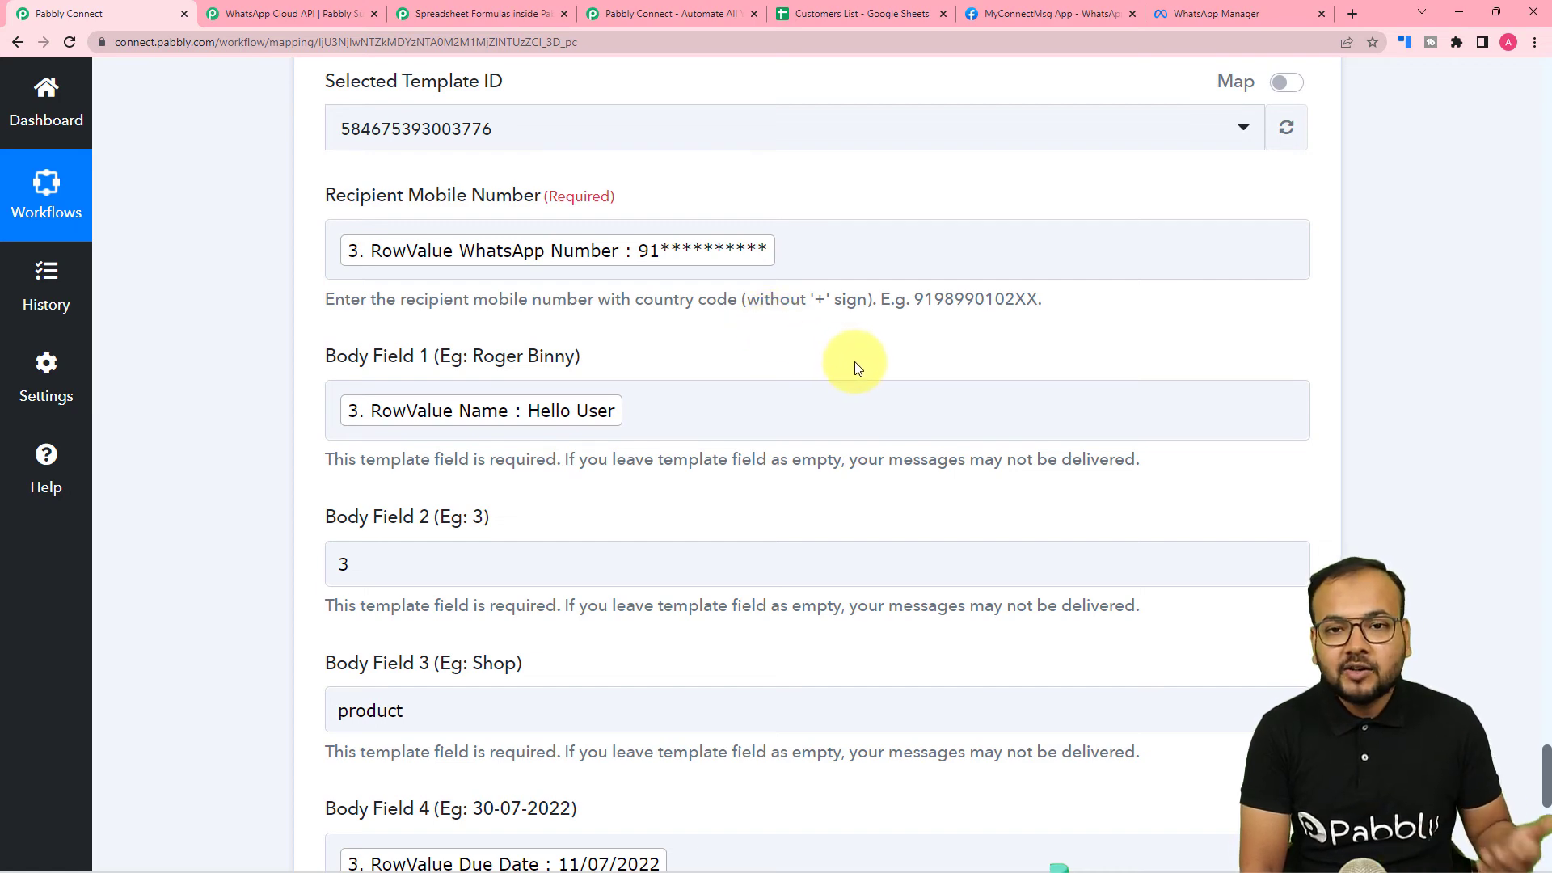
pyautogui.scroll(-5, 828, 369)
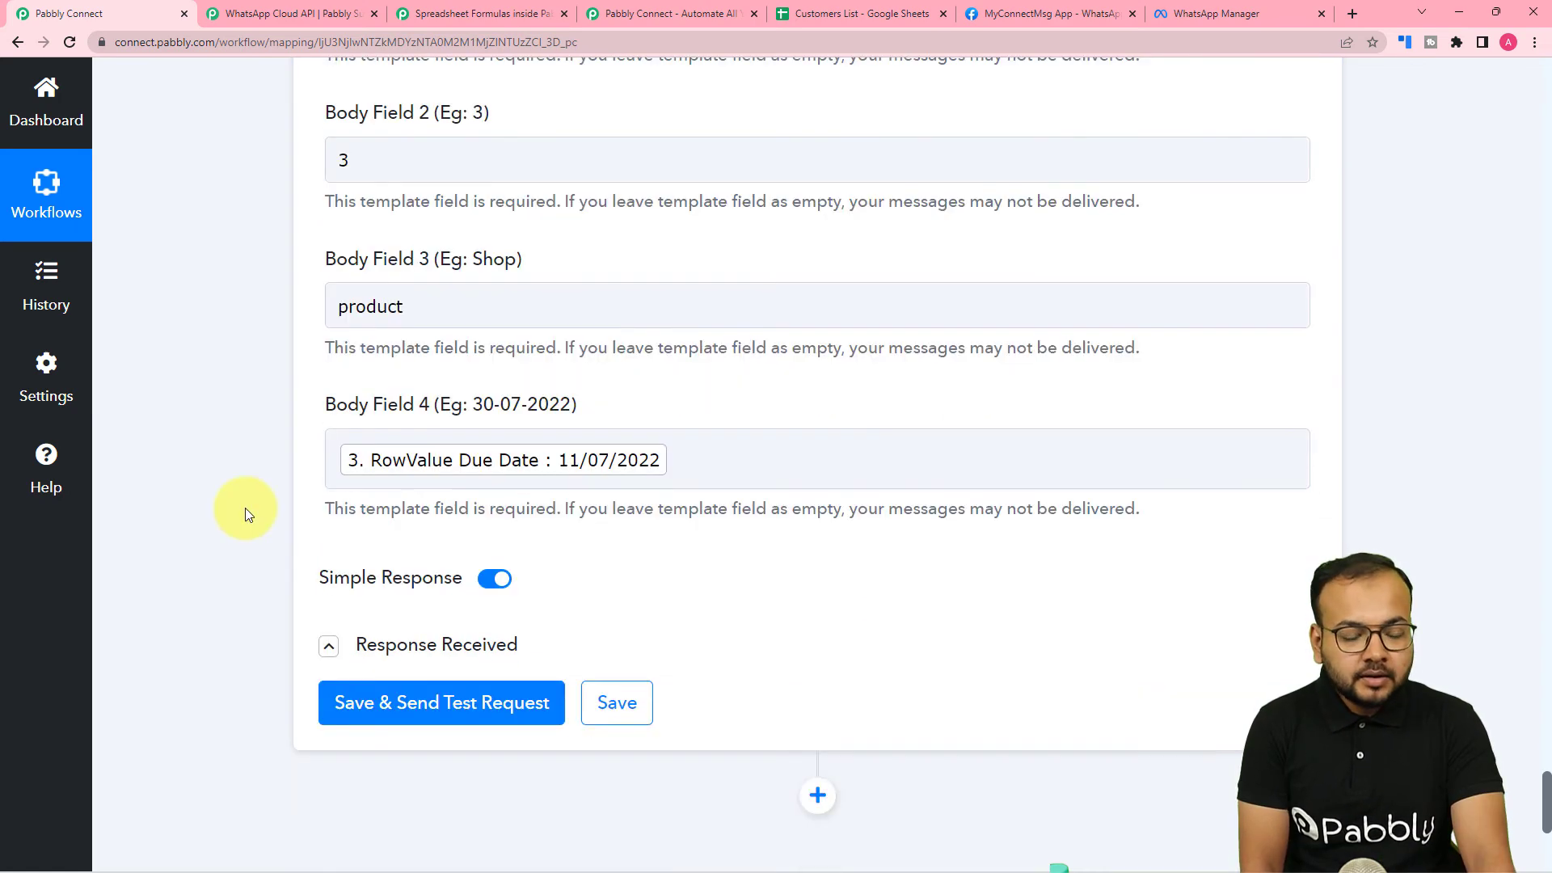
pyautogui.scroll(-4, 287, 515)
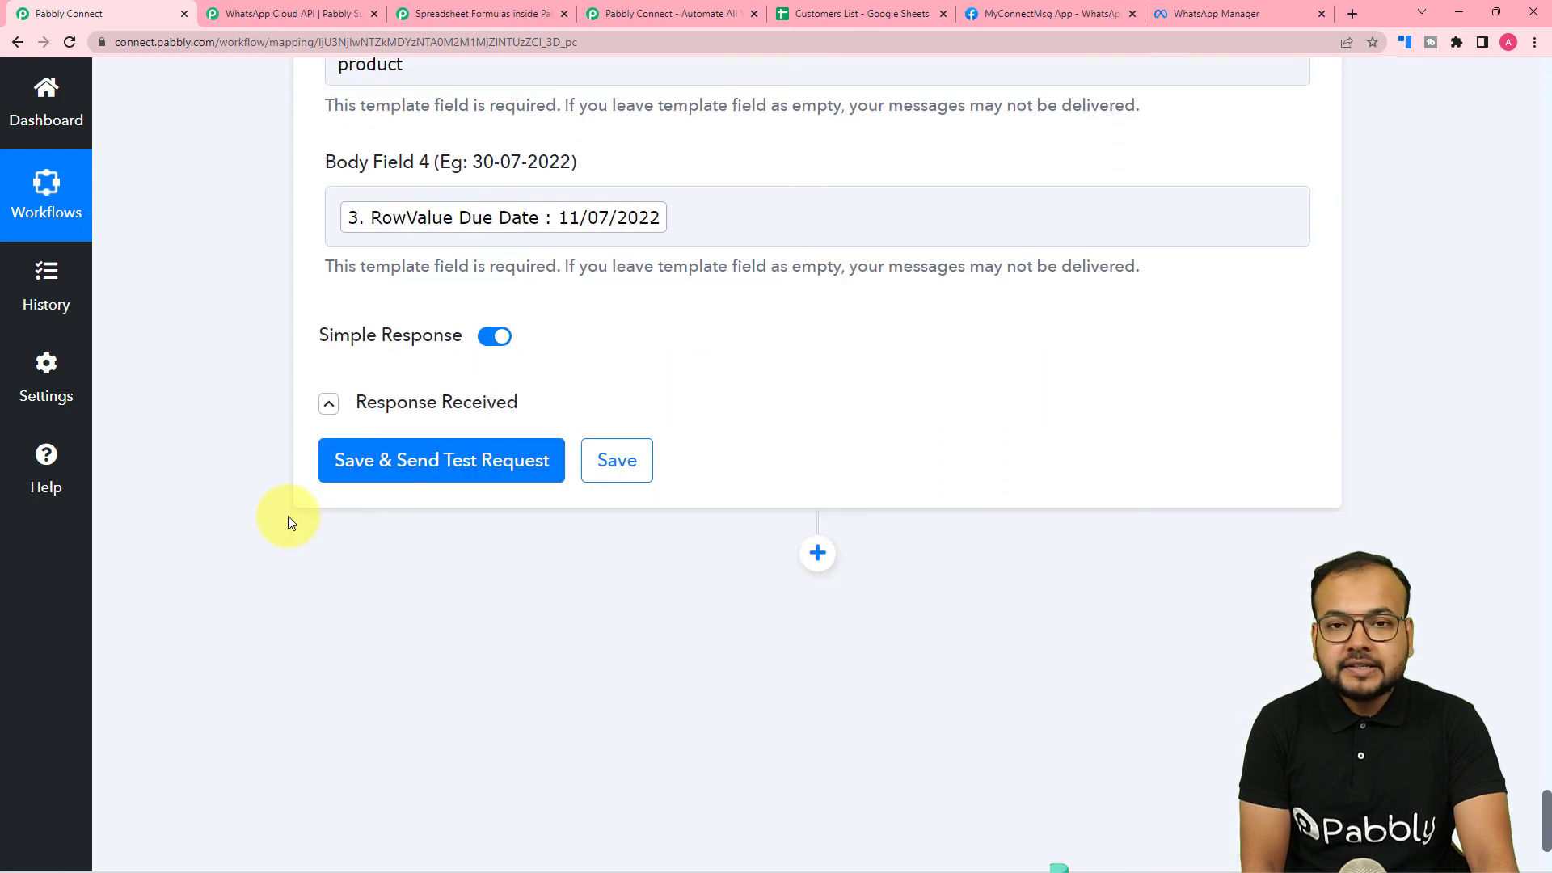
pyautogui.moveTo(608, 862)
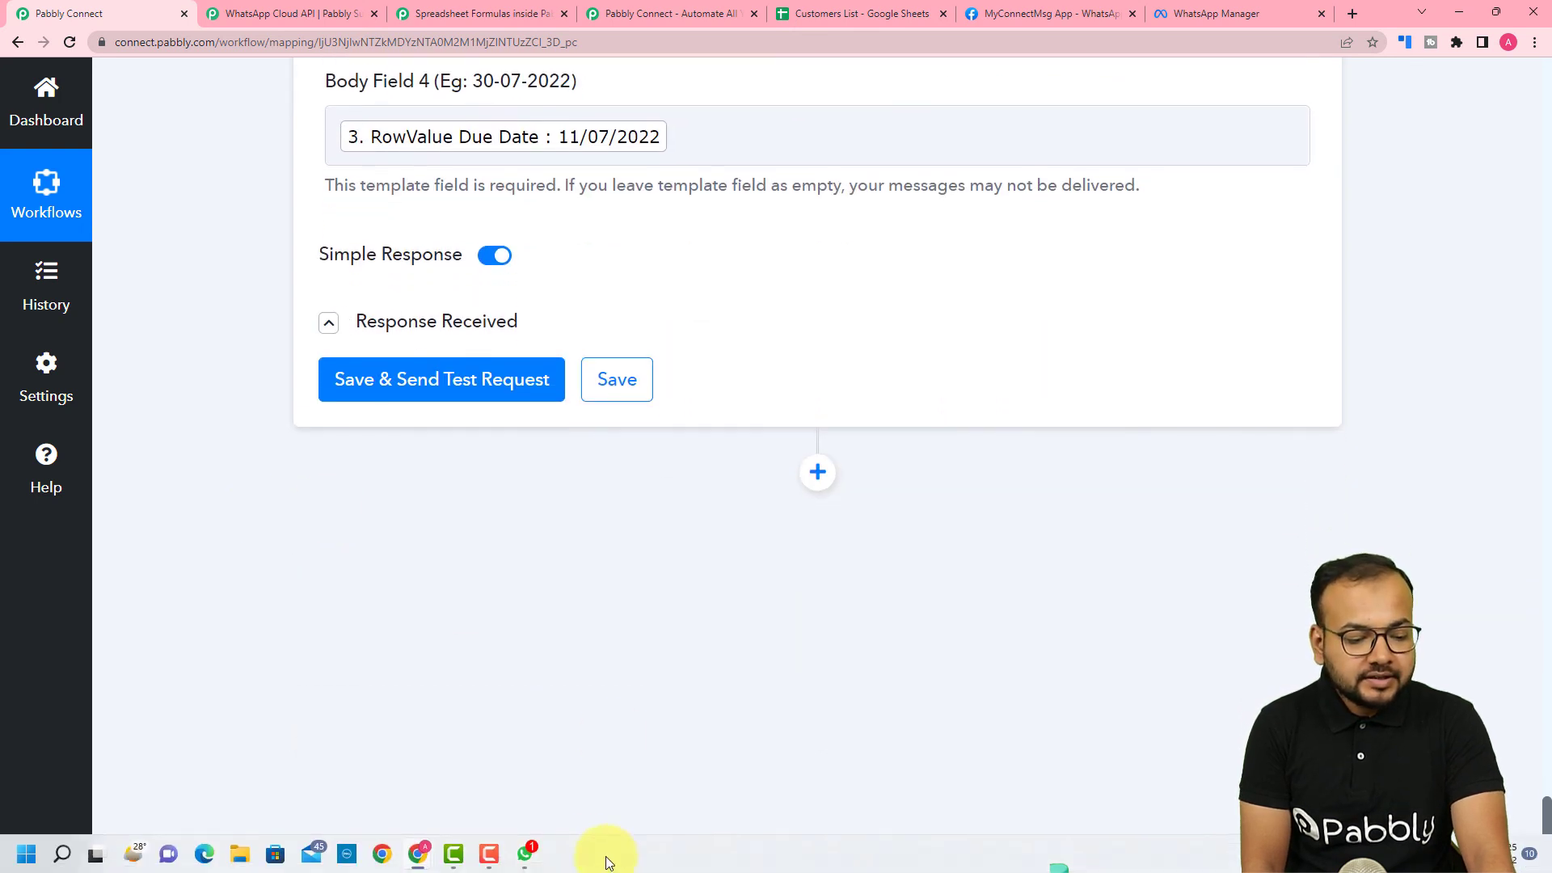
pyautogui.click(529, 856)
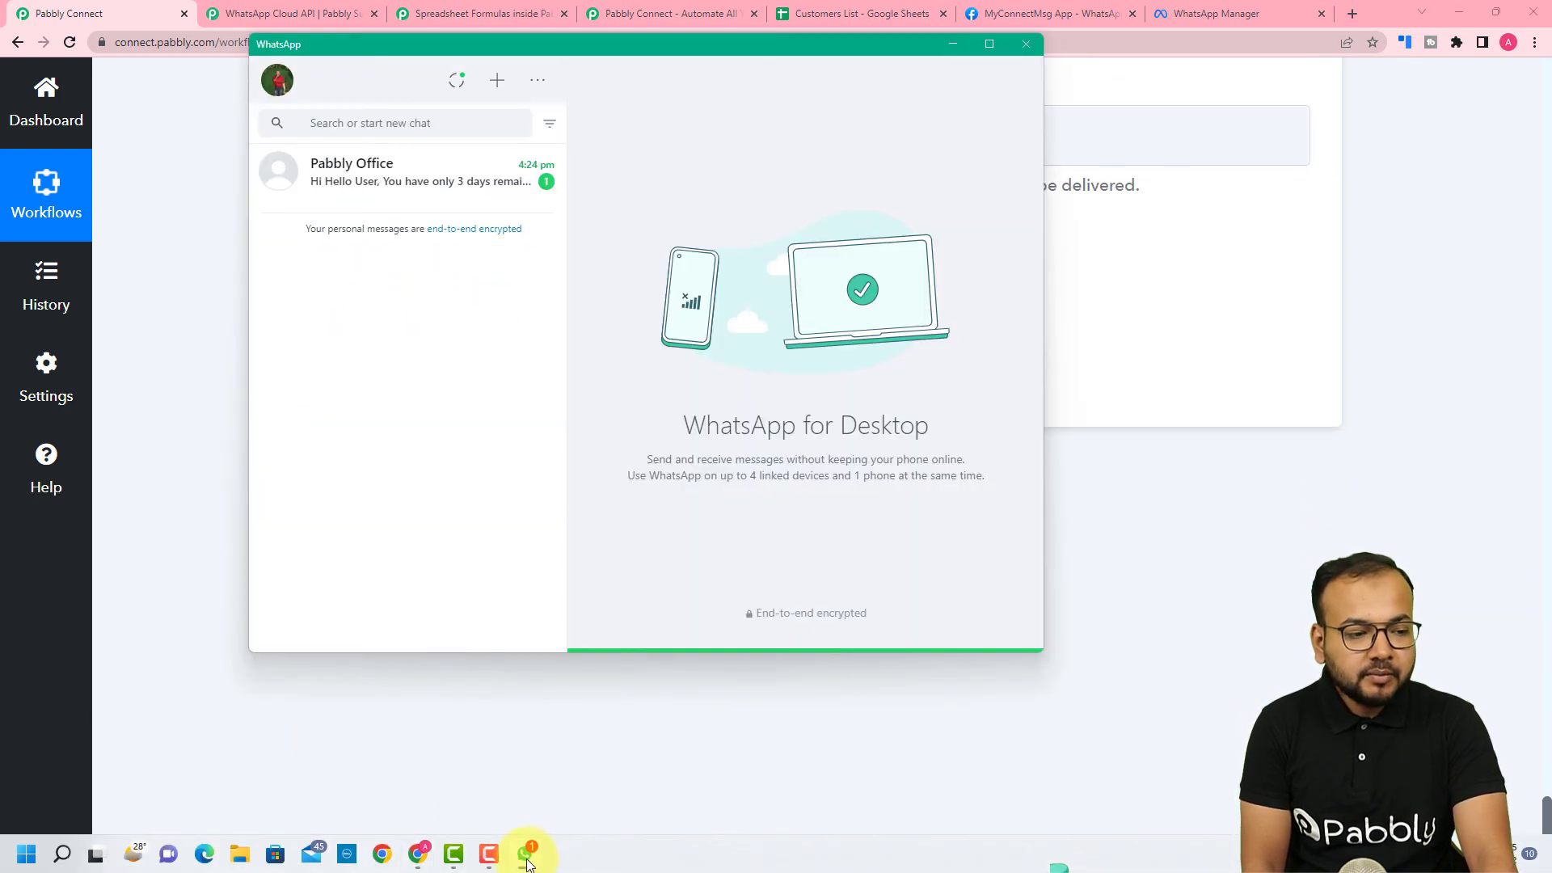
# - Open the Pabbly Office chat, compare the received reminder with the mapped Body Fields in the workflow, and minimize WhatsApp
pyautogui.click(361, 187)
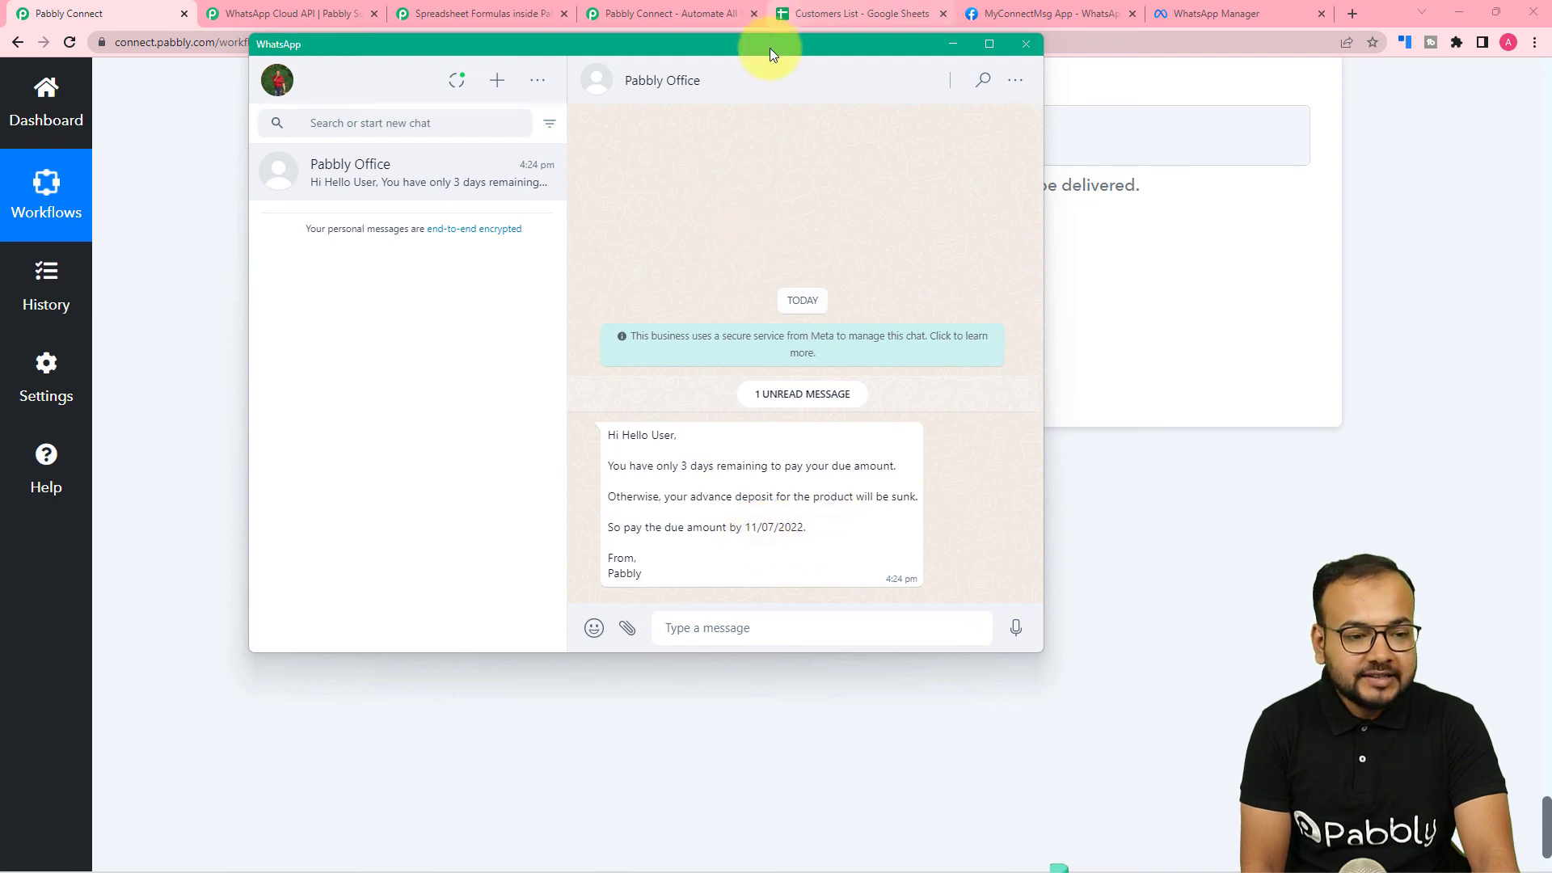
pyautogui.moveTo(770, 47); pyautogui.dragTo(970, 430)
pyautogui.scroll(5, 611, 123)
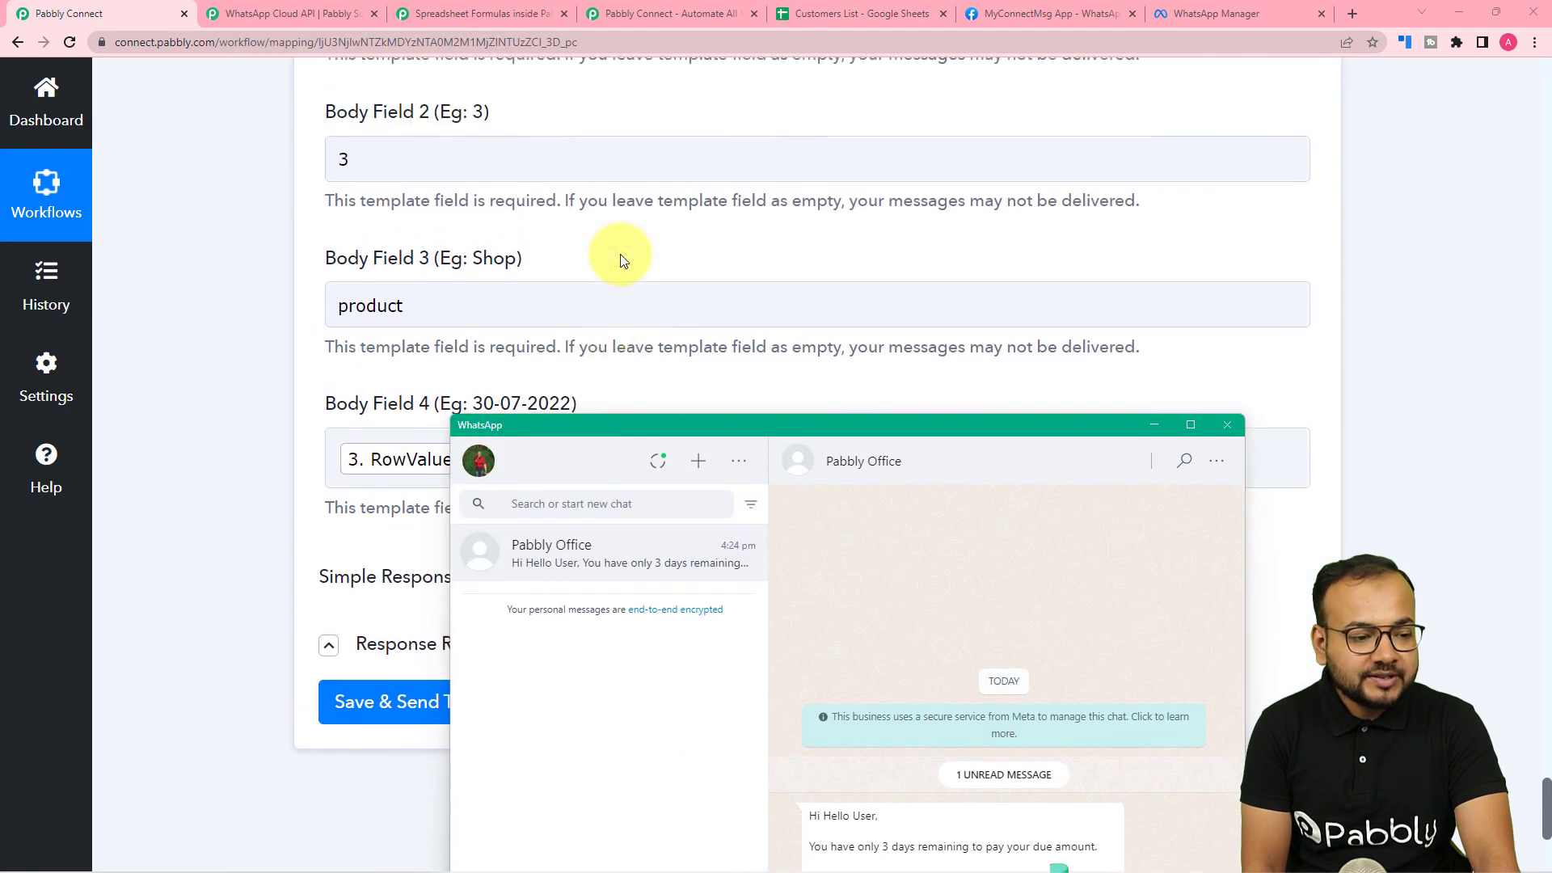
pyautogui.scroll(-3, 305, 422)
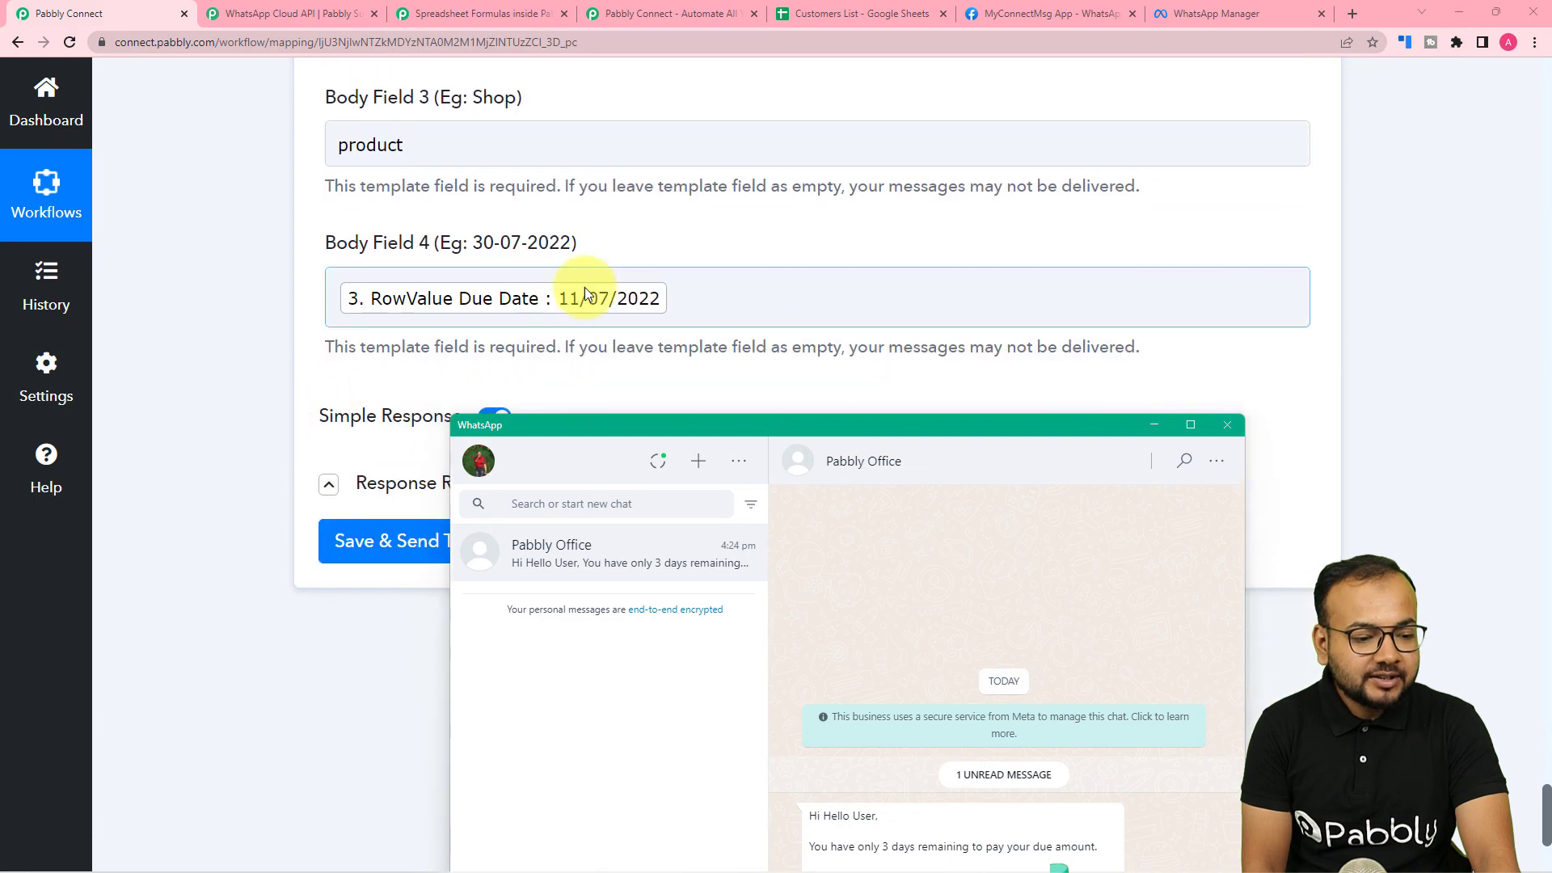
pyautogui.scroll(6, 601, 320)
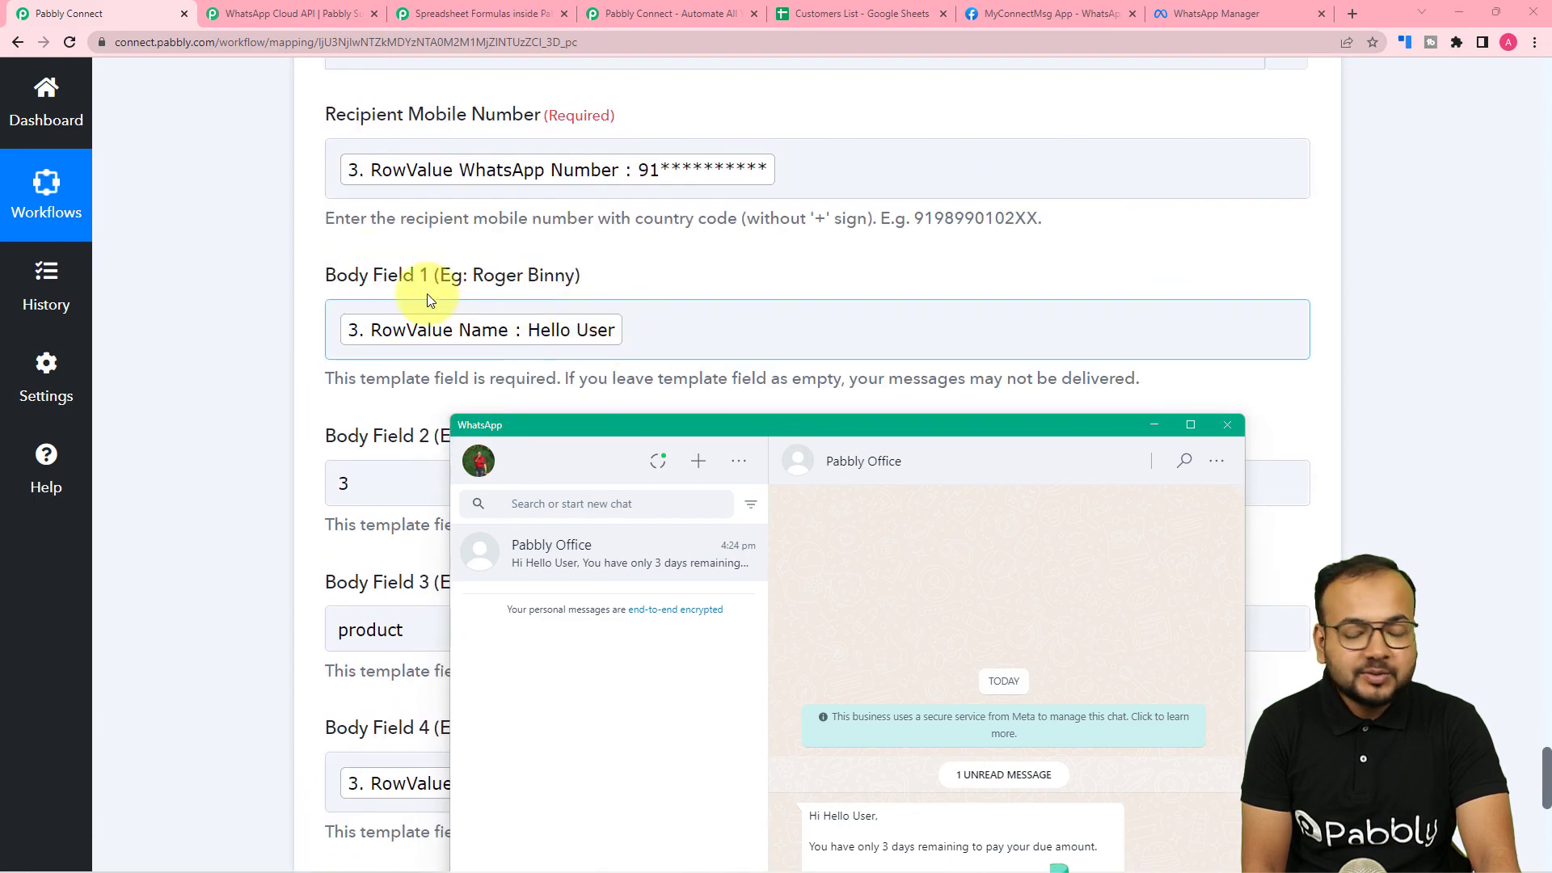
pyautogui.scroll(-4, 236, 267)
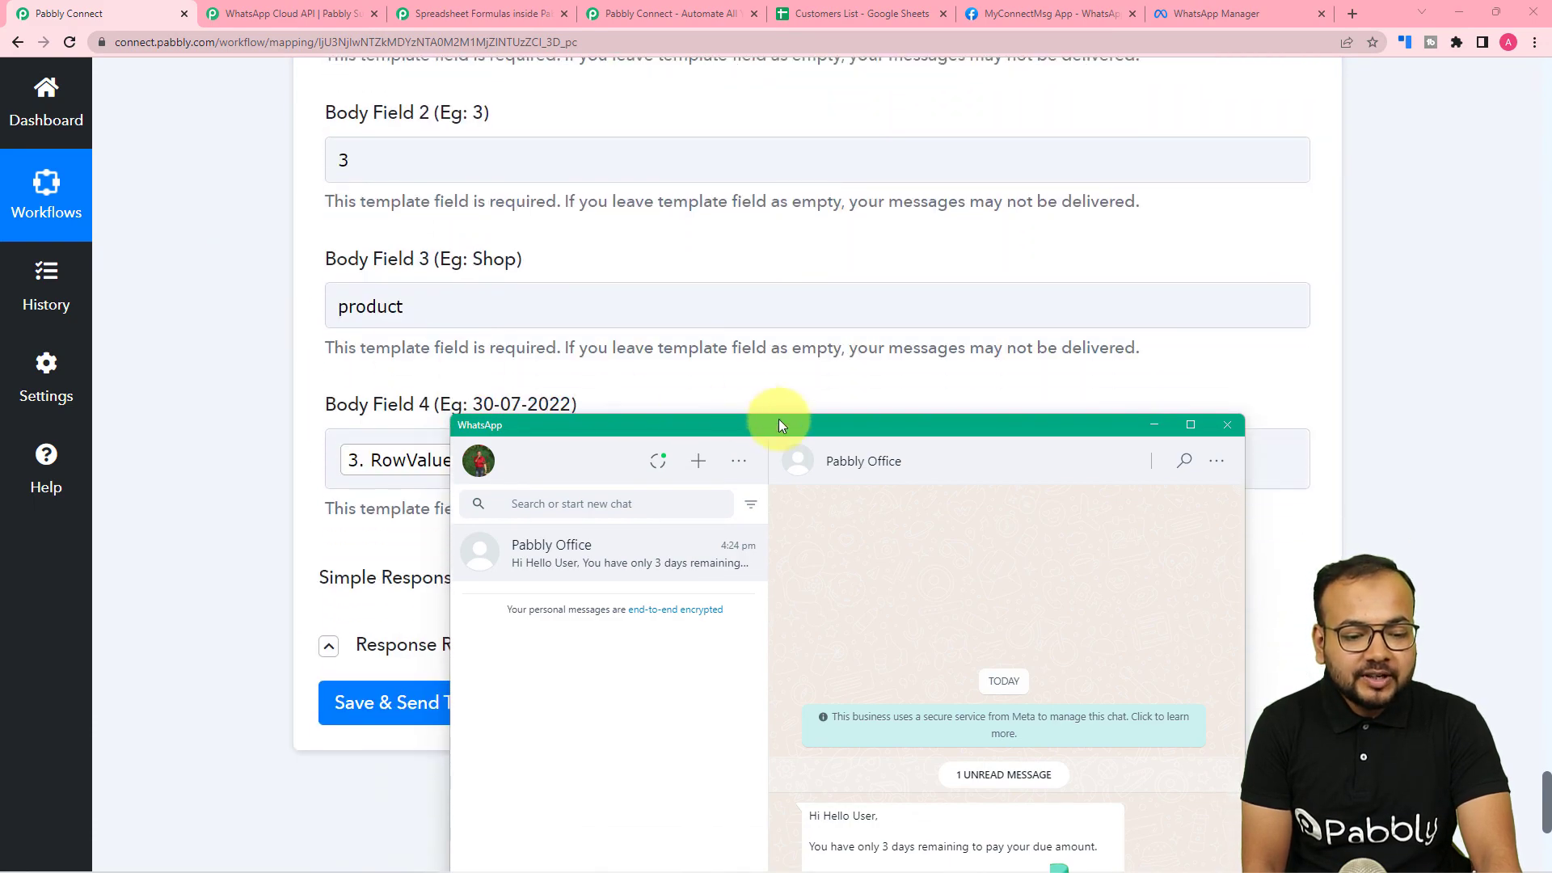
pyautogui.moveTo(837, 429); pyautogui.dragTo(774, 270)
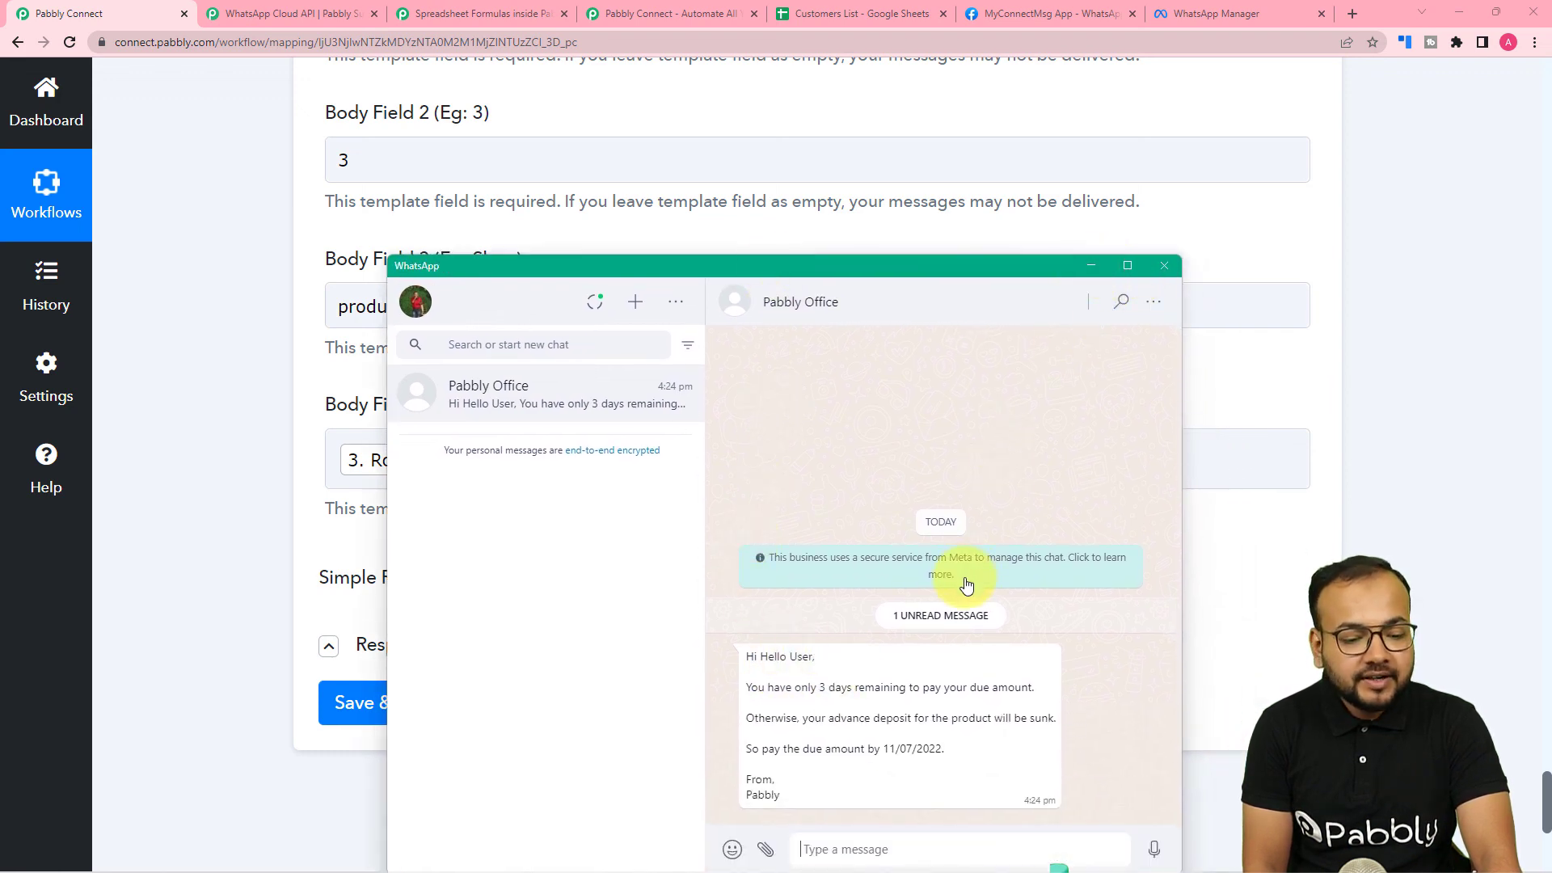
pyautogui.click(1091, 265)
# - Collapse the WhatsApp Cloud API Send Template Message action and the Filter by Pabbly action in the workflow
pyautogui.scroll(4, 1084, 404)
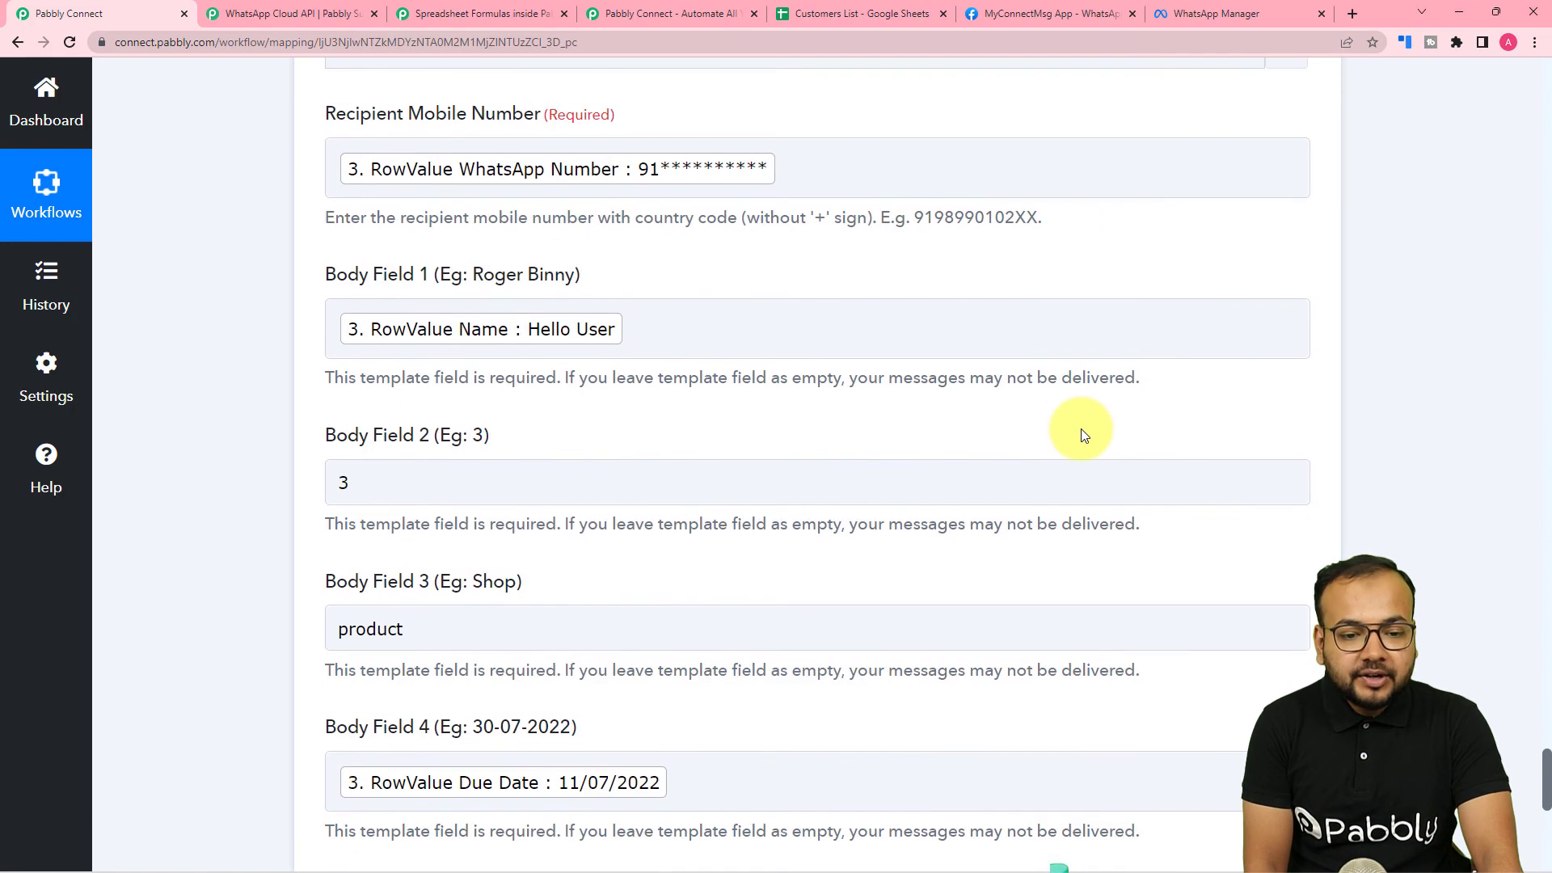
pyautogui.scroll(10, 1084, 435)
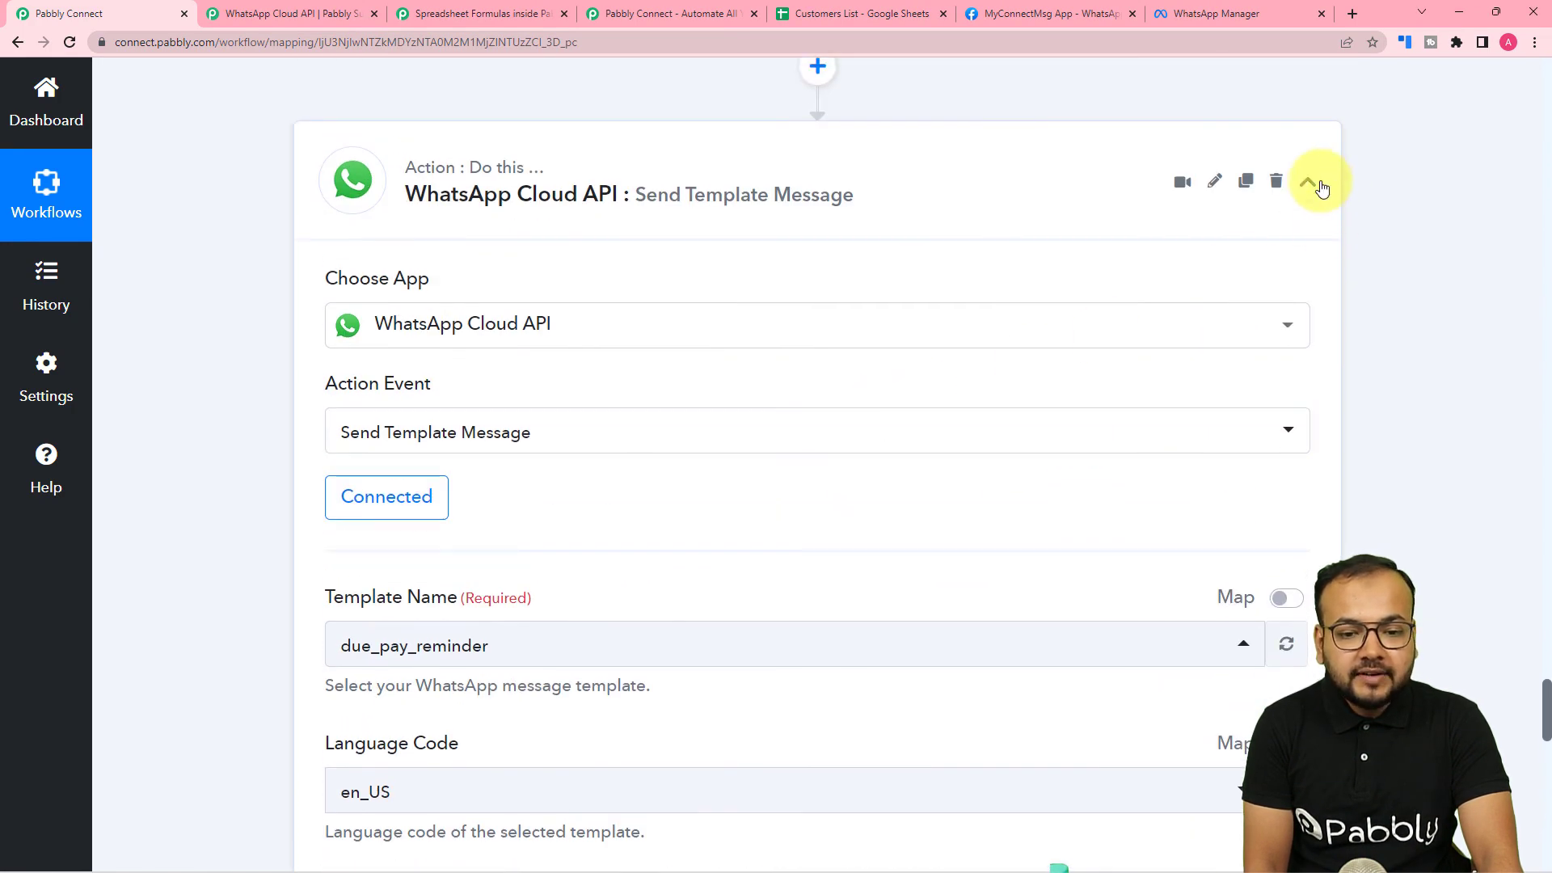
pyautogui.click(1321, 188)
pyautogui.scroll(9, 1361, 416)
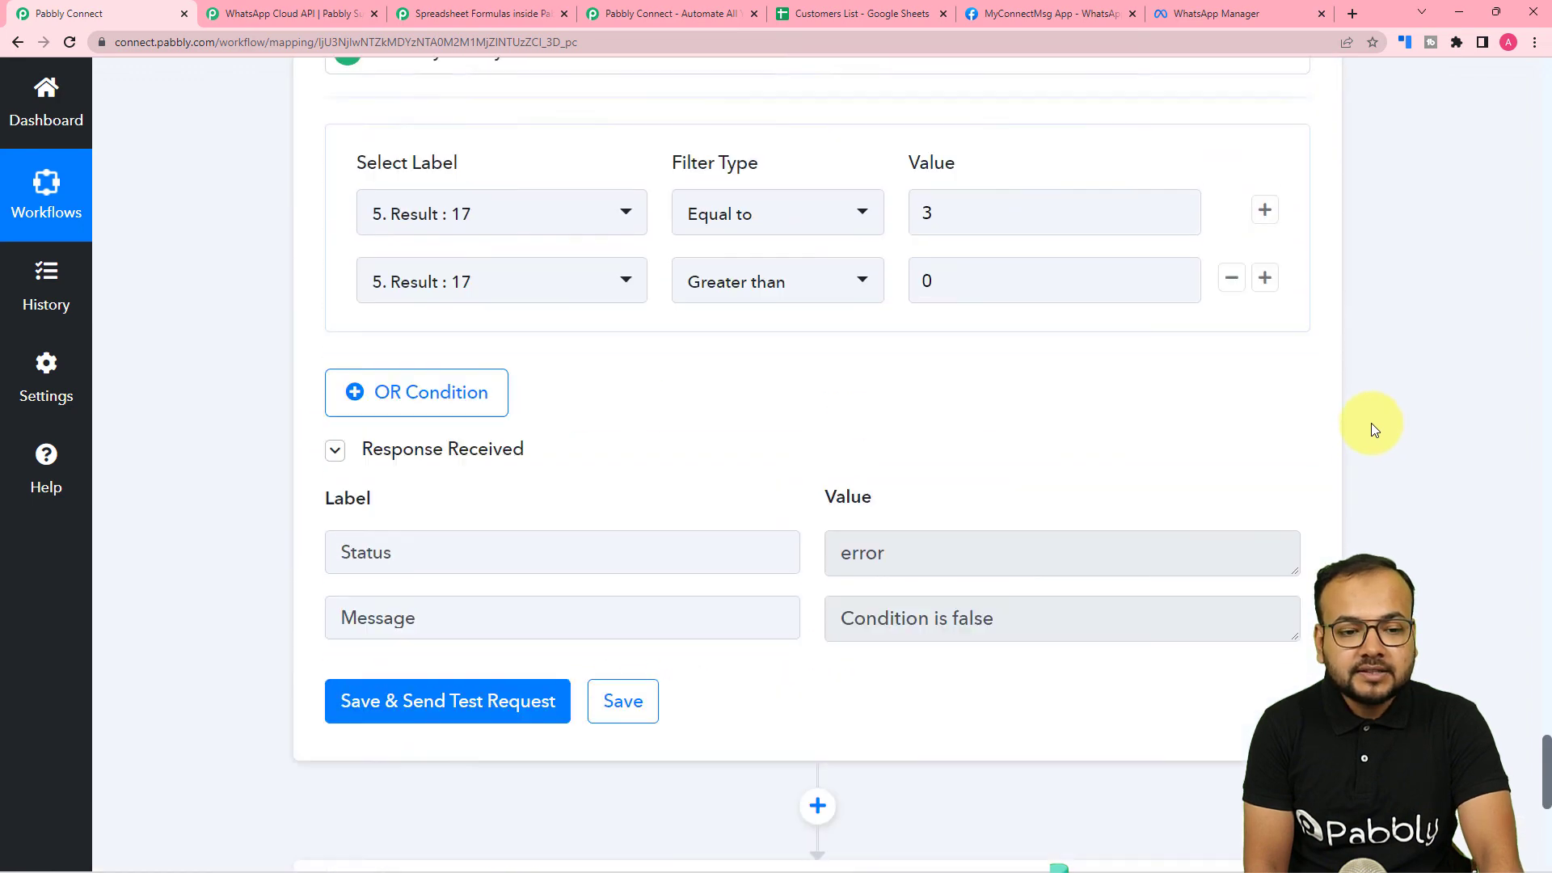
pyautogui.scroll(6, 1369, 396)
pyautogui.click(1316, 403)
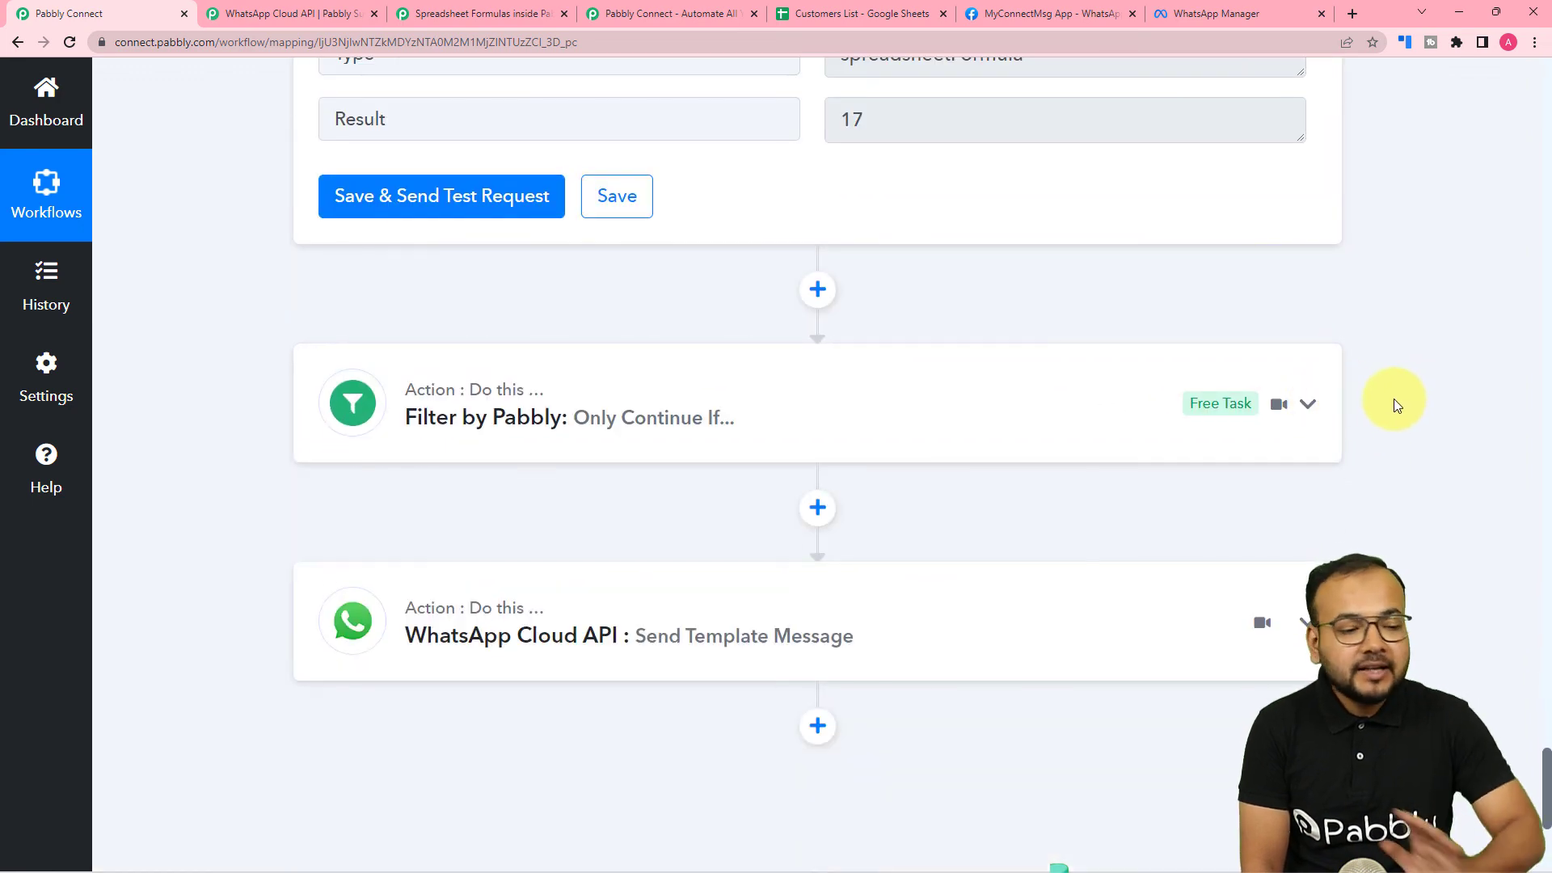
# - Collapse the Number Formatter Spreadsheet Formulas action and check the due dates and payment statuses in the Customers List sheet
pyautogui.scroll(10, 1394, 400)
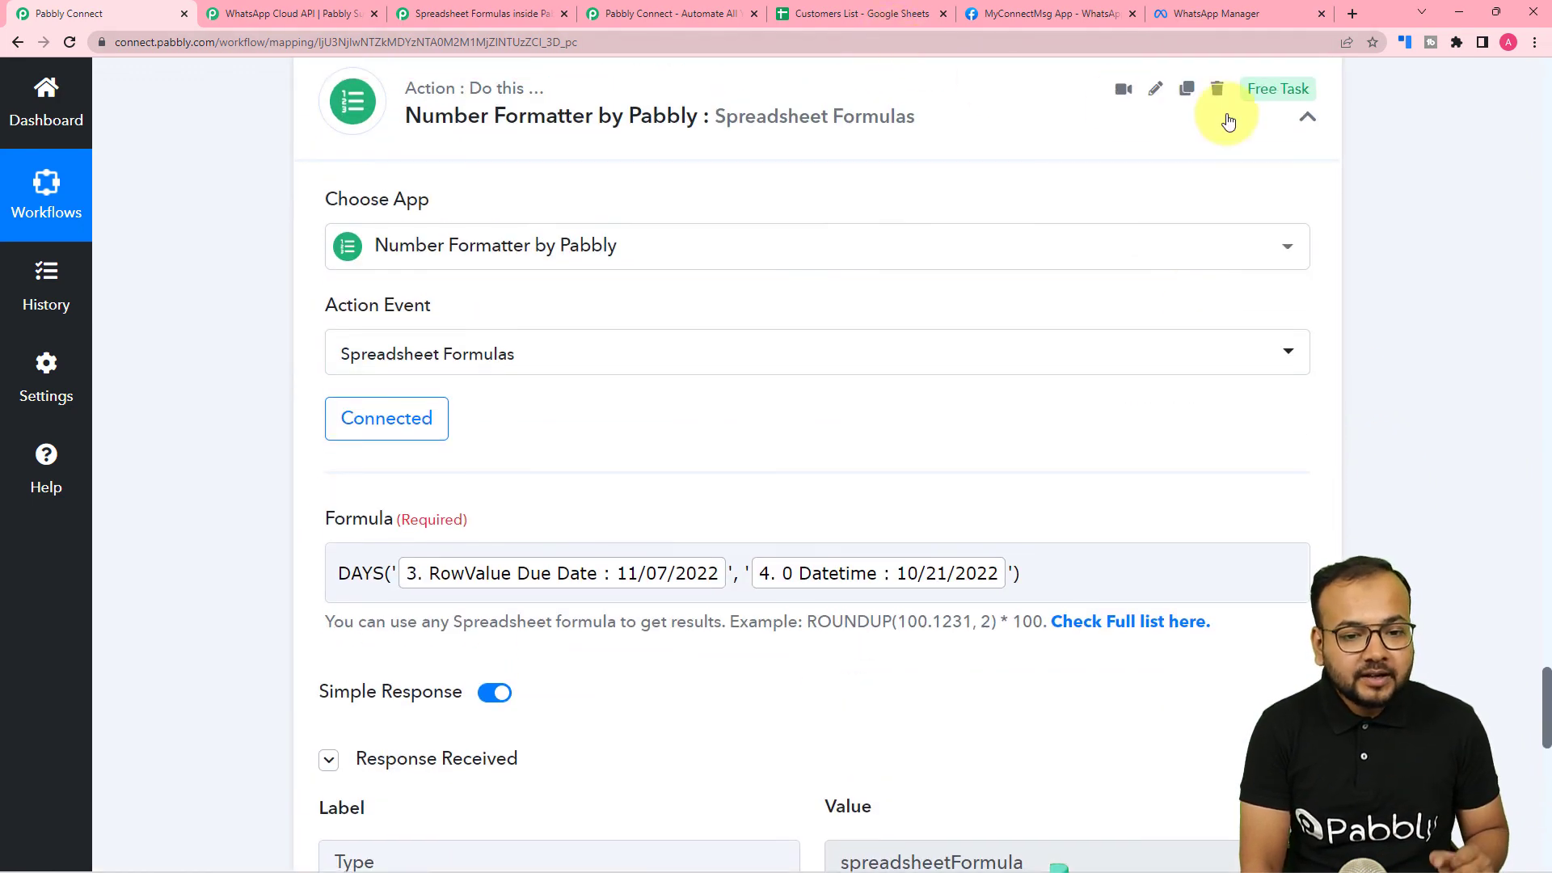
pyautogui.click(1307, 118)
pyautogui.click(900, 14)
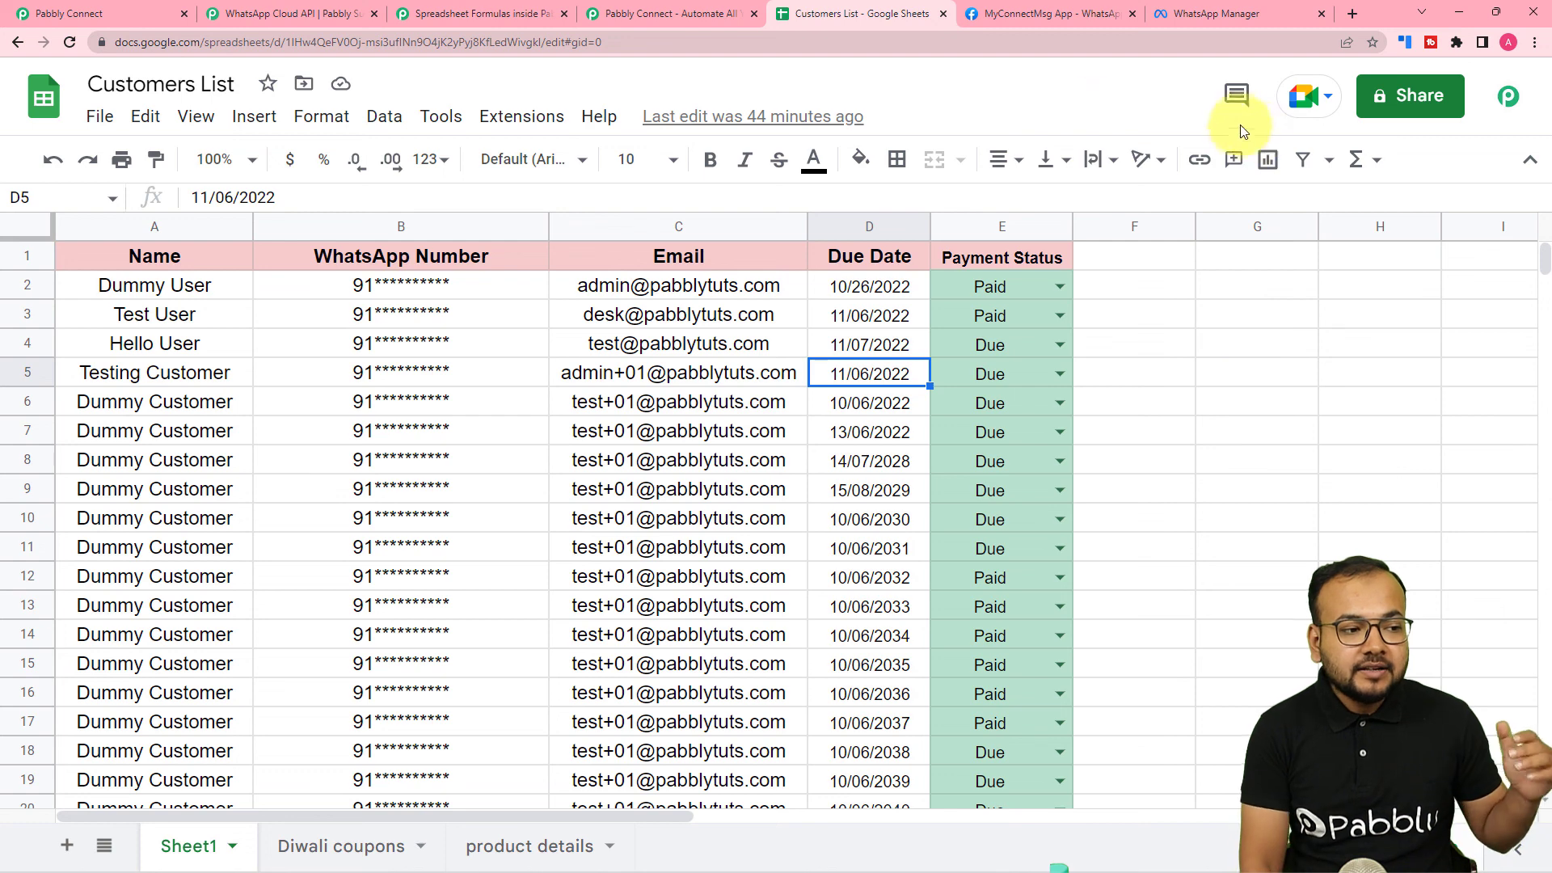
pyautogui.click(121, 14)
# - Return to the Date/Time Formatter Current Date action in the workflow and collapse it
pyautogui.scroll(14, 339, 292)
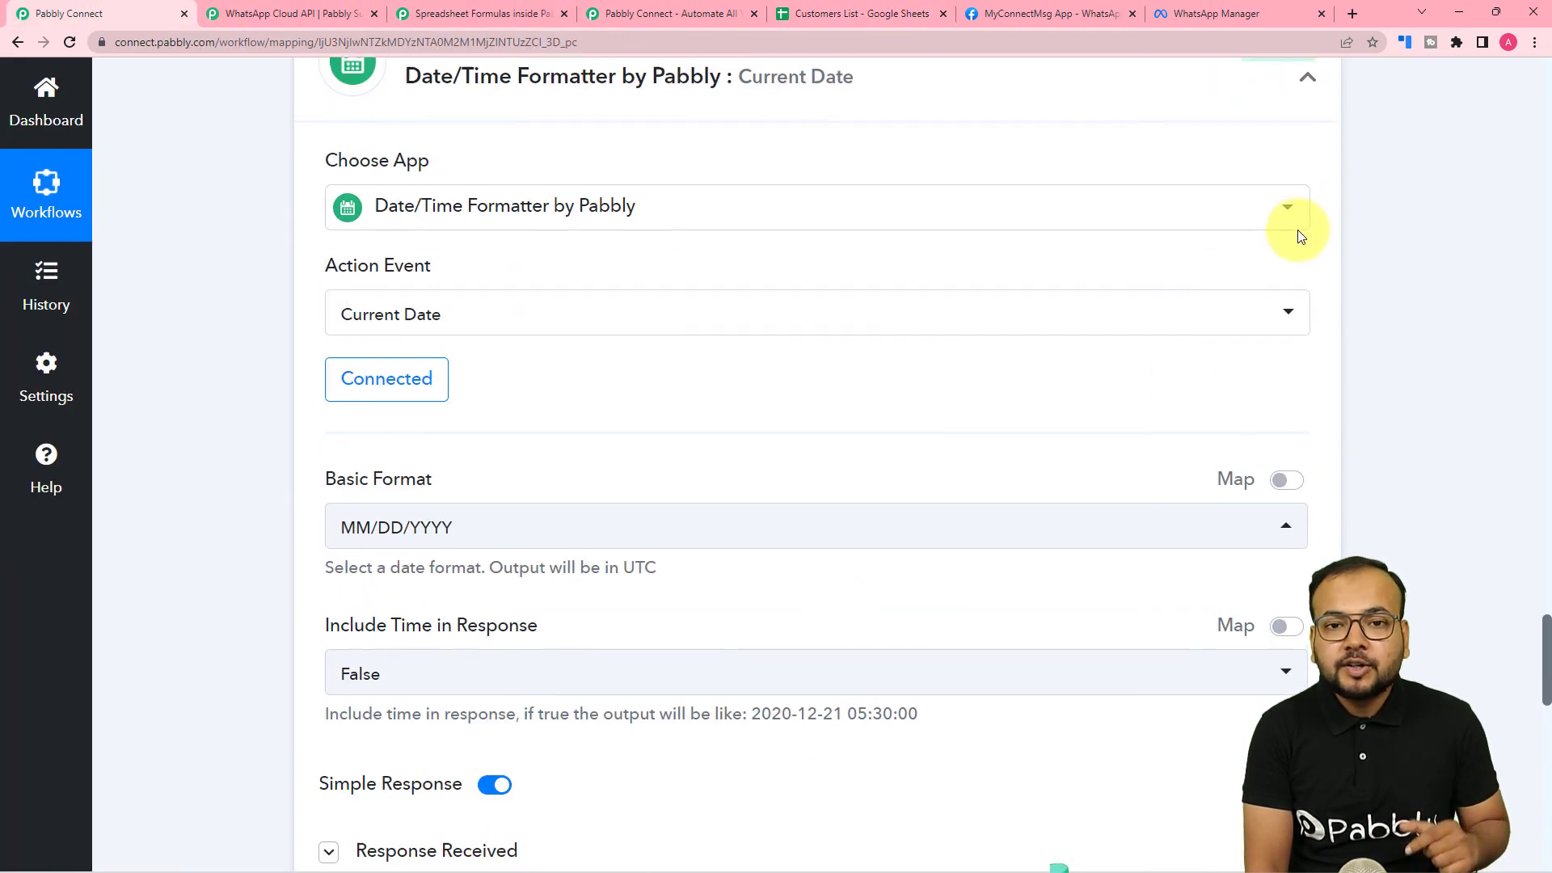
pyautogui.scroll(2, 1298, 234)
pyautogui.click(1307, 225)
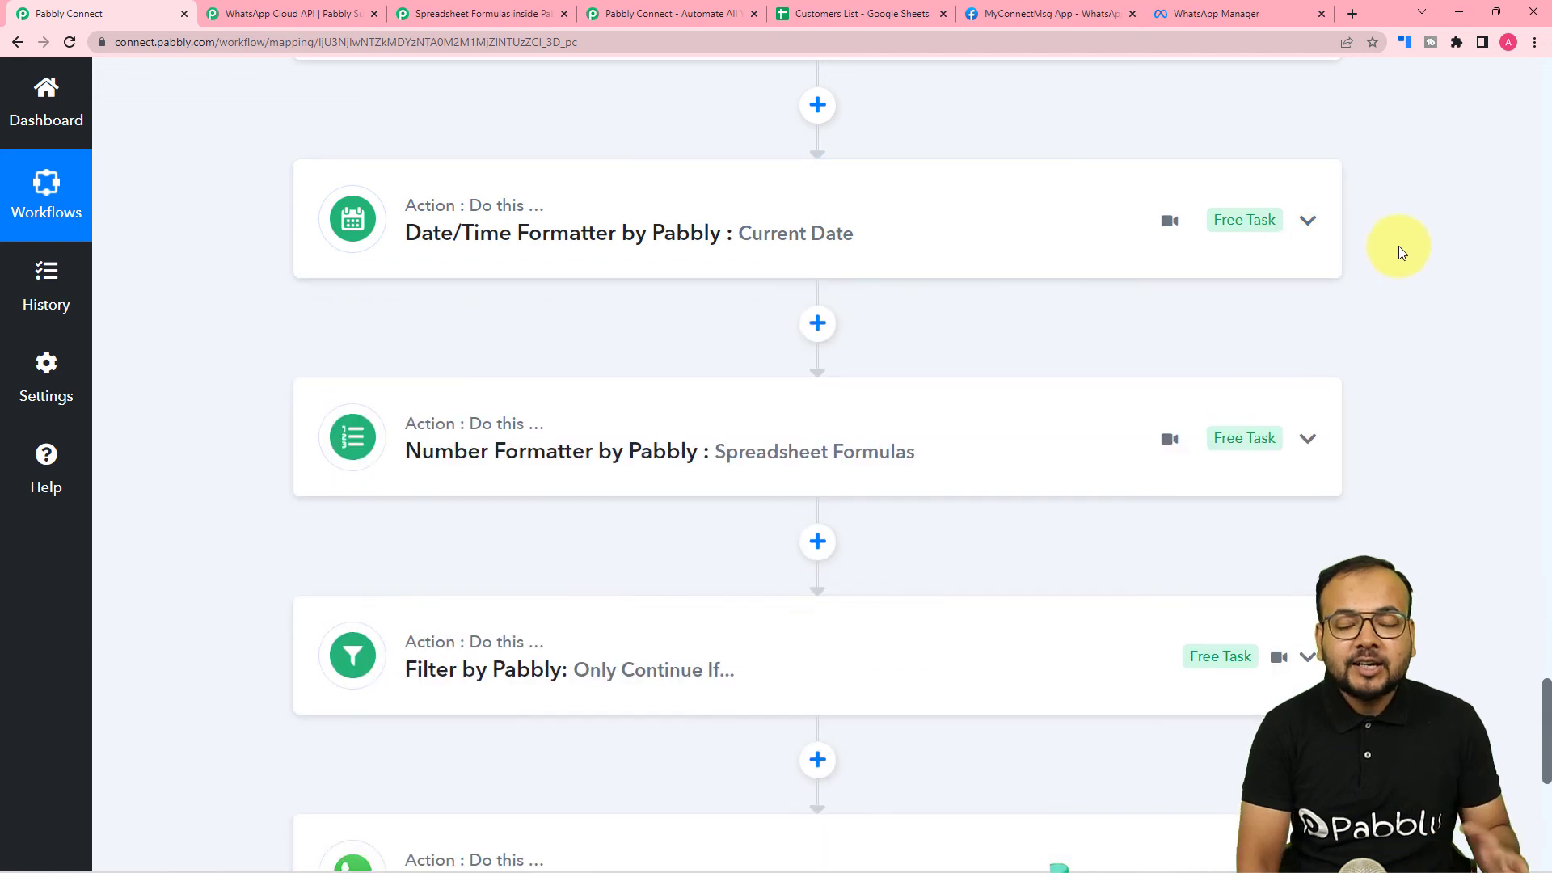